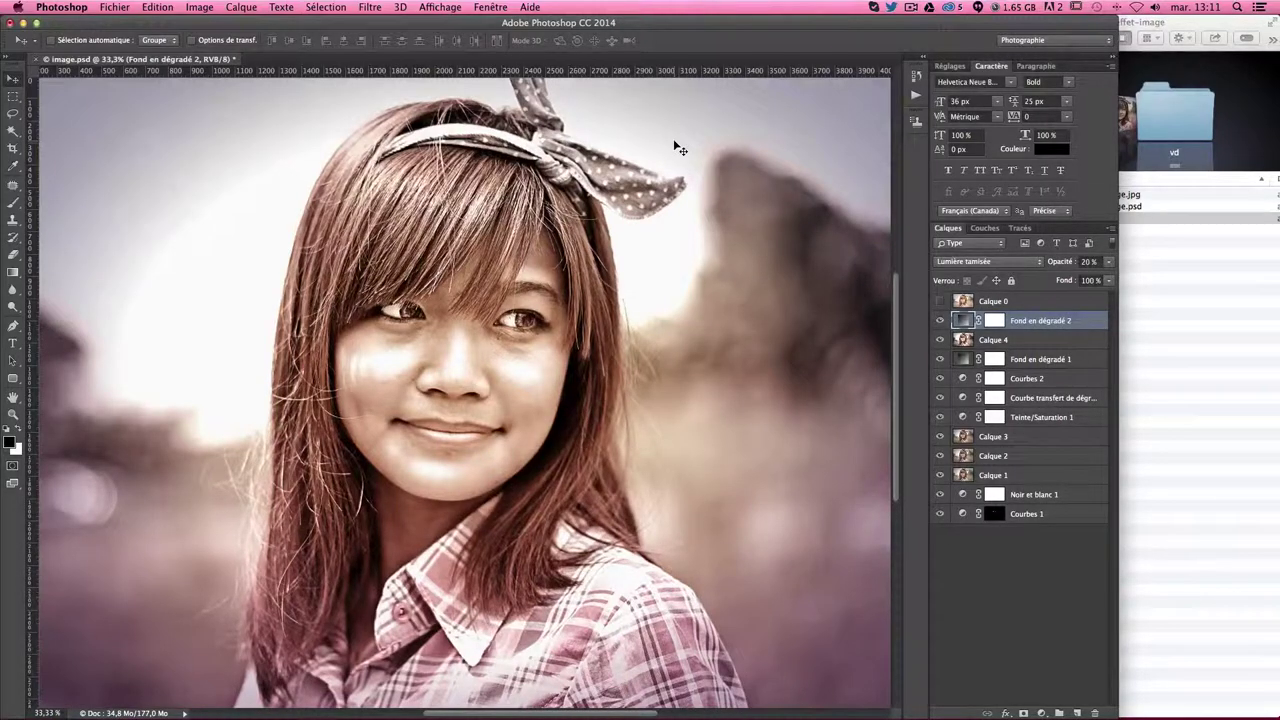
Toggle the original photo layer to compare the effect, then bring Finder forward.
left_click(940, 301)
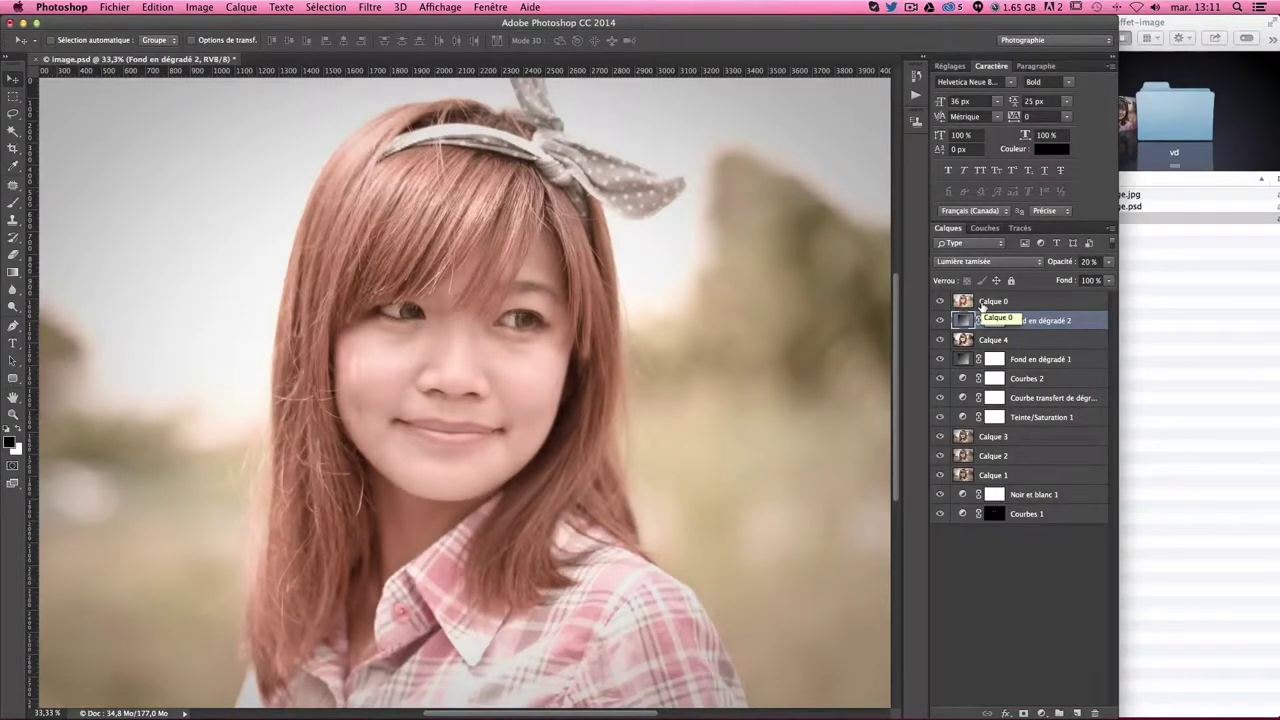
left_click(940, 301)
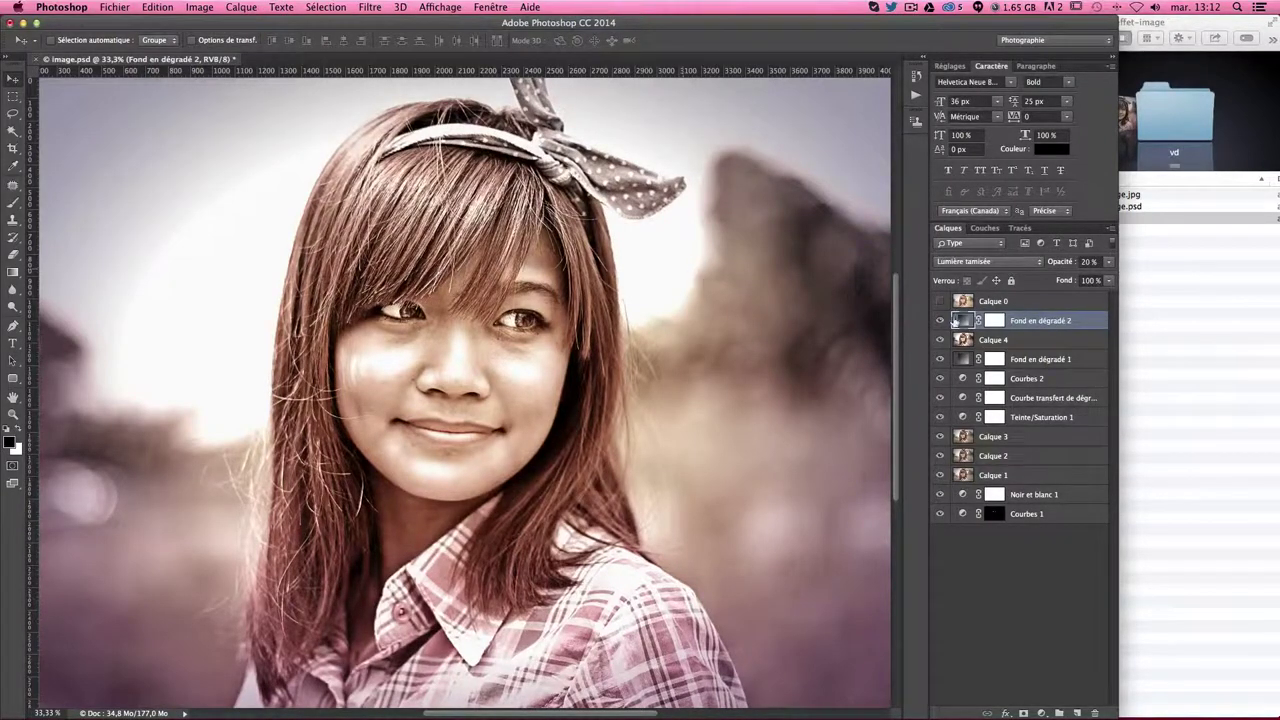
left_click(1169, 296)
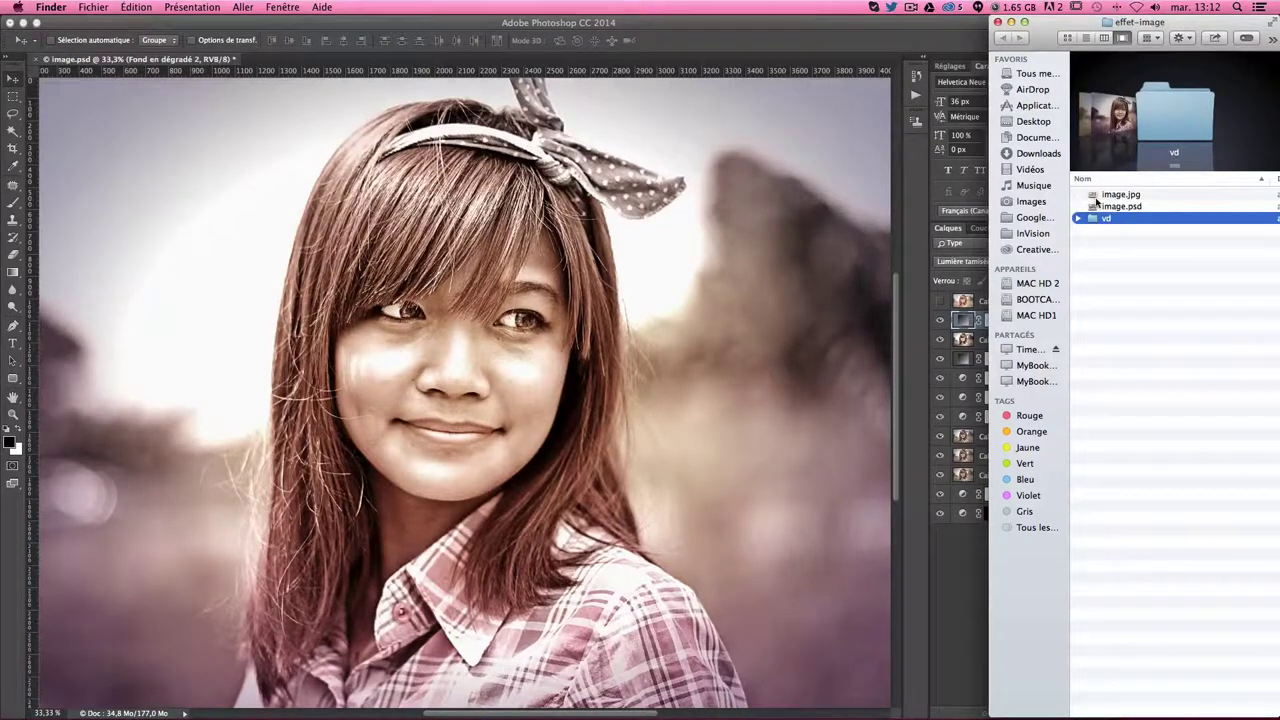
Open image.jpg from the effet-image folder with Adobe Photoshop CC 2014.
left_click(1114, 196)
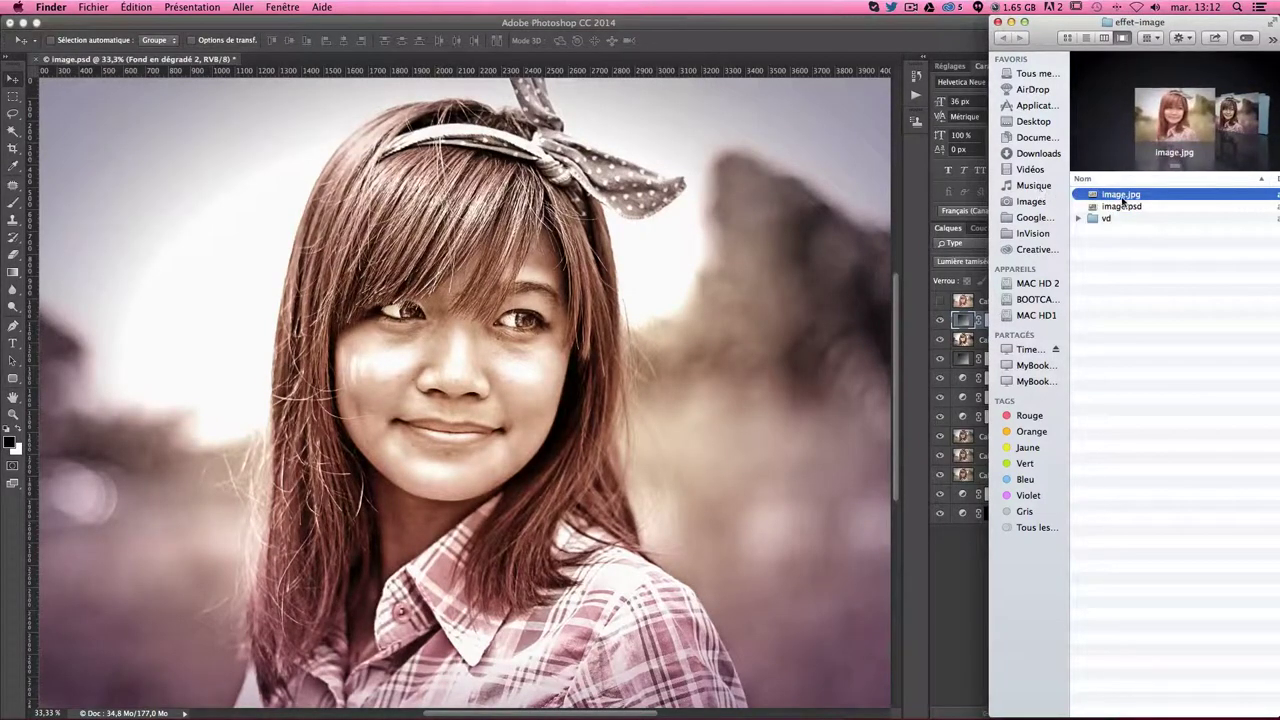
right_click(1110, 199)
mouse_move(958, 214)
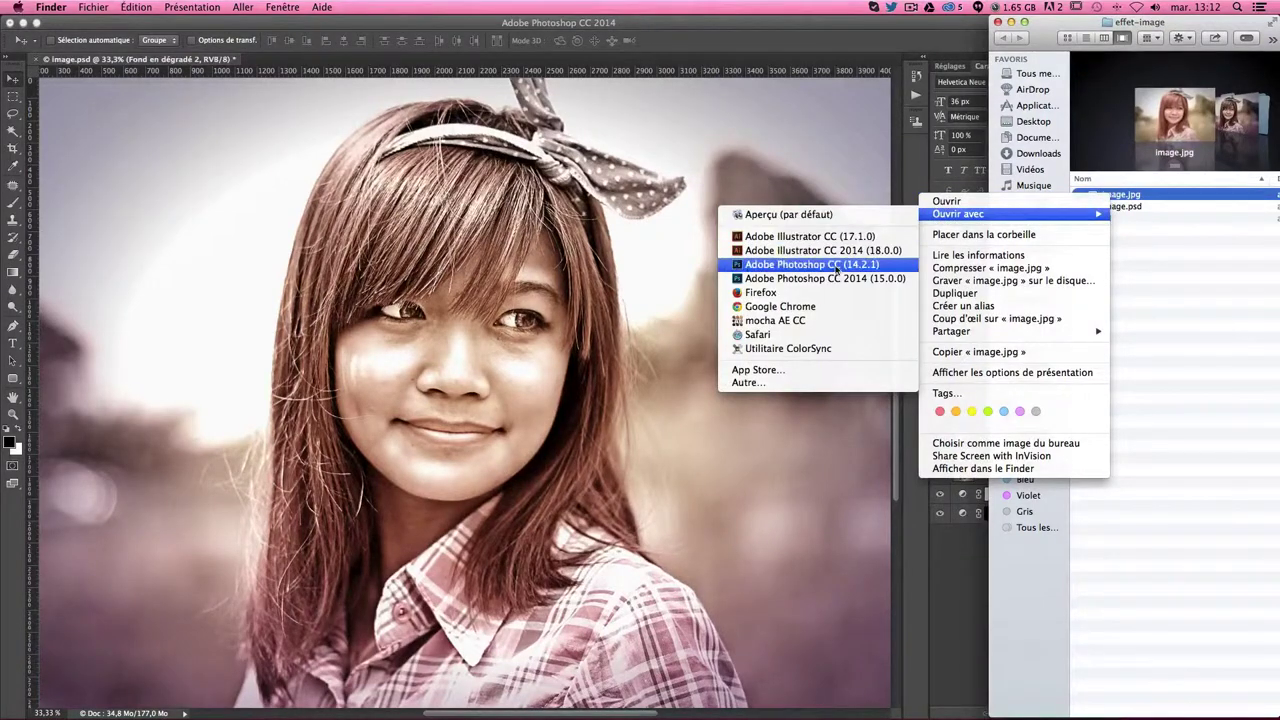
left_click(1146, 242)
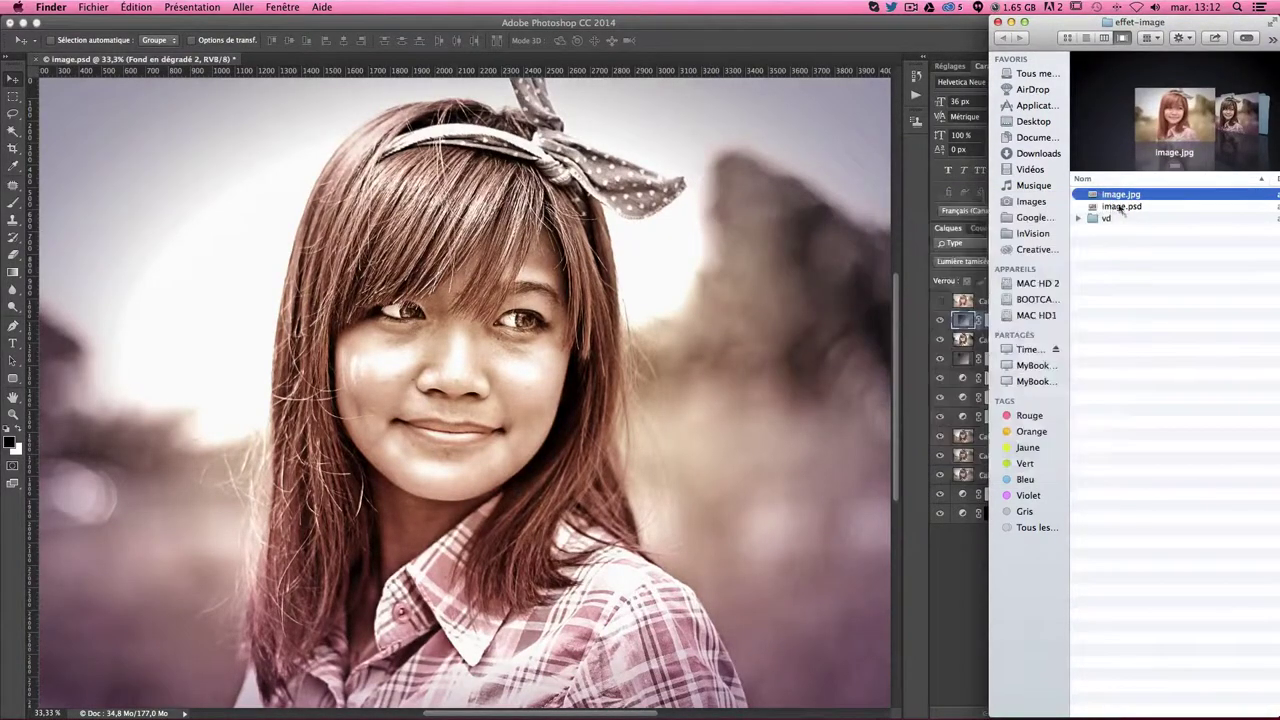
right_click(1106, 199)
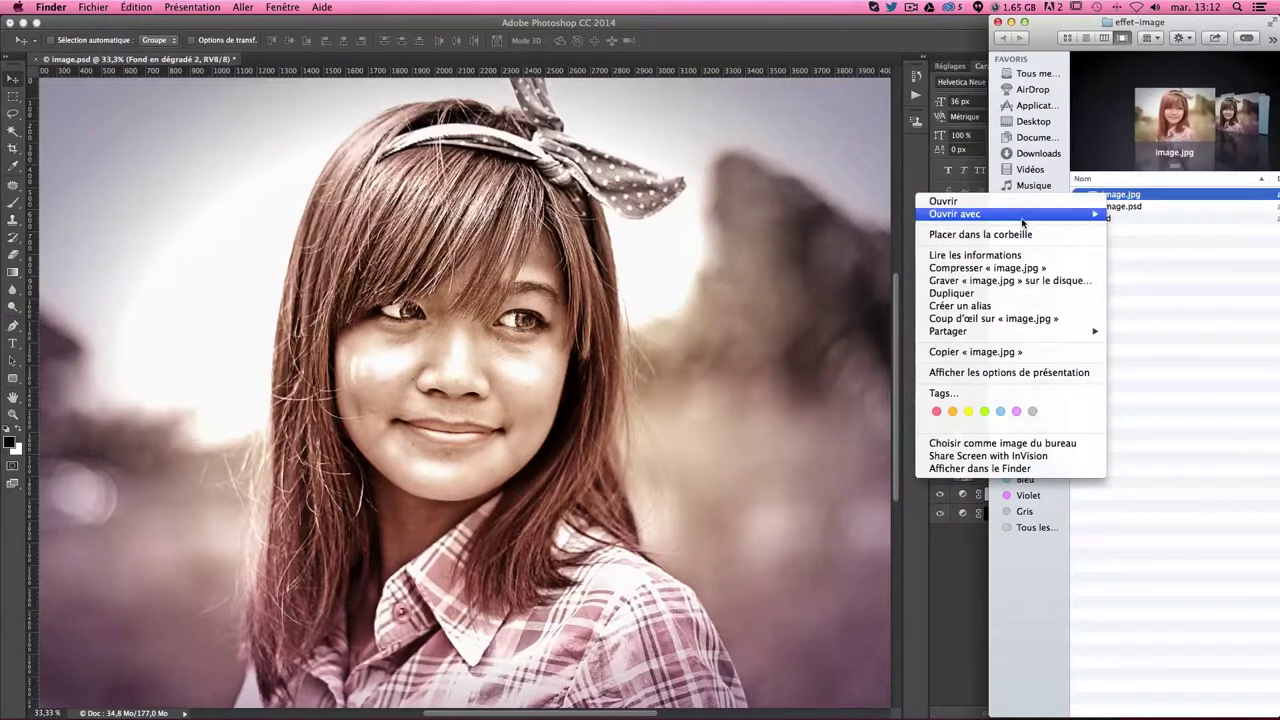
left_click(845, 278)
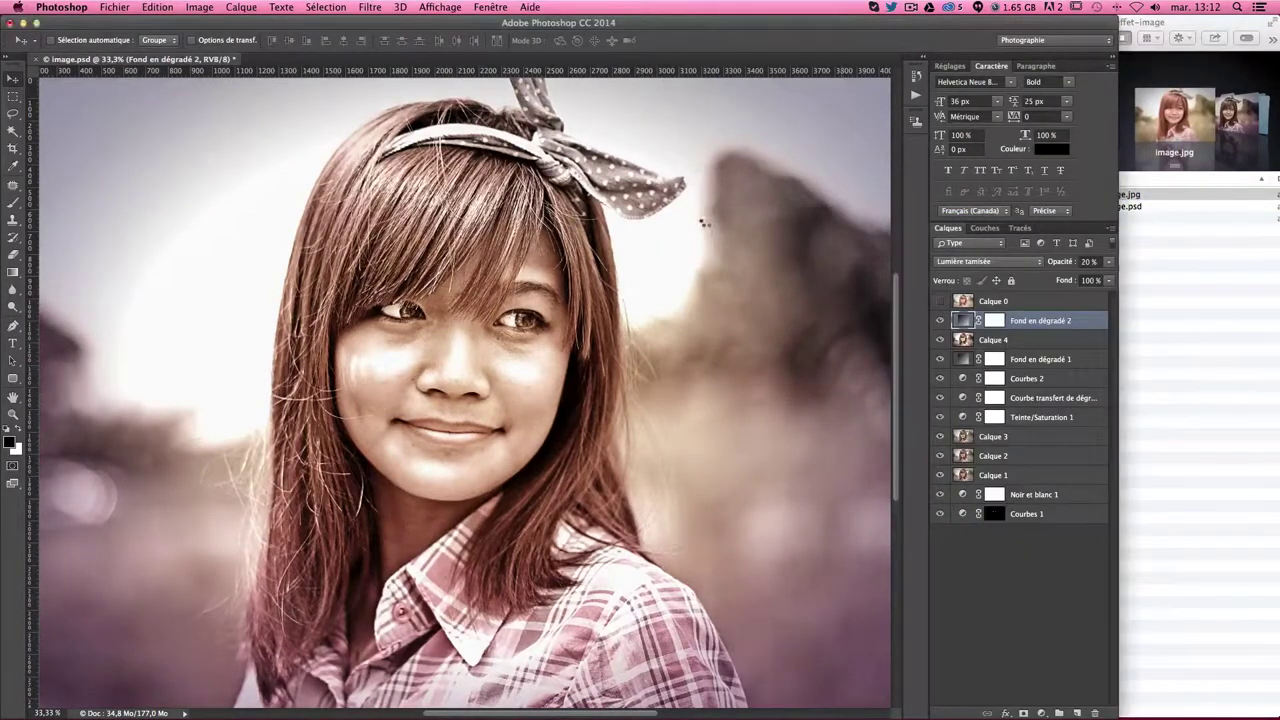
Resample image.jpg from 4272 × 2848 to 1800 × 1200 px at 300 ppi.
left_click(800, 425)
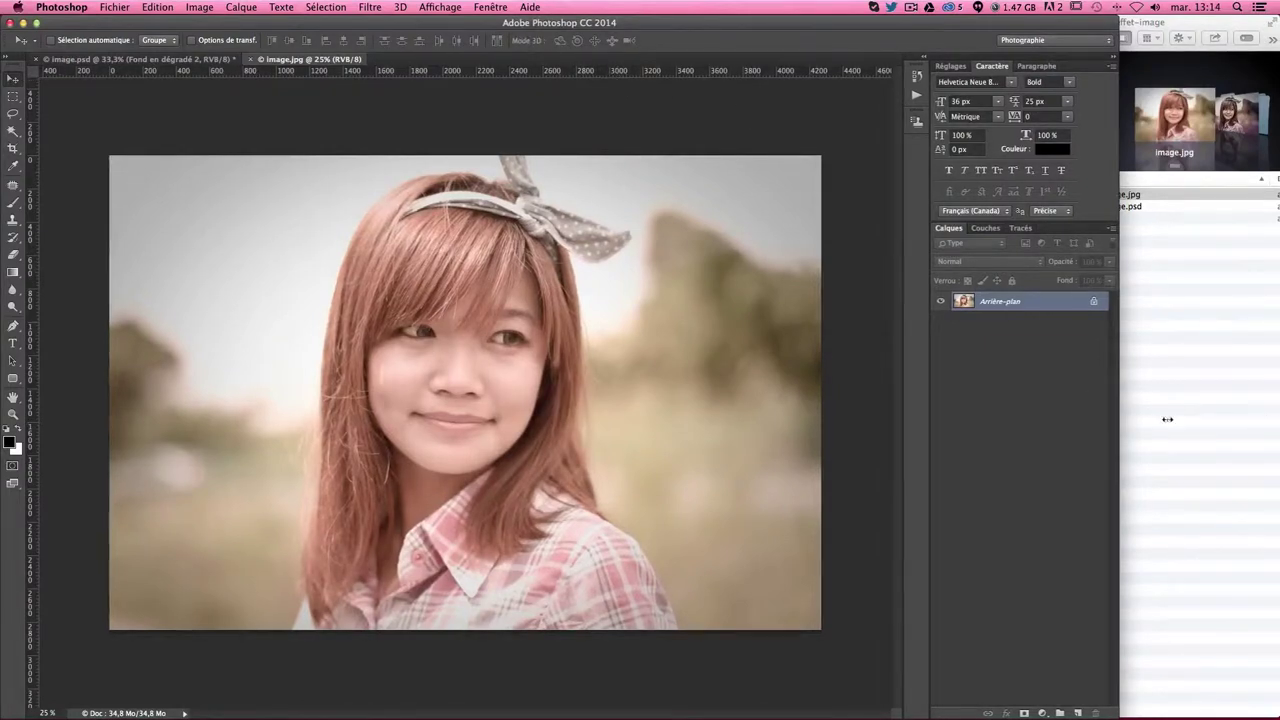
left_click_drag(1167, 419, 1276, 415)
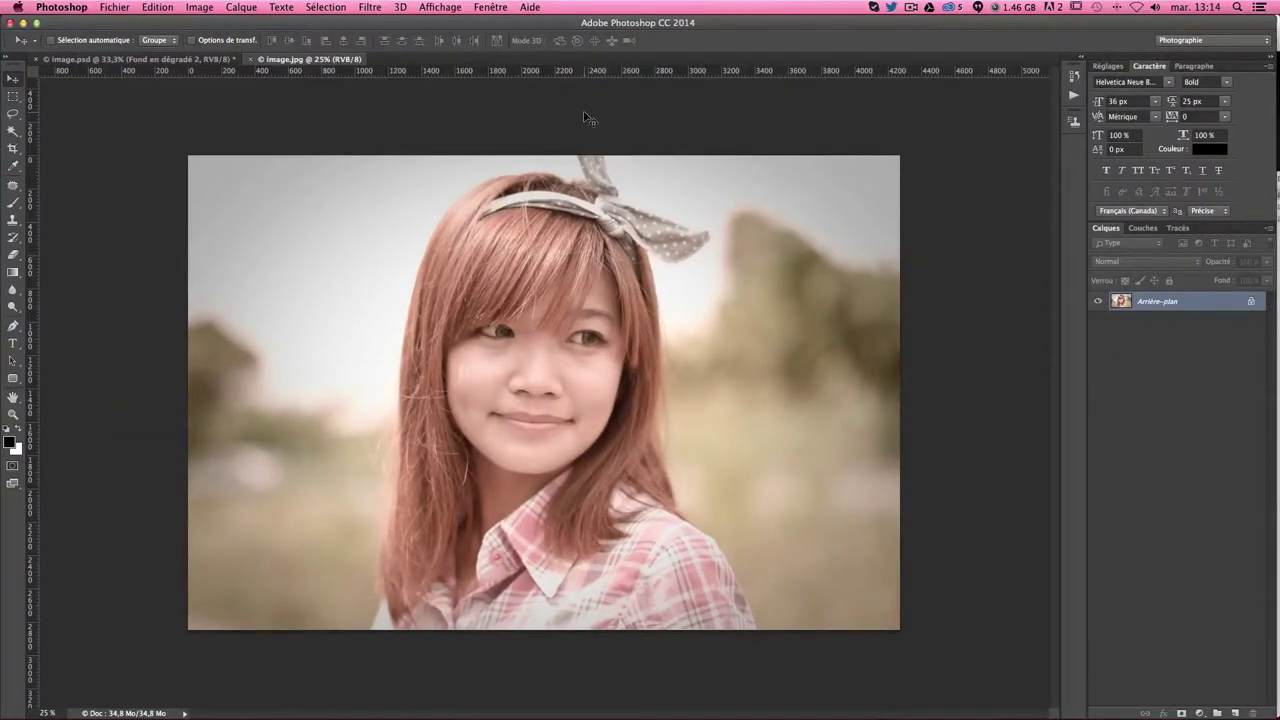
key("ctrl+alt+i")
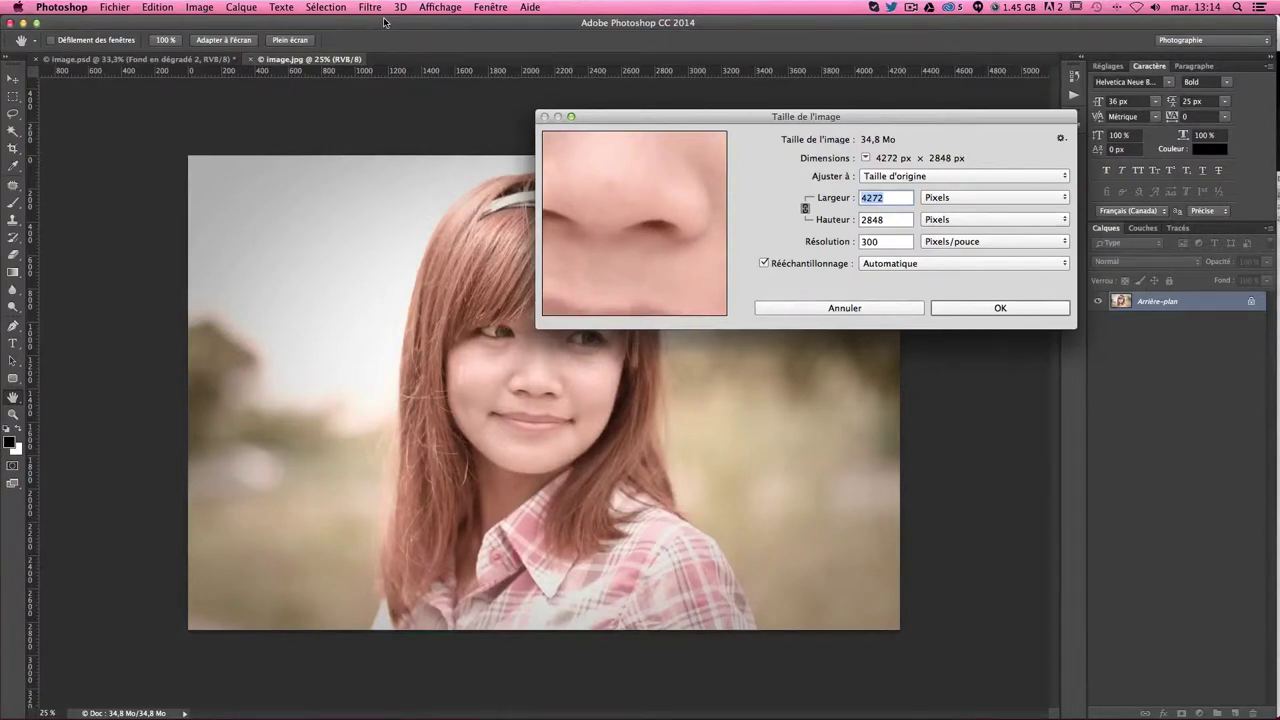
key("Escape")
key("ctrl+alt+i")
double_click(876, 242)
double_click(898, 198)
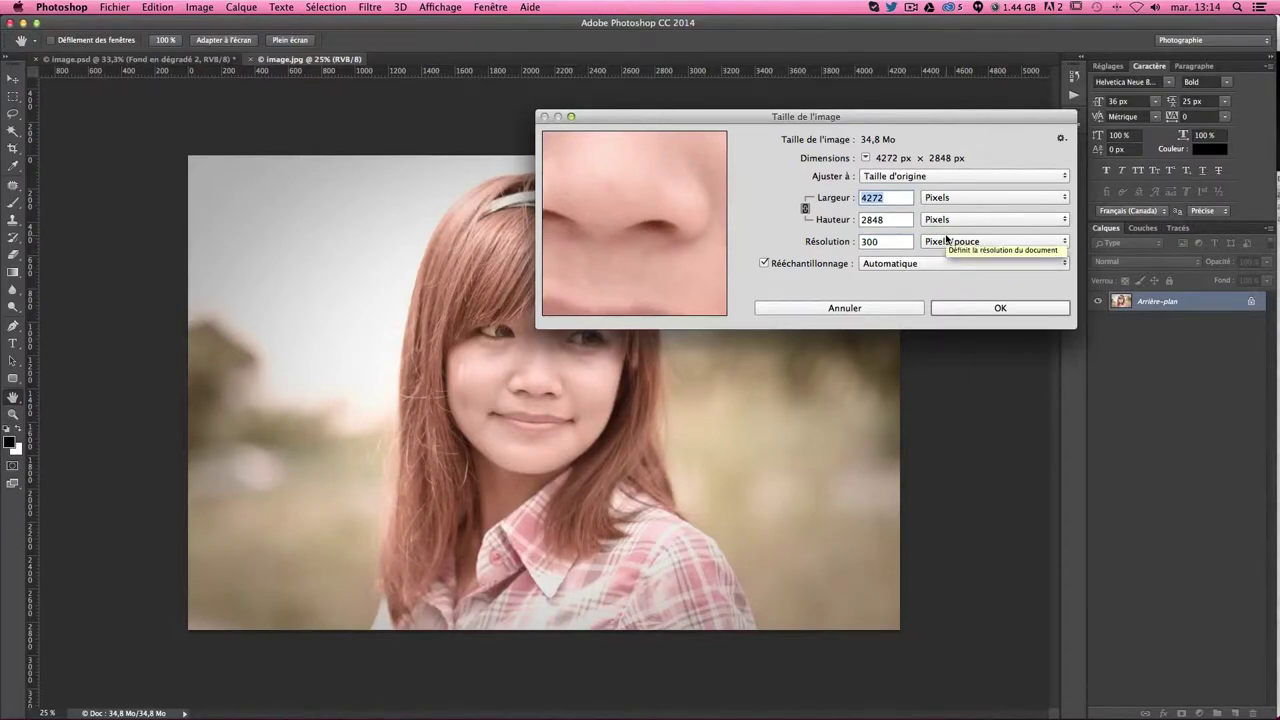
type("1")
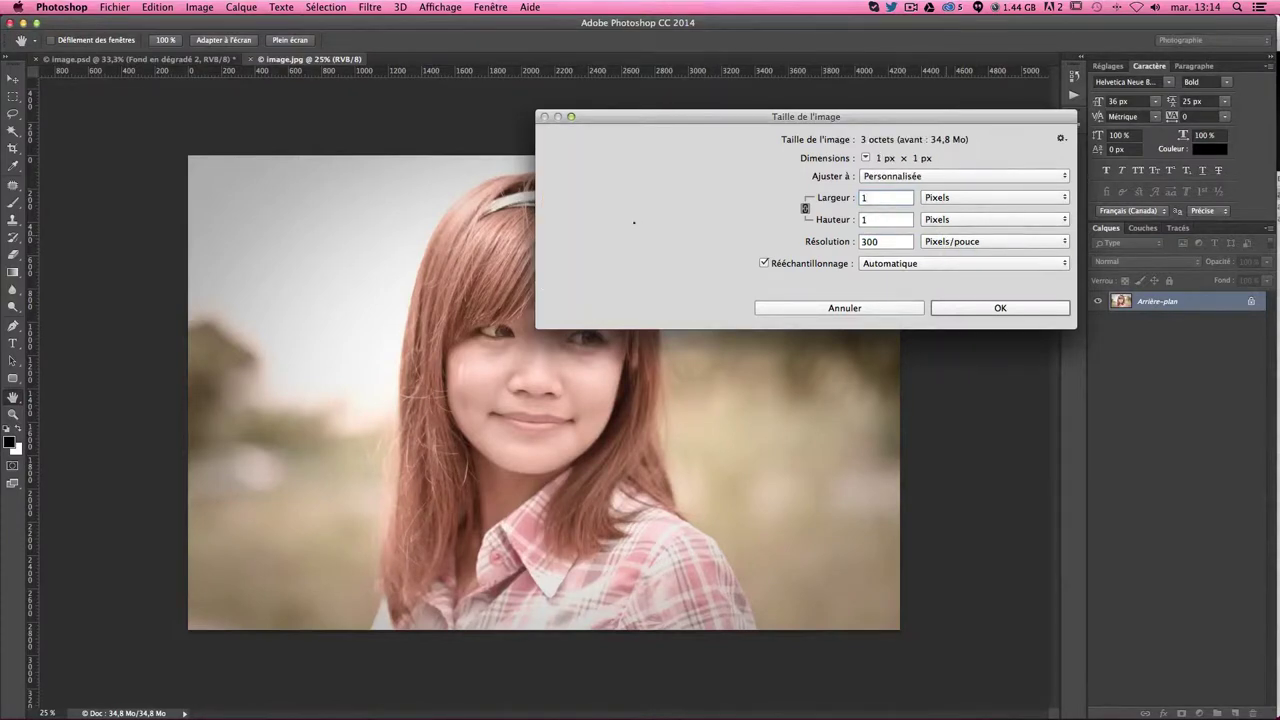
type("800")
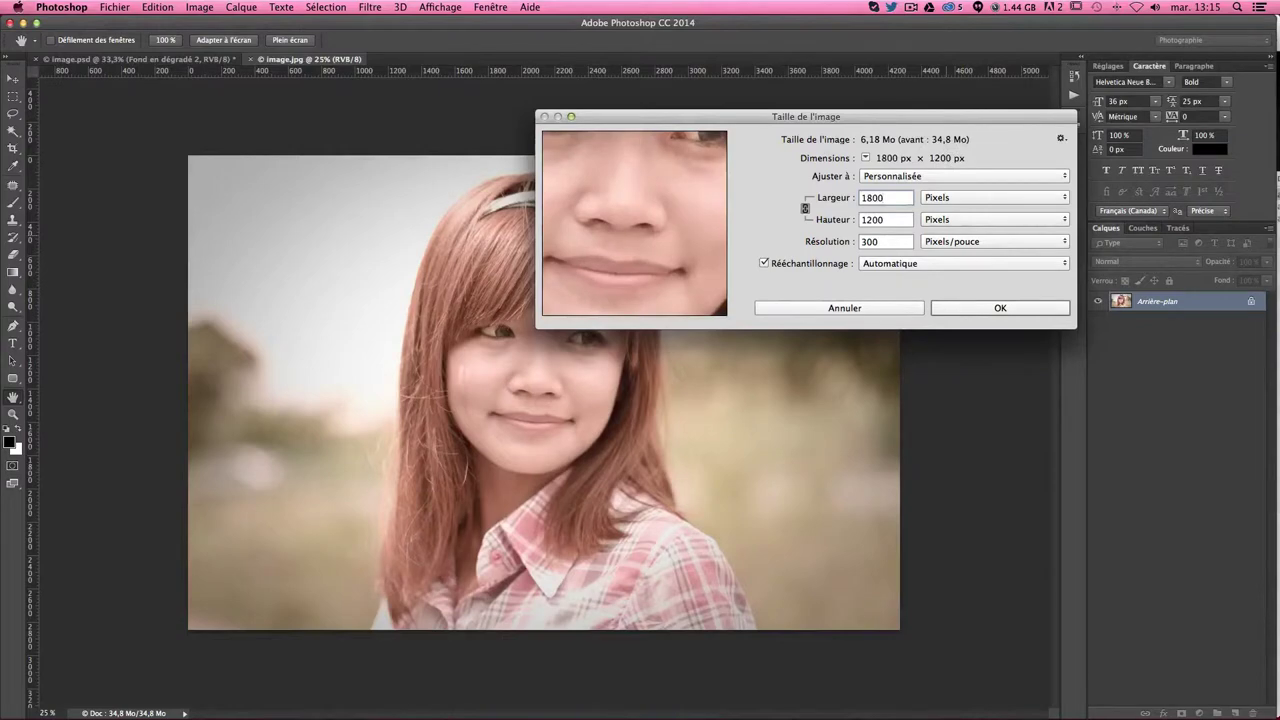
key("Return")
key("super+plus")
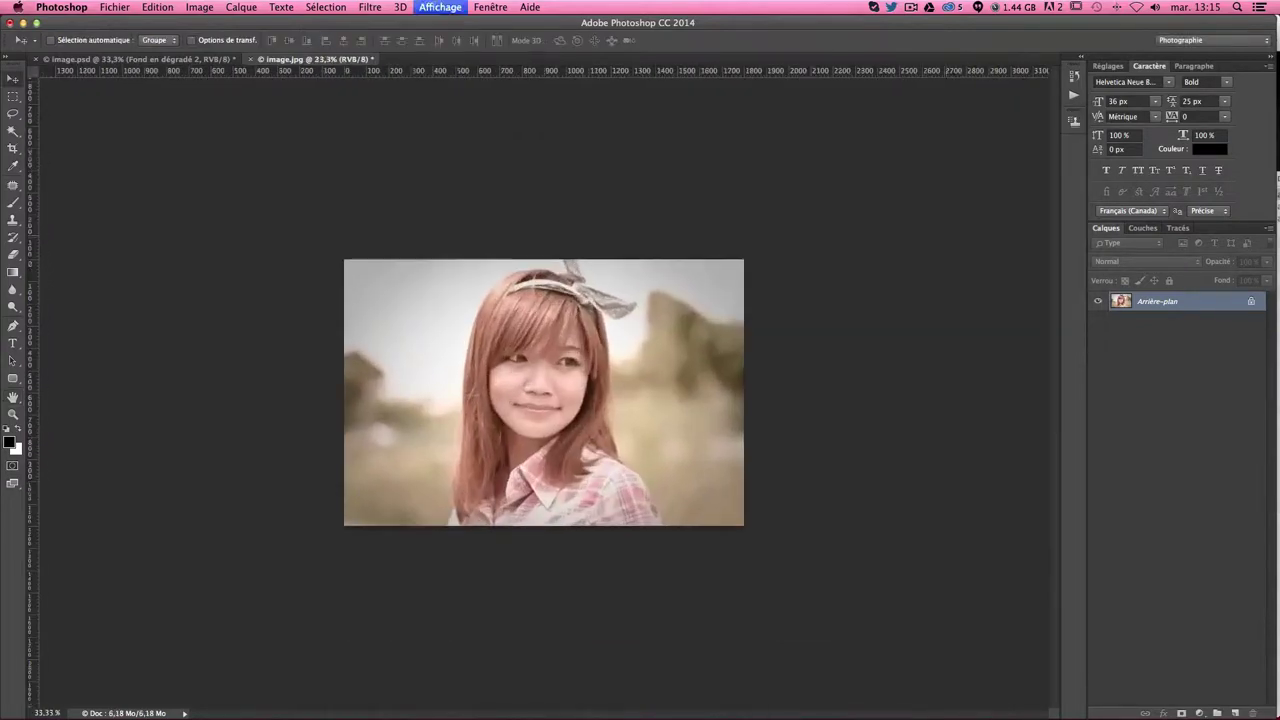
key("super+plus")
key("super+plus")
key("super+plus")
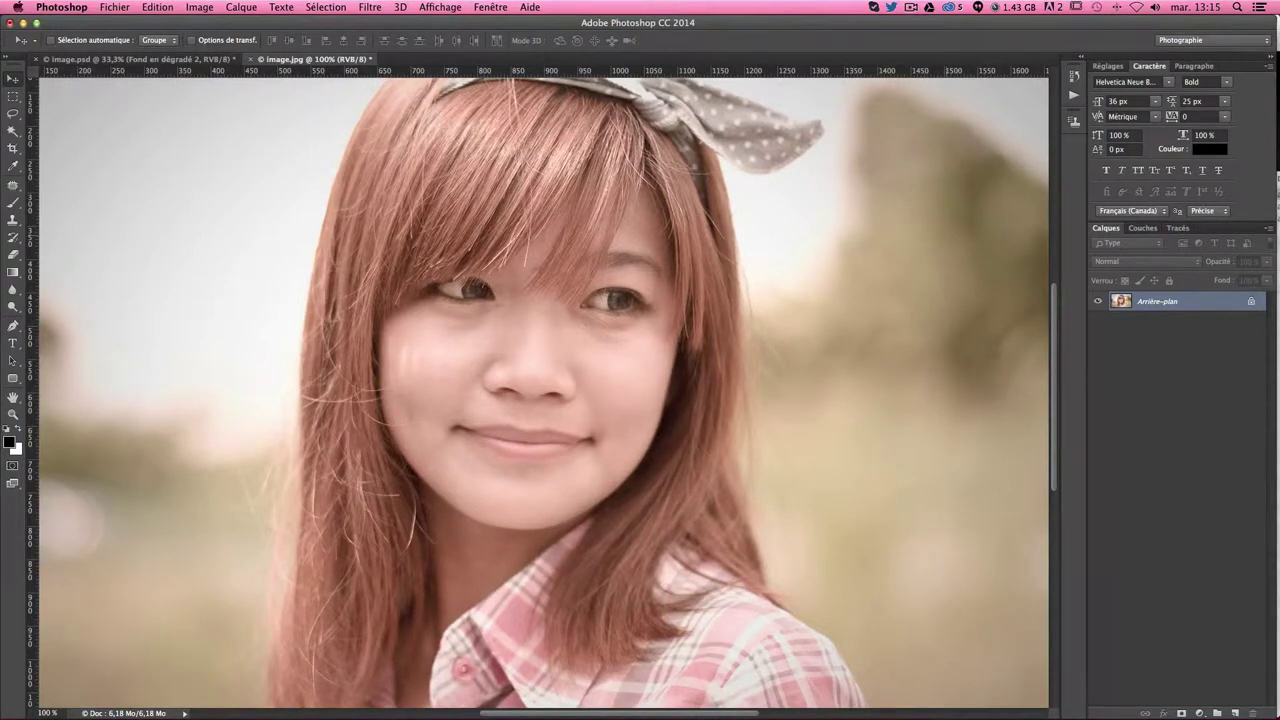
Convert Arrière-plan to Calque 0 and add a Courbes 1 curves layer in Superposition mode.
double_click(1186, 303)
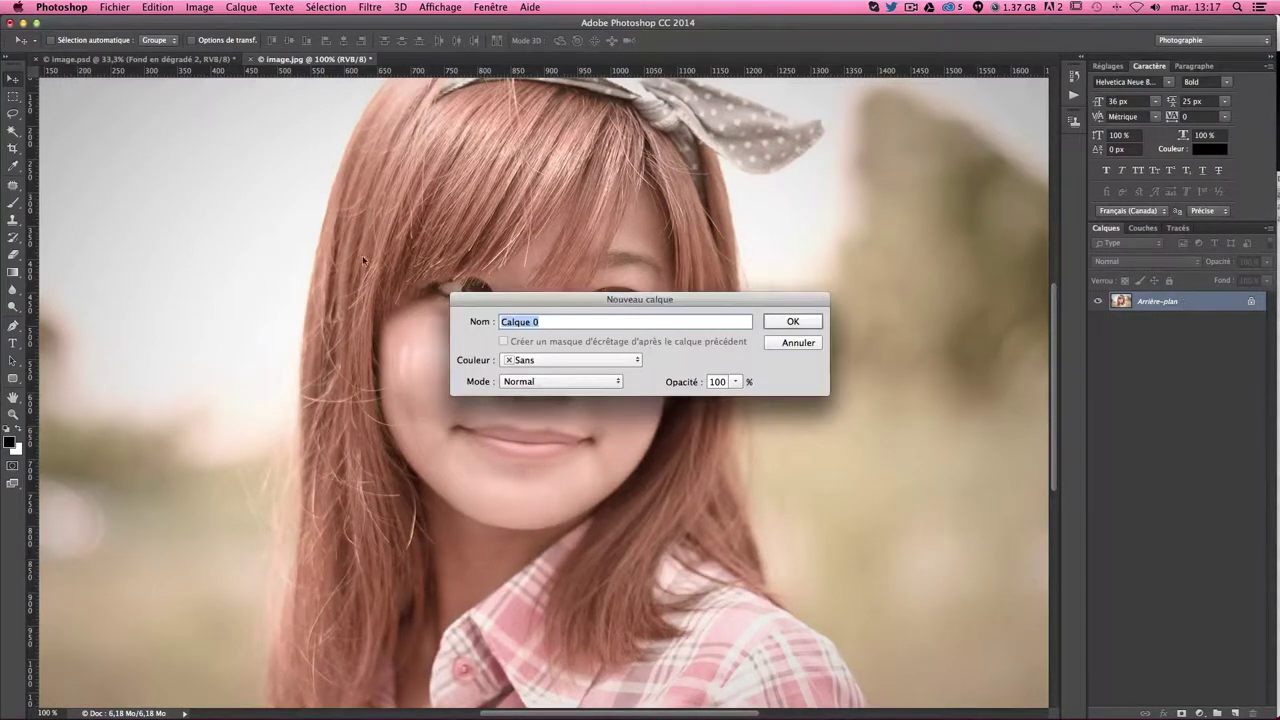
left_click(785, 320)
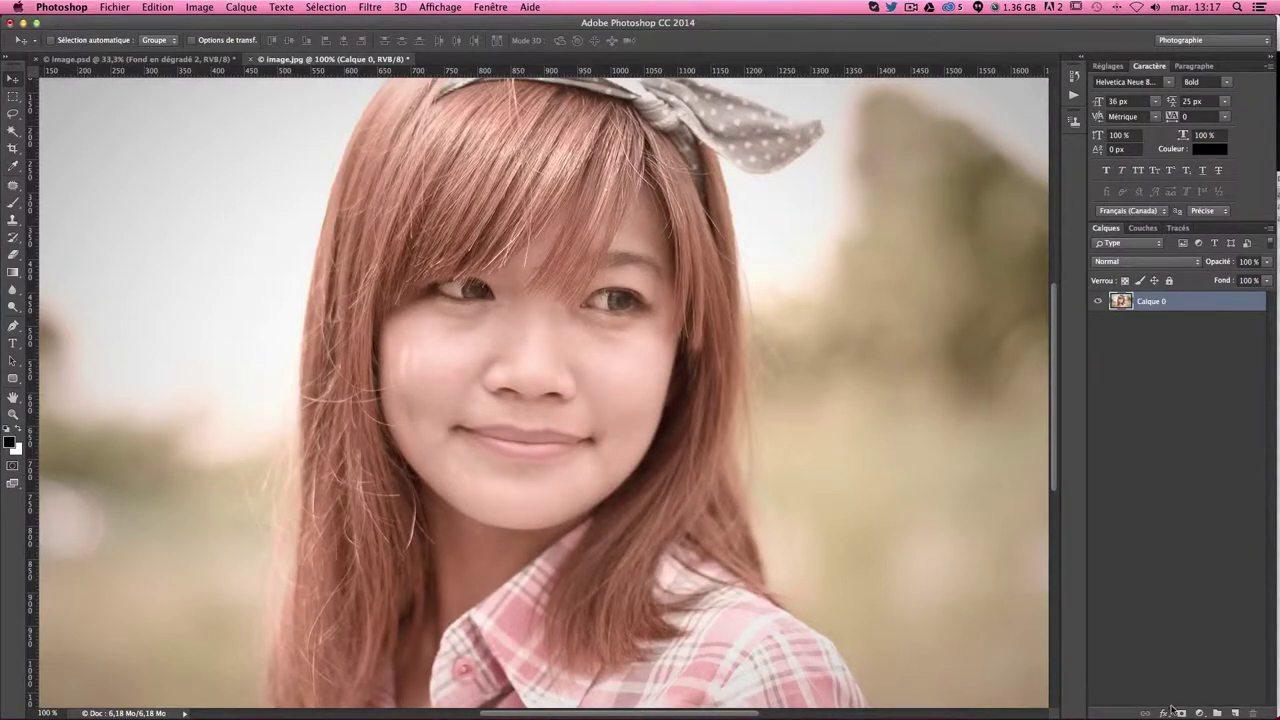
left_click(1199, 713)
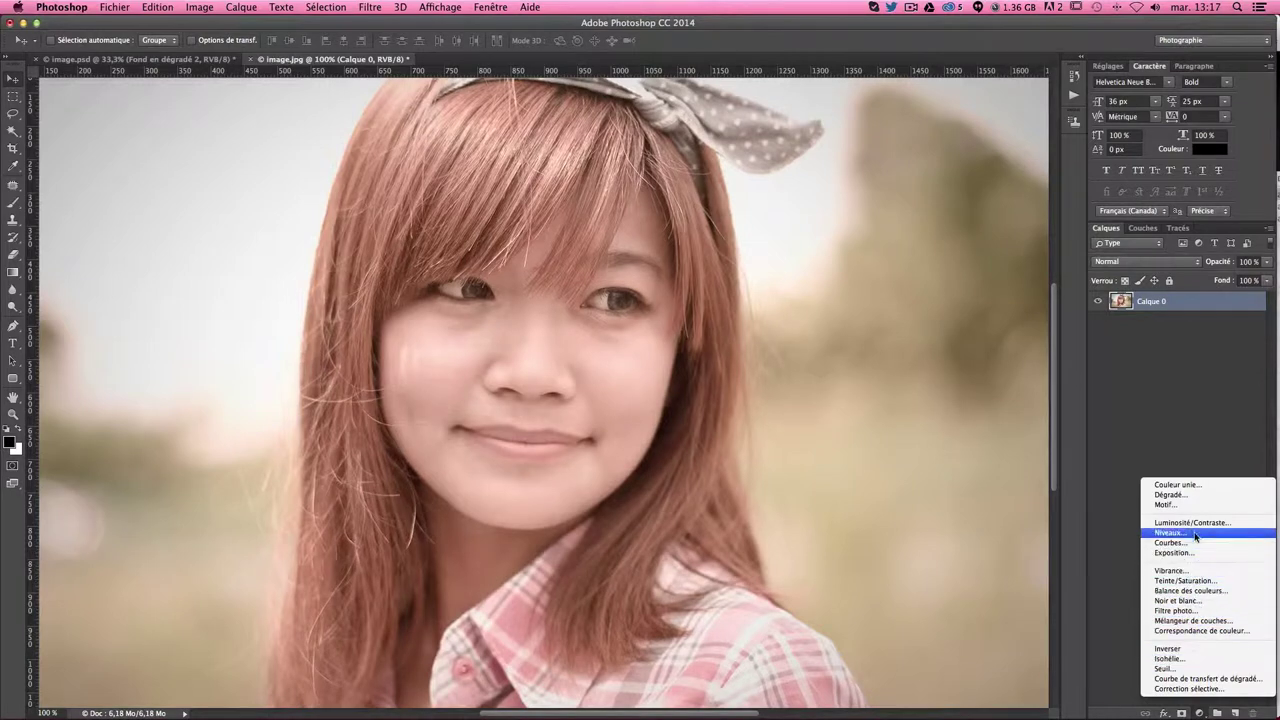
left_click(1190, 543)
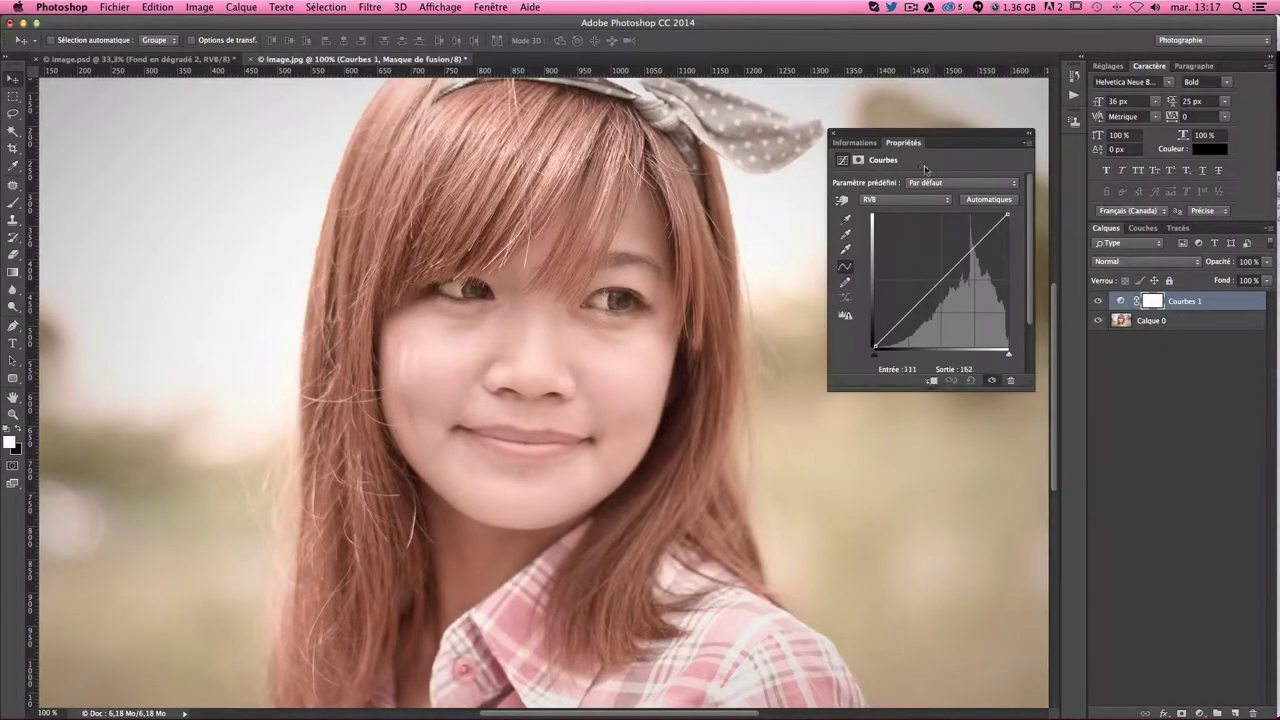
left_click(833, 133)
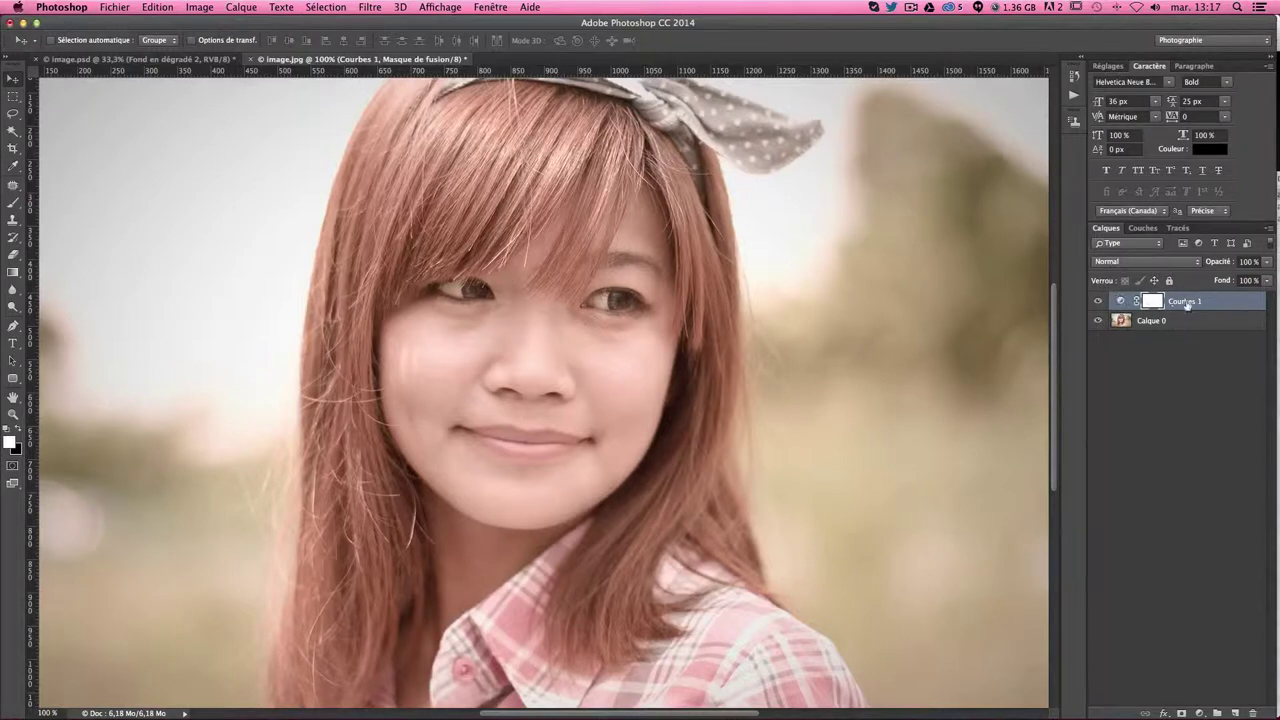
left_click(1124, 263)
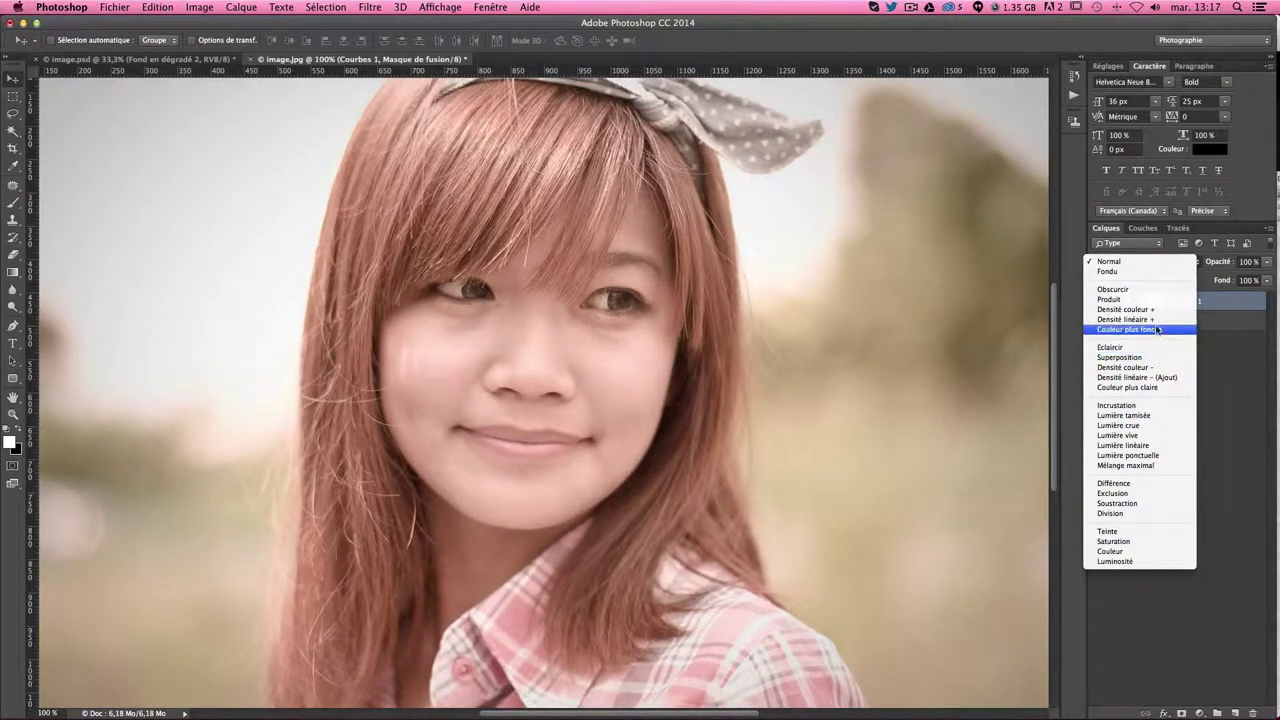
left_click(1158, 357)
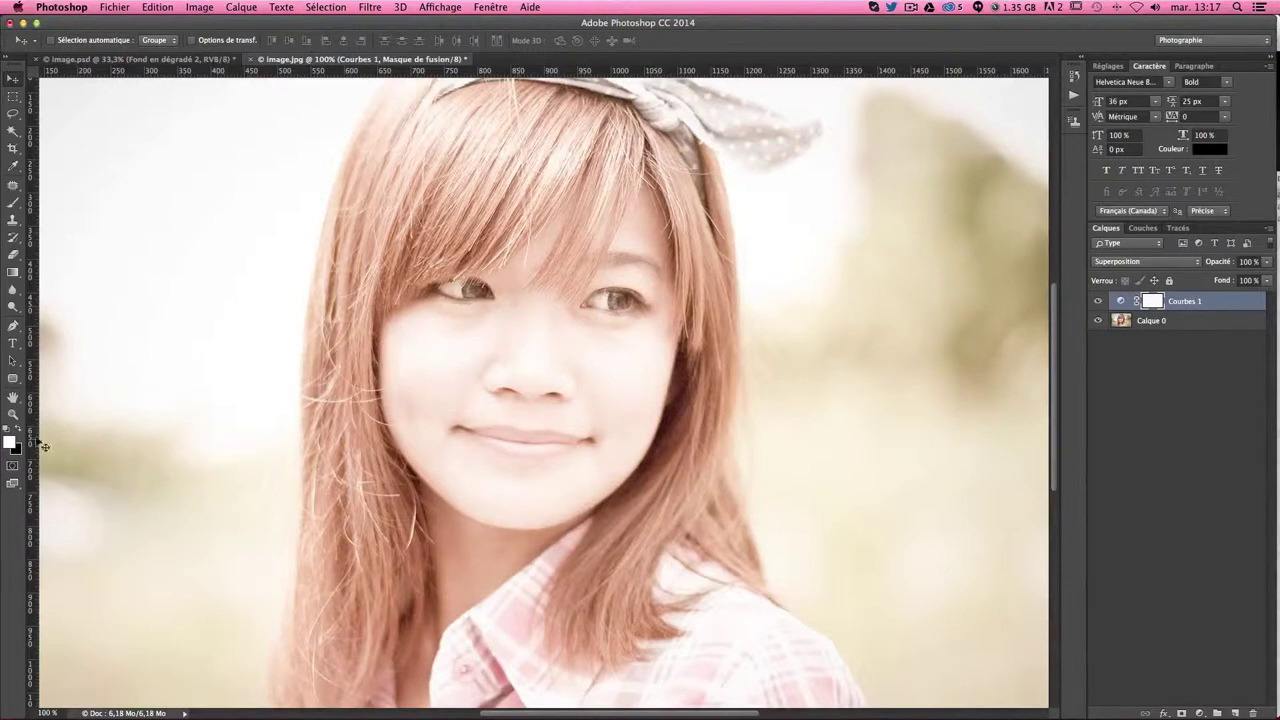
Reset the colours to black foreground and white background.
left_click(16, 450)
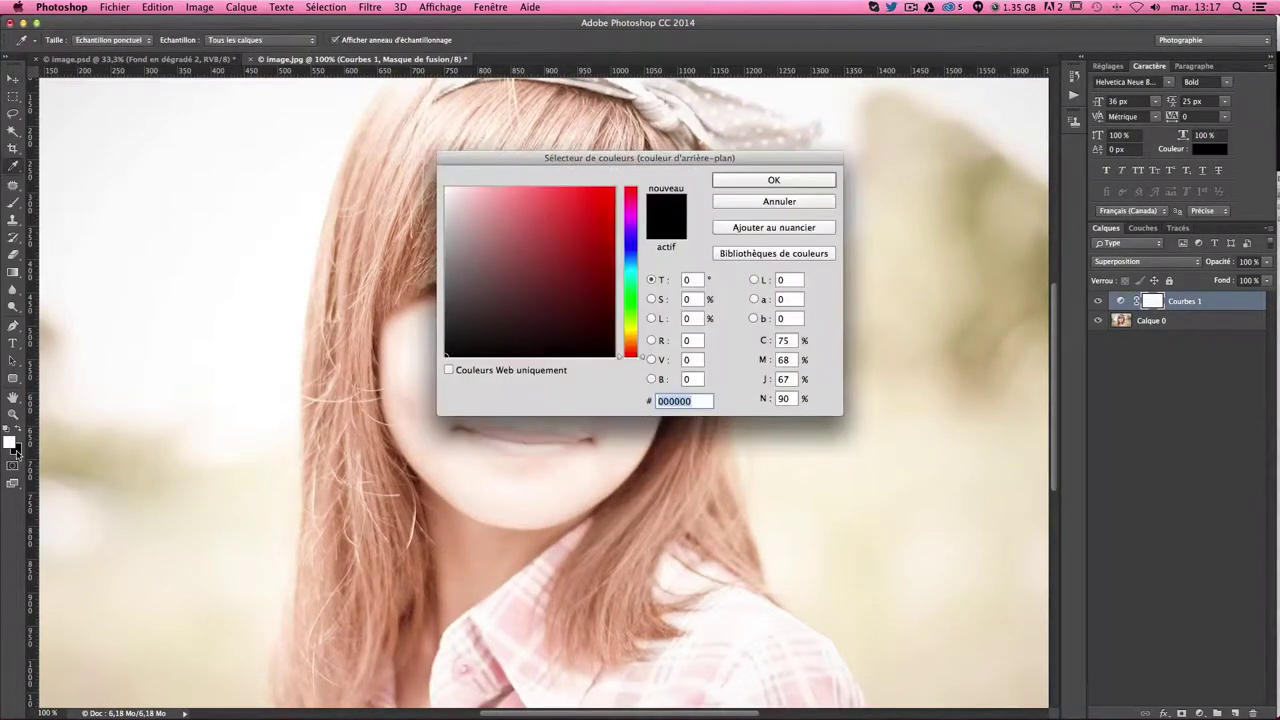
key("Return")
left_click(17, 428)
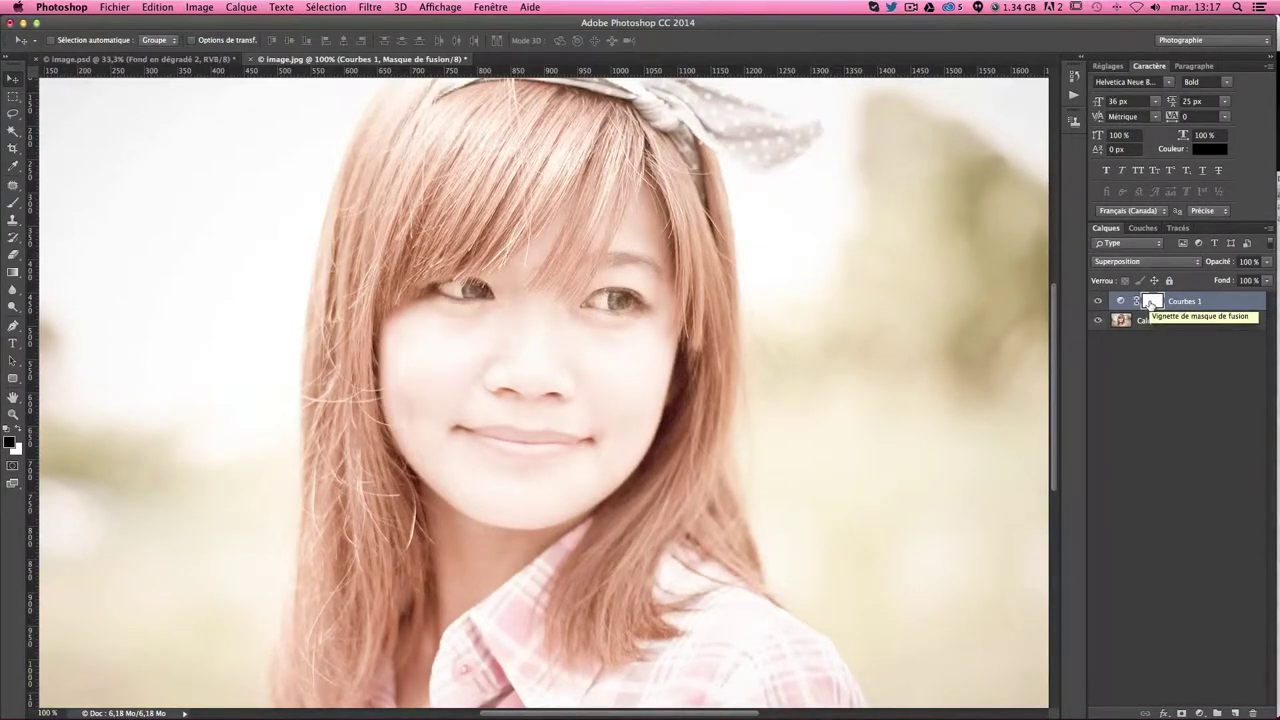
Fill the Courbes 1 mask with the black foreground colour in Normal mode.
left_click(168, 8)
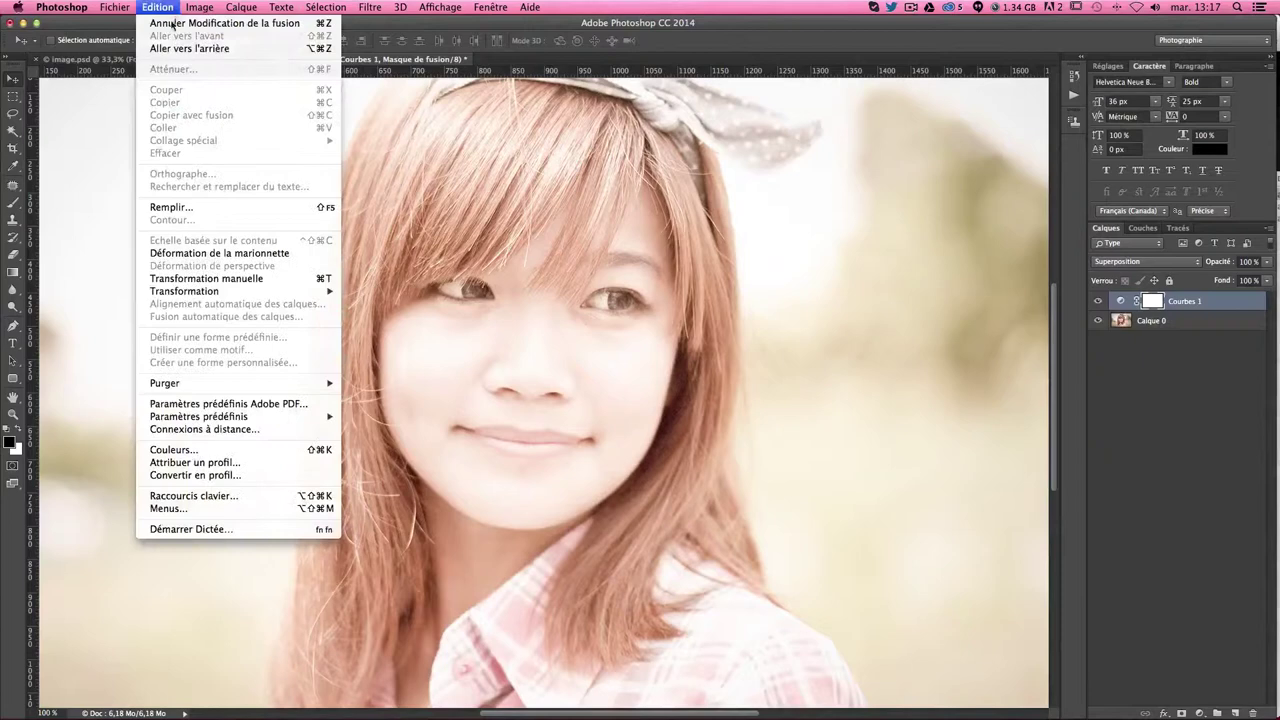
left_click(169, 206)
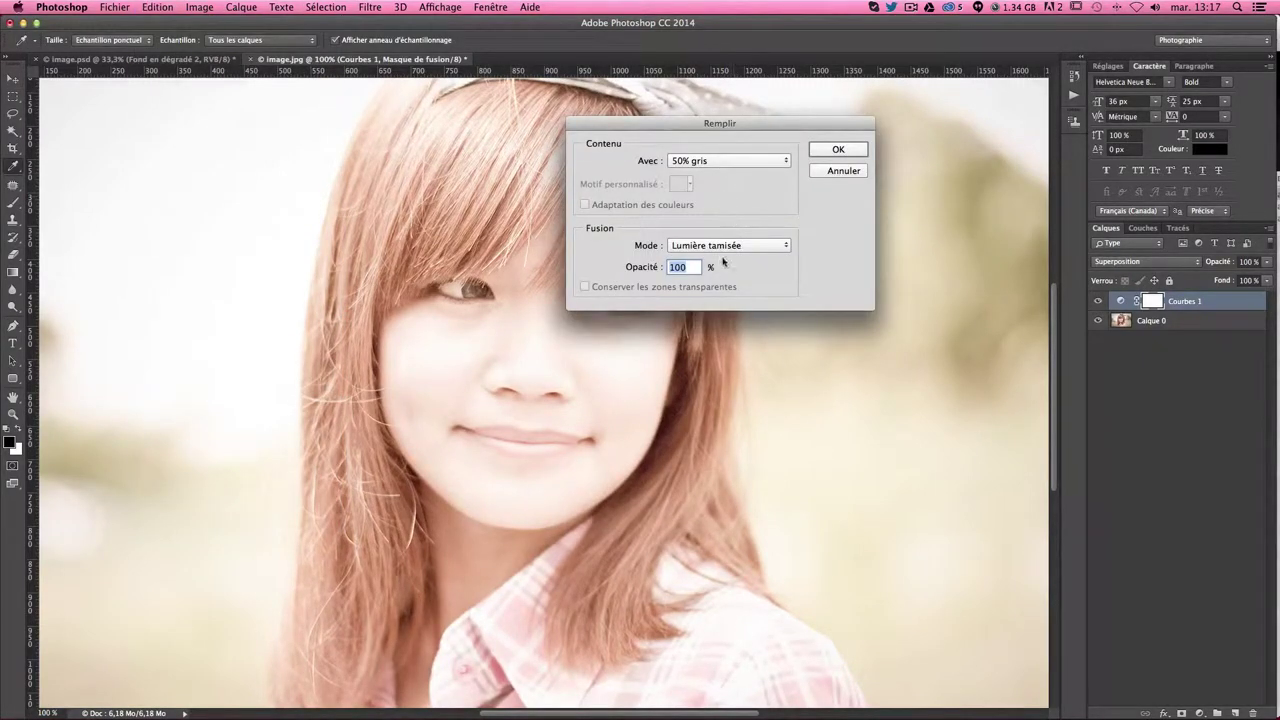
left_click(697, 162)
left_click(705, 56)
left_click(743, 242)
left_click(715, 40)
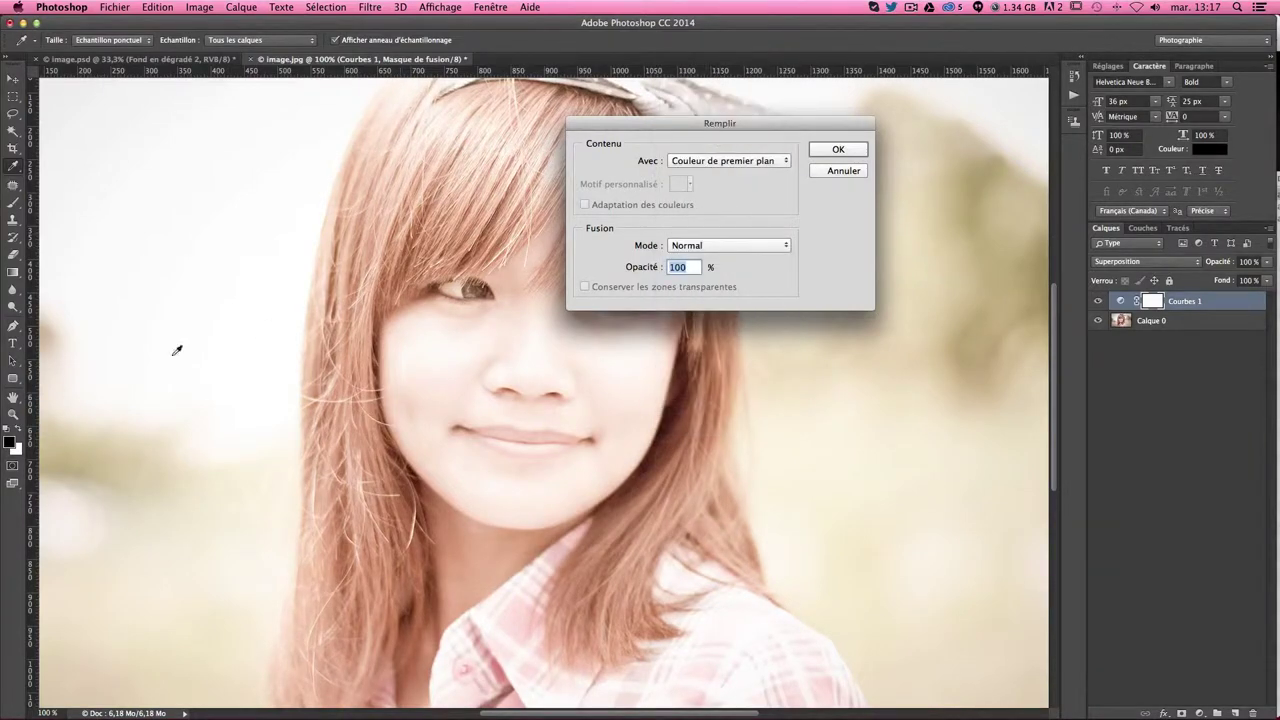
left_click(855, 155)
key("v")
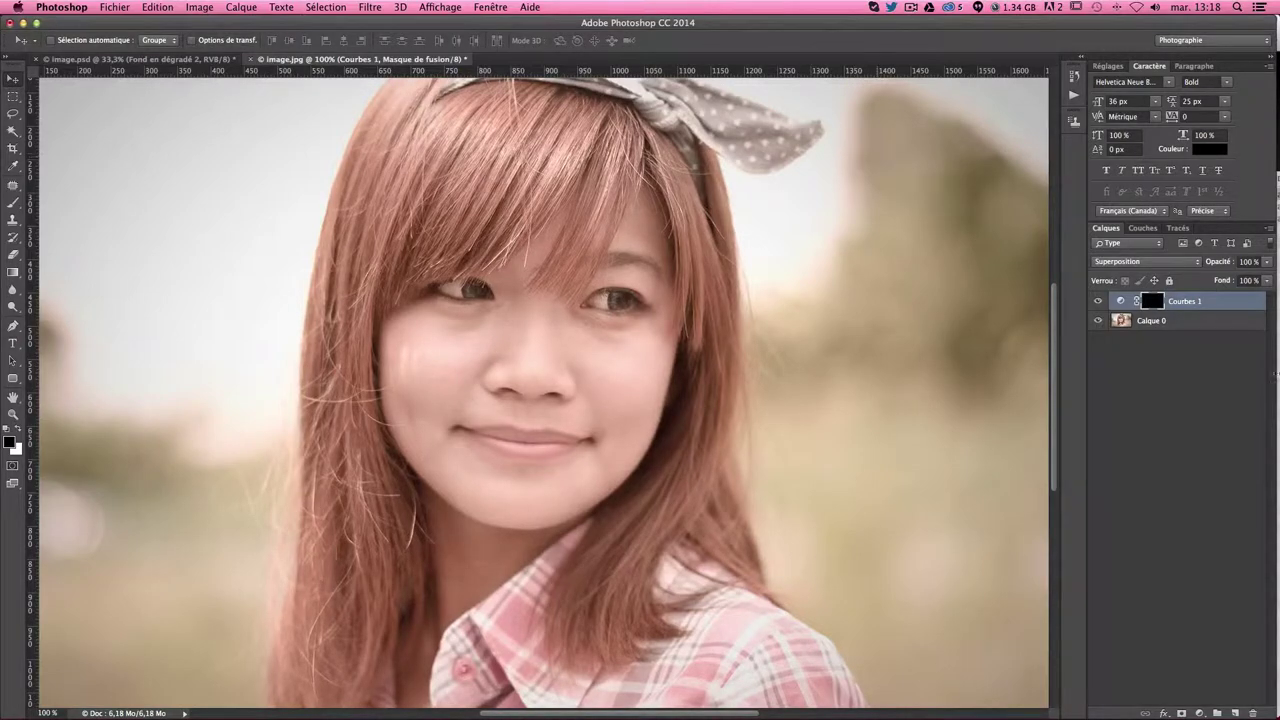
Invert the mask back to white, then refill it with black.
key("ctrl+i")
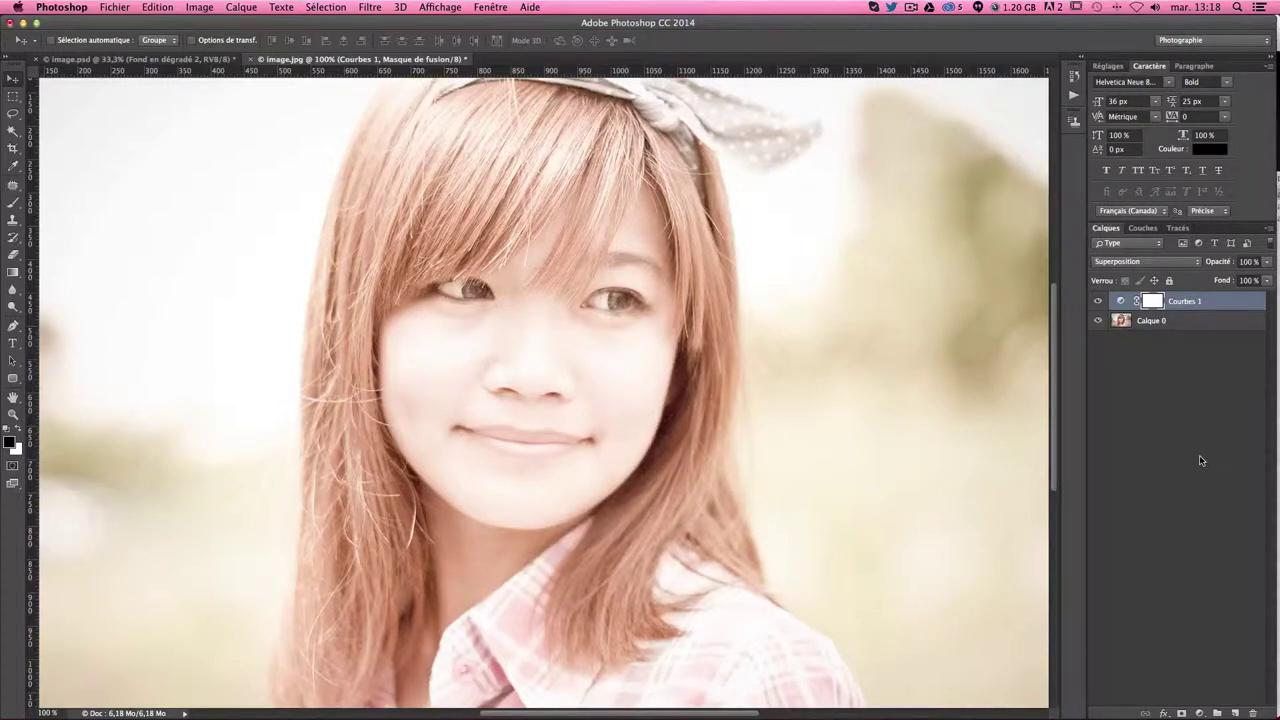
key("shift+F5")
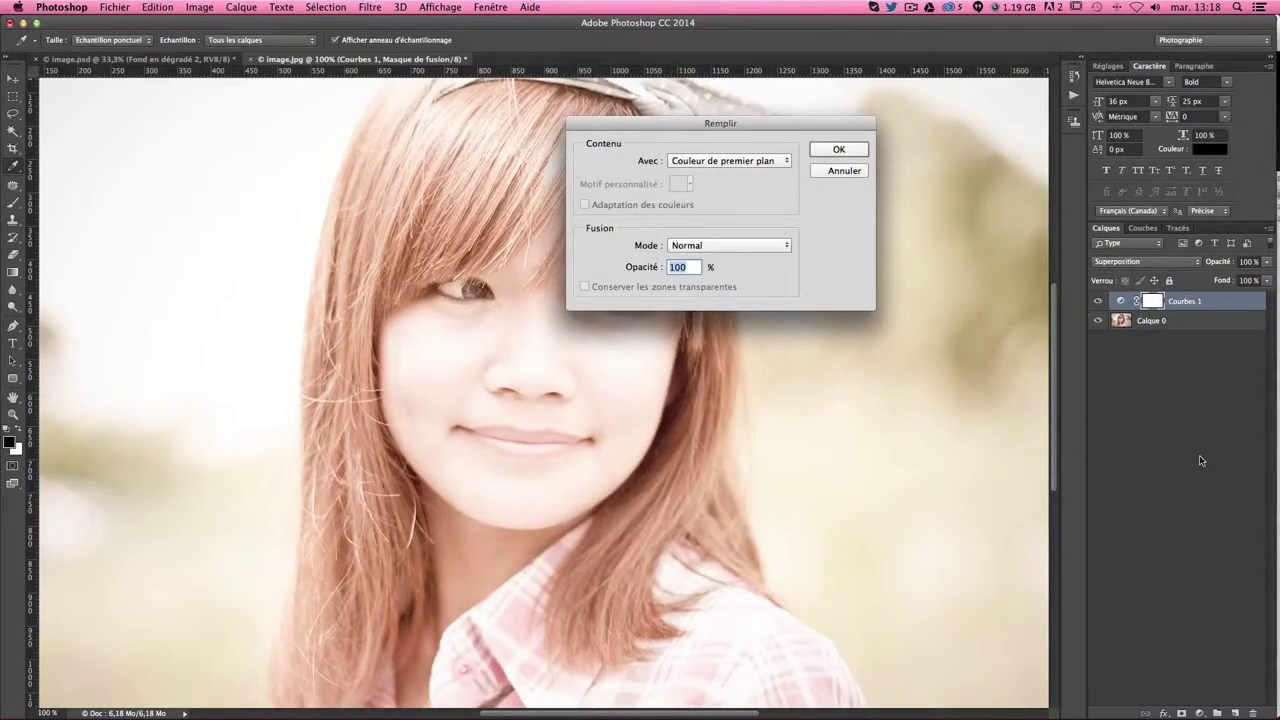
left_click(843, 149)
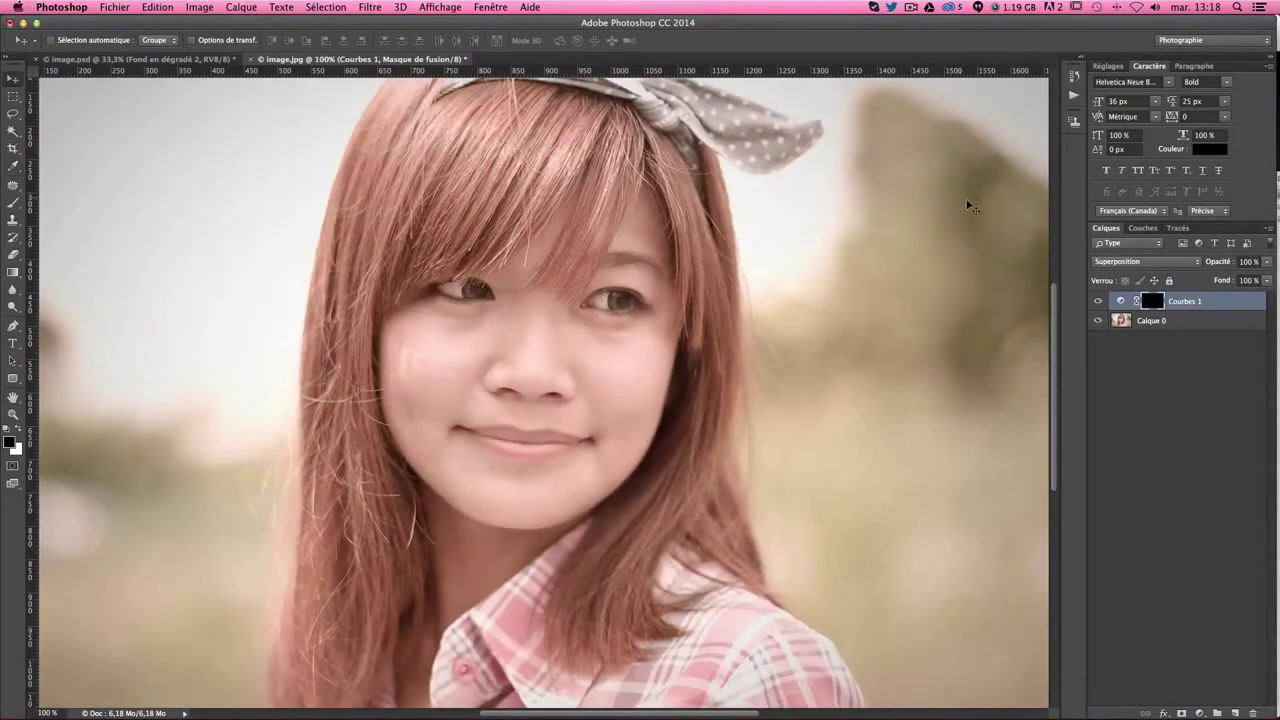
Set up a standard brush of about 45 px with white as the painting colour.
left_click(12, 206)
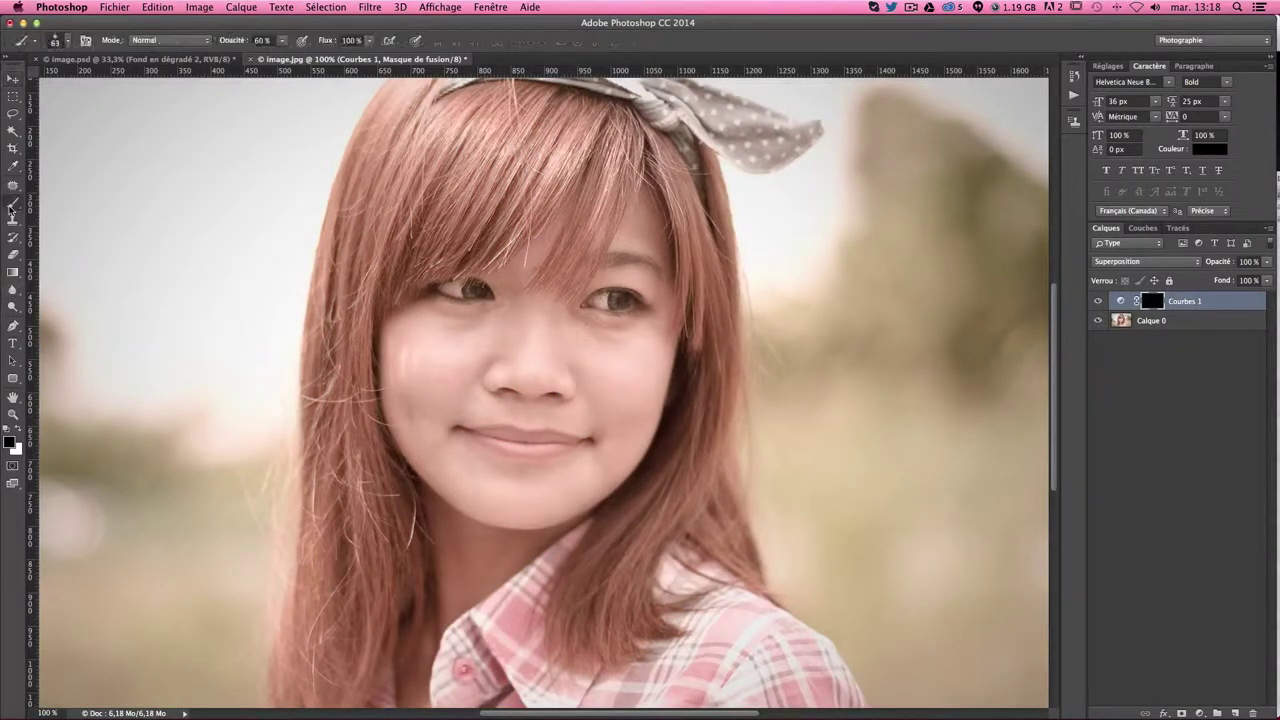
left_click(630, 31)
left_click(474, 290, "ctrl+alt")
left_click_drag(474, 290, 455, 289)
left_click(17, 429)
Paint white at 60 % opacity over both irises on the Courbes 1 mask.
left_click_drag(450, 288, 447, 290)
left_click_drag(478, 288, 448, 289)
key("ctrl+plus")
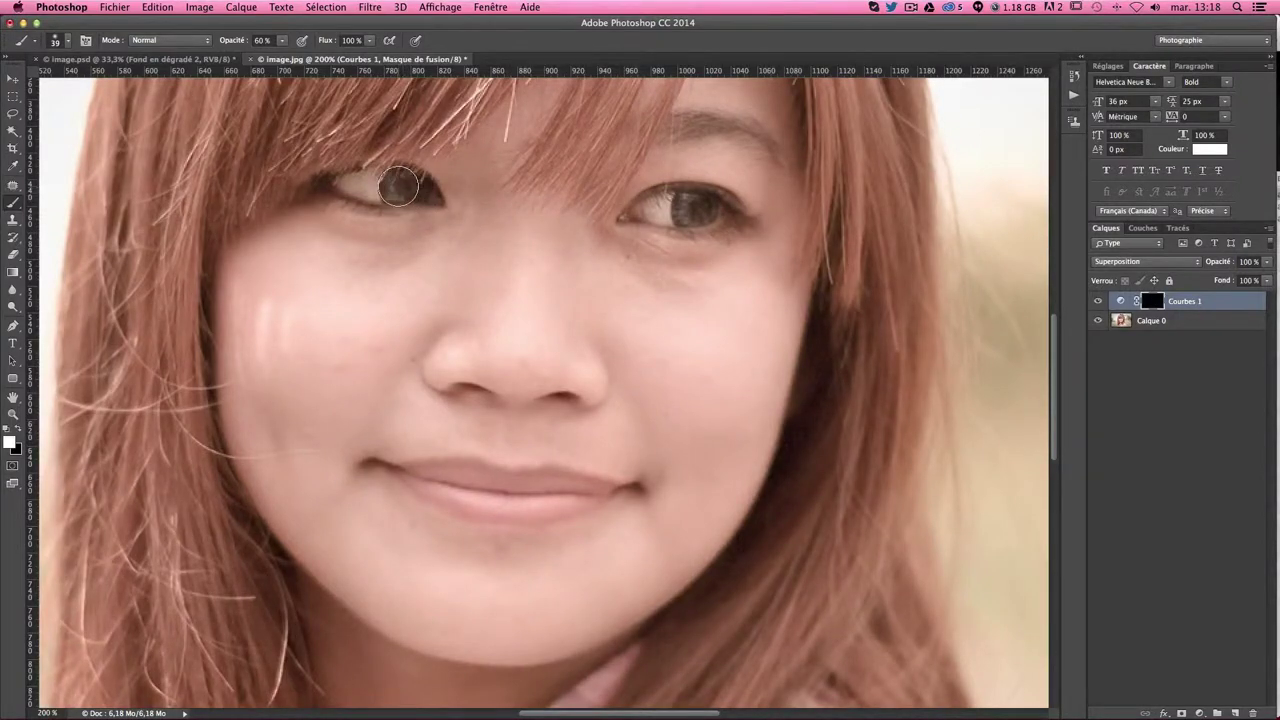
mouse_move(400, 182)
left_mouse_down()
mouse_move(352, 186)
mouse_move(425, 190)
mouse_move(422, 200)
mouse_move(410, 160)
left_mouse_up()
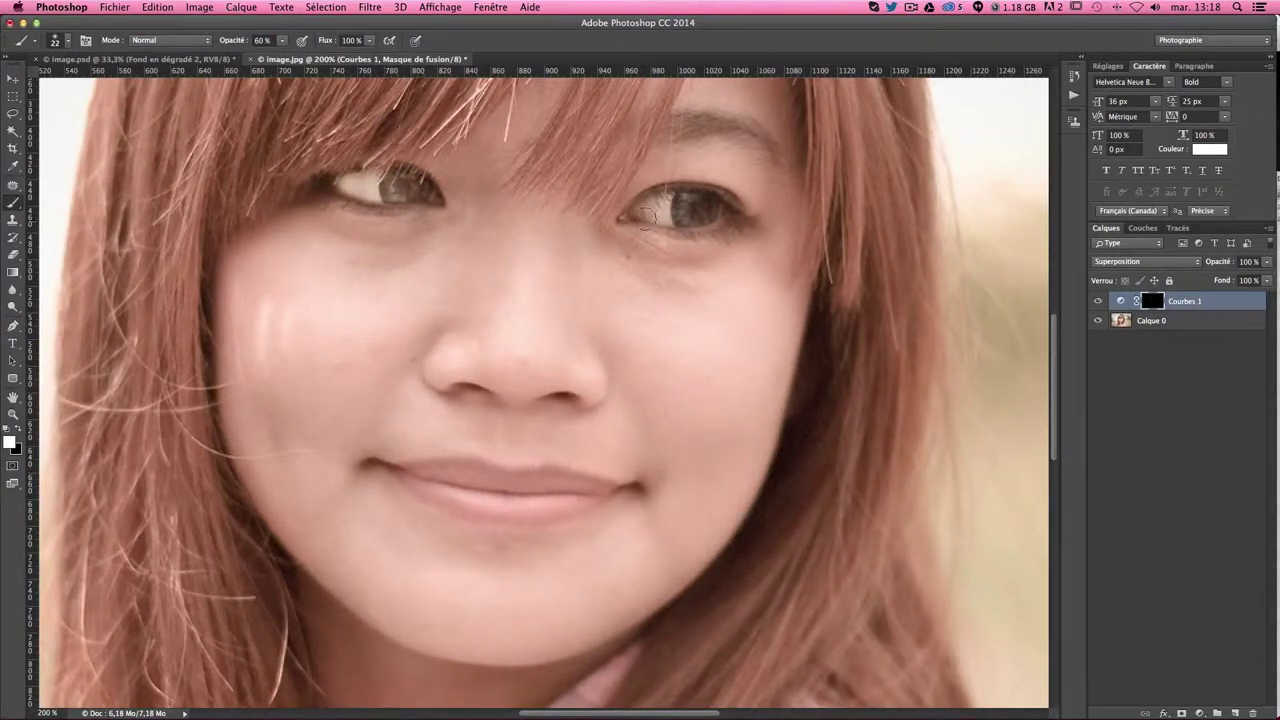
left_click(262, 40)
mouse_move(650, 212)
left_mouse_down()
mouse_move(710, 208)
mouse_move(662, 212)
mouse_move(709, 221)
left_mouse_up()
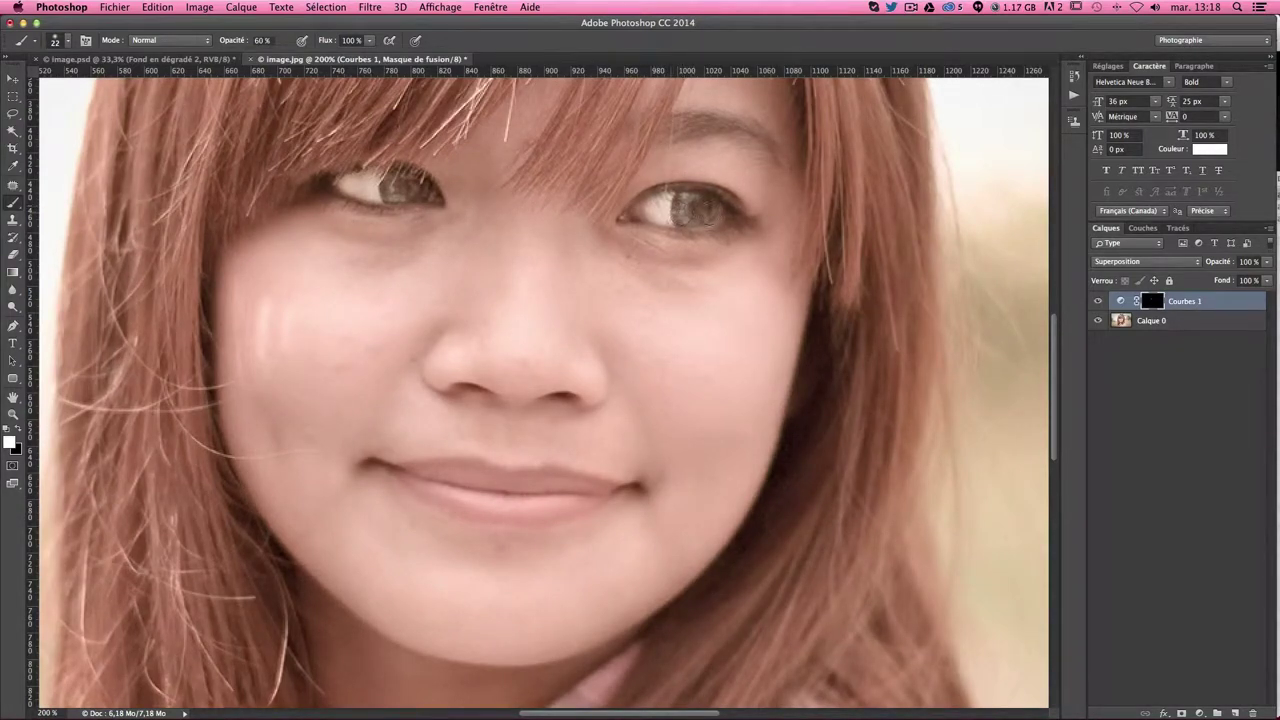
left_click_drag(420, 196, 395, 190)
left_click_drag(651, 214, 684, 197)
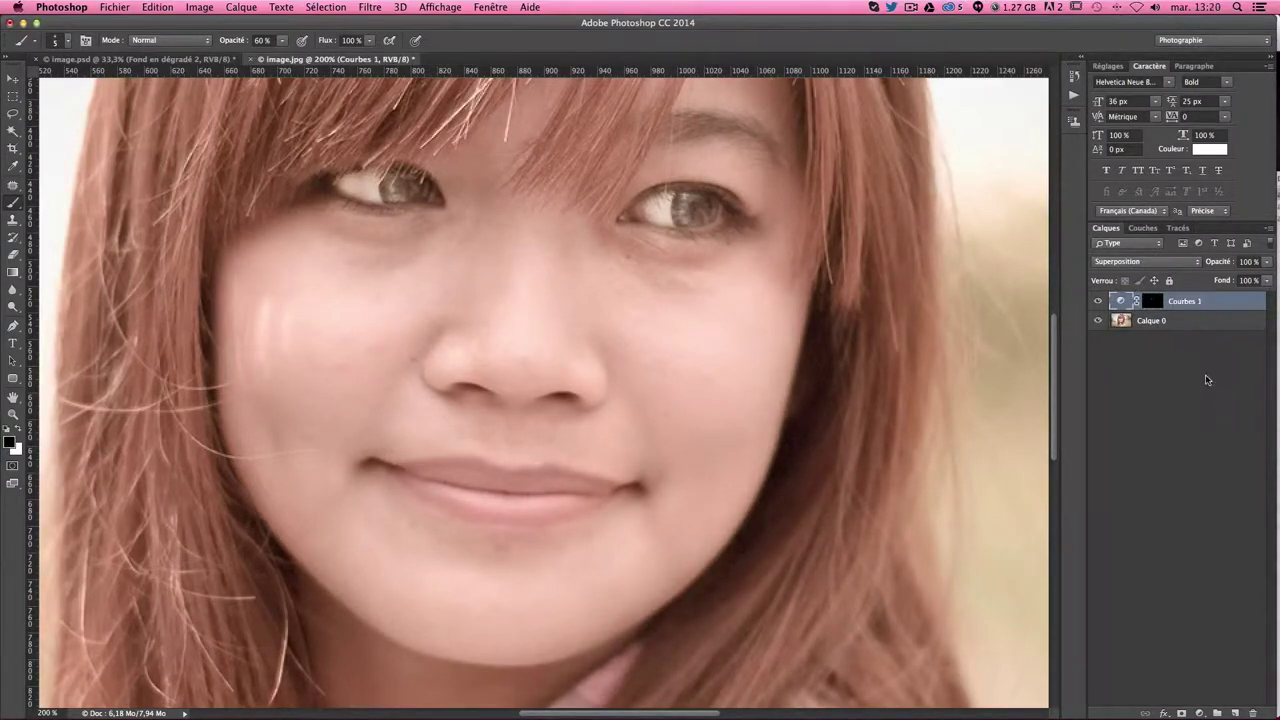
Target the Courbes 1 layer mask in the Layers panel.
left_click(1208, 380)
left_click(1180, 304)
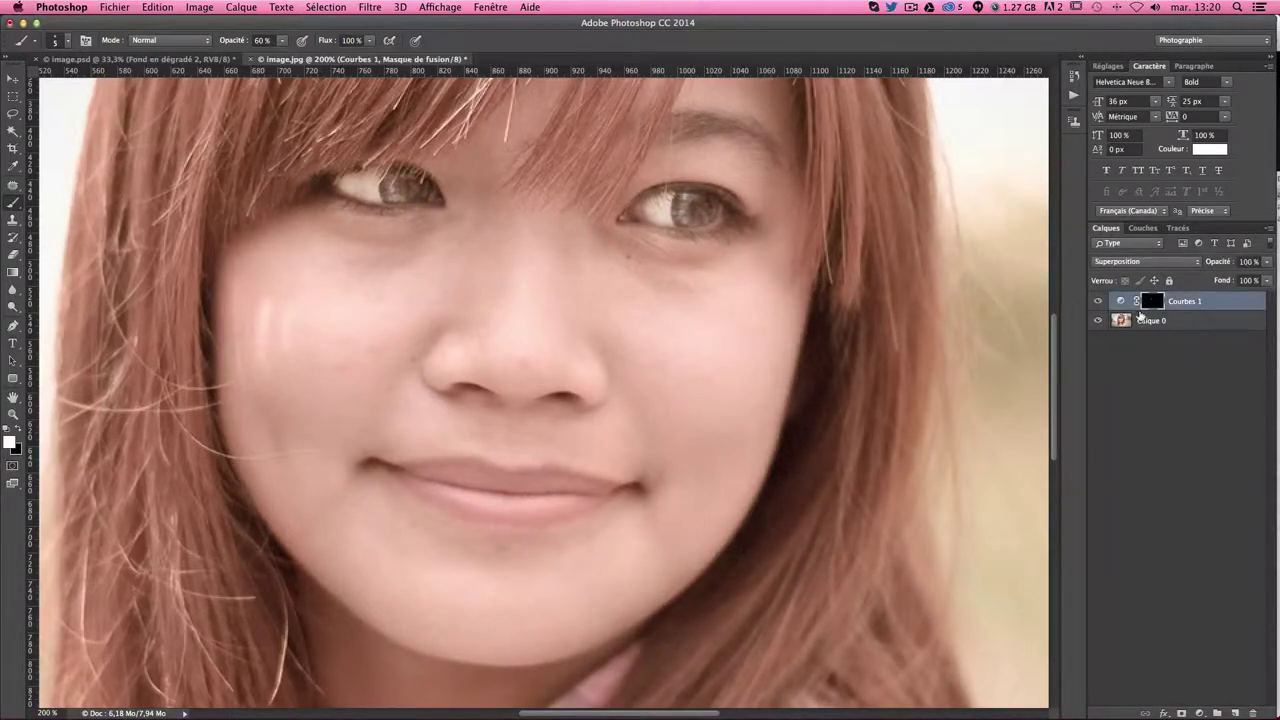
left_click(1199, 713)
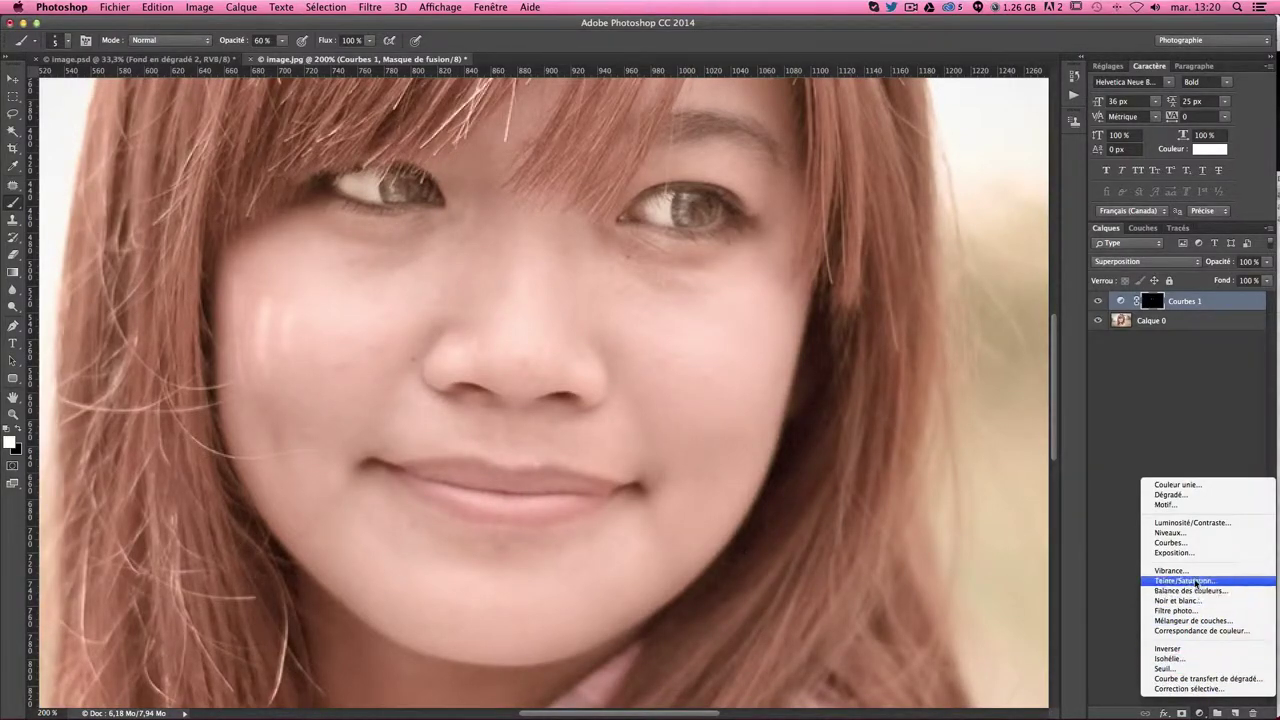
Add a Noir et blanc 1 layer in Produit mode, then stamp visible layers into Calque 1.
left_click(1168, 601)
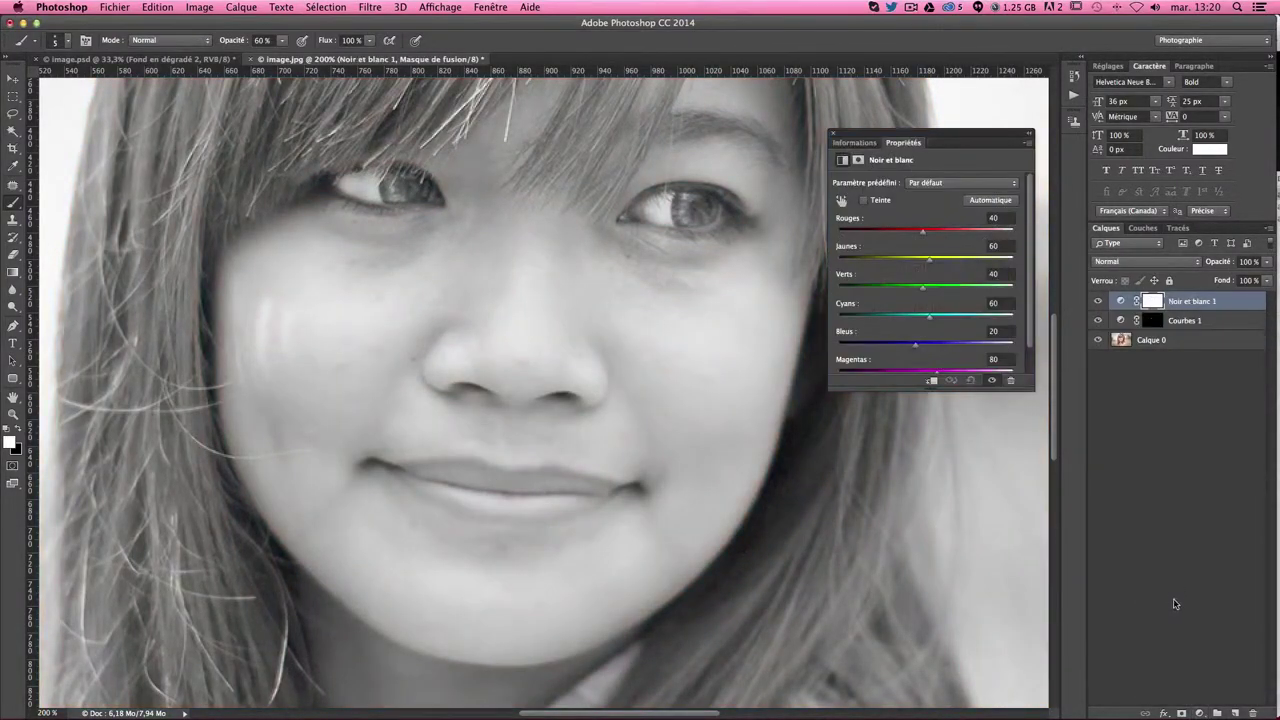
left_click(1120, 261)
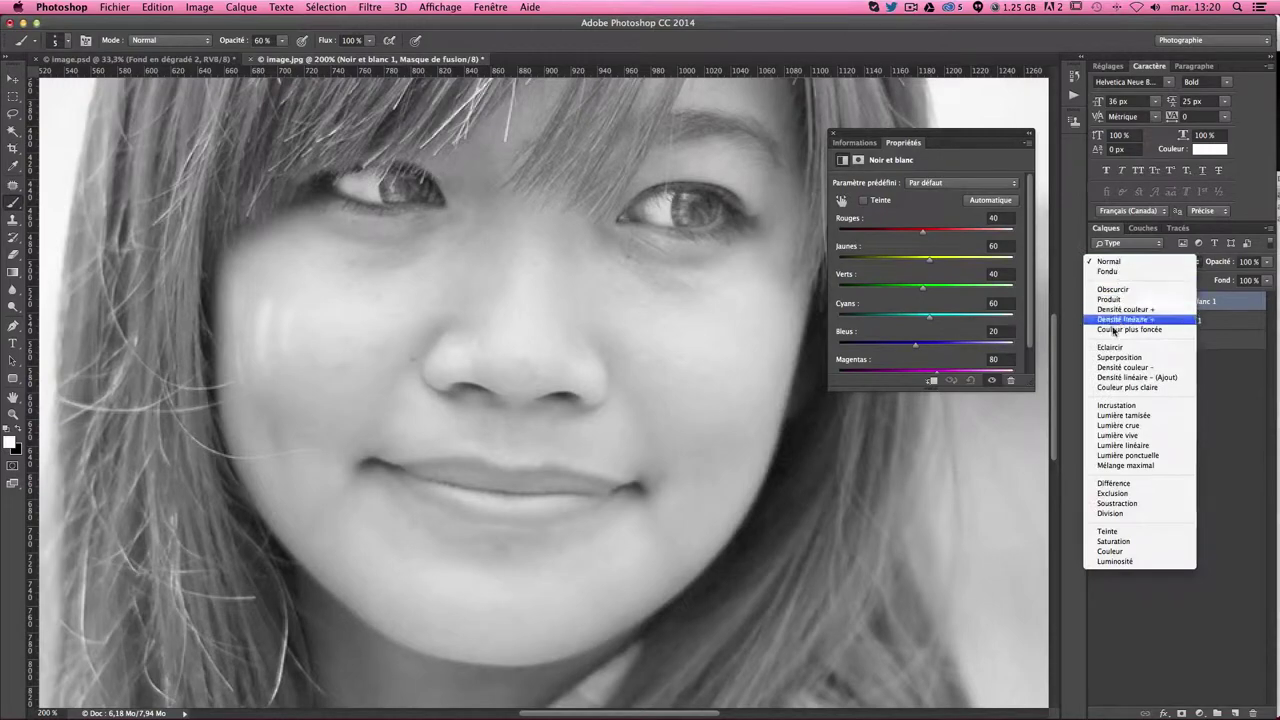
key("Escape")
key("Down")
key("Down")
key("Down")
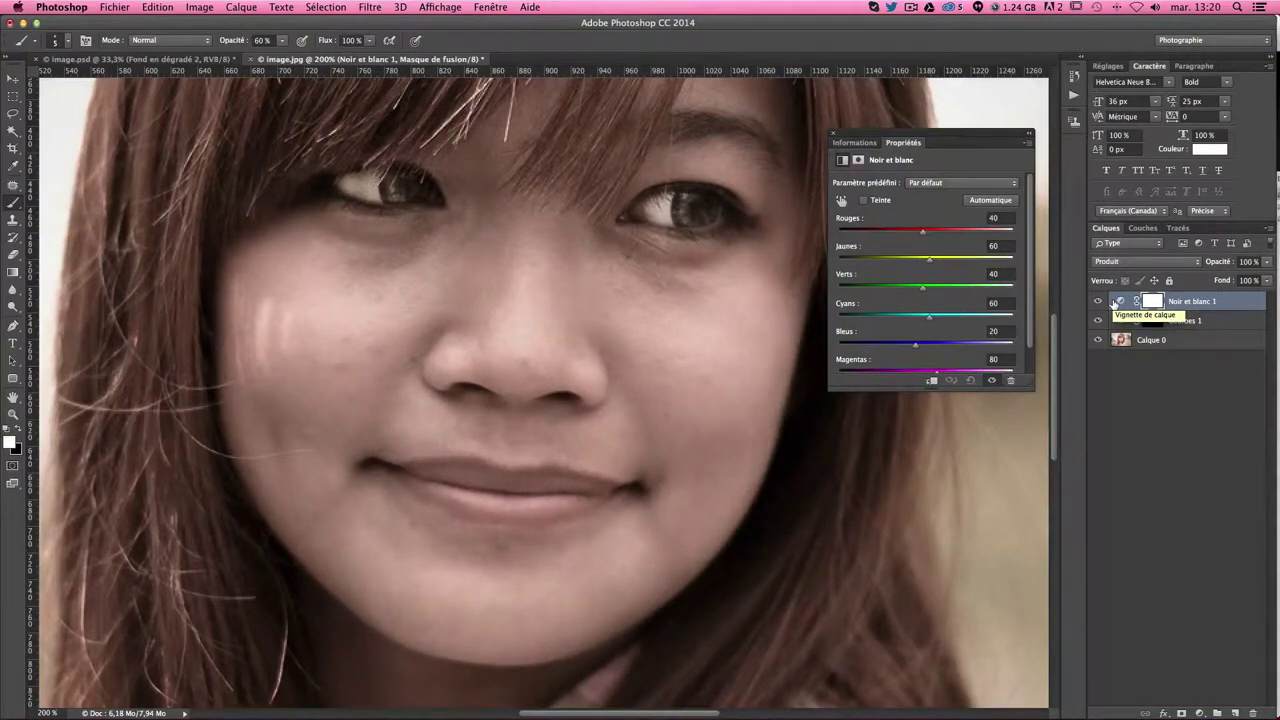
left_click(830, 135)
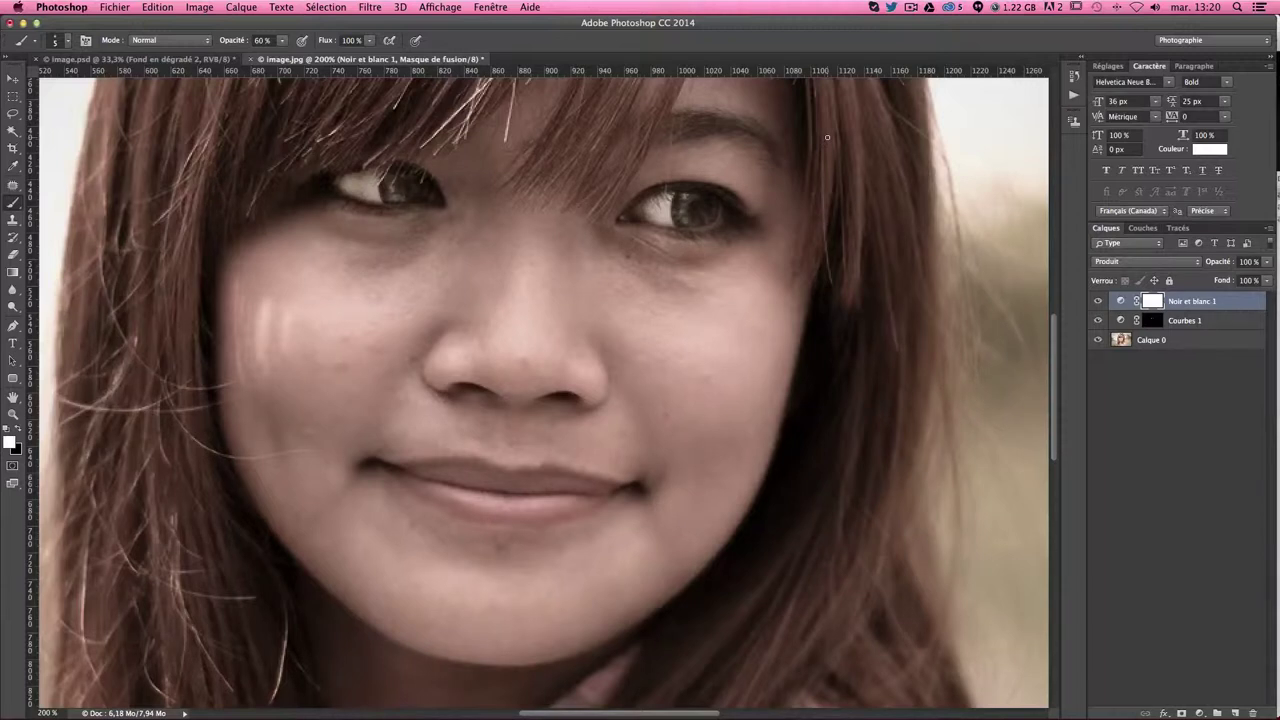
left_click(1226, 304)
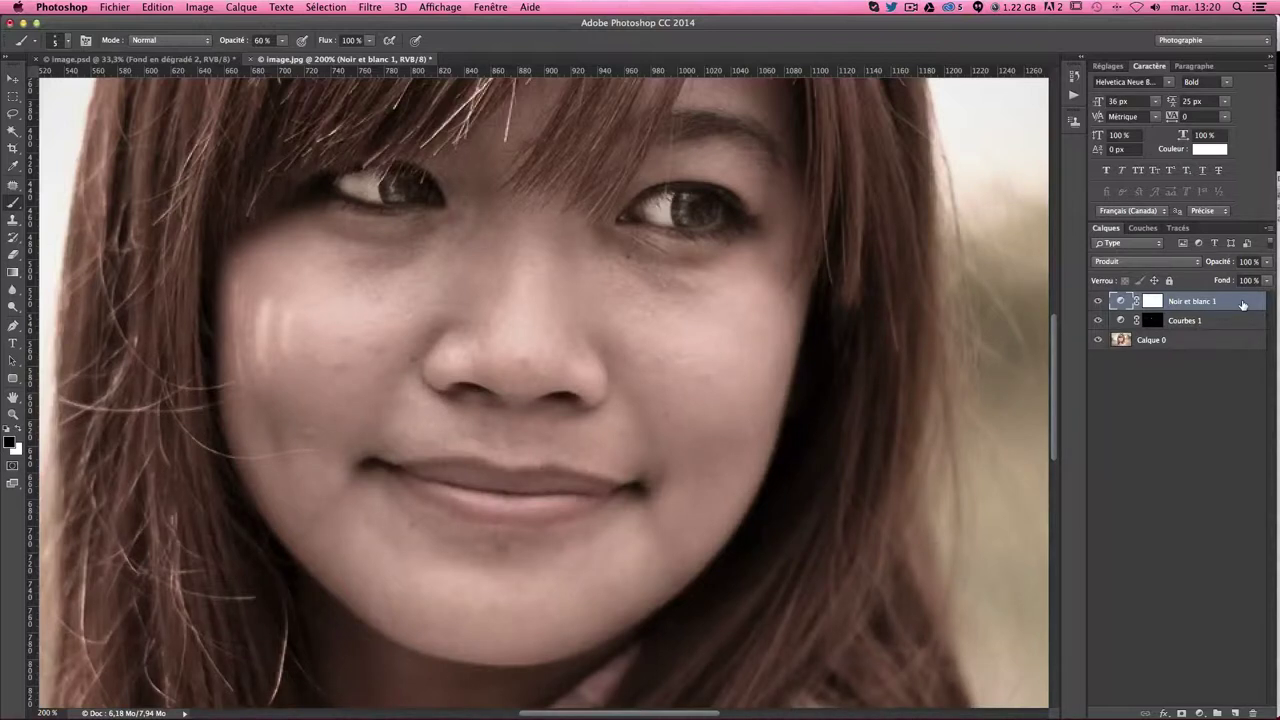
key("ctrl+alt+shift+e")
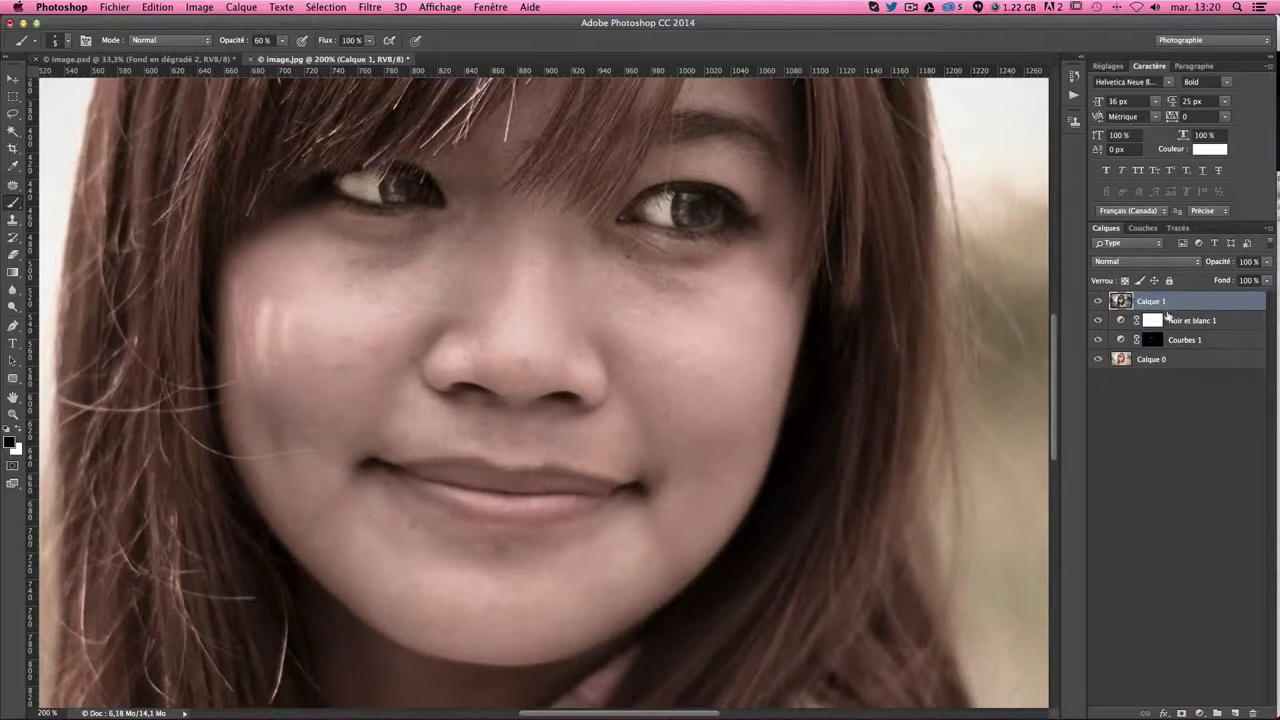
Keep the Calque 1 name and open Image > Réglages > Tons foncés/Tons clairs.
double_click(1154, 302)
left_click(1137, 407)
double_click(1156, 303)
key("Return")
left_click(199, 9)
mouse_move(214, 44)
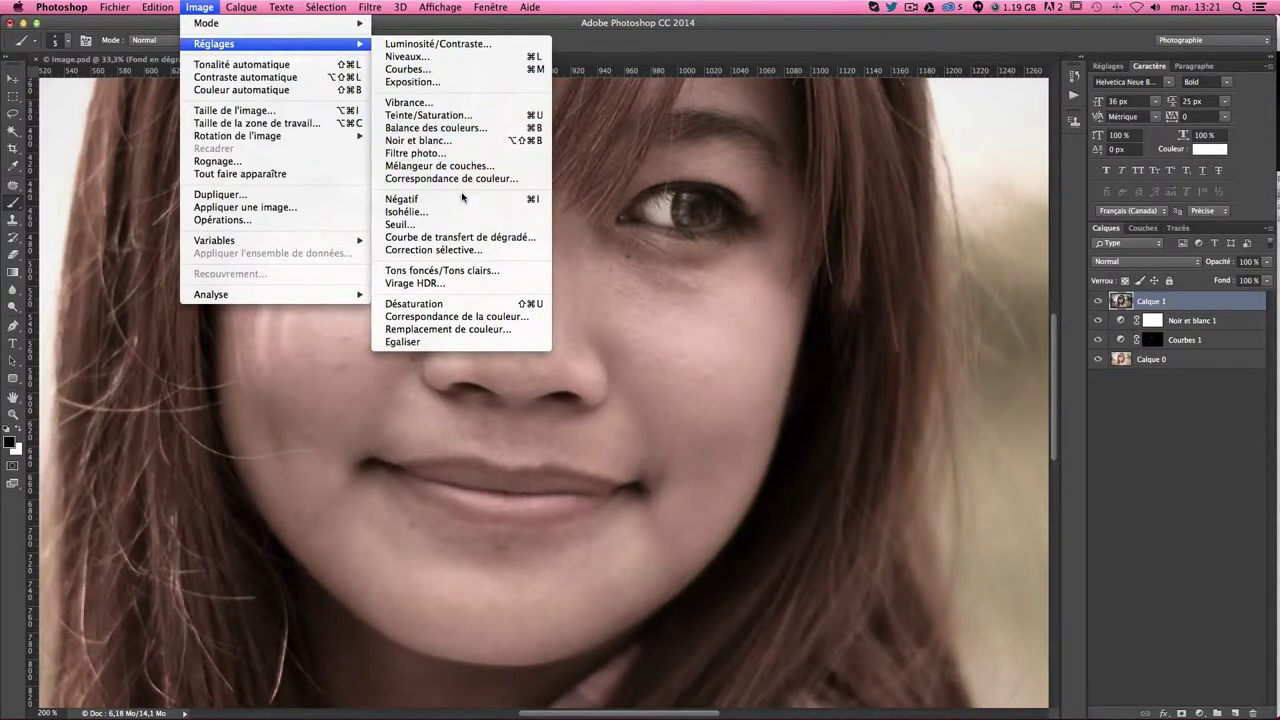
left_click(478, 271)
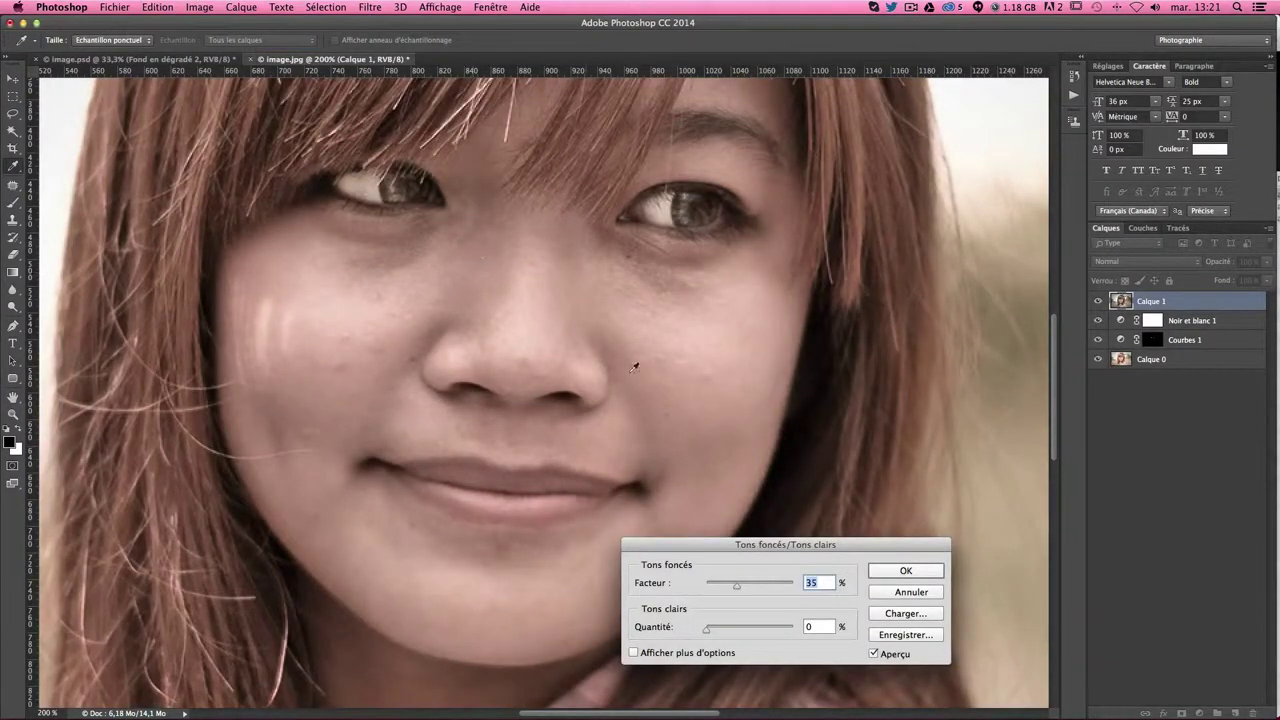
Apply Tons foncés/Tons clairs with 50 % shadows and 10 % highlights.
mouse_move(737, 586)
left_mouse_down()
mouse_move(763, 587)
mouse_move(745, 588)
left_mouse_up()
key("ctrl+minus")
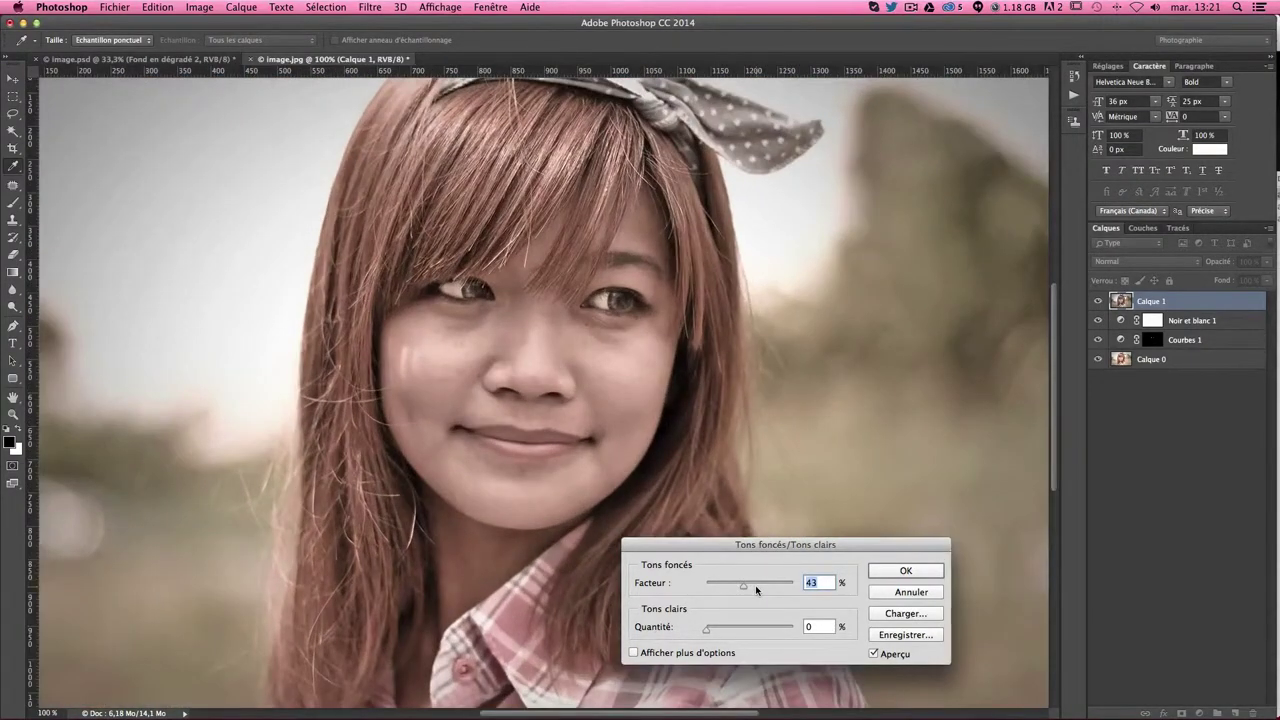
left_click(874, 654)
left_click(874, 654)
left_click(874, 654)
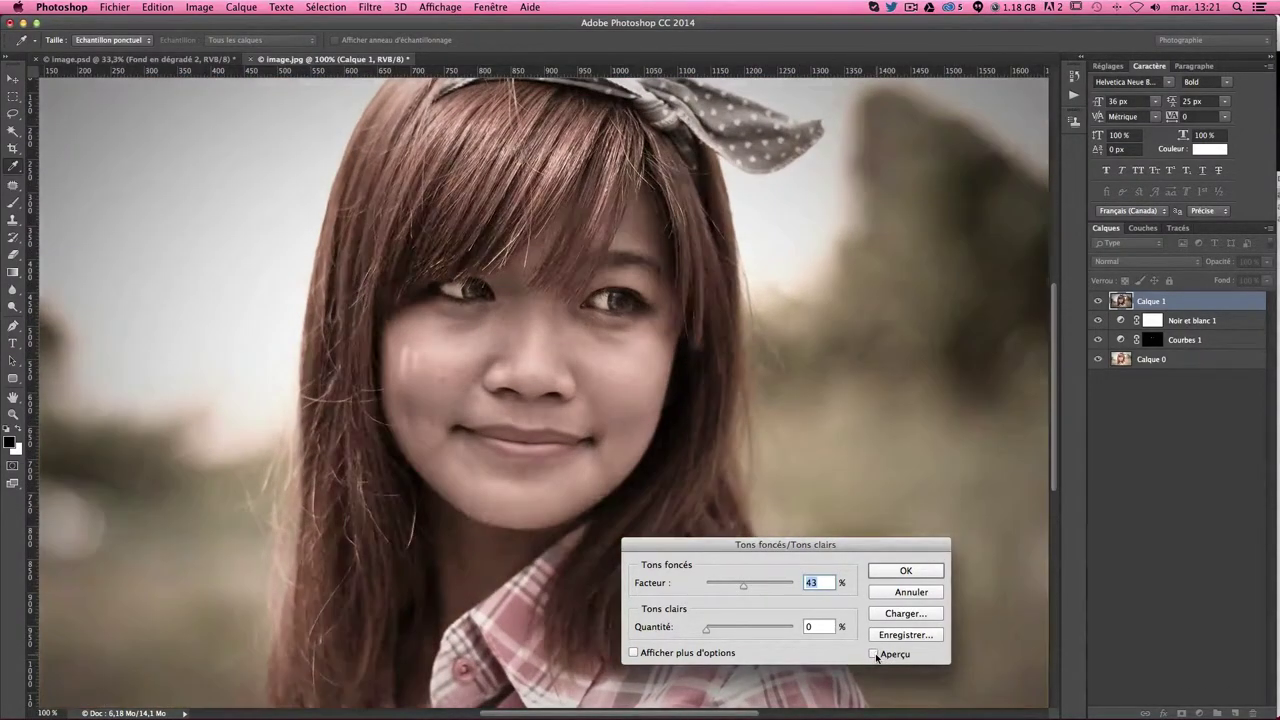
left_click(874, 654)
left_click_drag(762, 593, 756, 590)
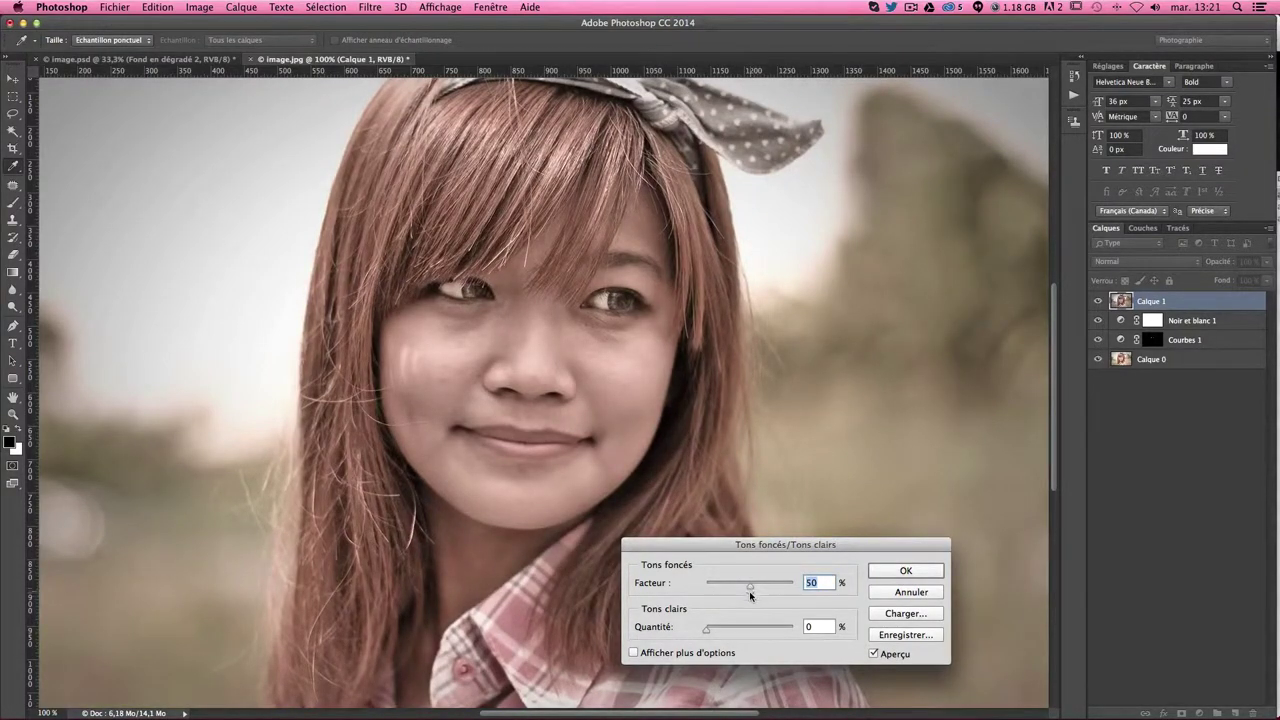
left_click_drag(705, 626, 707, 626)
type("15")
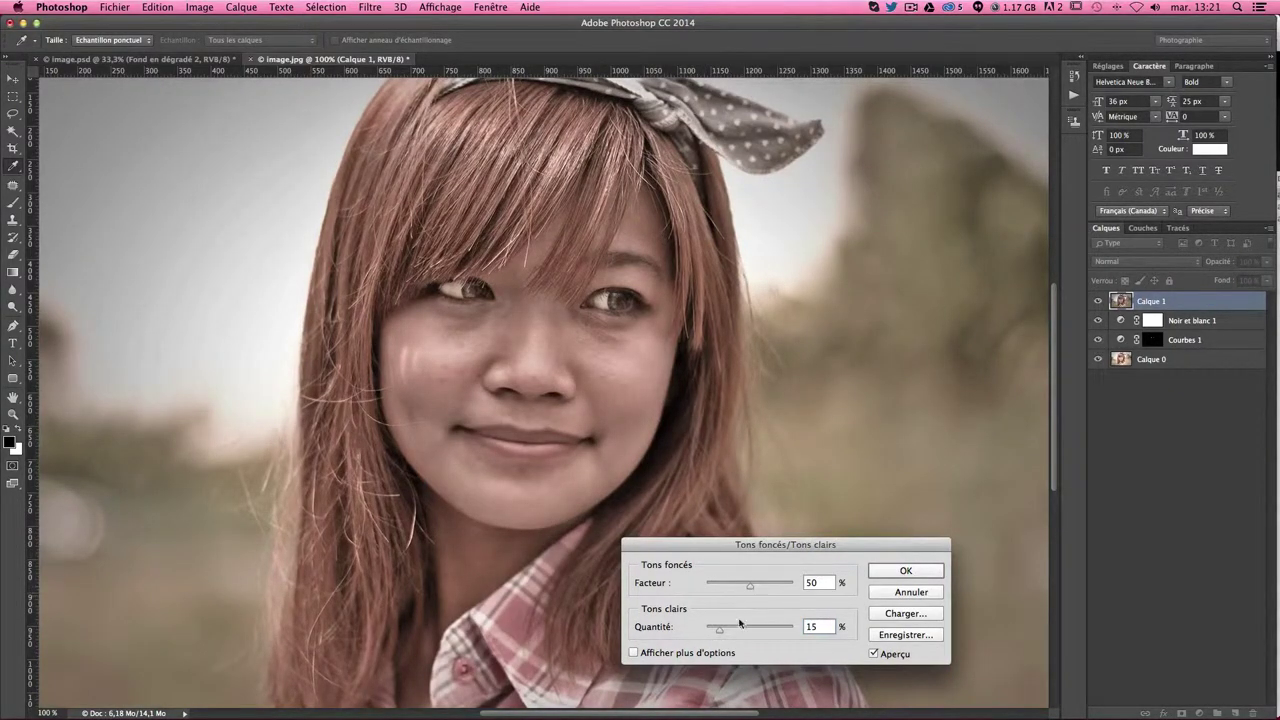
key("BackSpace")
type("0")
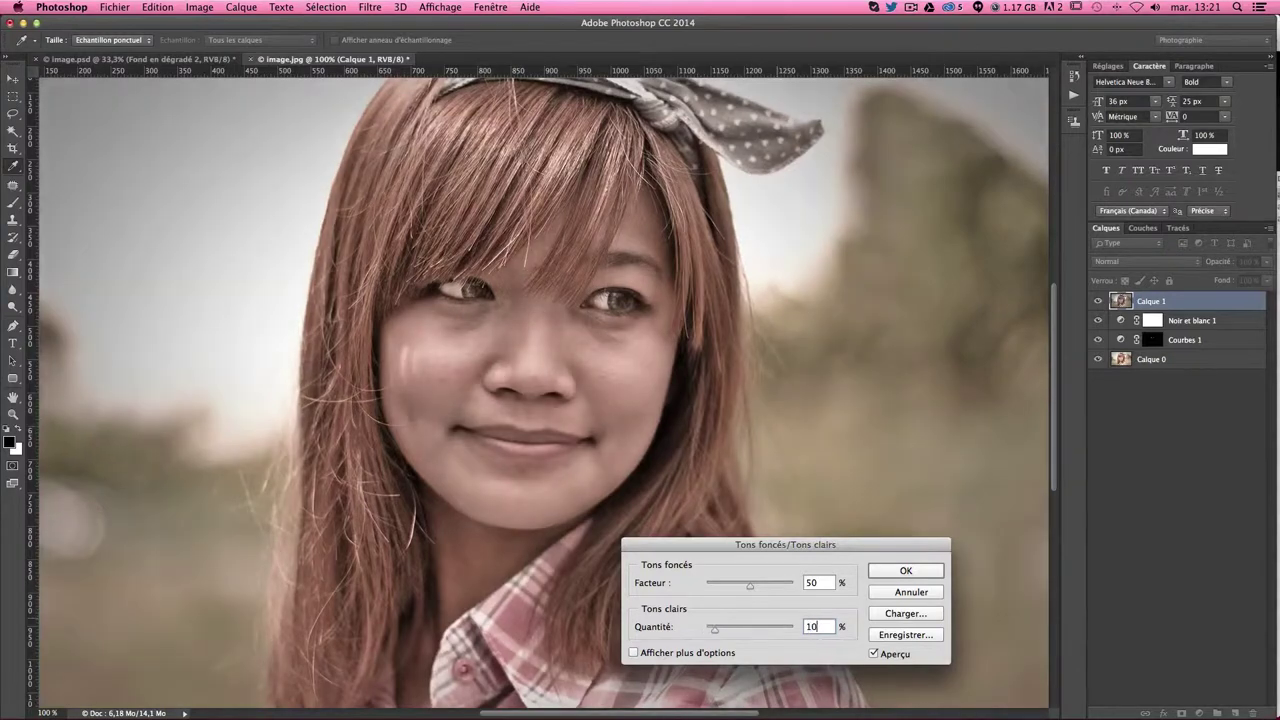
key("Return")
Rename the merged layer to 'tons fonces tons clairs'.
key("b")
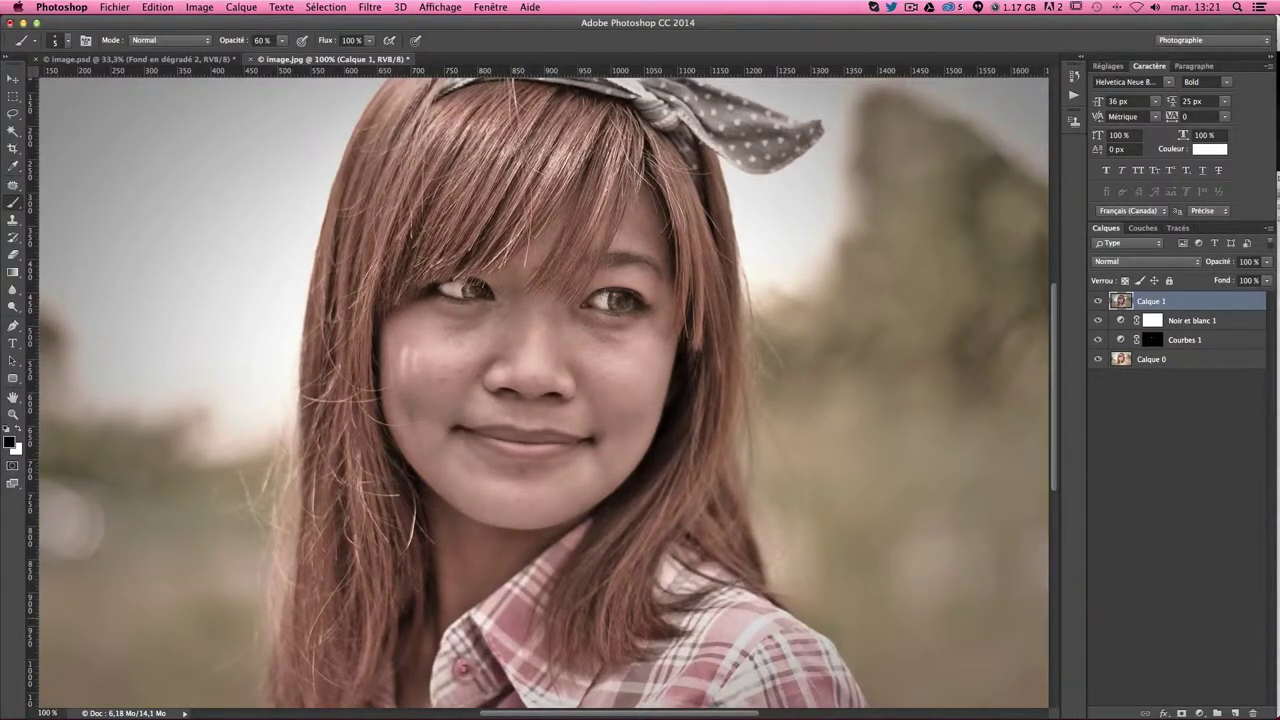
double_click(1152, 301)
type("fl")
type("ncé ")
type("ton")
type("lair")
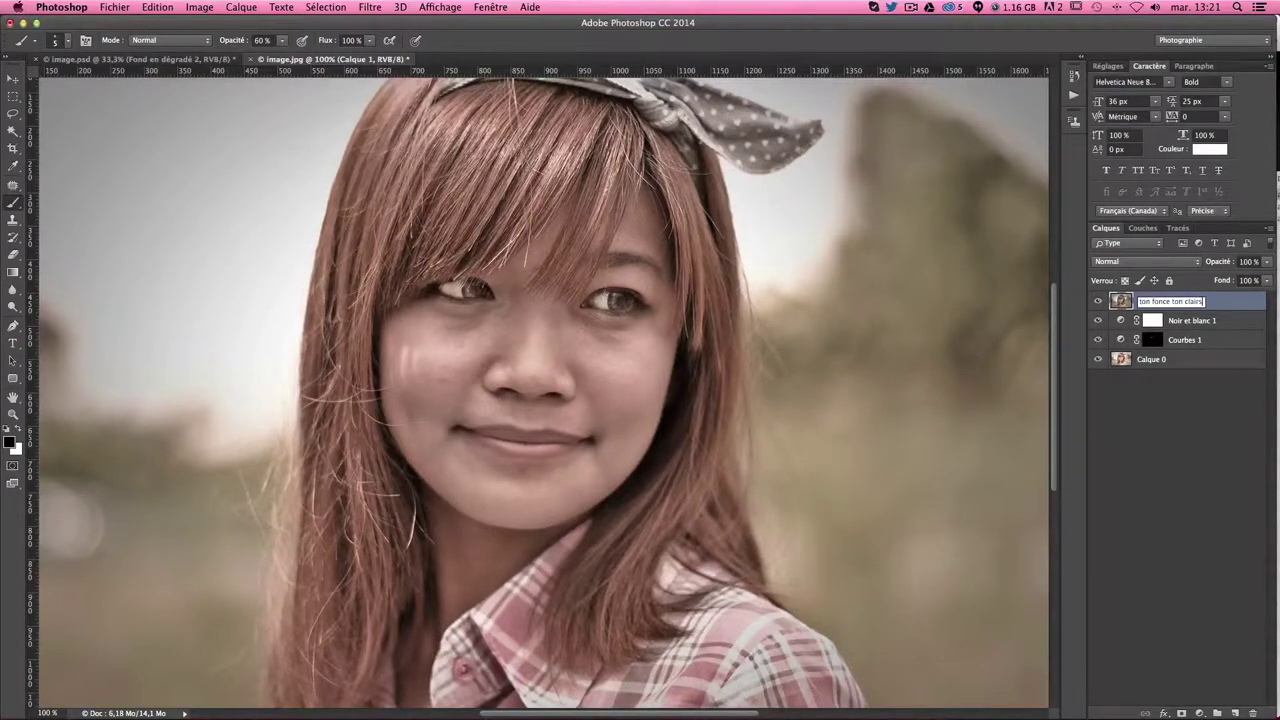
type("s")
type("s")
type("s")
key("Return")
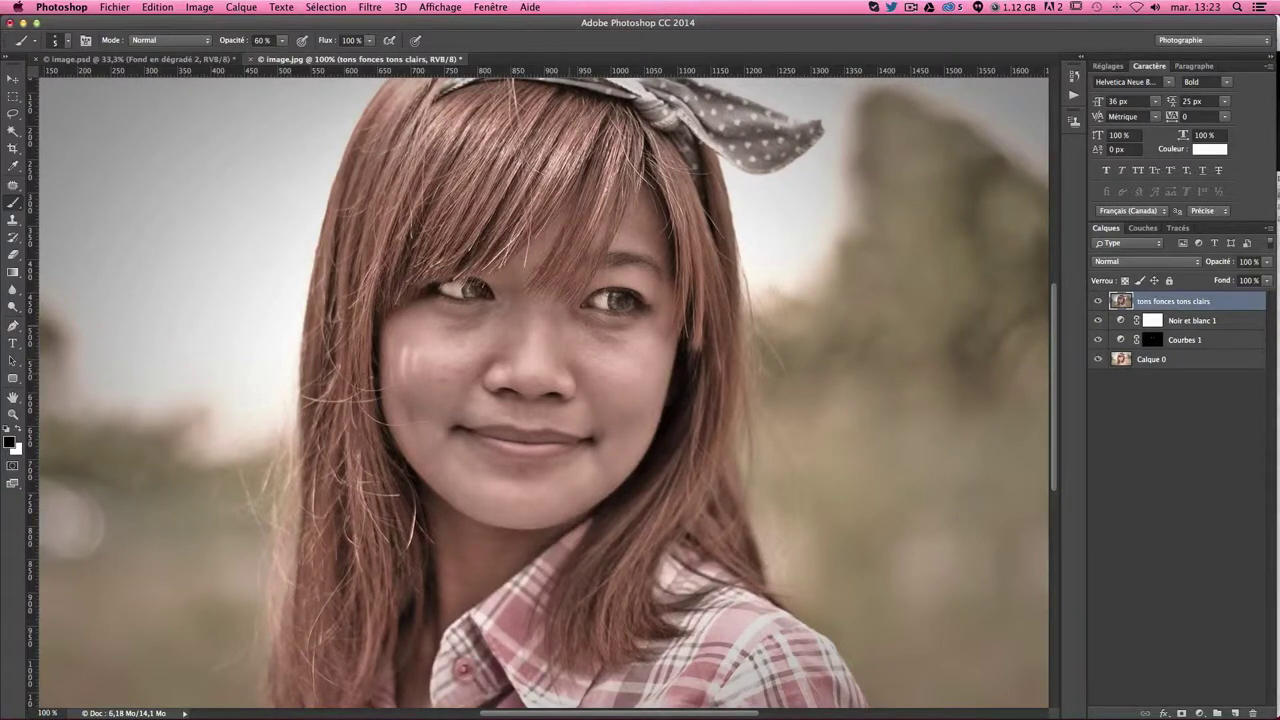
left_click_drag(12, 305, 88, 305)
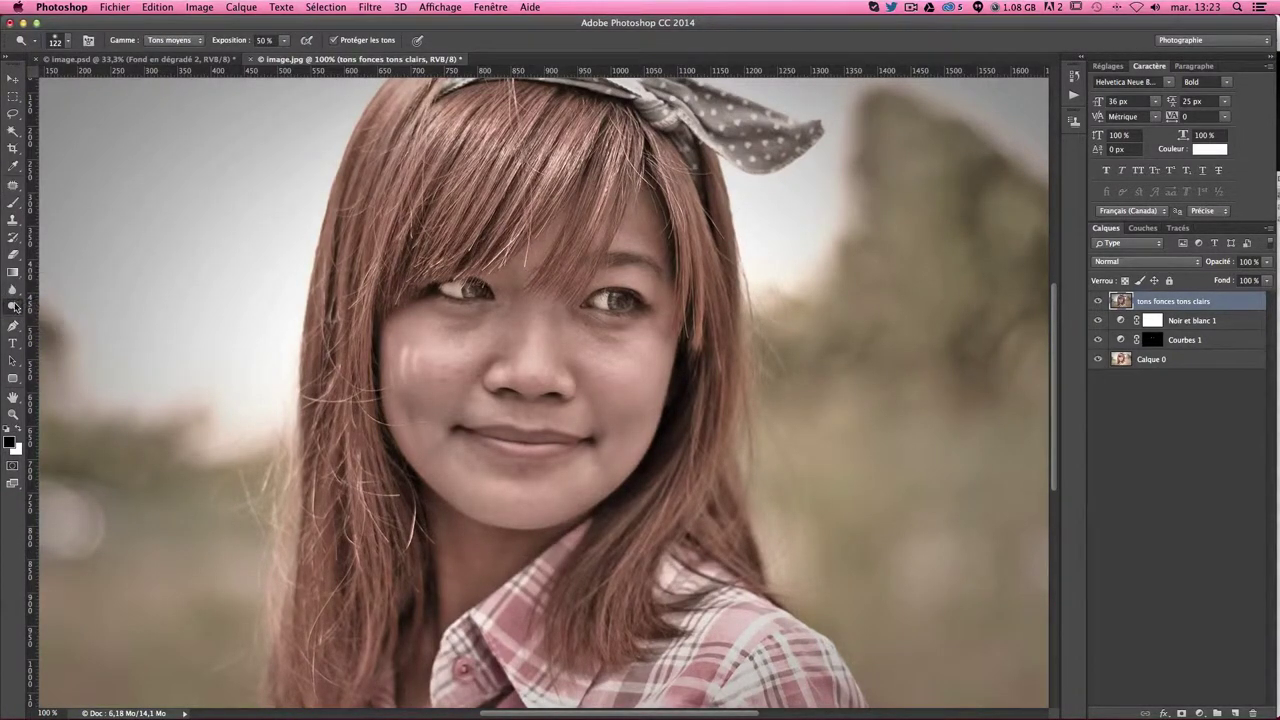
Select the Dodge tool on Tons moyens with exposure set to 20 %.
left_click(14, 306)
left_click(70, 303)
left_click(283, 41)
left_click_drag(280, 50, 272, 55)
left_click_drag(210, 40, 202, 40)
Dodge the nose, left cheek, lips and chin with a resized brush.
left_click_drag(454, 357, 422, 355)
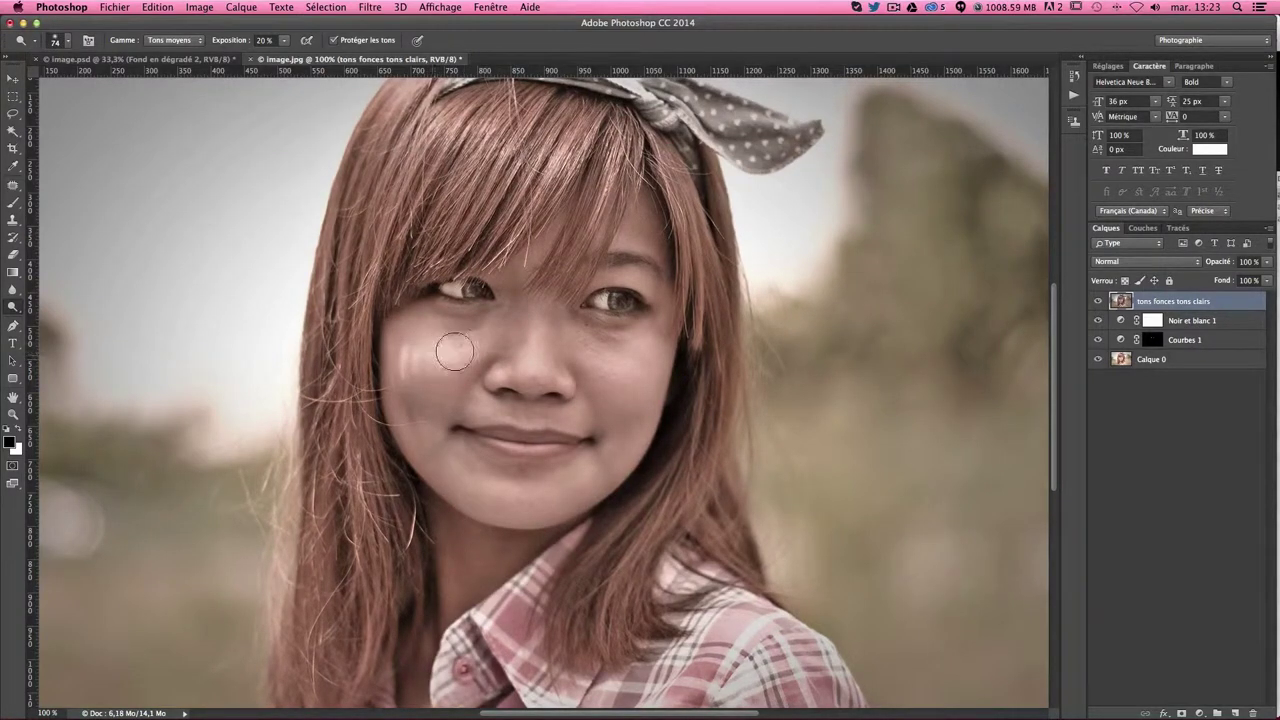
mouse_move(535, 302)
left_mouse_down()
mouse_move(520, 365)
mouse_move(563, 378)
mouse_move(634, 349)
left_mouse_up()
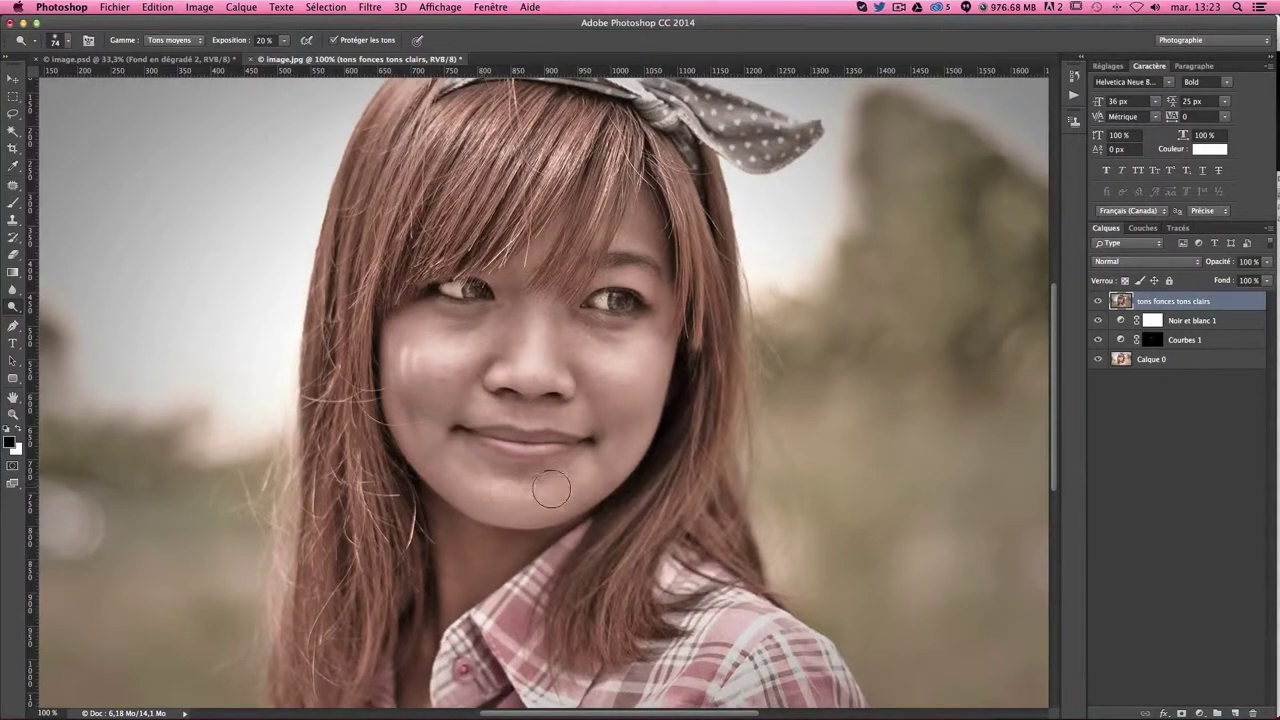
left_click_drag(543, 488, 477, 494)
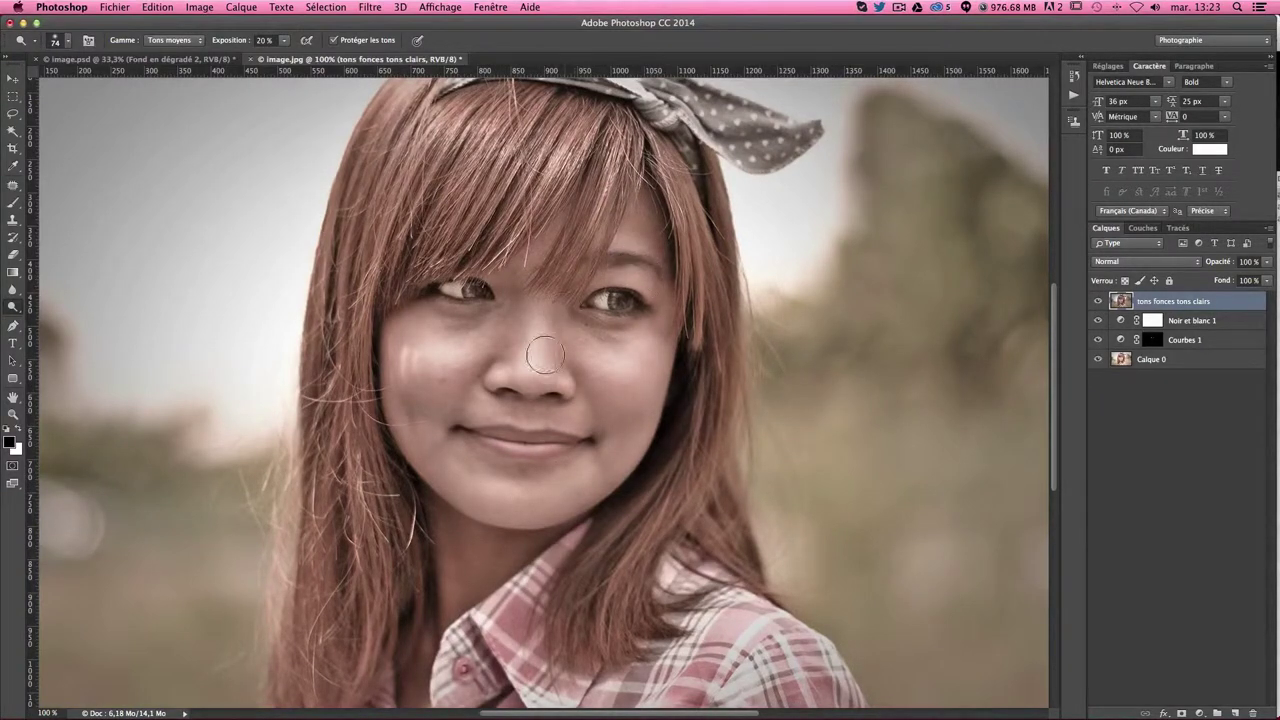
key("bracketleft")
key("bracketleft")
mouse_move(419, 365)
left_mouse_down()
mouse_move(466, 337)
mouse_move(523, 363)
mouse_move(542, 327)
mouse_move(570, 388)
mouse_move(657, 343)
mouse_move(648, 323)
left_mouse_up()
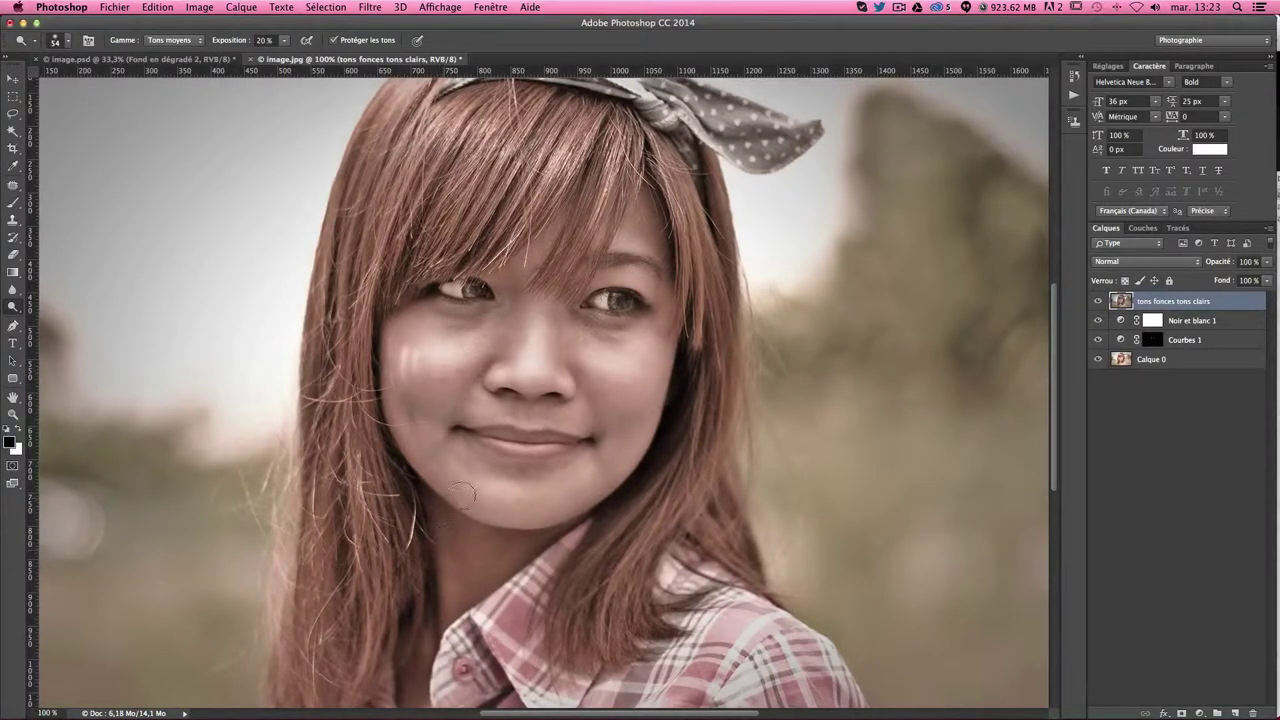
left_click_drag(587, 492, 565, 492)
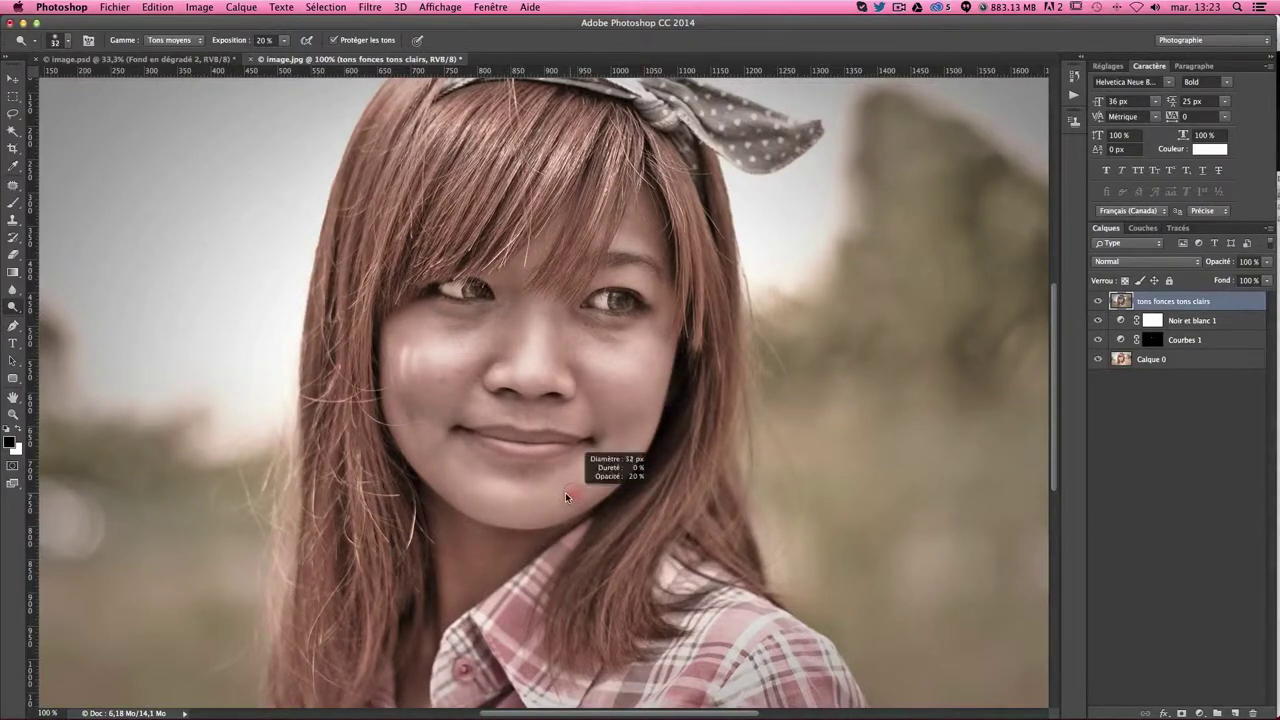
mouse_move(514, 452)
left_mouse_down()
mouse_move(552, 448)
mouse_move(620, 471)
mouse_move(630, 453)
left_mouse_up()
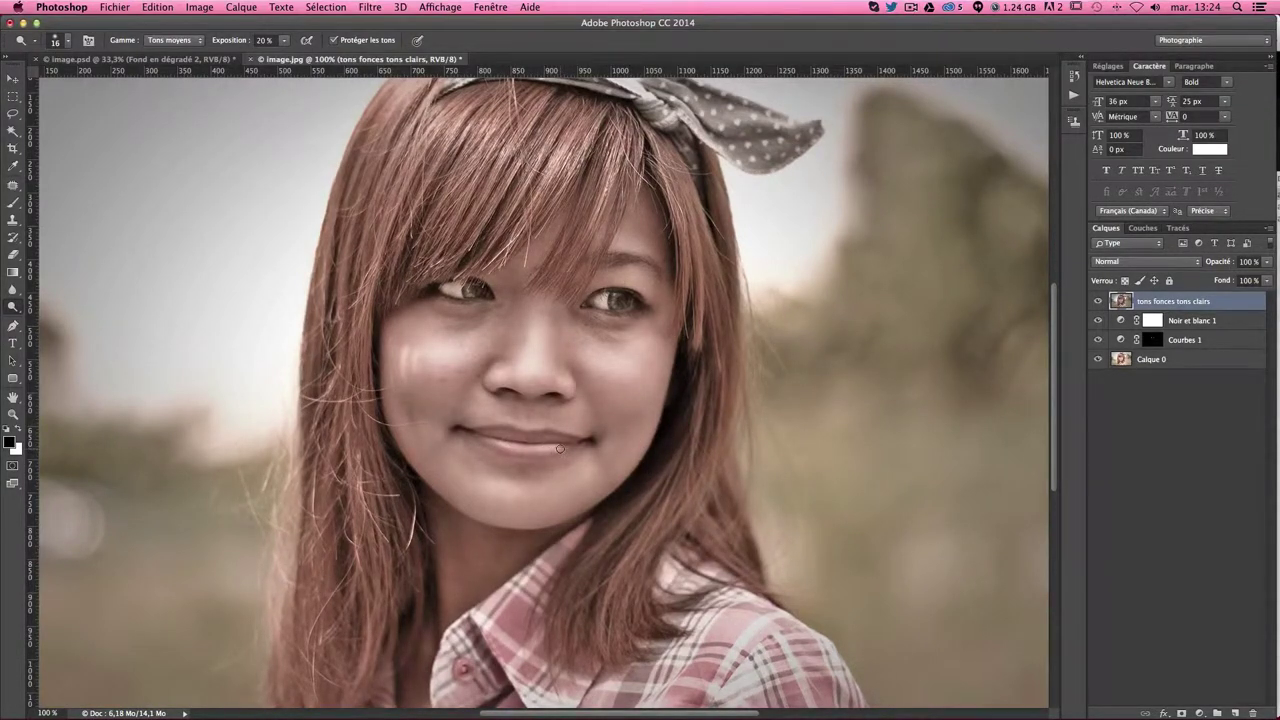
Dodge the left iris, the chin below the lips and the top of the hair.
left_click_drag(560, 375, 590, 372)
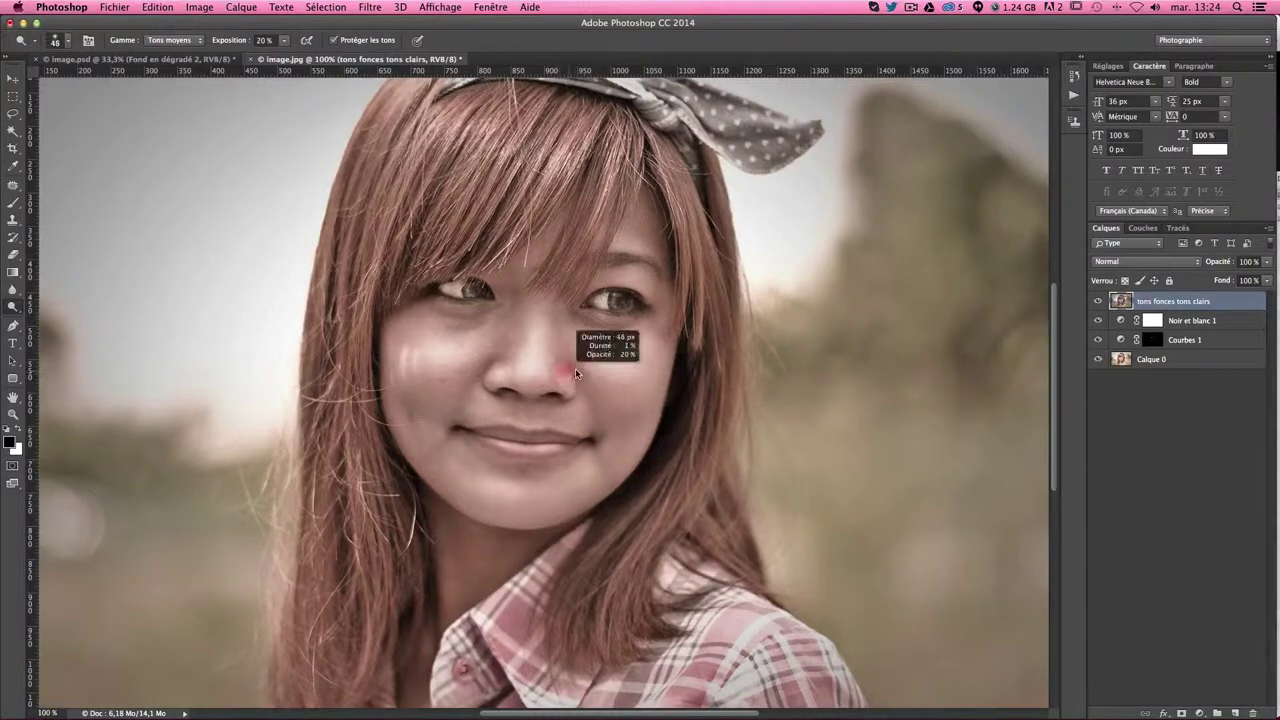
left_click_drag(625, 300, 614, 302)
left_click_drag(470, 288, 480, 292)
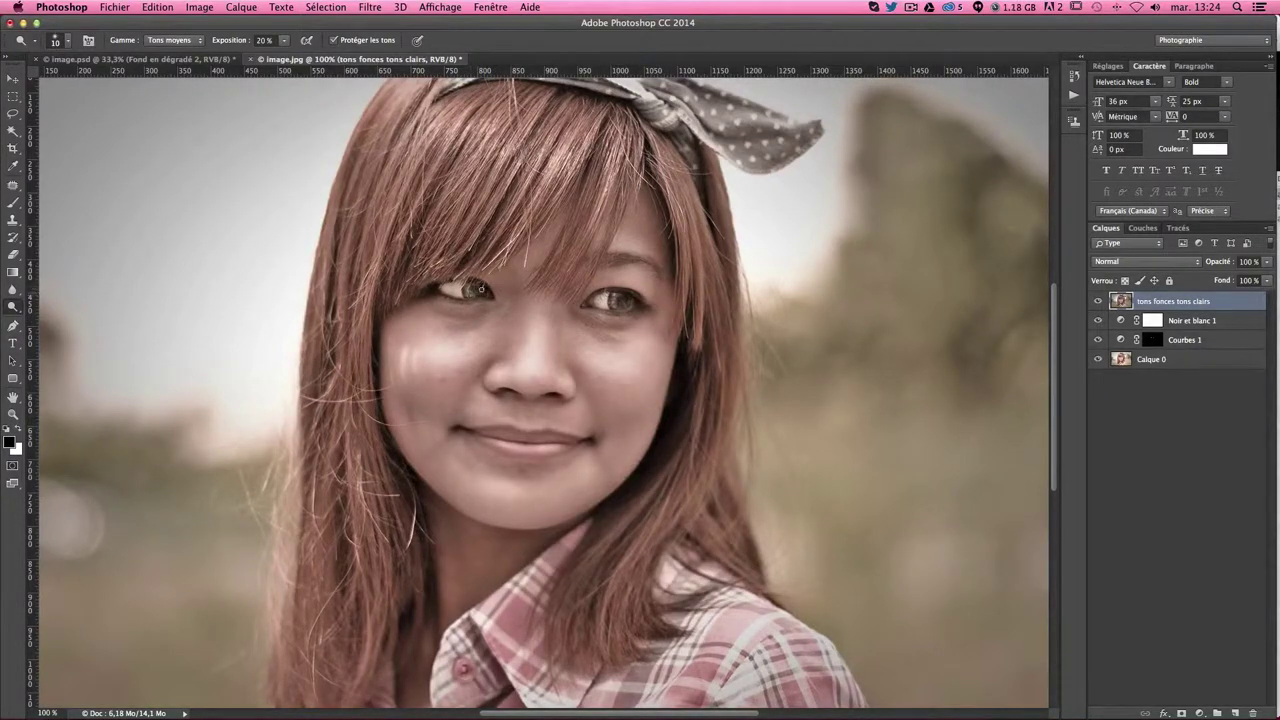
left_click_drag(598, 378, 636, 378)
left_click_drag(494, 476, 502, 490)
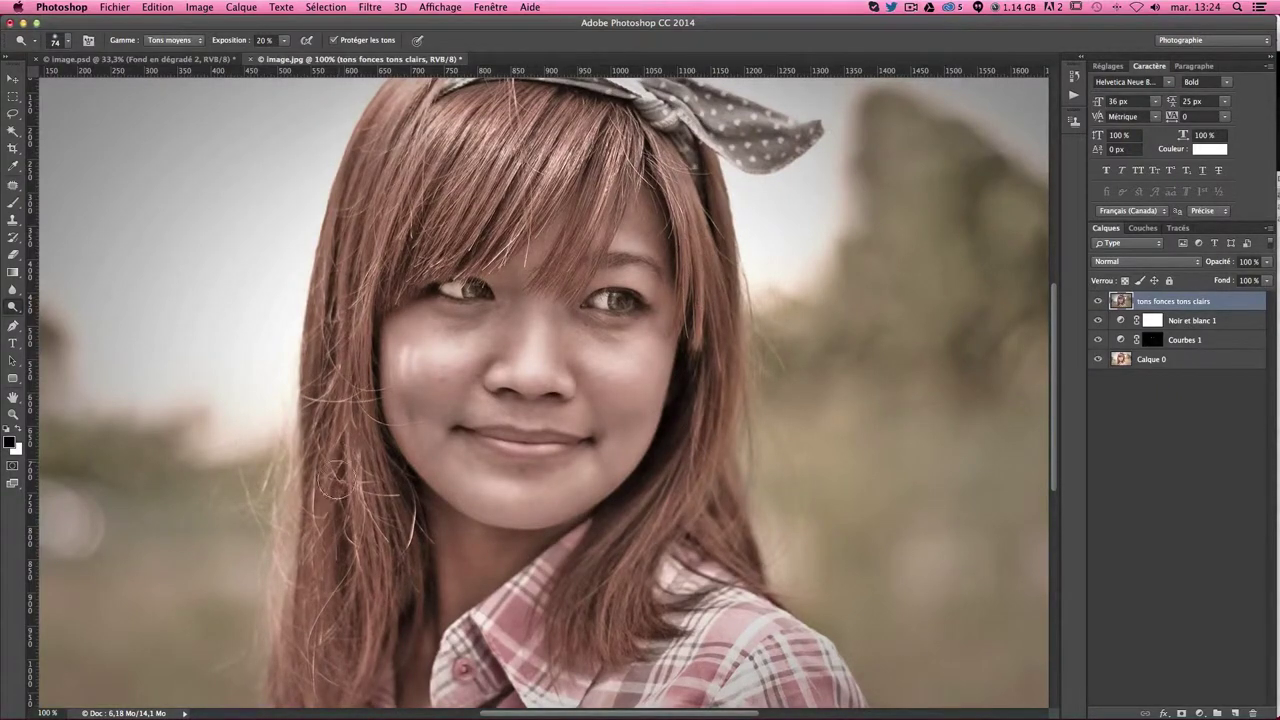
key("bracketleft")
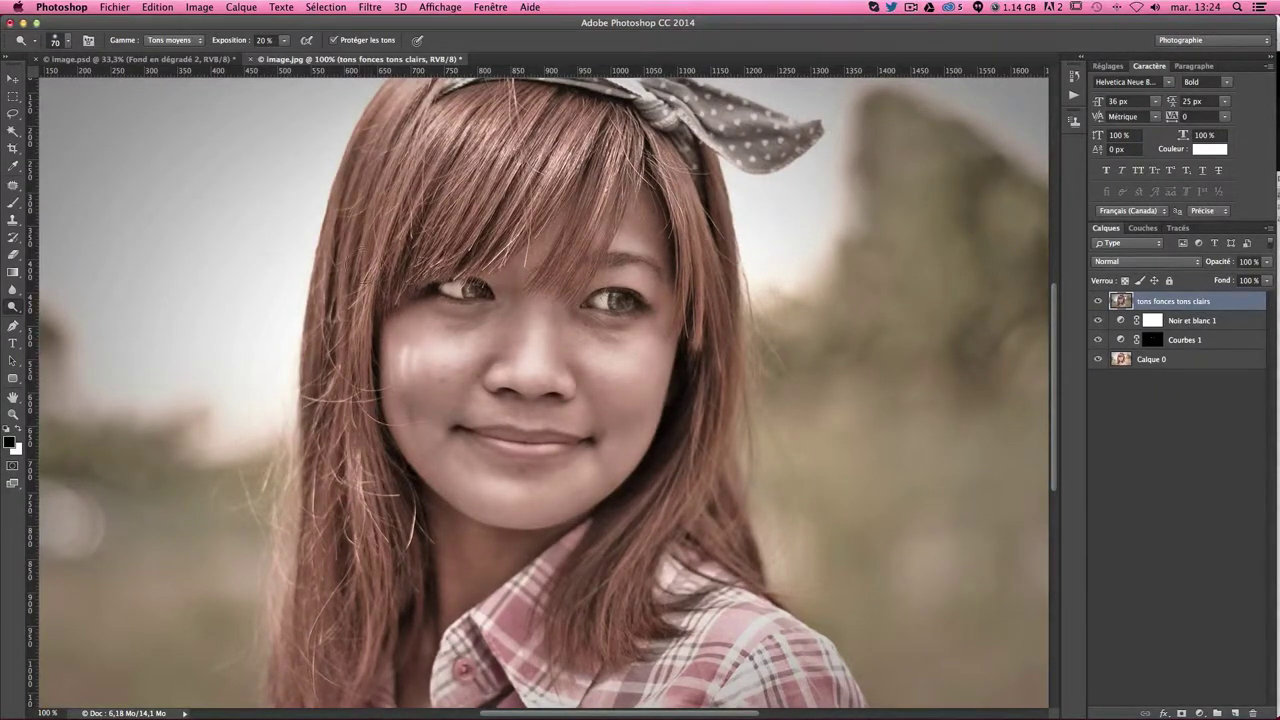
left_click_drag(421, 145, 574, 150)
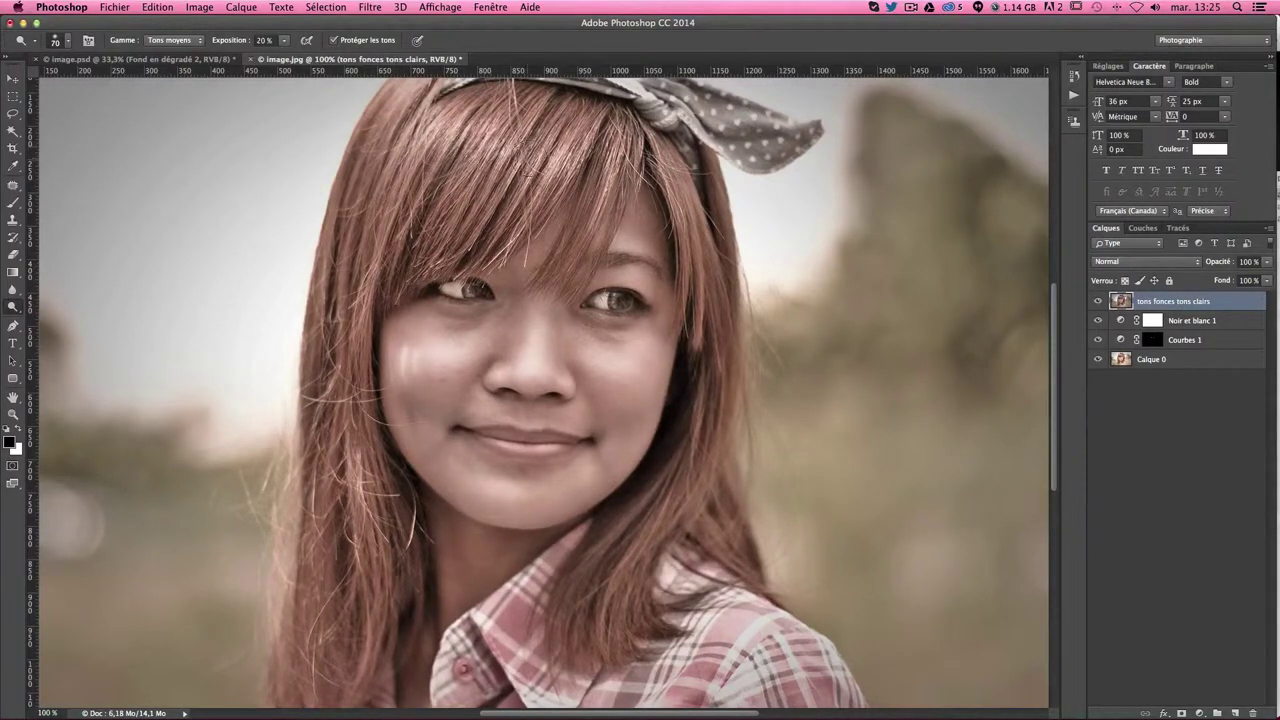
Select tons fonces tons clairs and stamp all visible layers into a new top layer.
left_click(1172, 423)
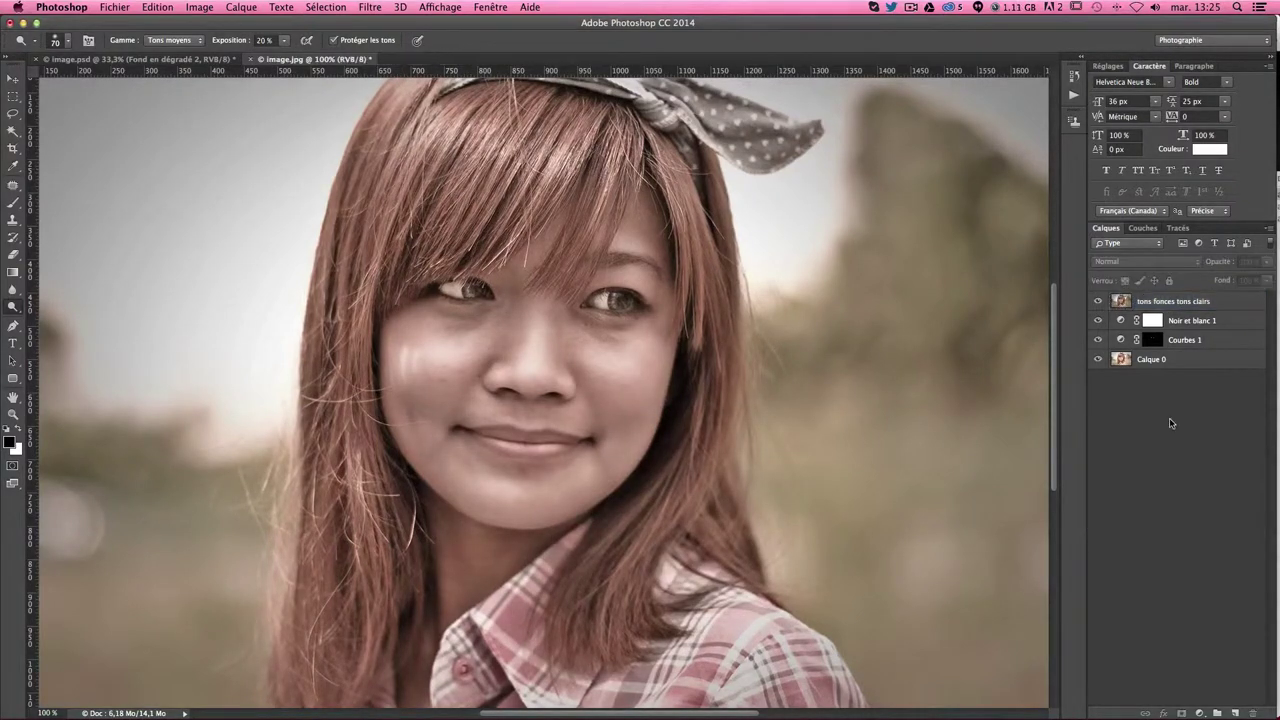
left_click(1181, 300)
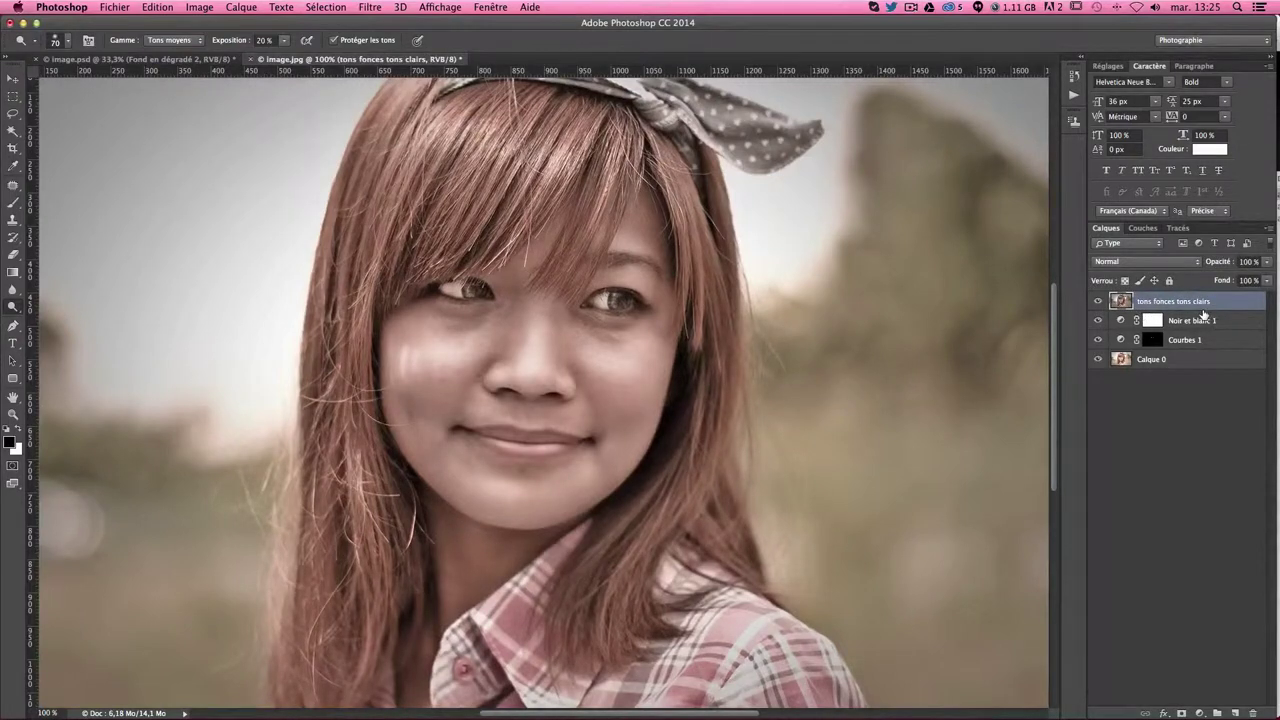
left_click_drag(1203, 312, 1208, 302)
key("ctrl+alt+shift+e")
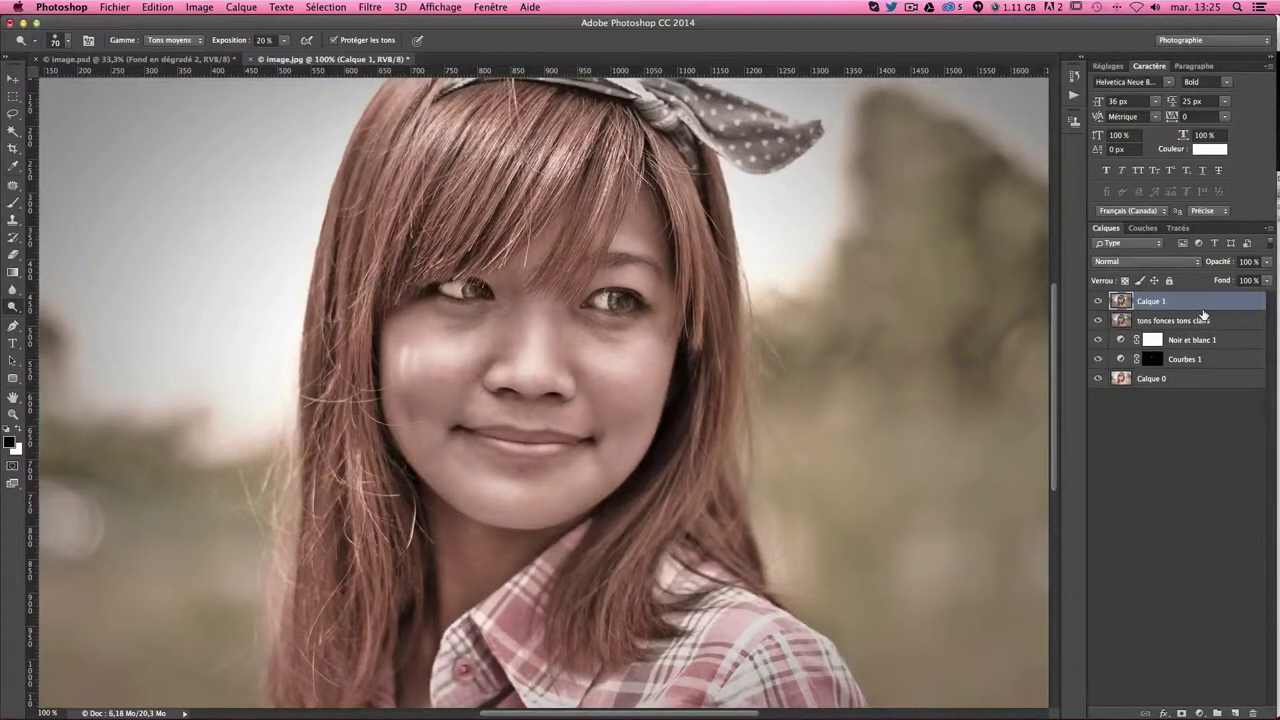
Rename the new merged layer to 'accentuation'.
double_click(1152, 301)
type("ad")
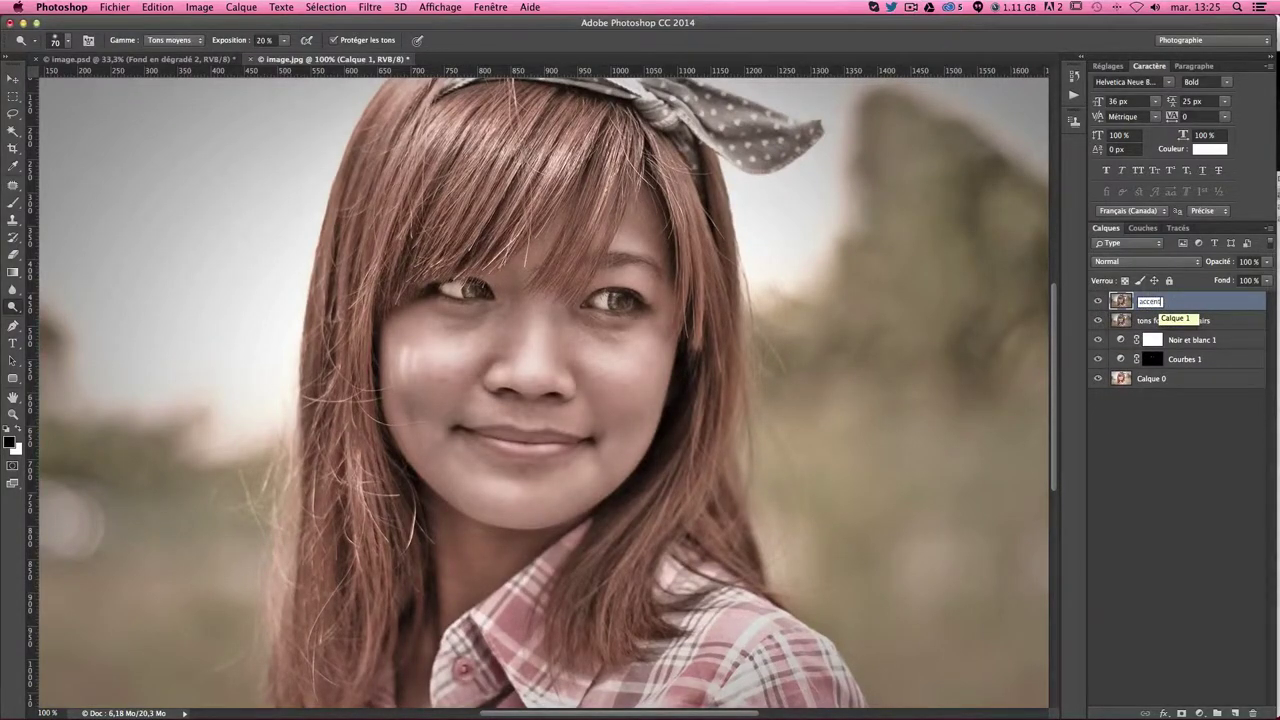
type("ation")
key("Return")
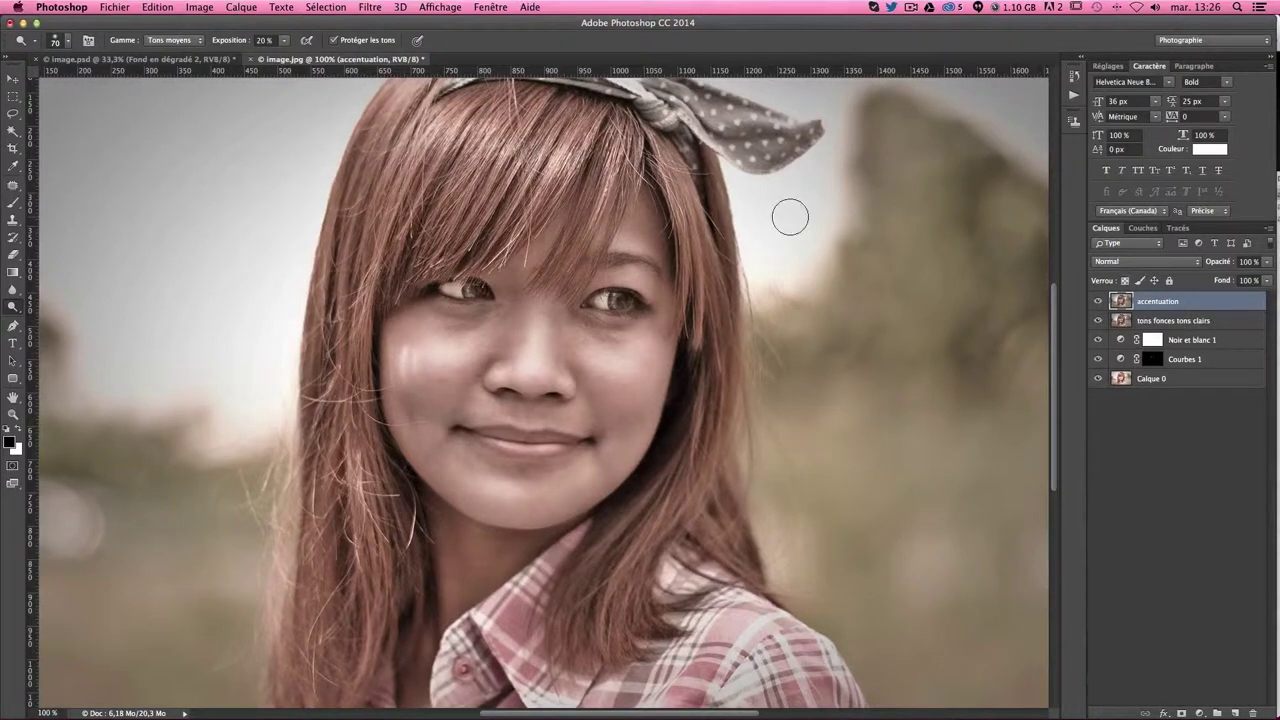
left_click(371, 7)
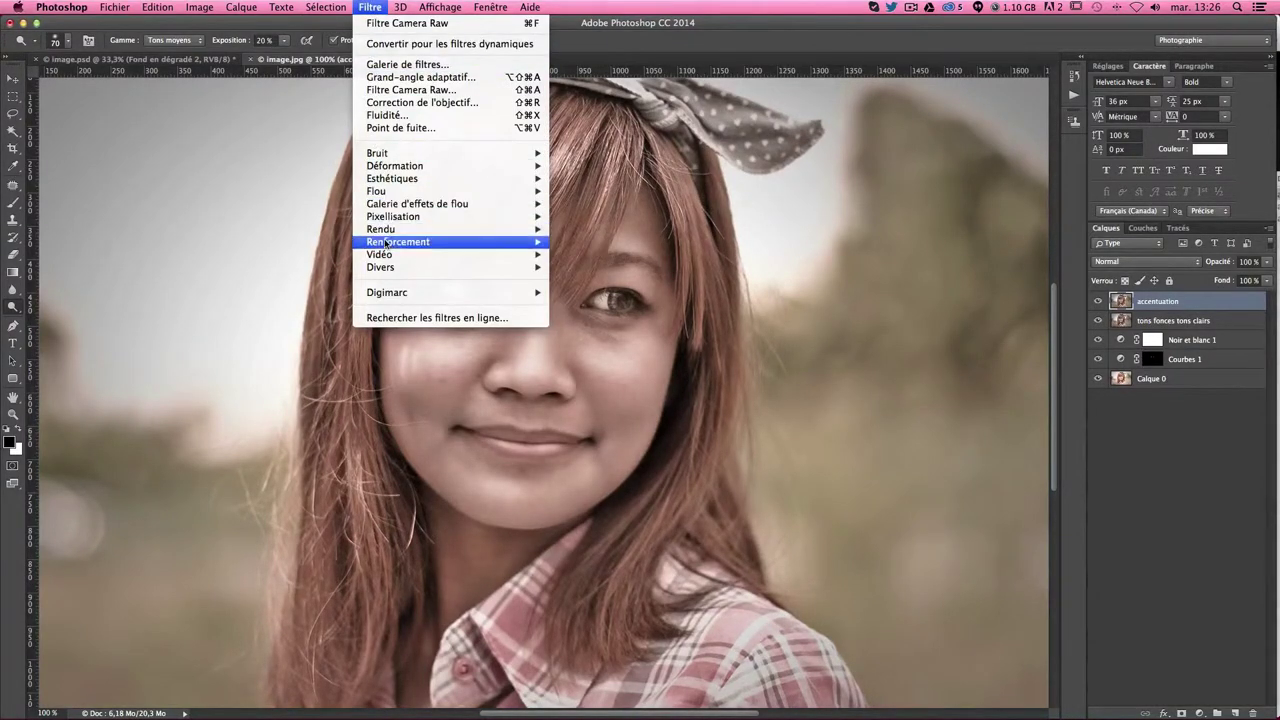
mouse_move(450, 242)
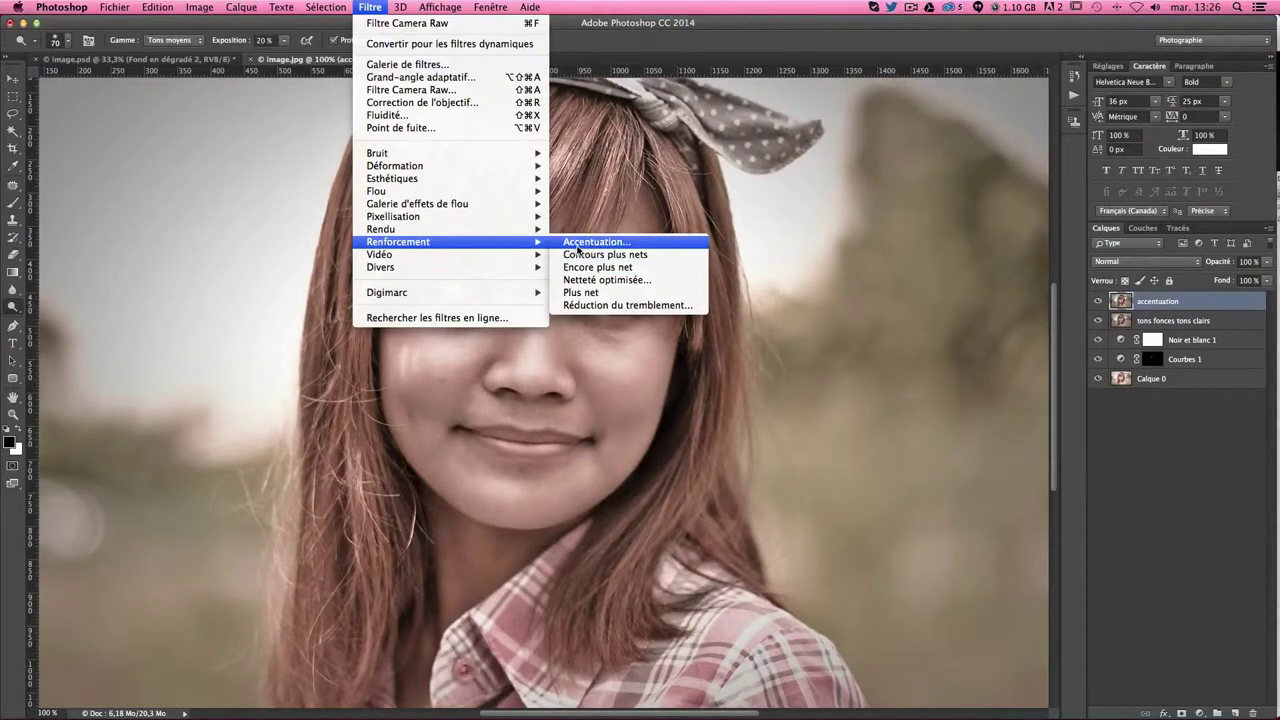
Apply Accentuation sharpening with a 12-pixel radius, about 70-75% gain and threshold 0.
left_click(596, 241)
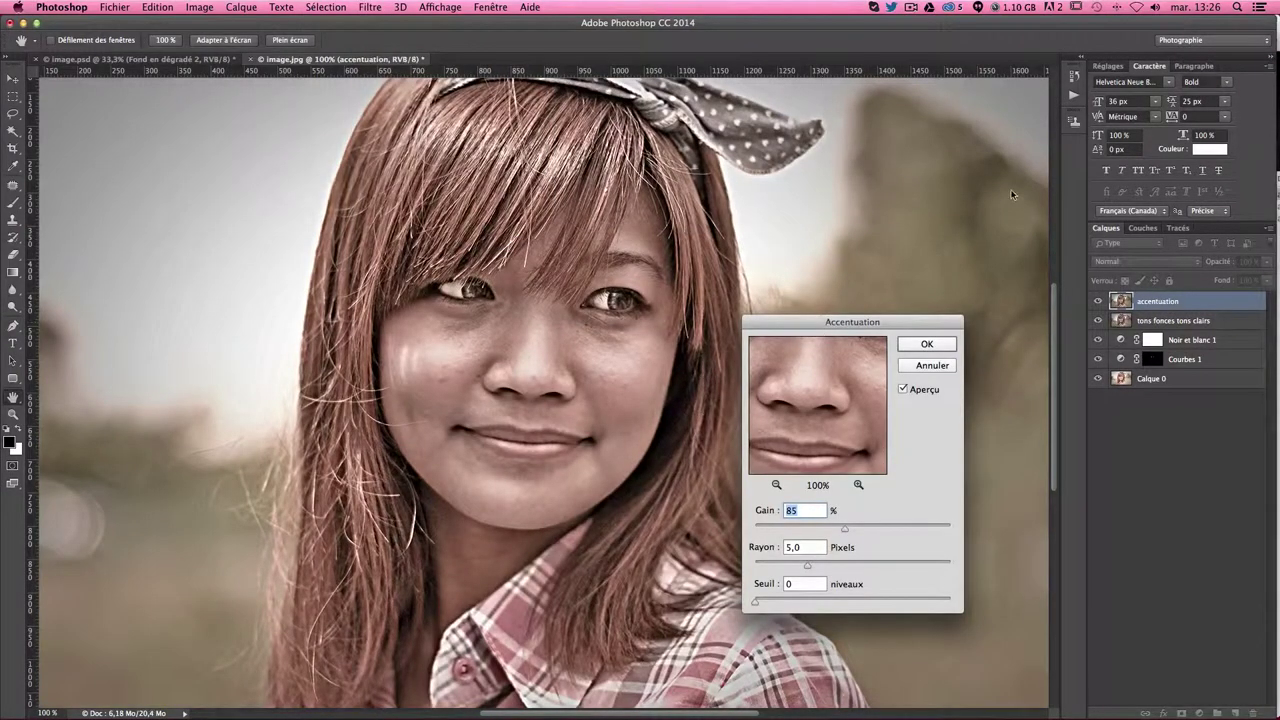
left_click_drag(821, 322, 1031, 130)
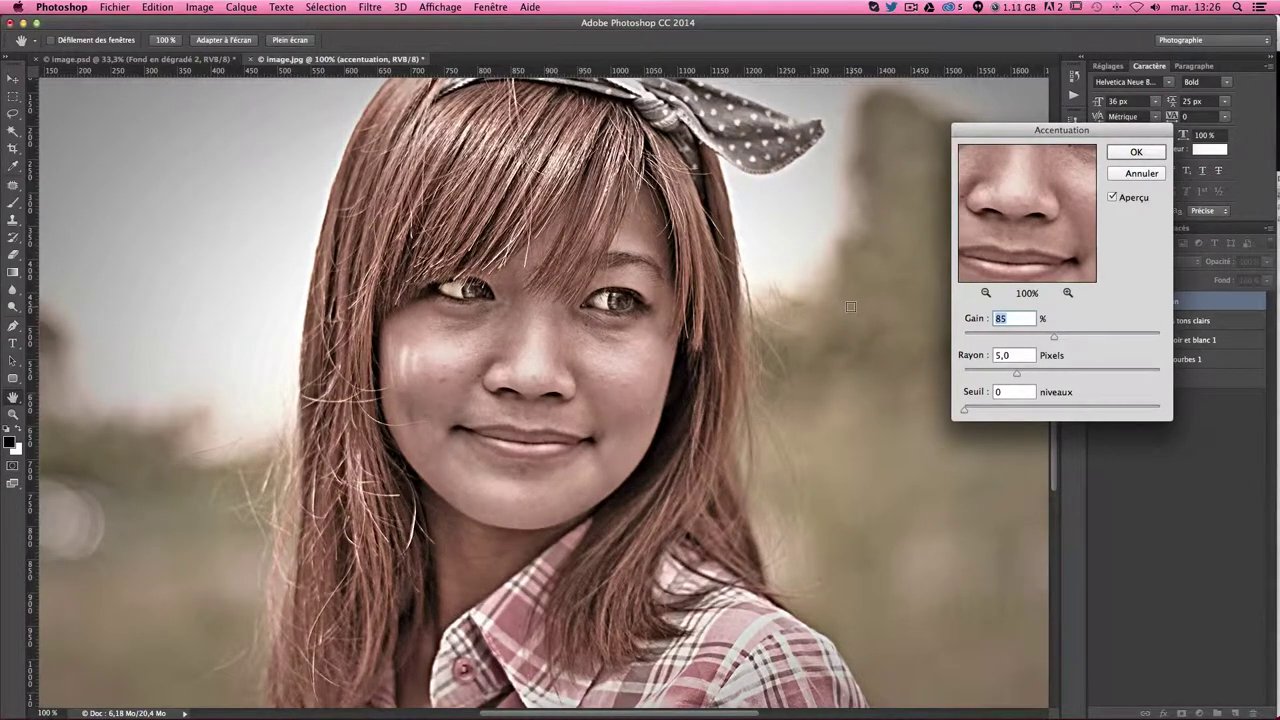
mouse_move(1054, 336)
left_mouse_down()
mouse_move(997, 338)
mouse_move(1113, 333)
left_mouse_up()
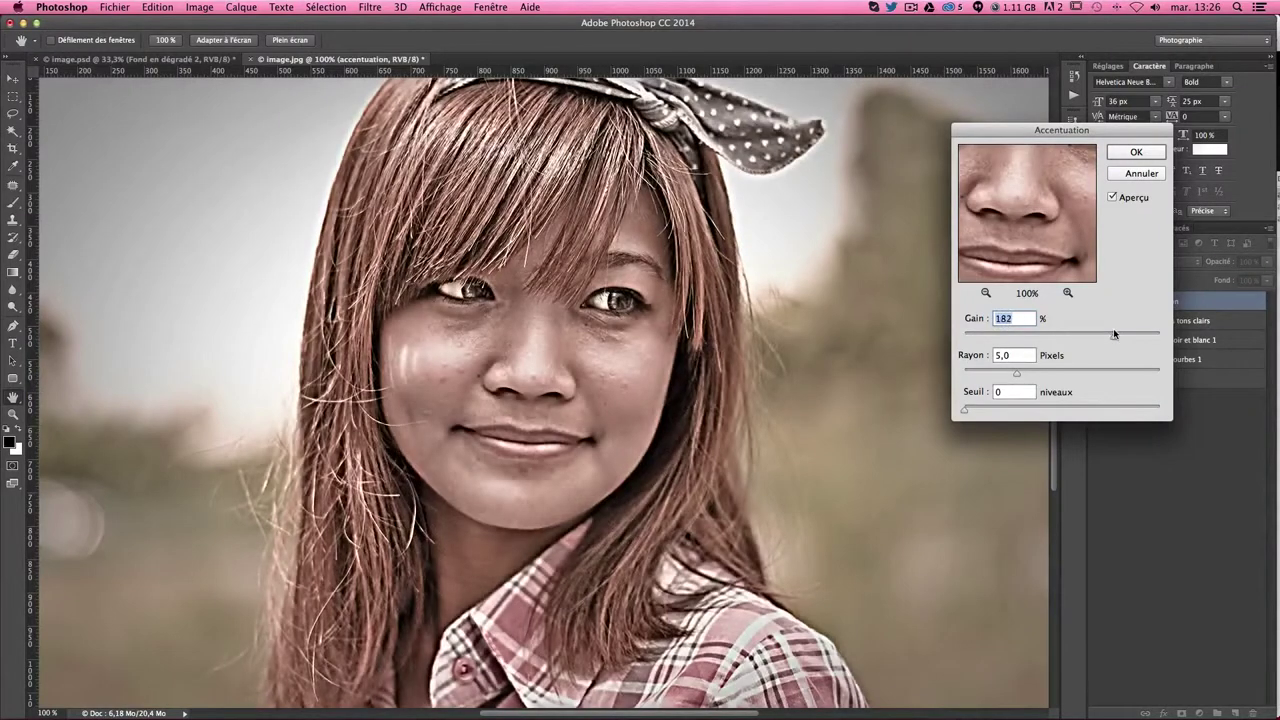
mouse_move(1114, 333)
left_mouse_down()
mouse_move(1019, 335)
mouse_move(1046, 335)
left_mouse_up()
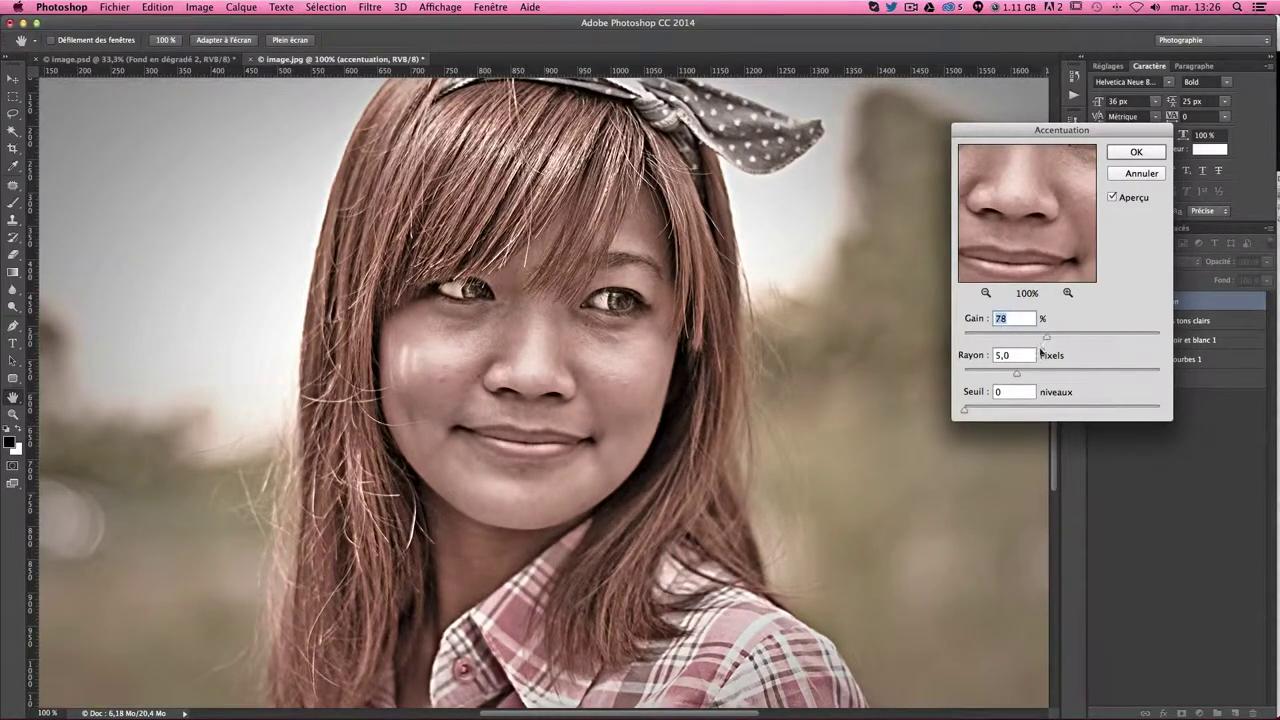
left_click_drag(1017, 373, 1117, 369)
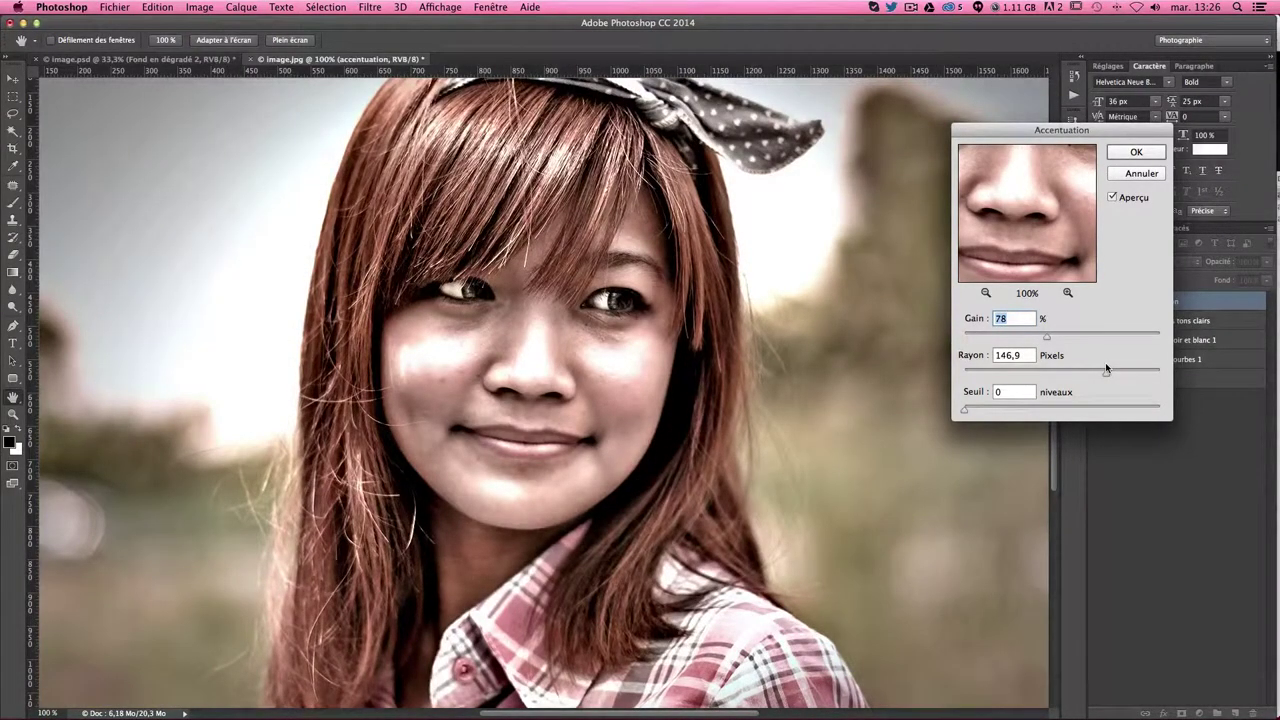
left_click_drag(1105, 369, 1050, 370)
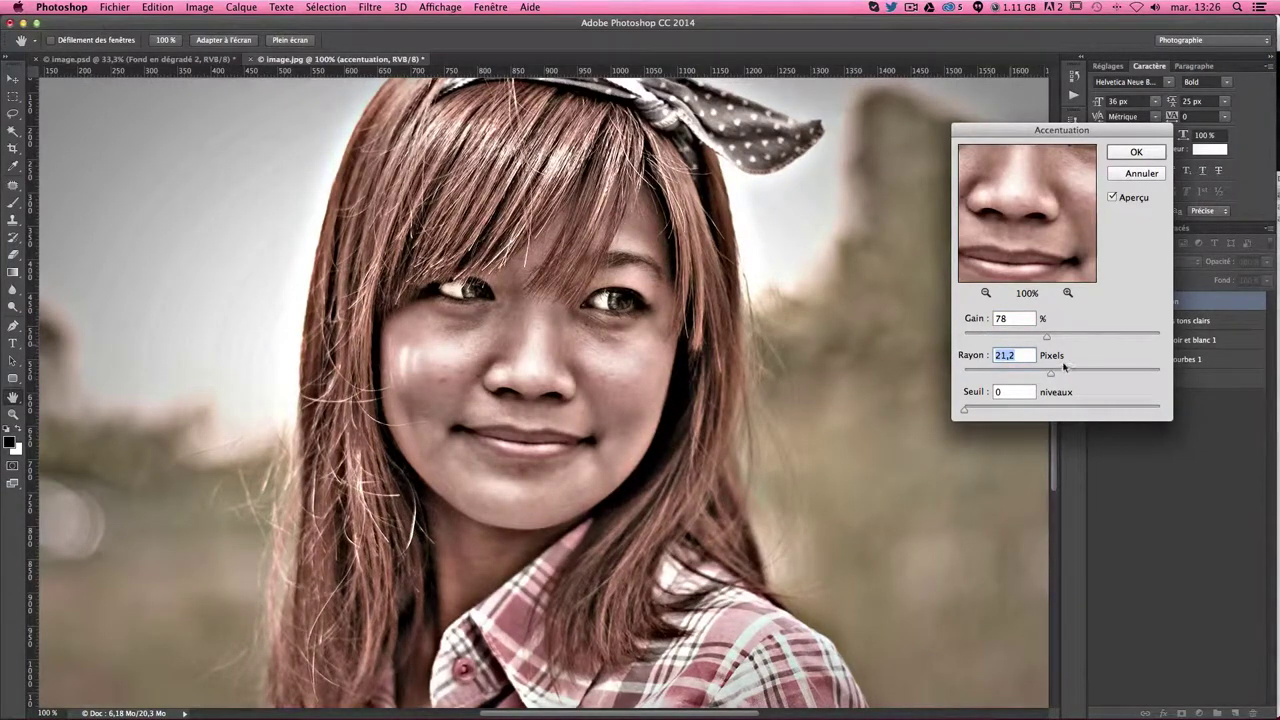
mouse_move(1047, 372)
left_mouse_down()
mouse_move(1027, 338)
mouse_move(1049, 373)
left_mouse_up()
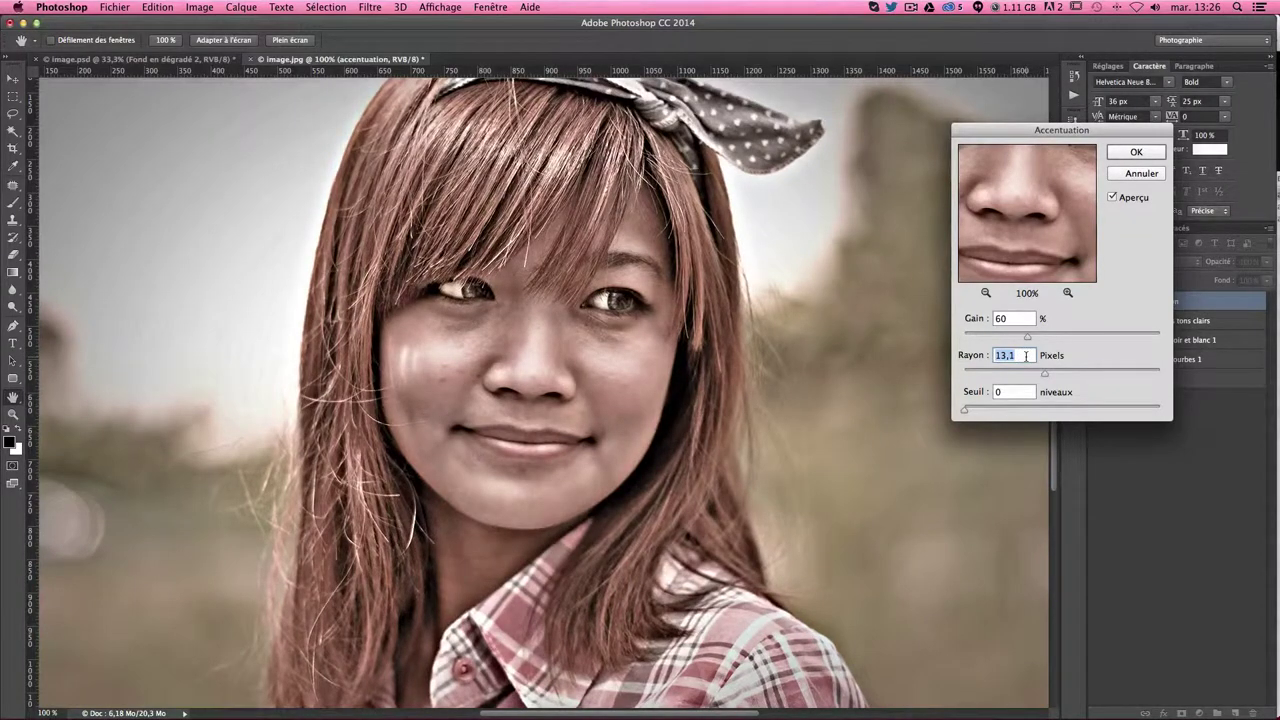
type("12")
key("Tab")
key("Tab")
type("75")
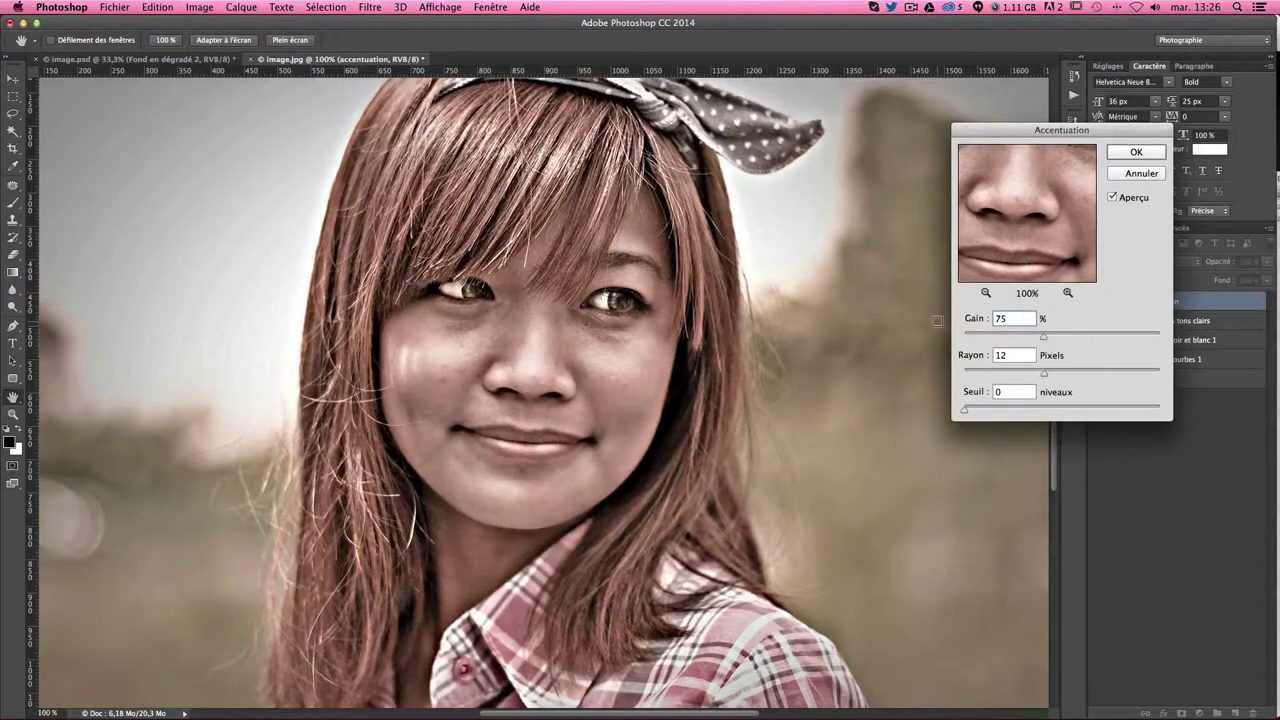
key("Down")
key("Down")
key("Down")
key("Return")
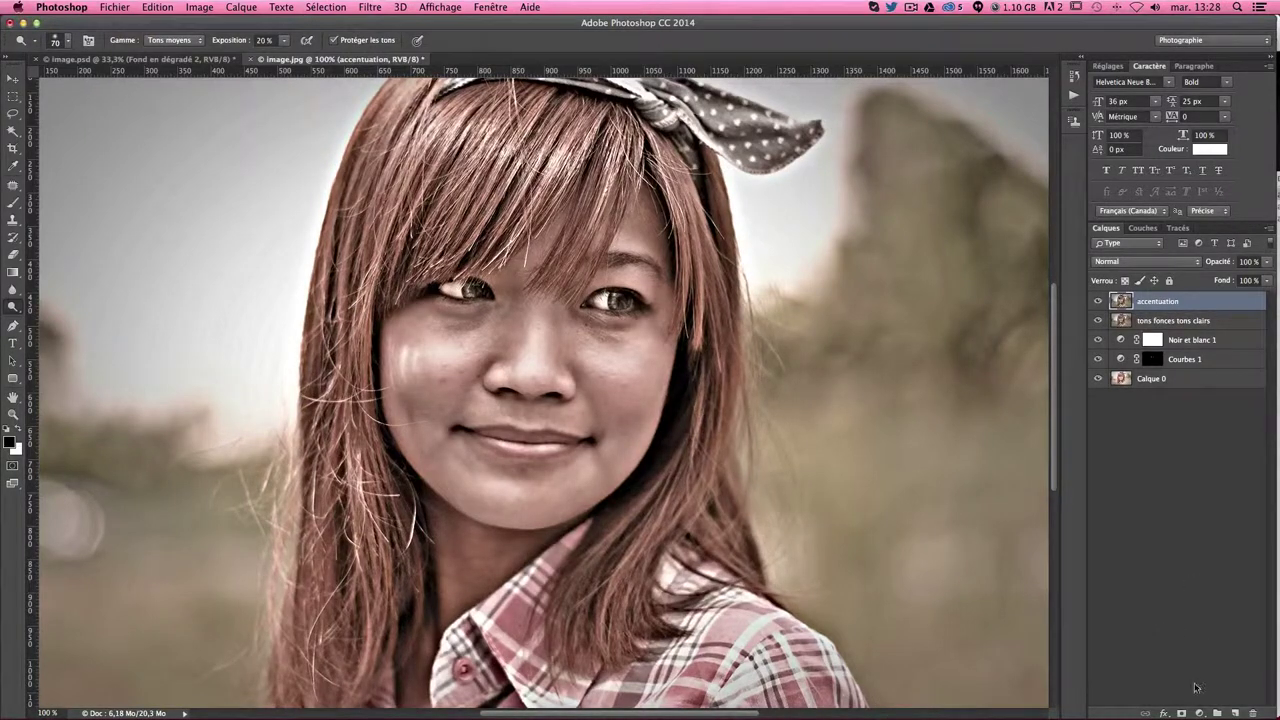
Add a Teinte/Saturation adjustment layer with saturation set exactly to -50.
left_click(1201, 714)
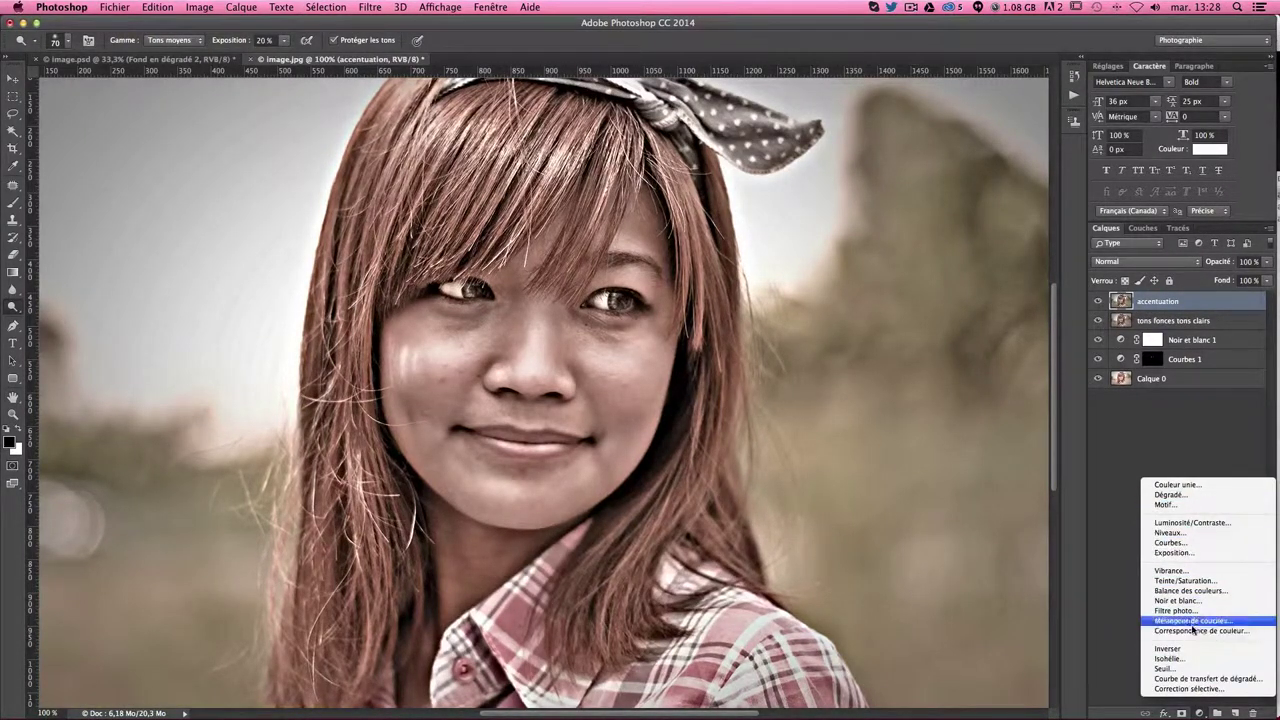
left_click(1199, 582)
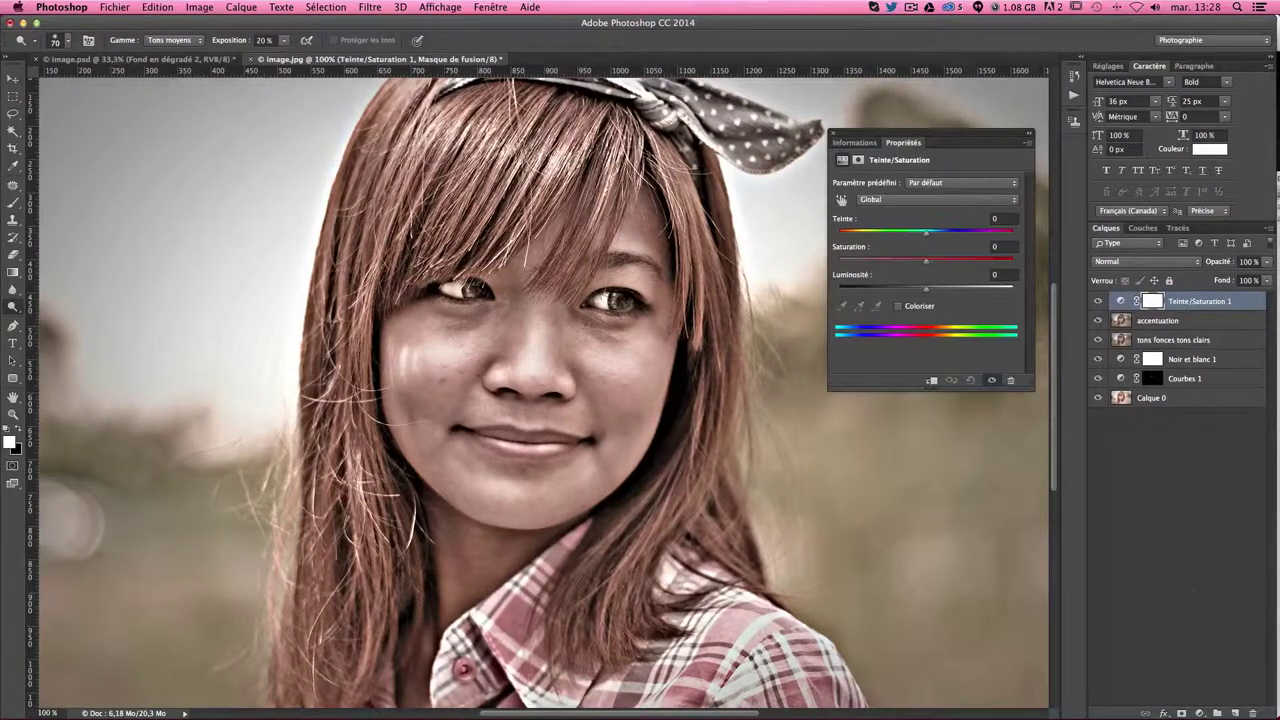
left_click_drag(927, 262, 889, 262)
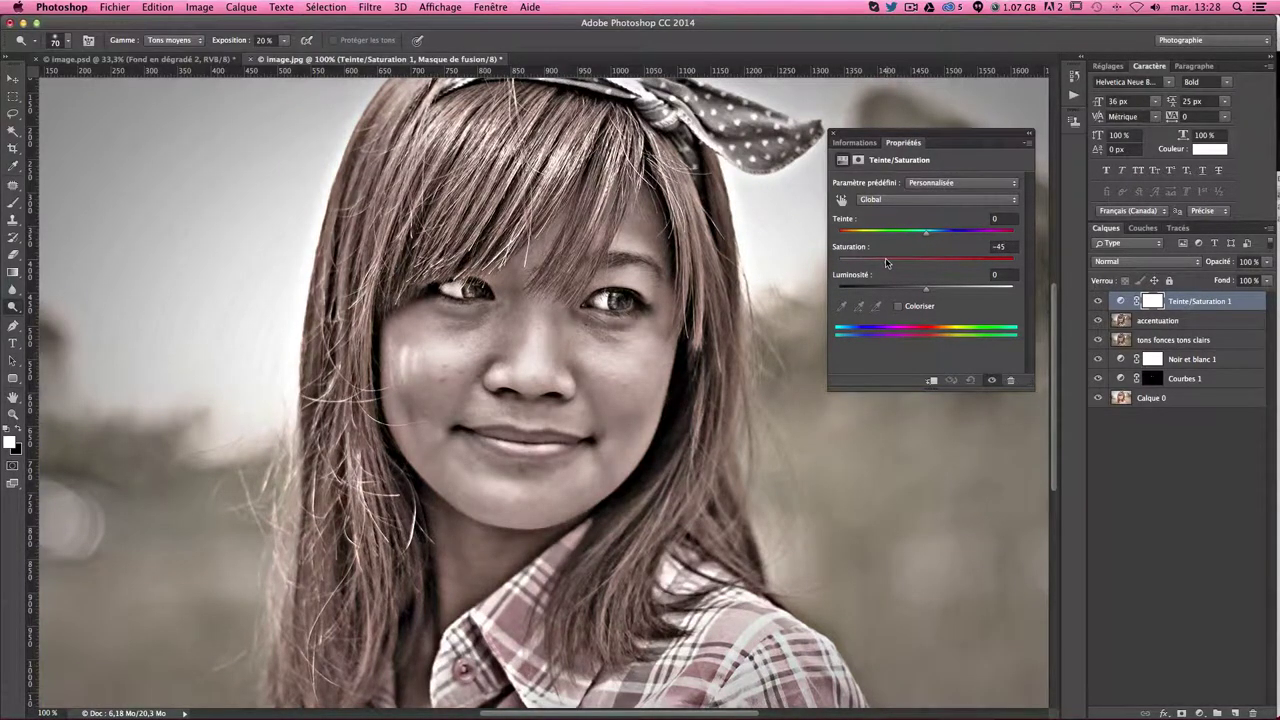
left_click_drag(884, 262, 885, 263)
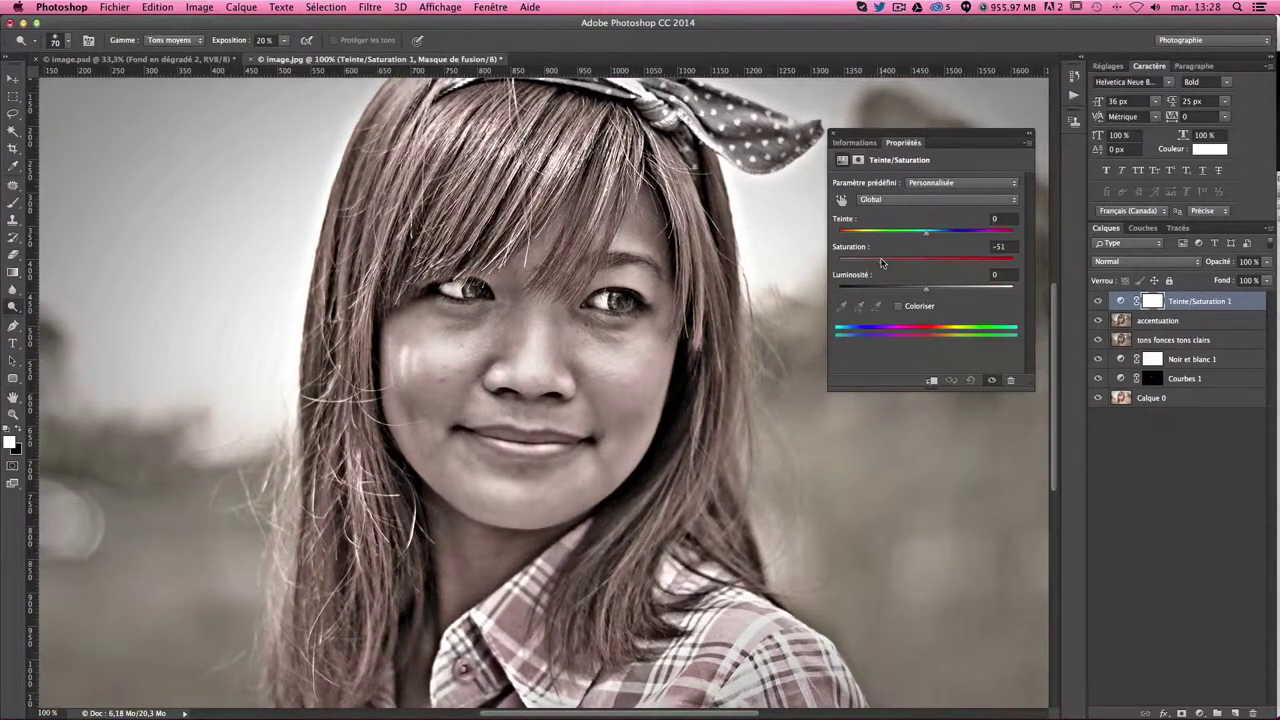
left_click_drag(881, 262, 883, 262)
double_click(999, 246)
type("-50")
left_click(833, 132)
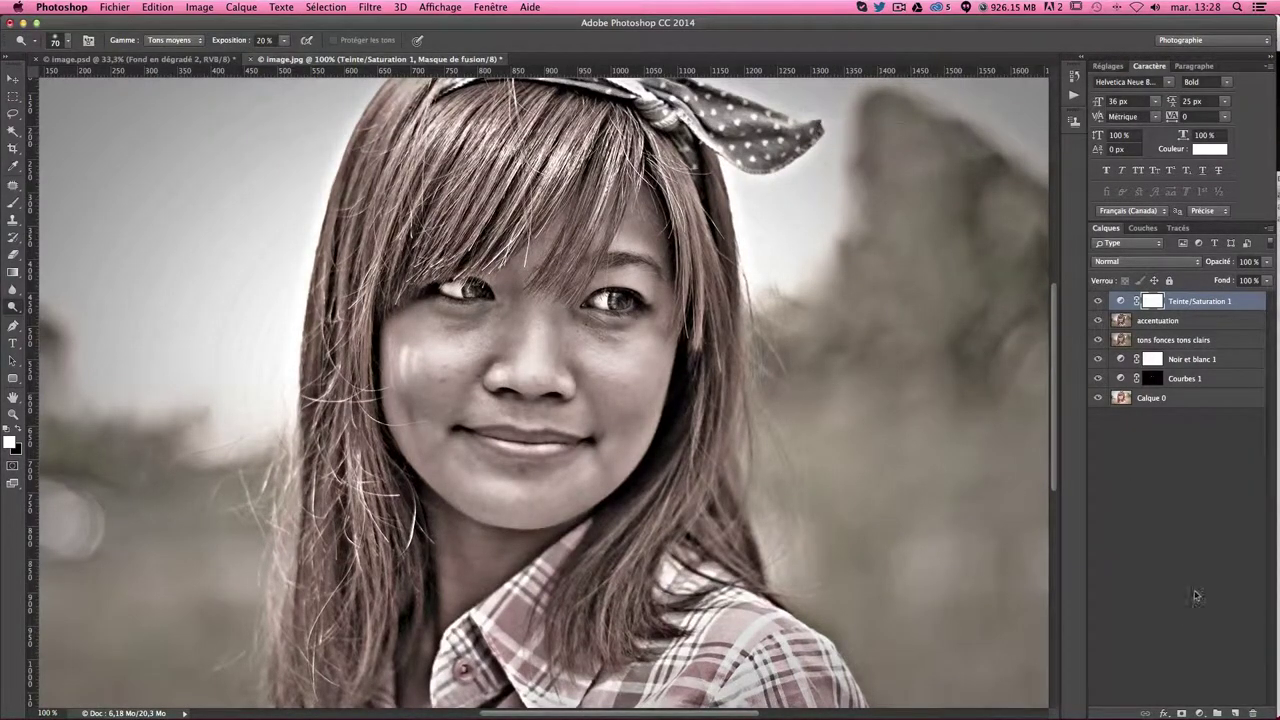
left_click(1199, 713)
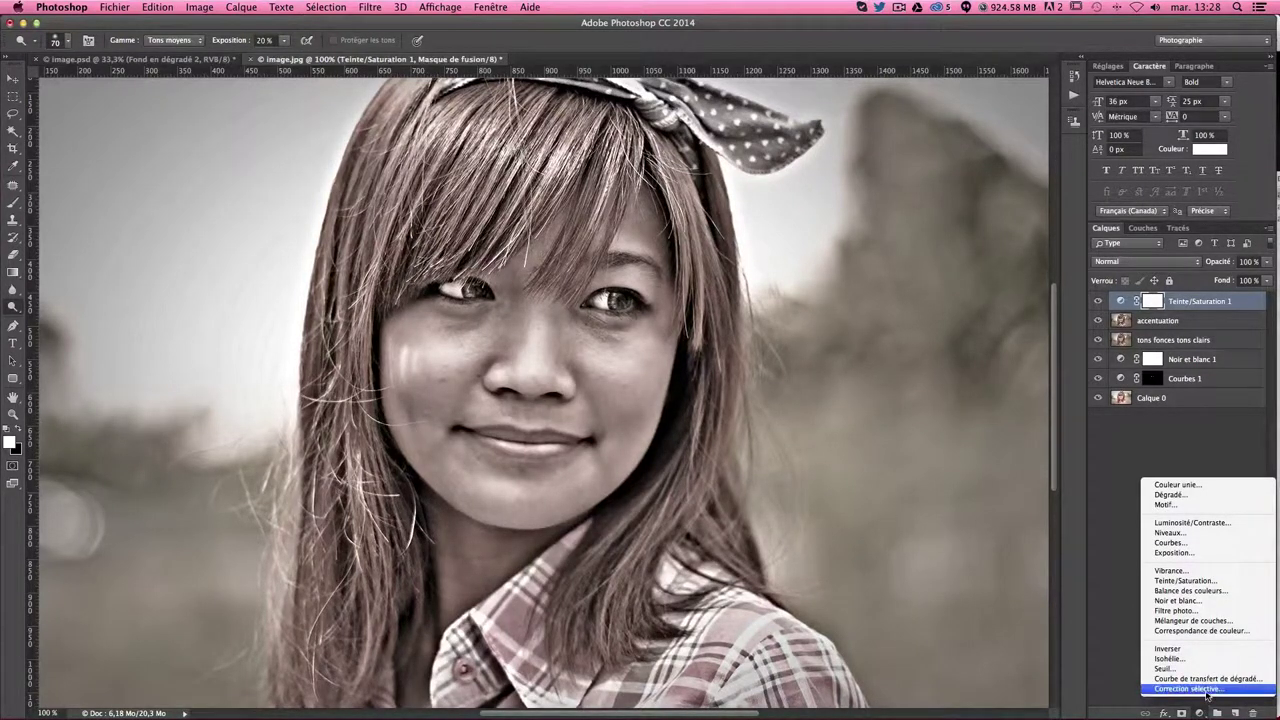
Add a gradient map adjustment layer blended in Lumière tamisée mode.
left_click(1198, 680)
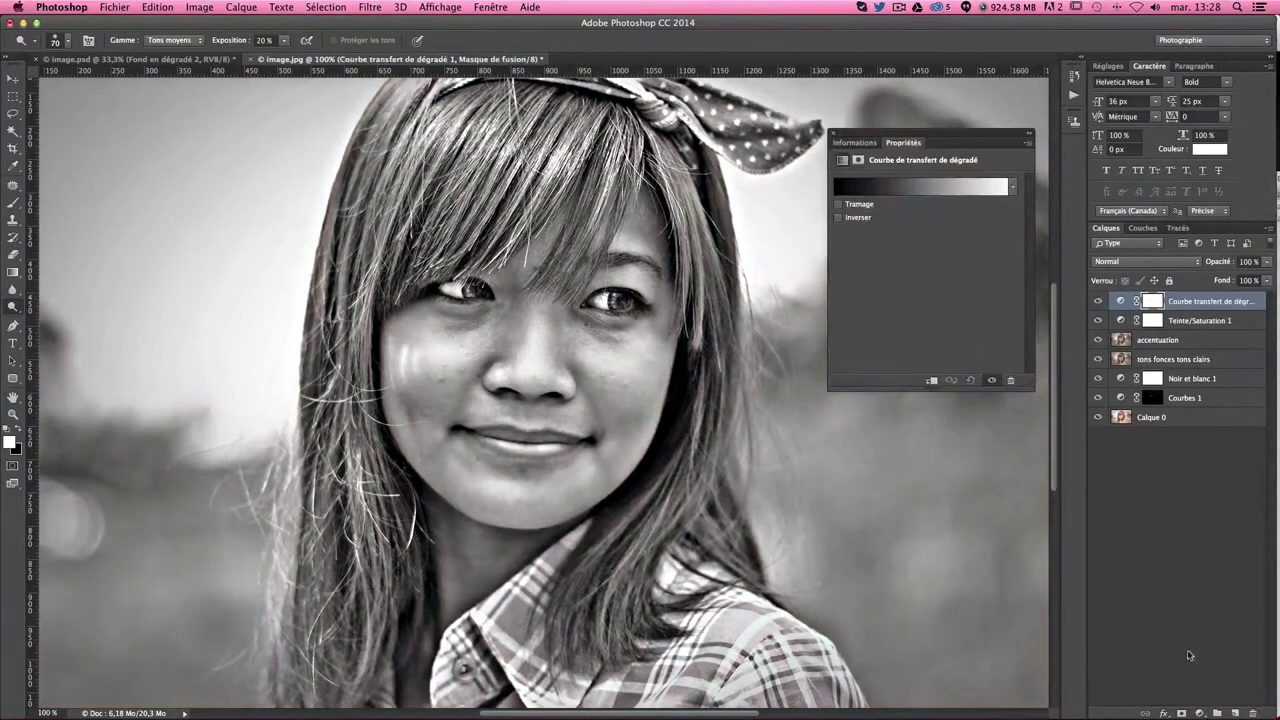
left_click(1135, 259)
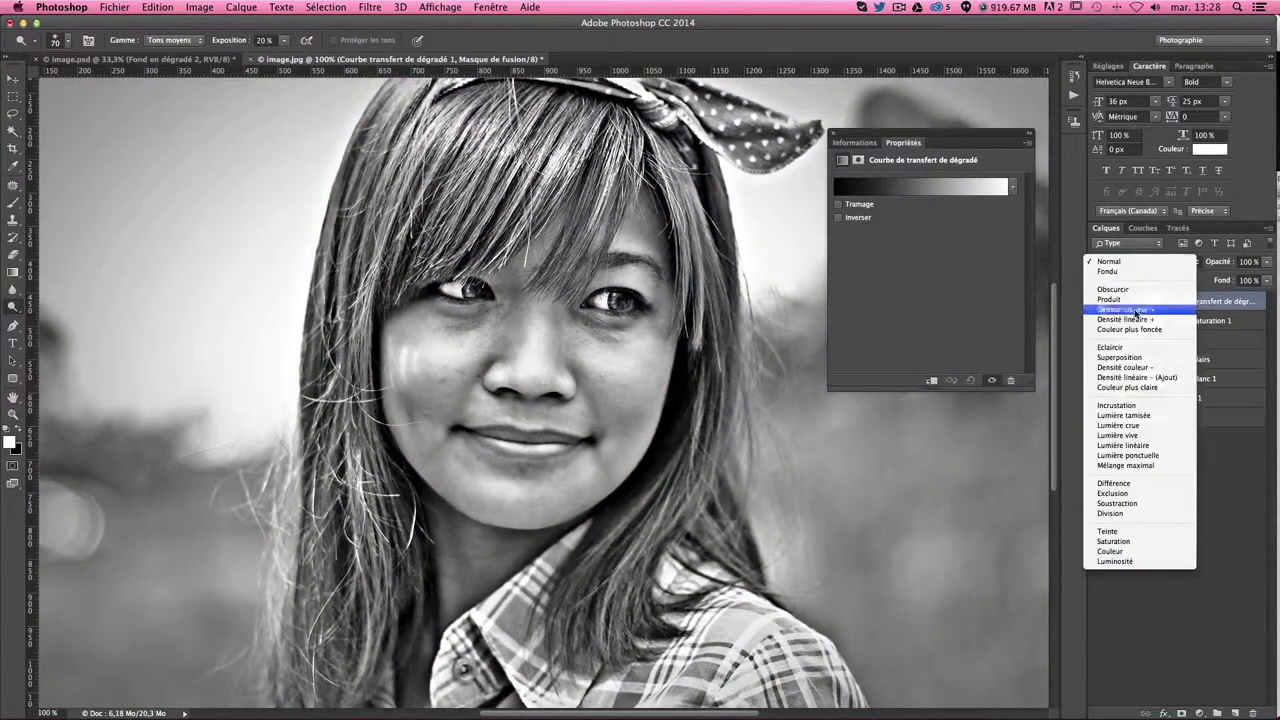
left_click(1128, 413)
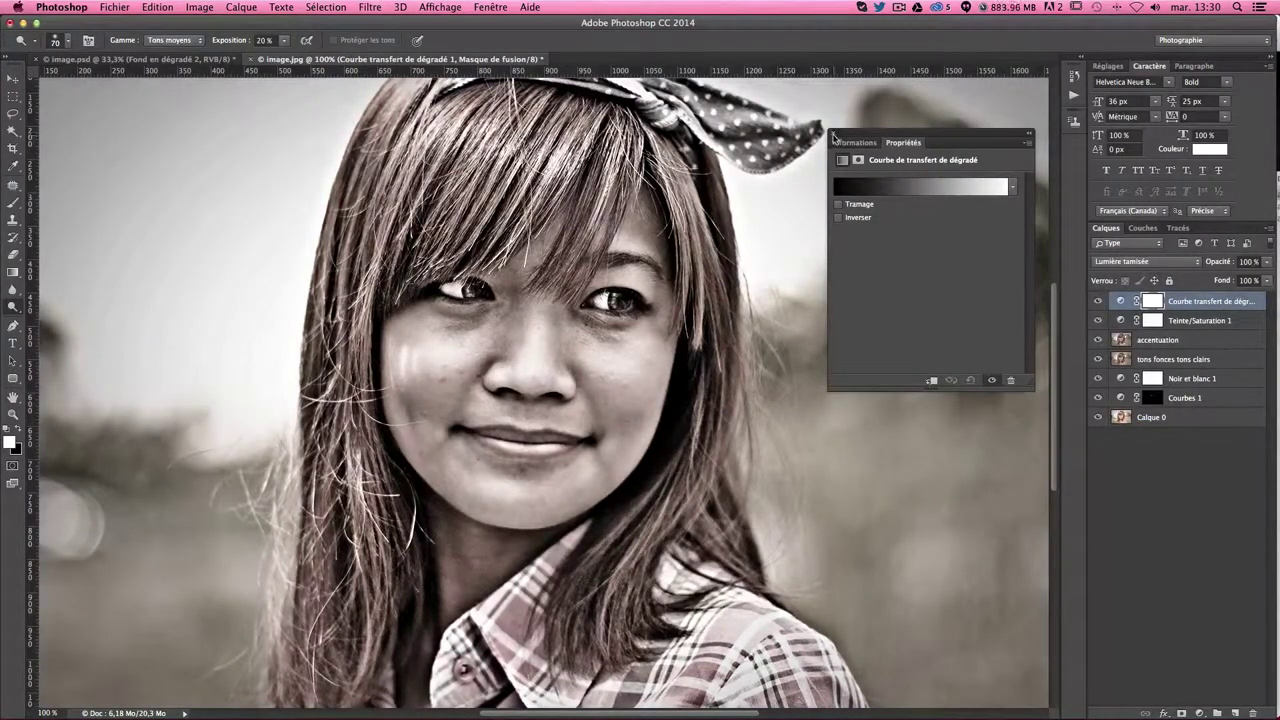
left_click(833, 132)
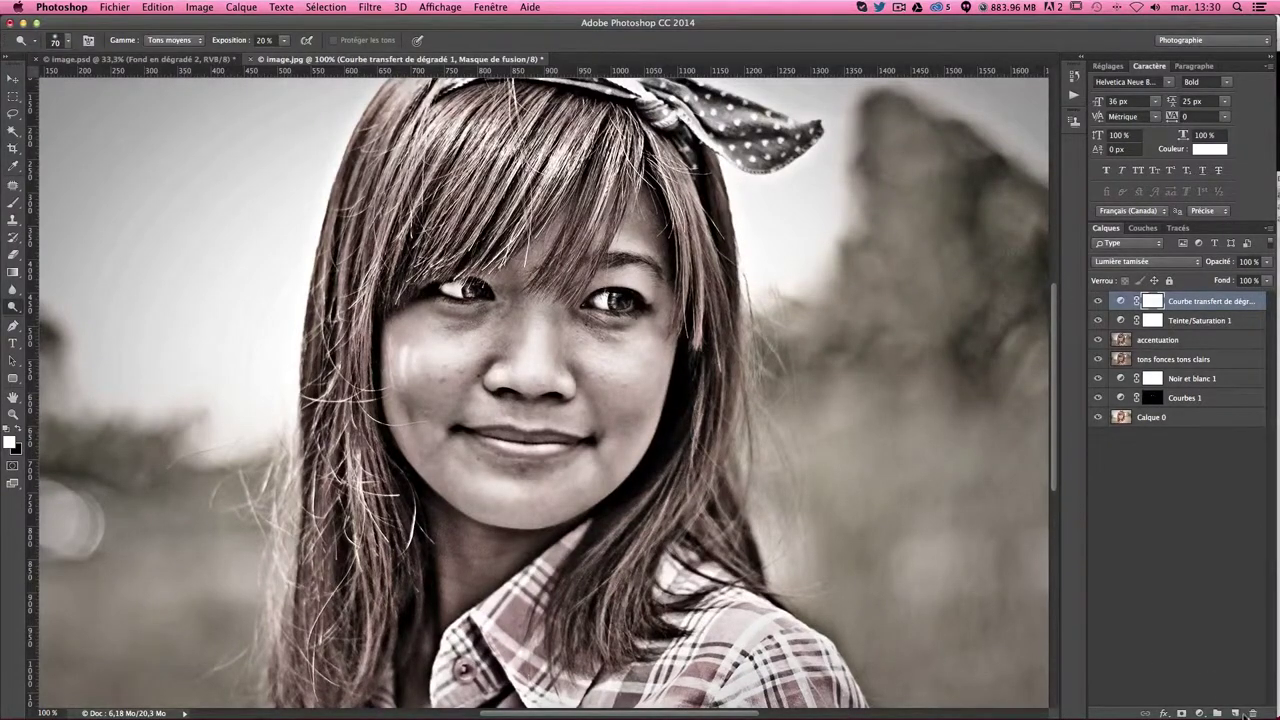
left_click(1200, 712)
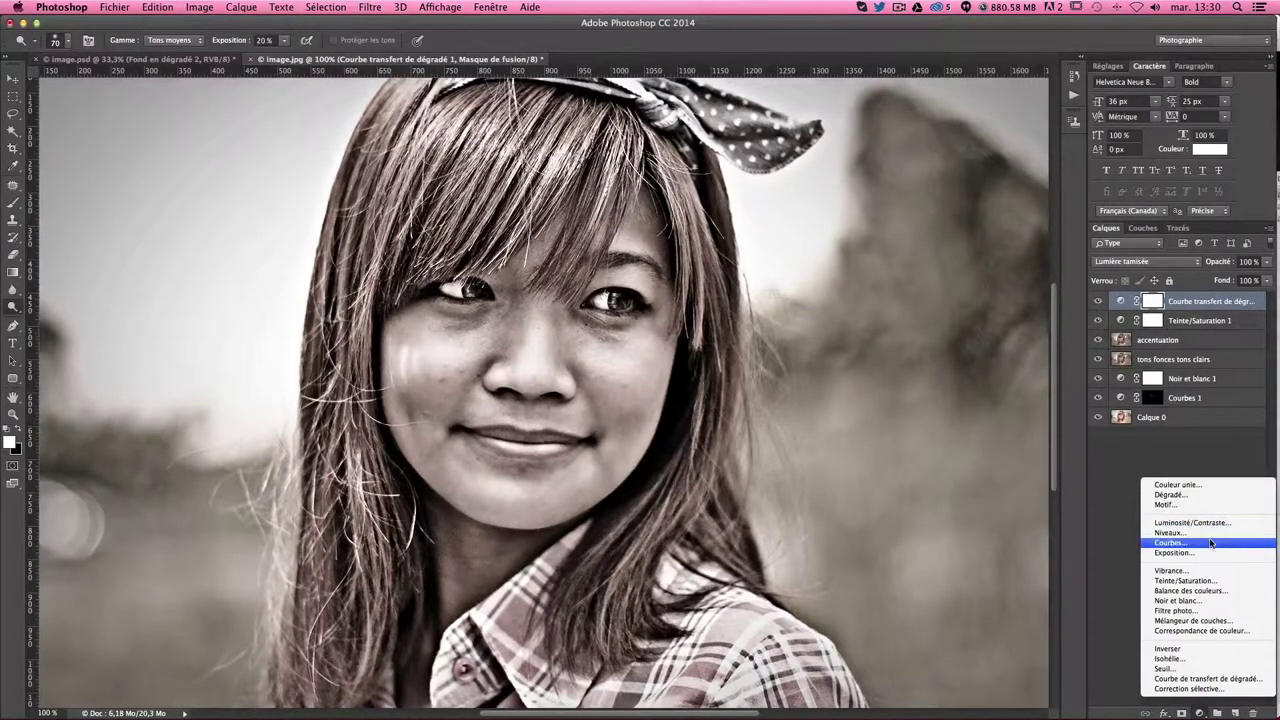
Add a Courbes 2 curves layer, pulling the white point in slightly to brighten.
left_click(1210, 543)
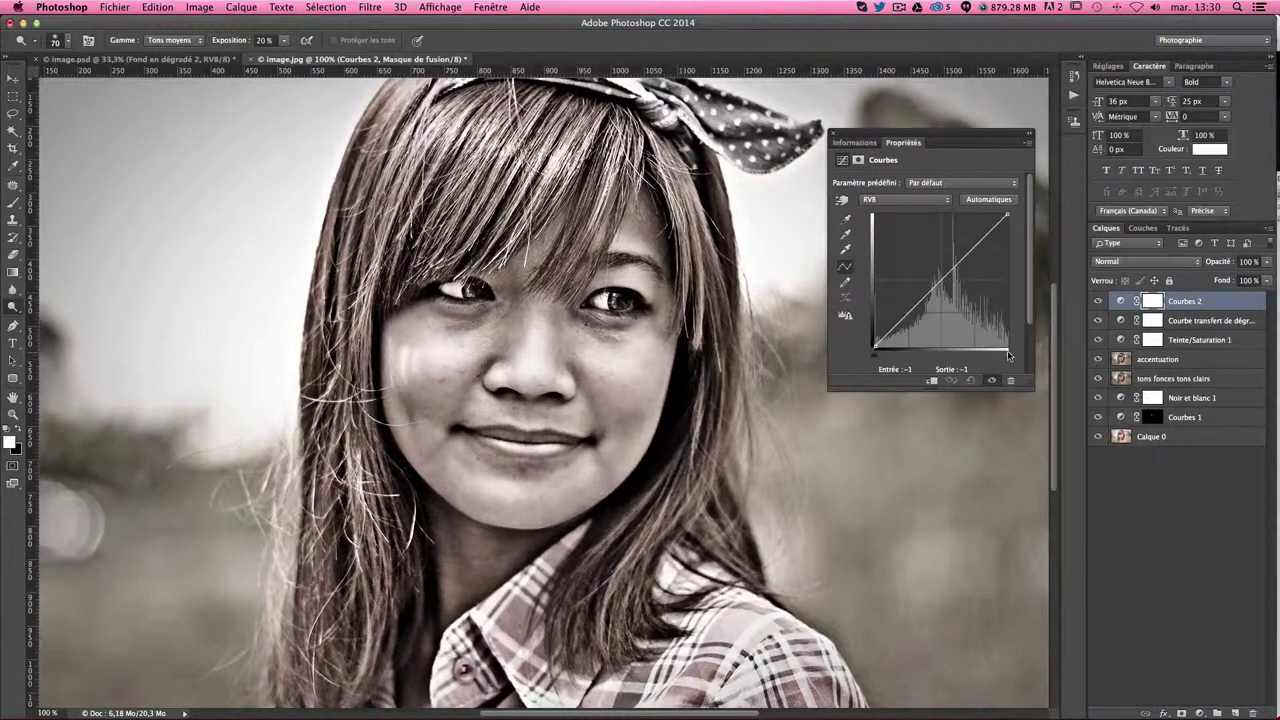
left_click_drag(1009, 359, 996, 359)
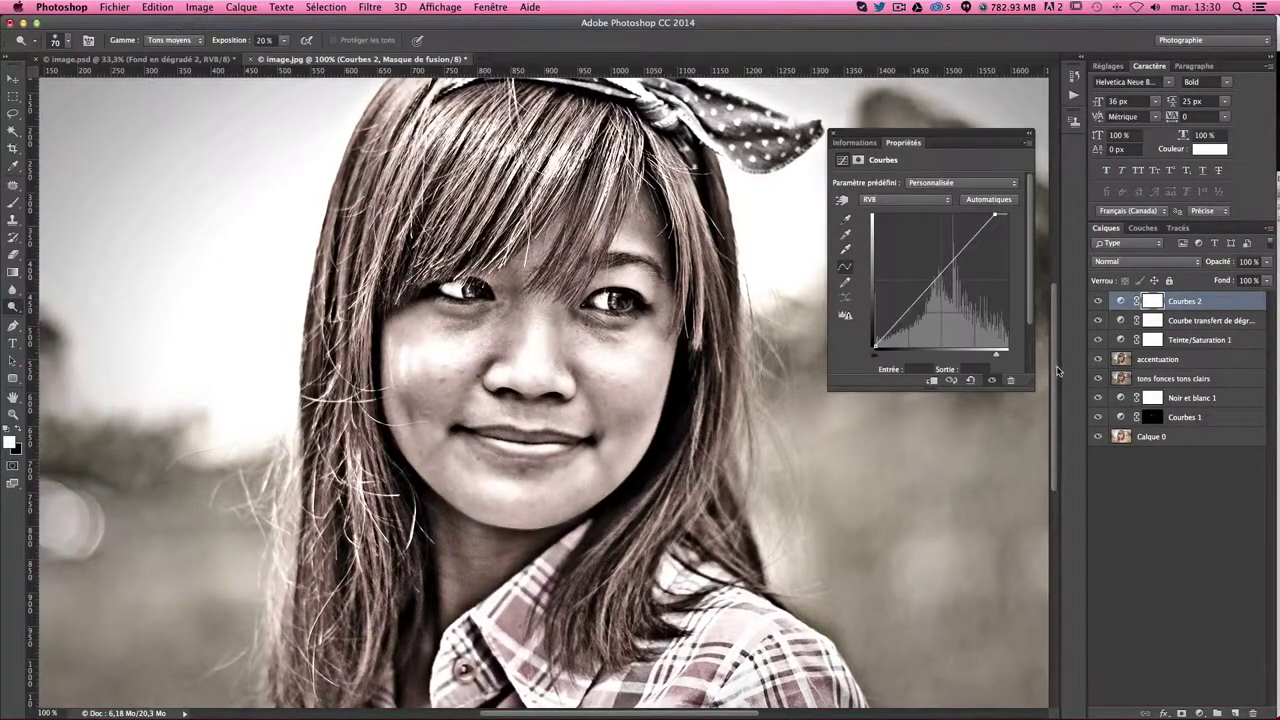
left_click(833, 133)
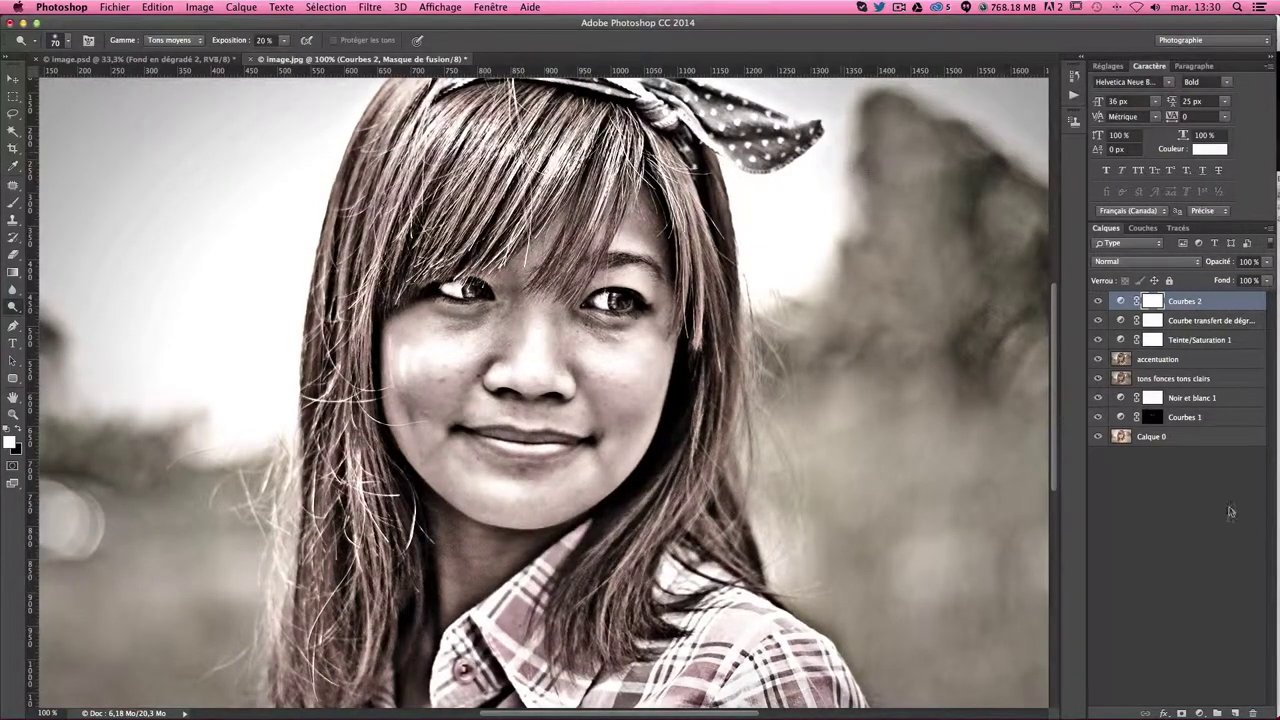
left_click(1200, 712)
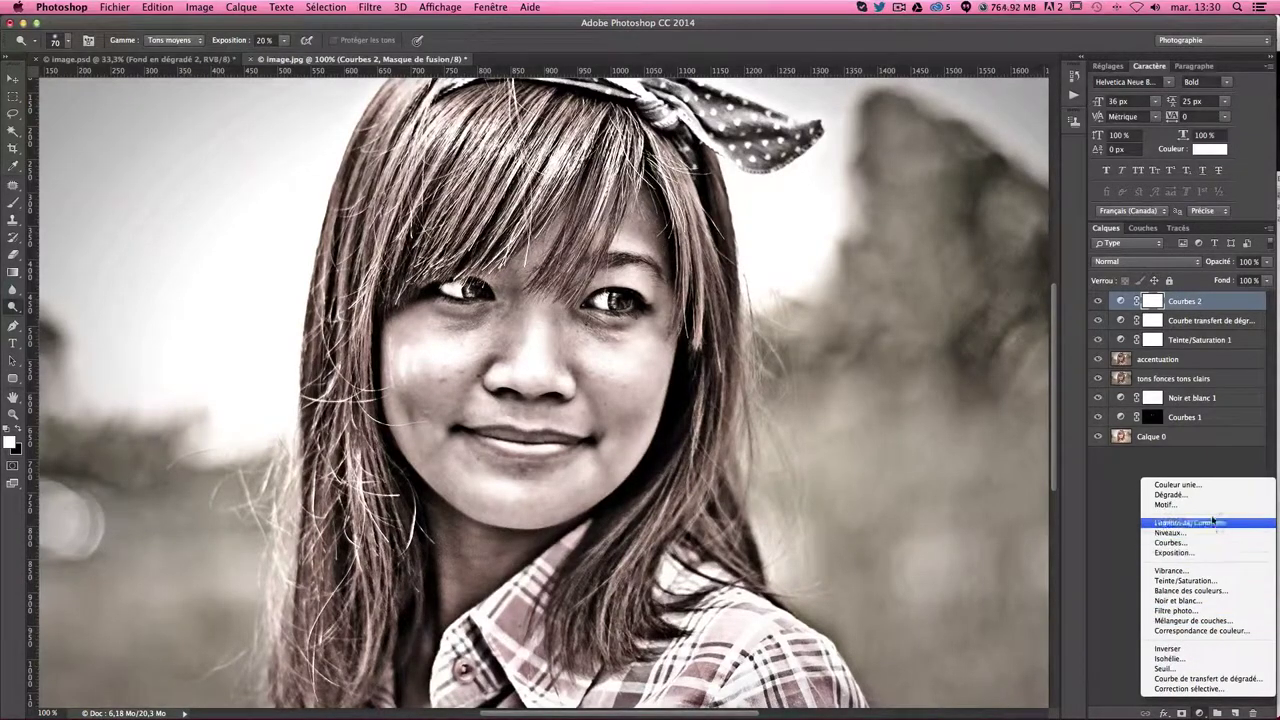
Add a gradient fill layer and load the black-to-white preset in the gradient editor.
left_click(1172, 494)
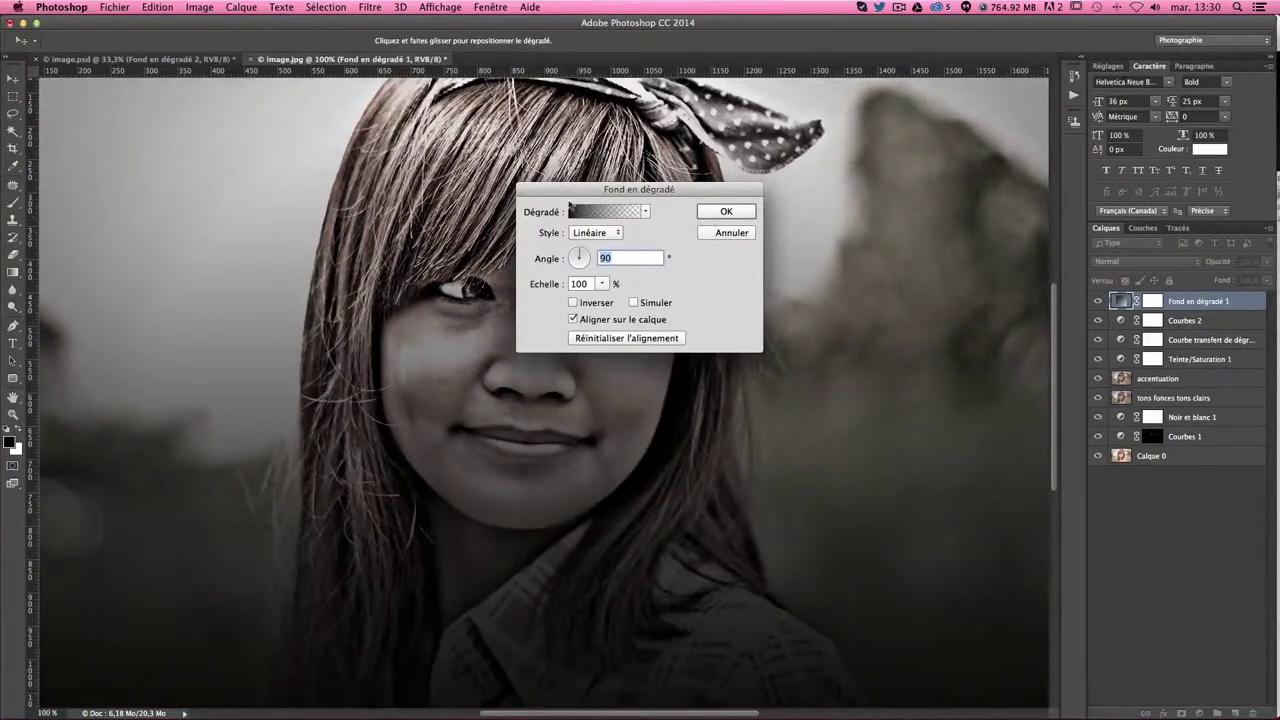
left_click(593, 212)
left_click_drag(633, 139, 307, 317)
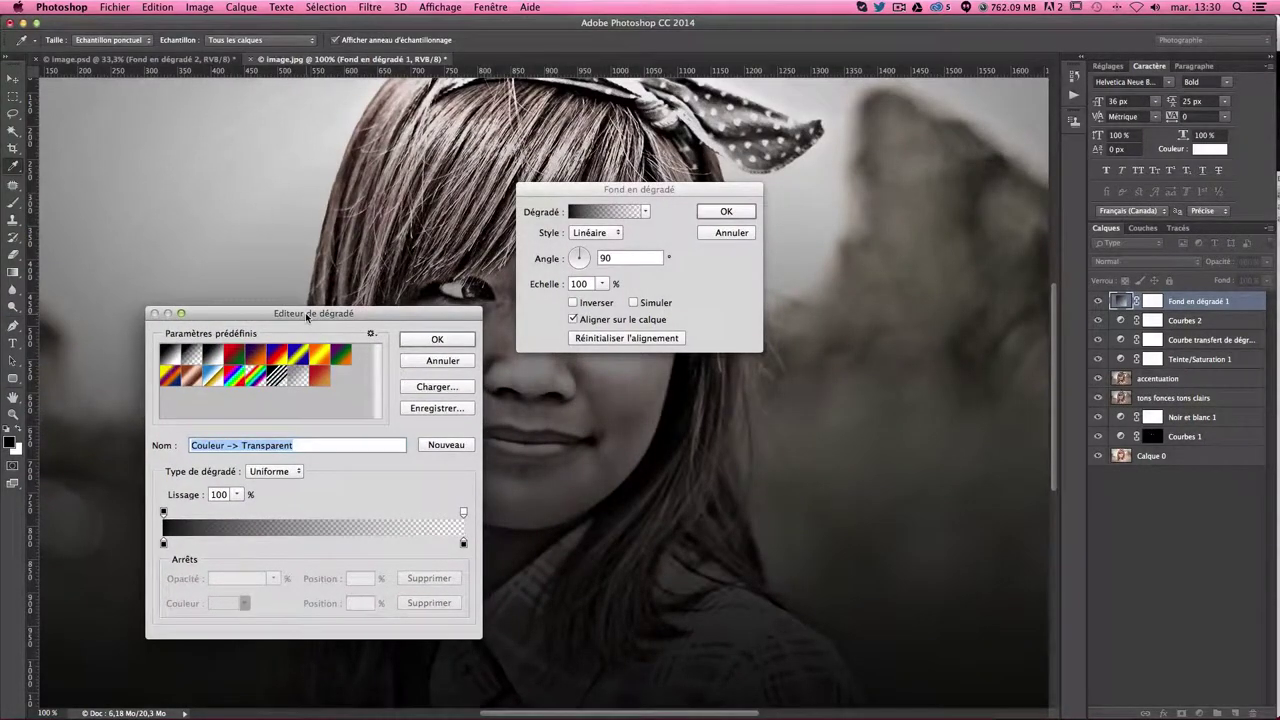
left_click(262, 360)
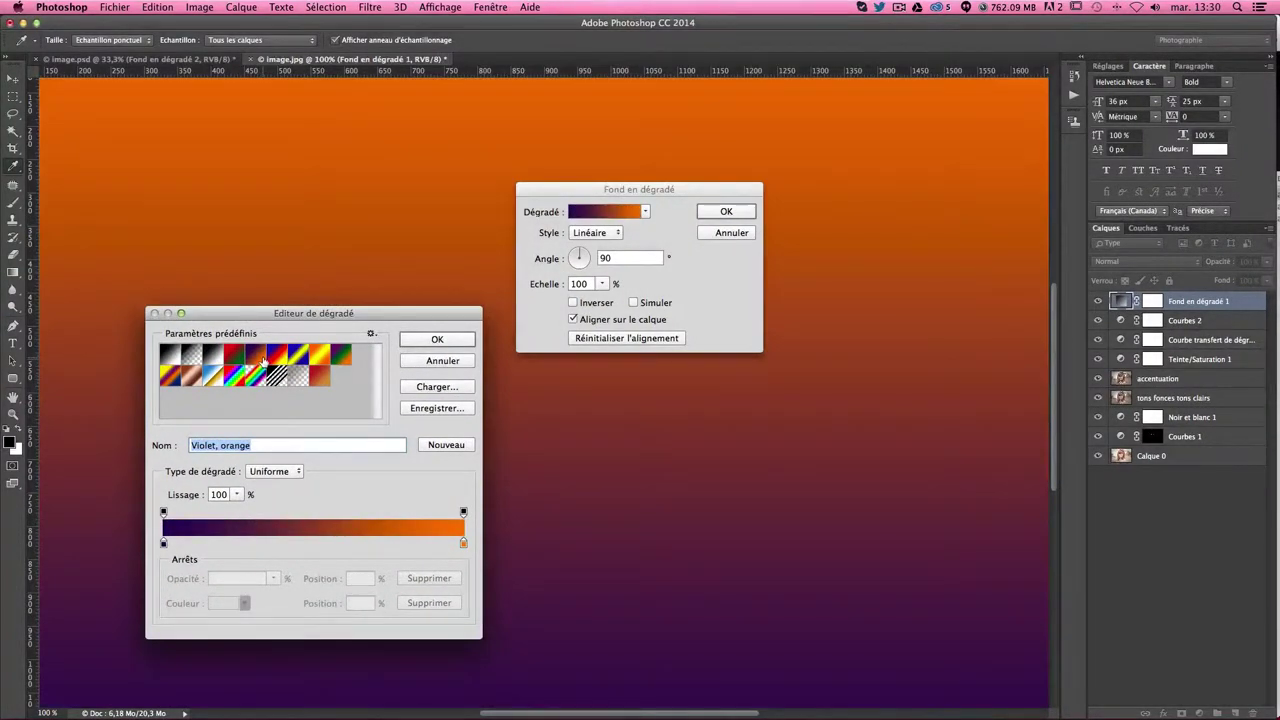
left_click(276, 357)
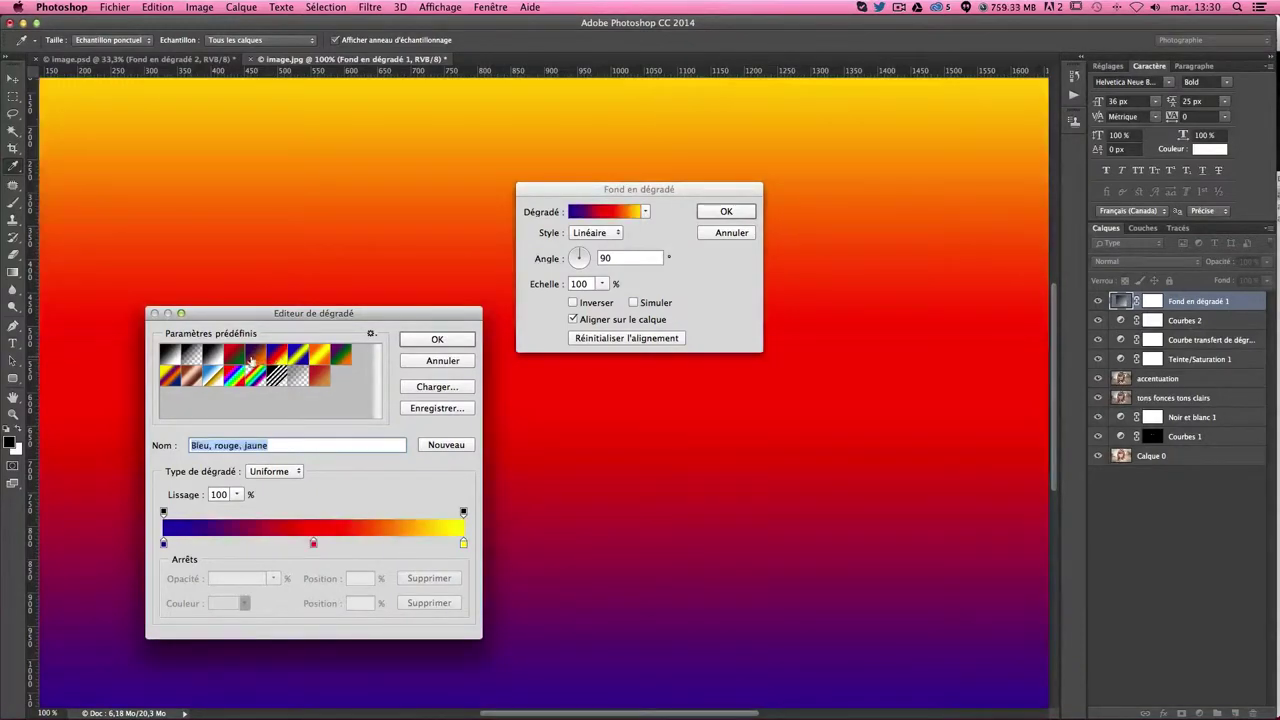
left_click(212, 356)
left_click(276, 357)
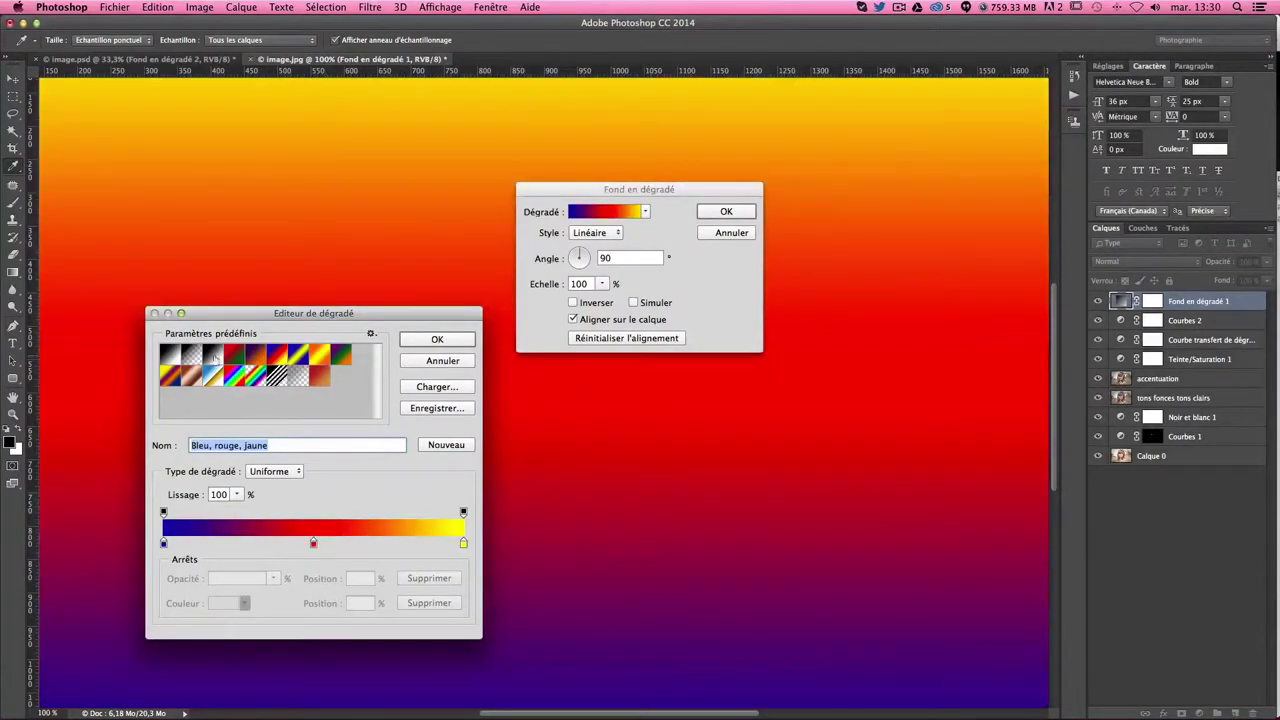
left_click(170, 356)
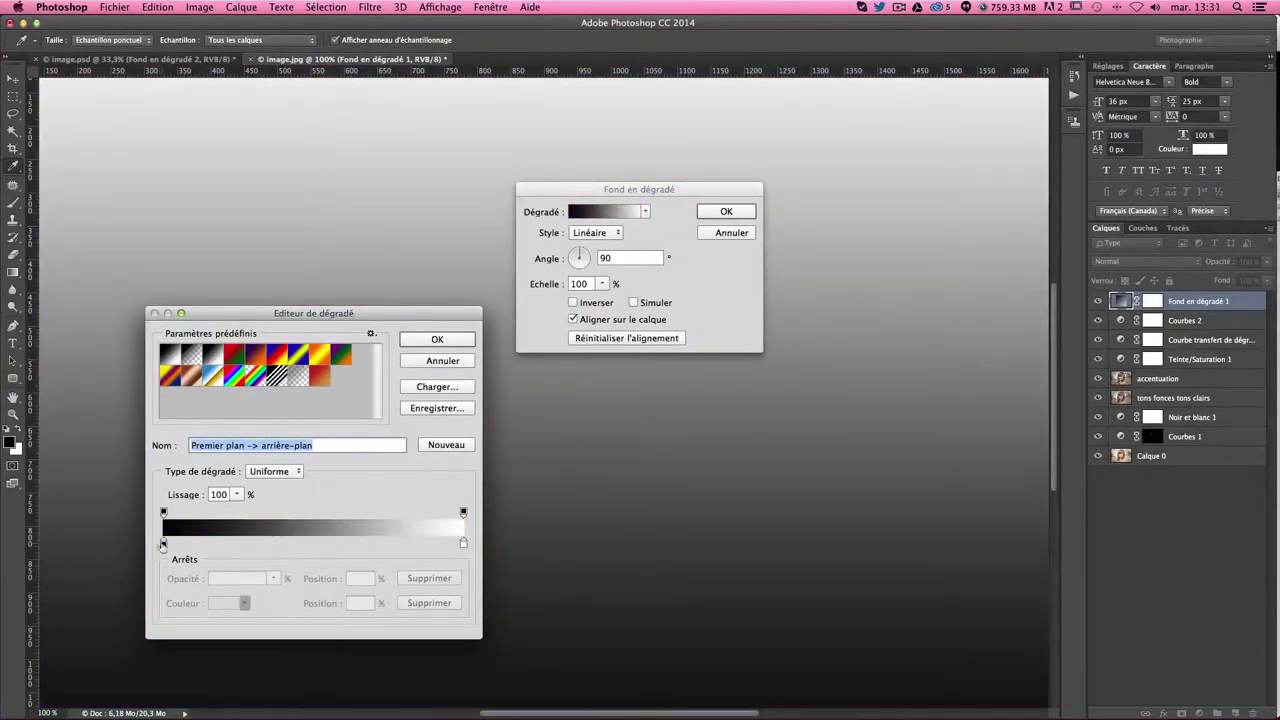
Make the gradient run from light cyan on the left stop to purple on the right.
double_click(163, 543)
left_click(630, 268)
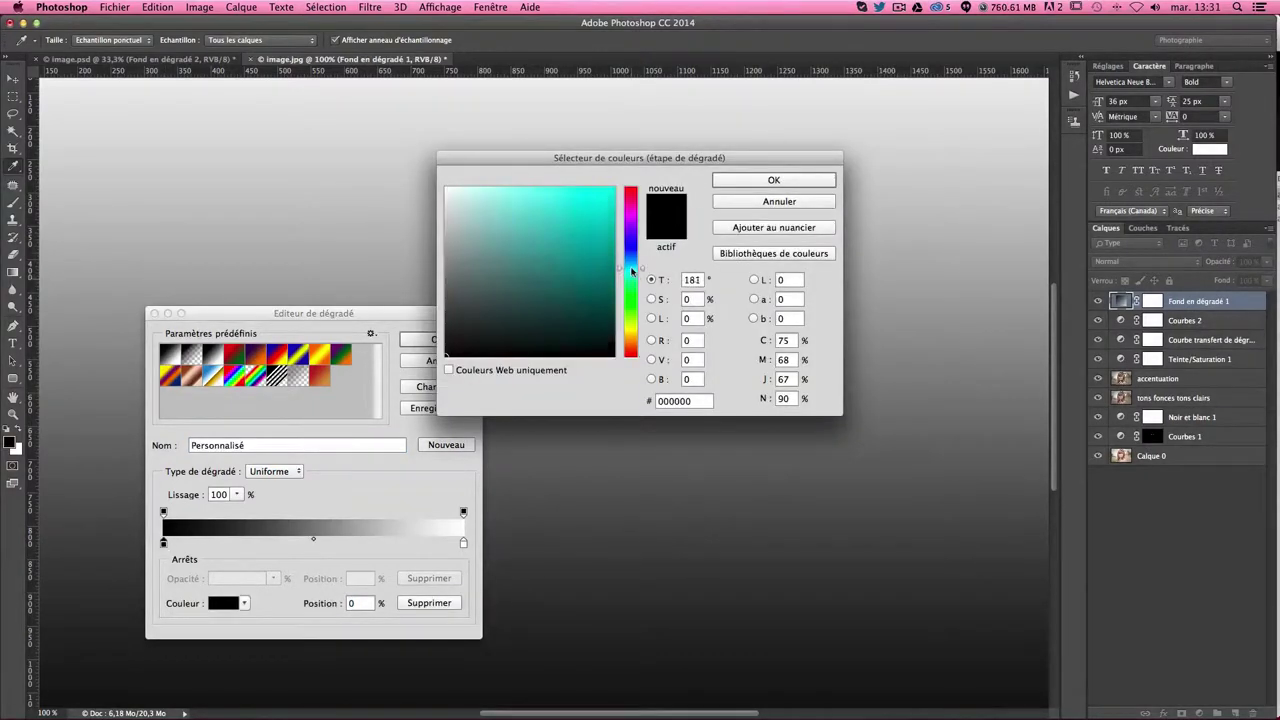
left_click(528, 198)
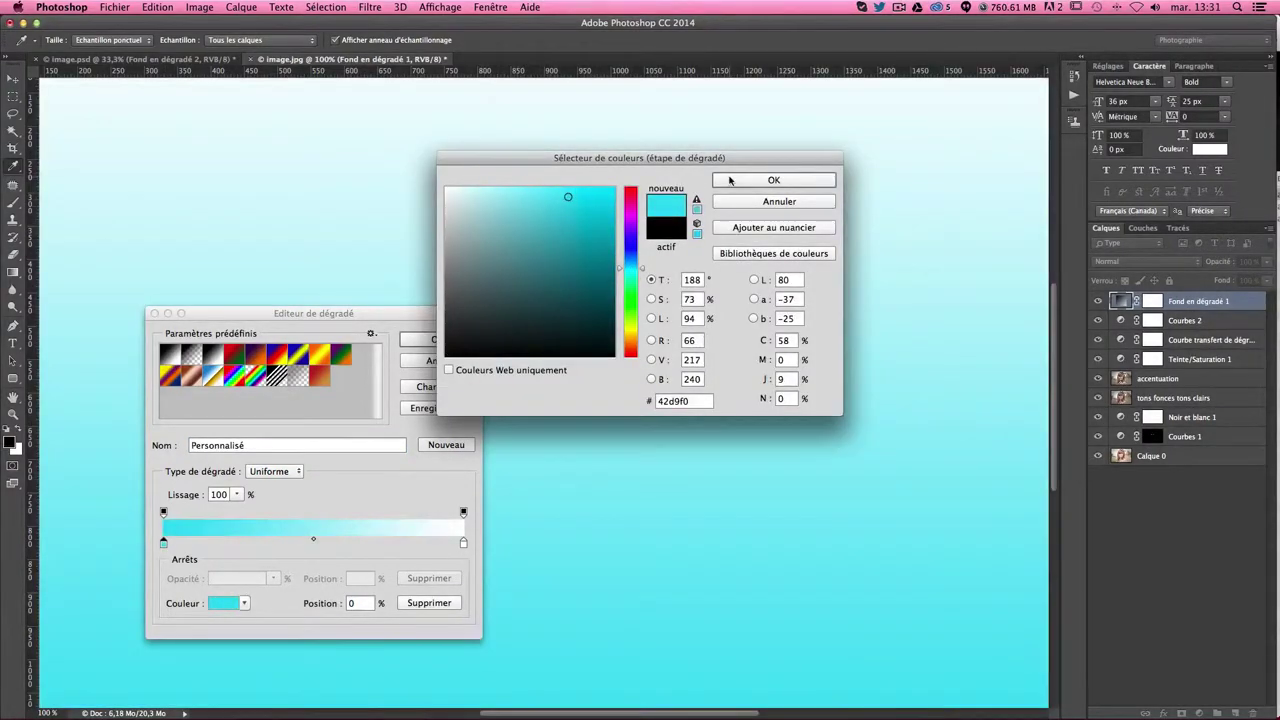
left_click(732, 181)
double_click(463, 546)
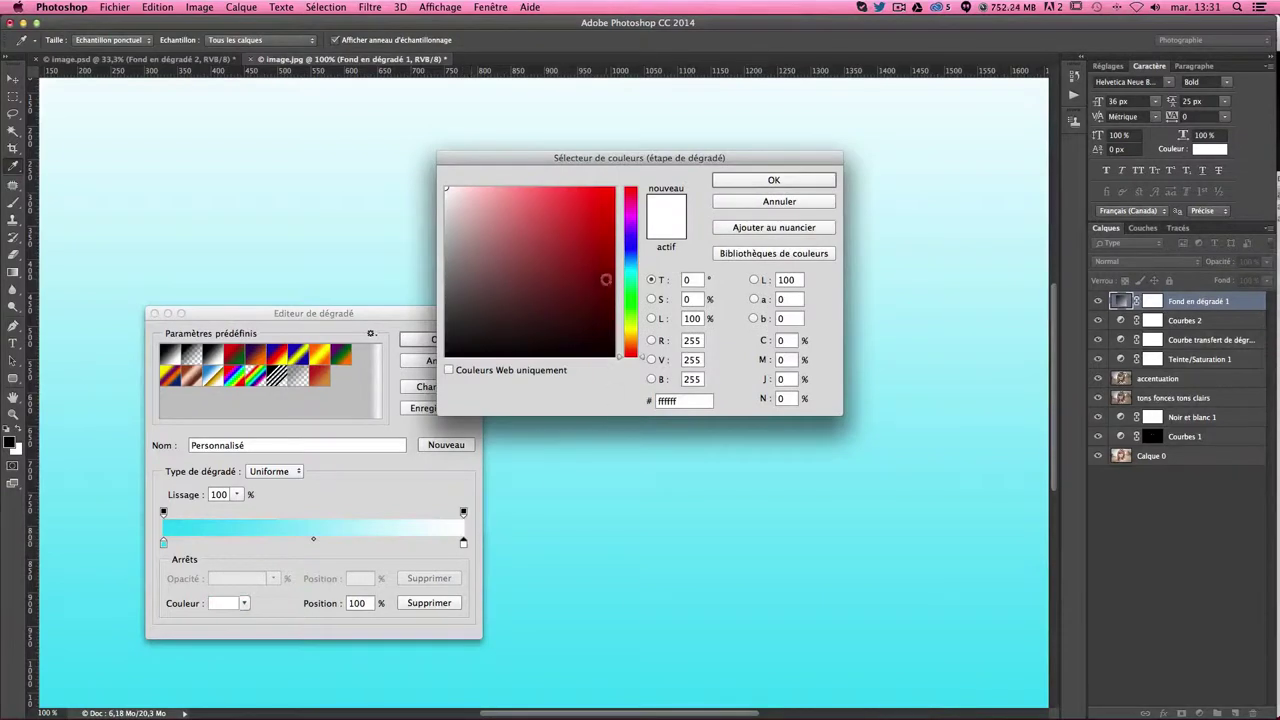
left_click(631, 233)
left_click_drag(636, 233, 636, 224)
left_click_drag(546, 254, 532, 272)
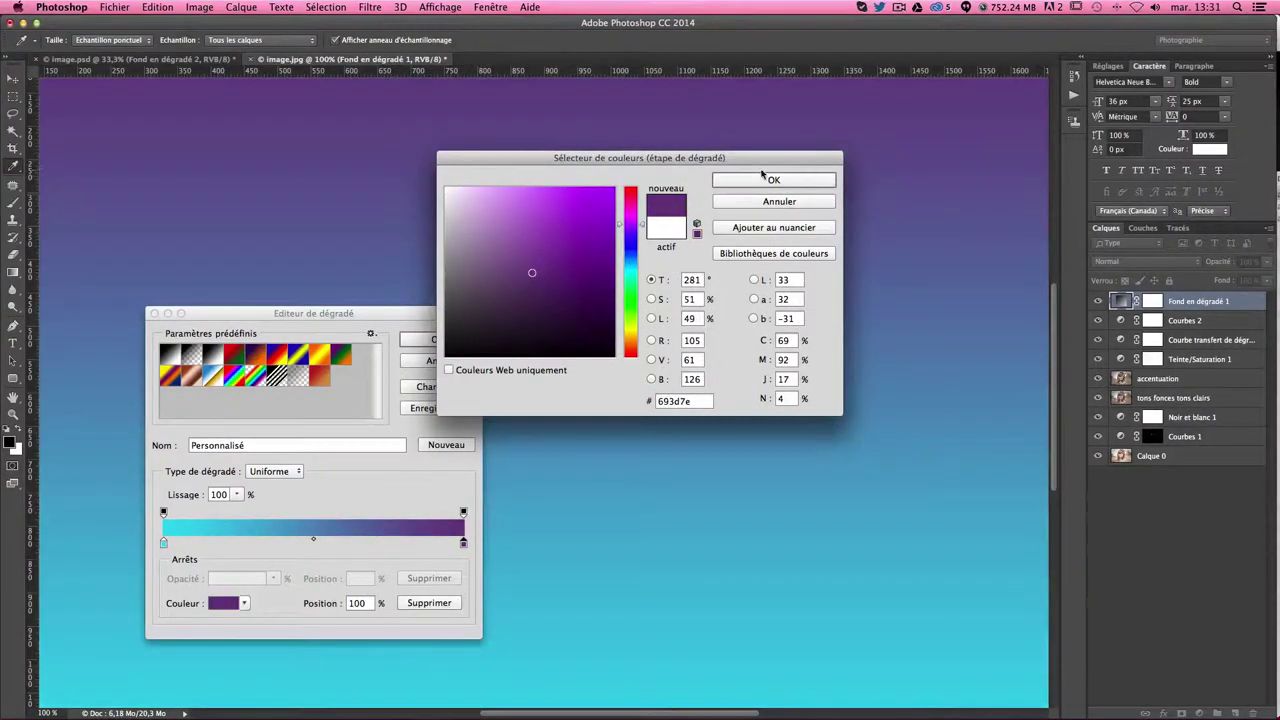
left_click(773, 180)
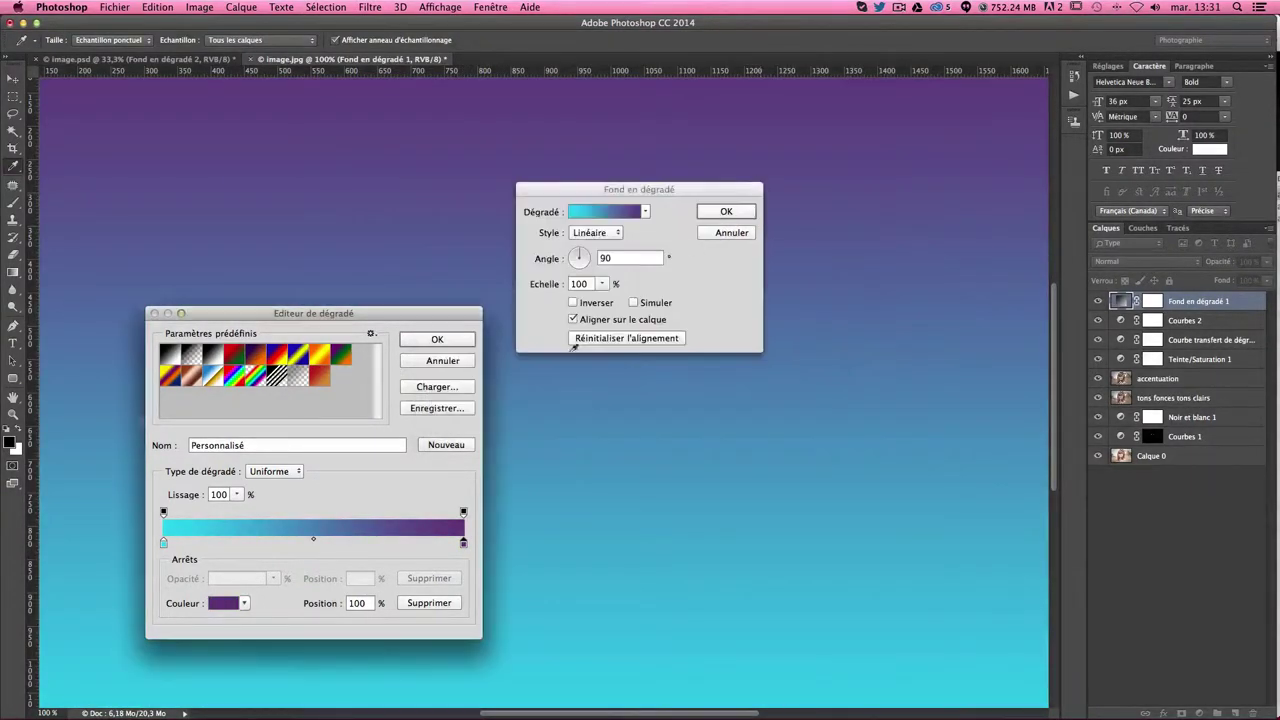
left_click(433, 341)
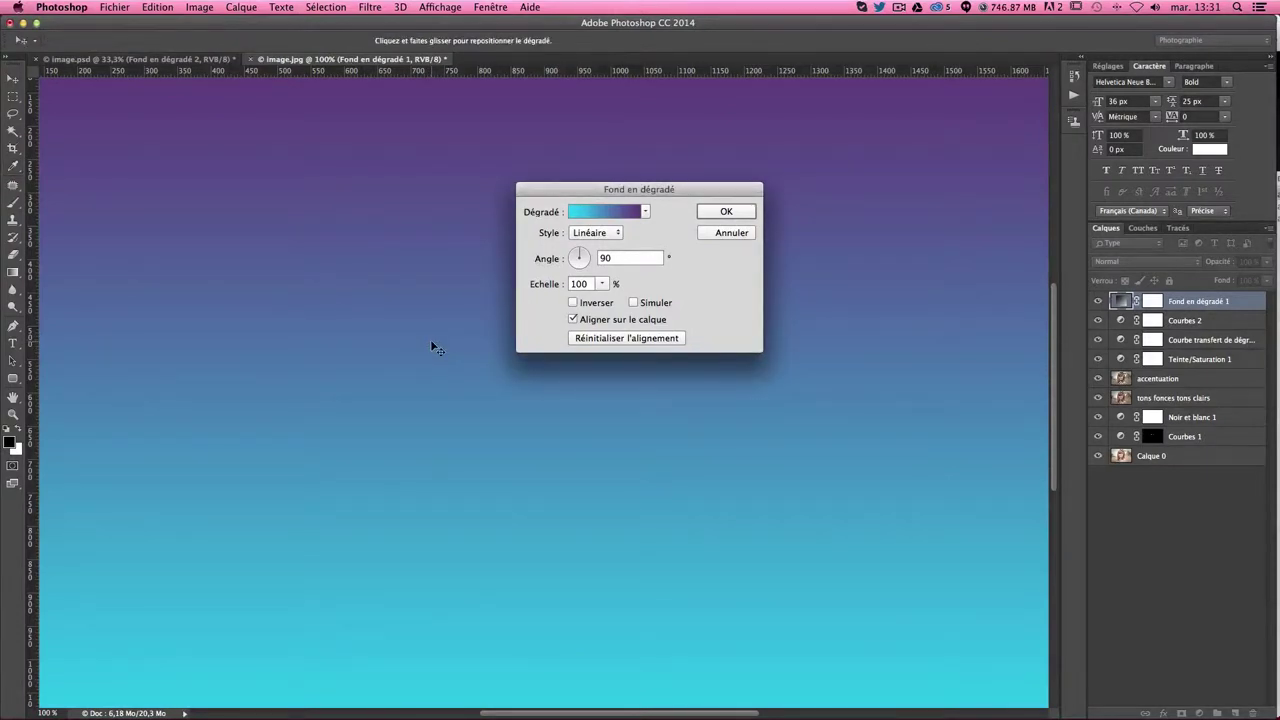
Commit the gradient fill layer and blend it in Lumière tamisée mode, fitting the photo in view.
left_click(726, 212)
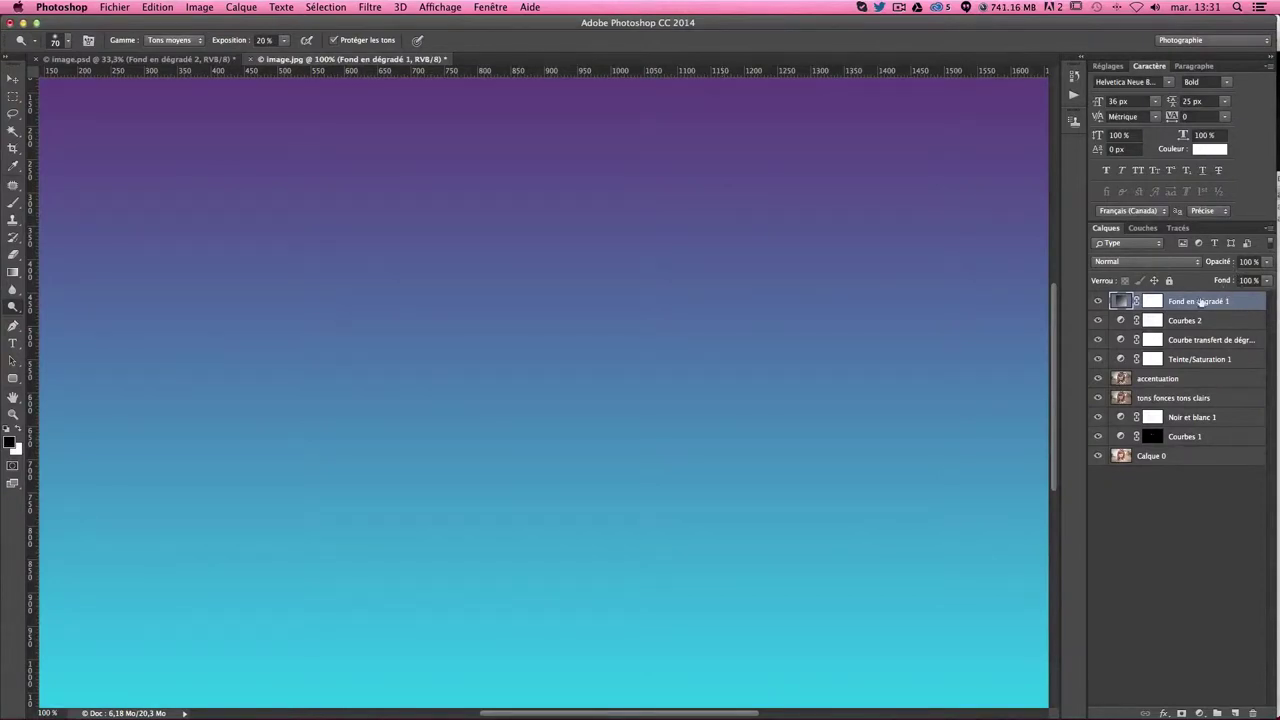
left_click(1145, 261)
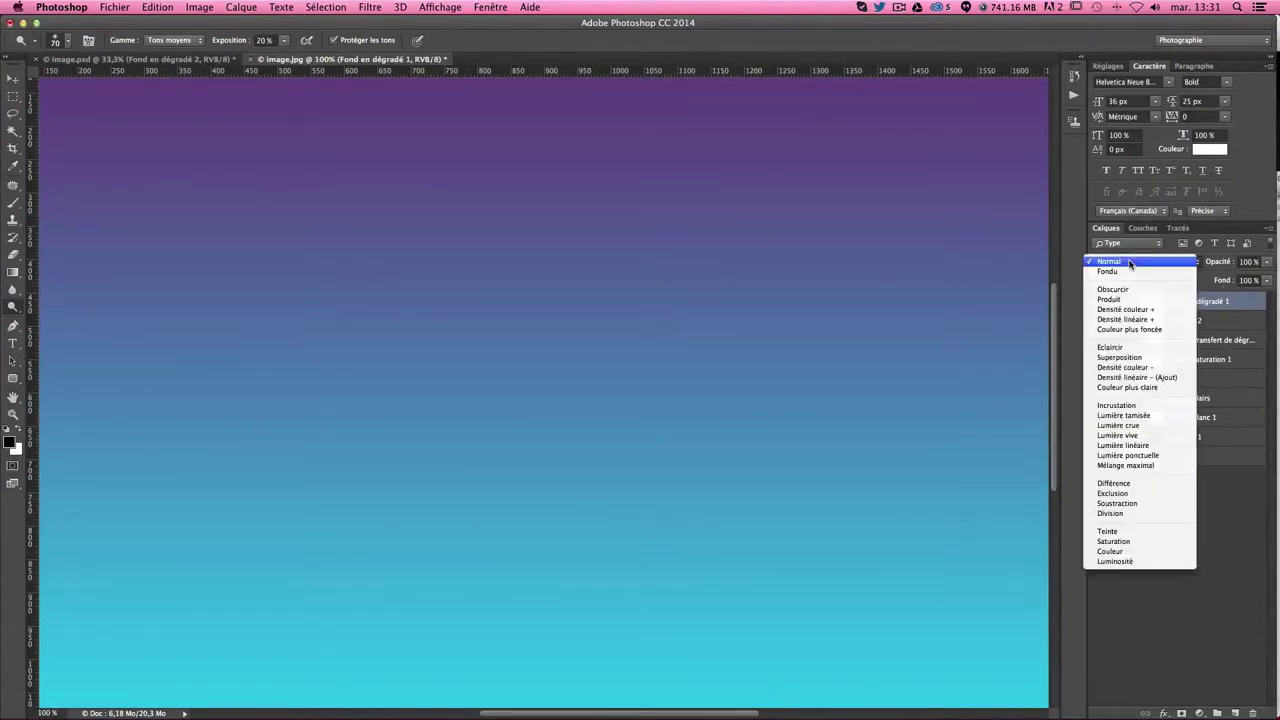
left_click(1147, 415)
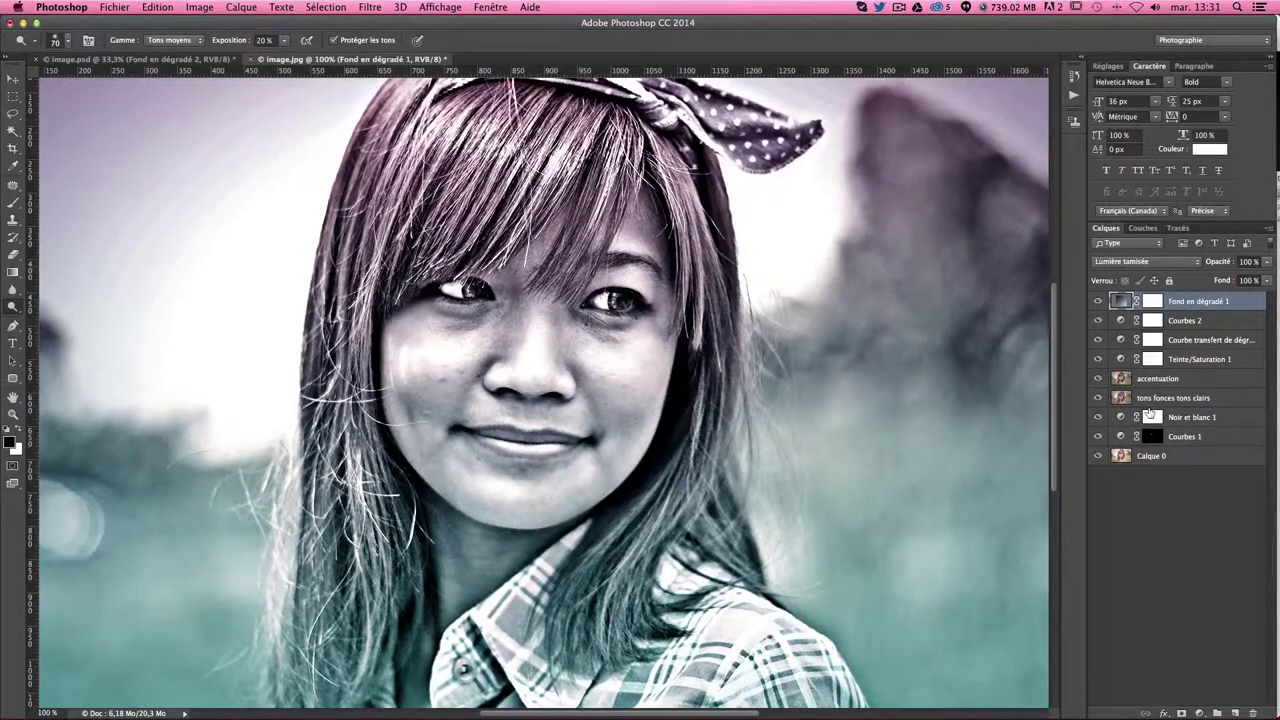
key("ctrl+minus")
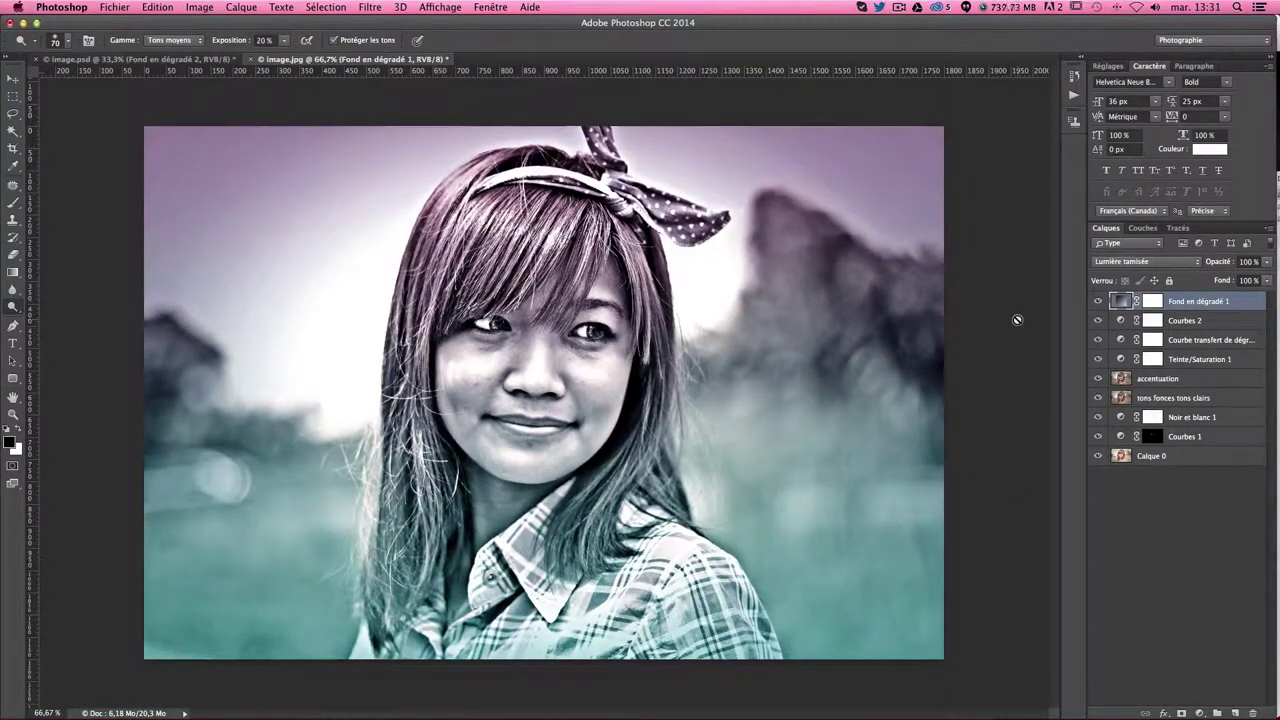
left_click(1153, 303)
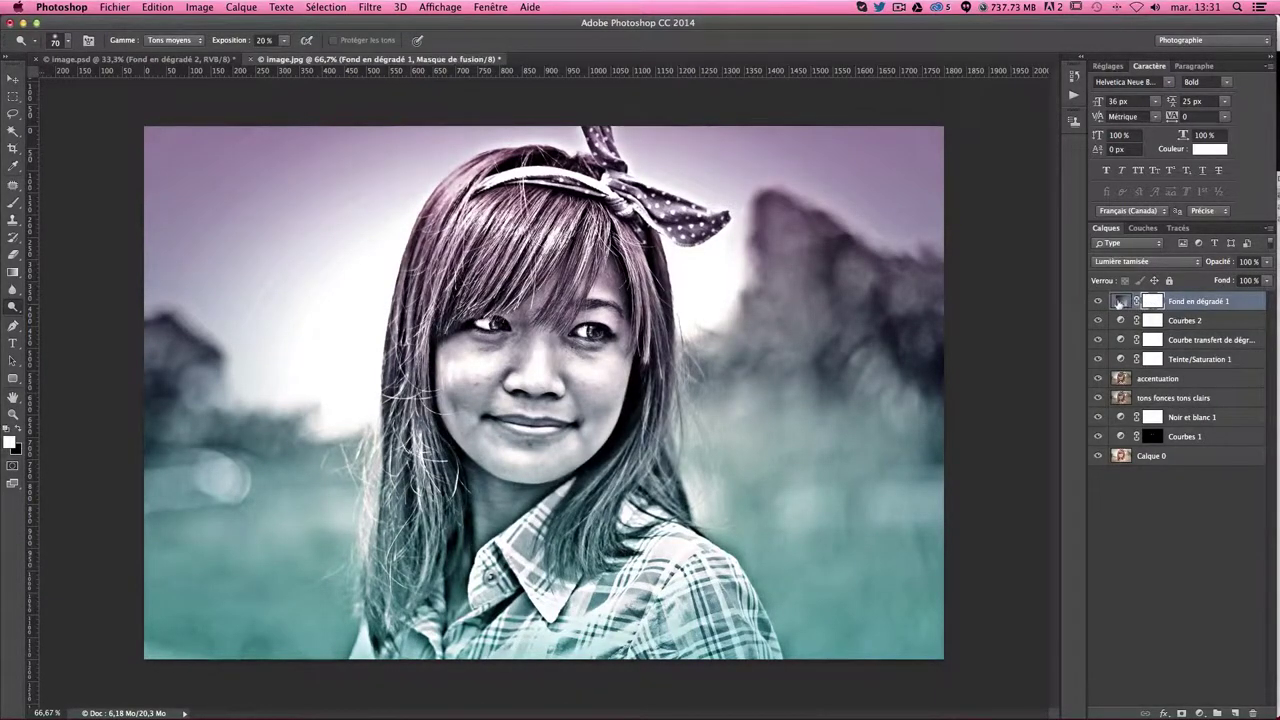
Switch the gradient fill's style to Radial.
double_click(1119, 301)
left_click_drag(620, 189, 922, 198)
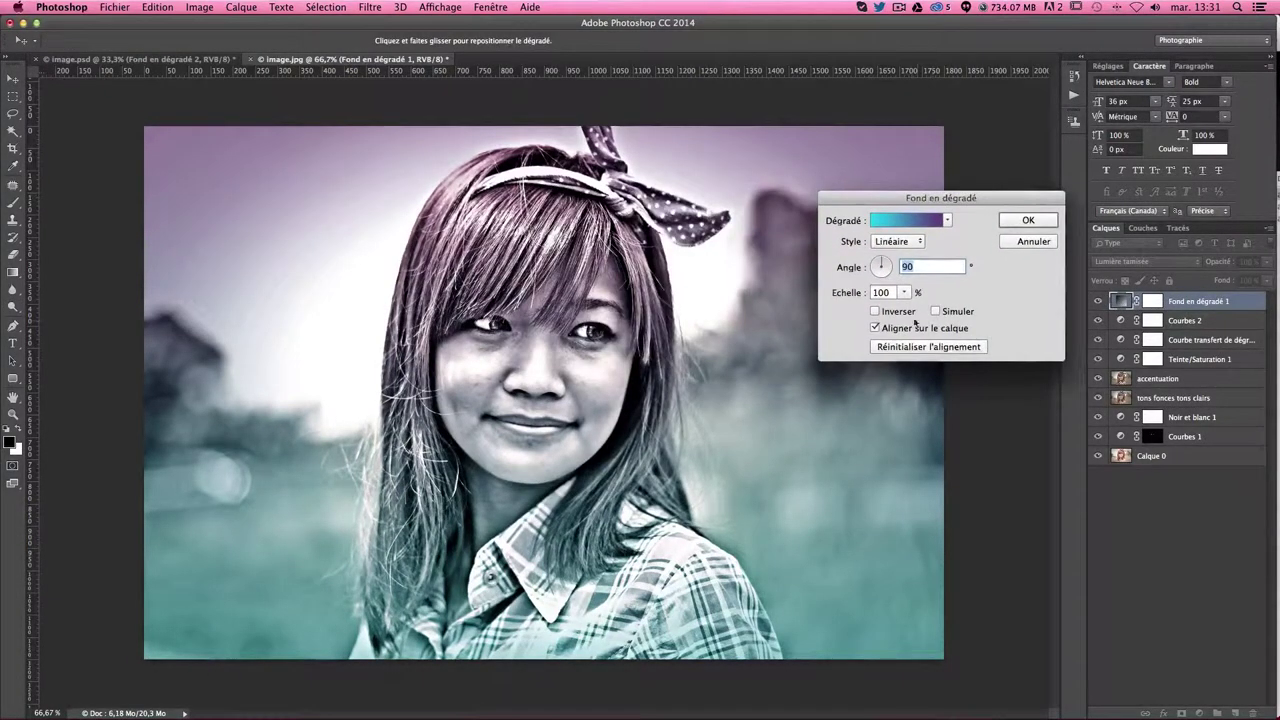
left_click(876, 312)
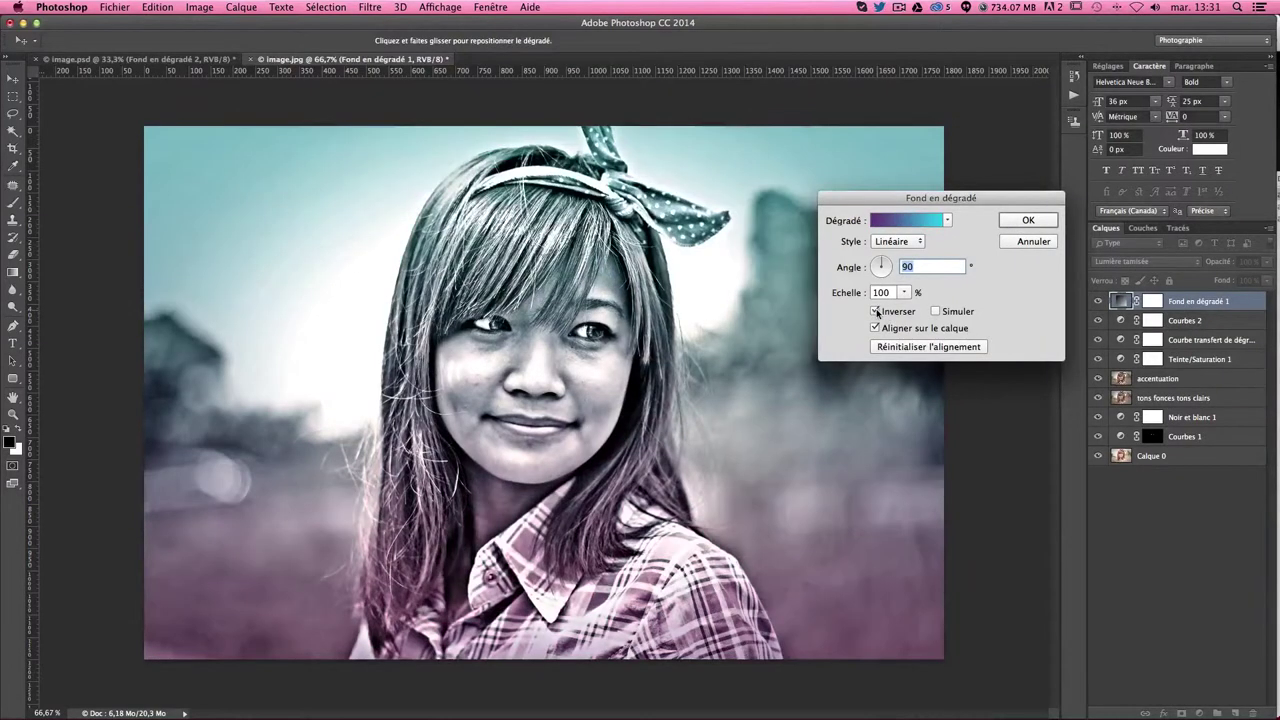
left_click(897, 245)
left_click(893, 250)
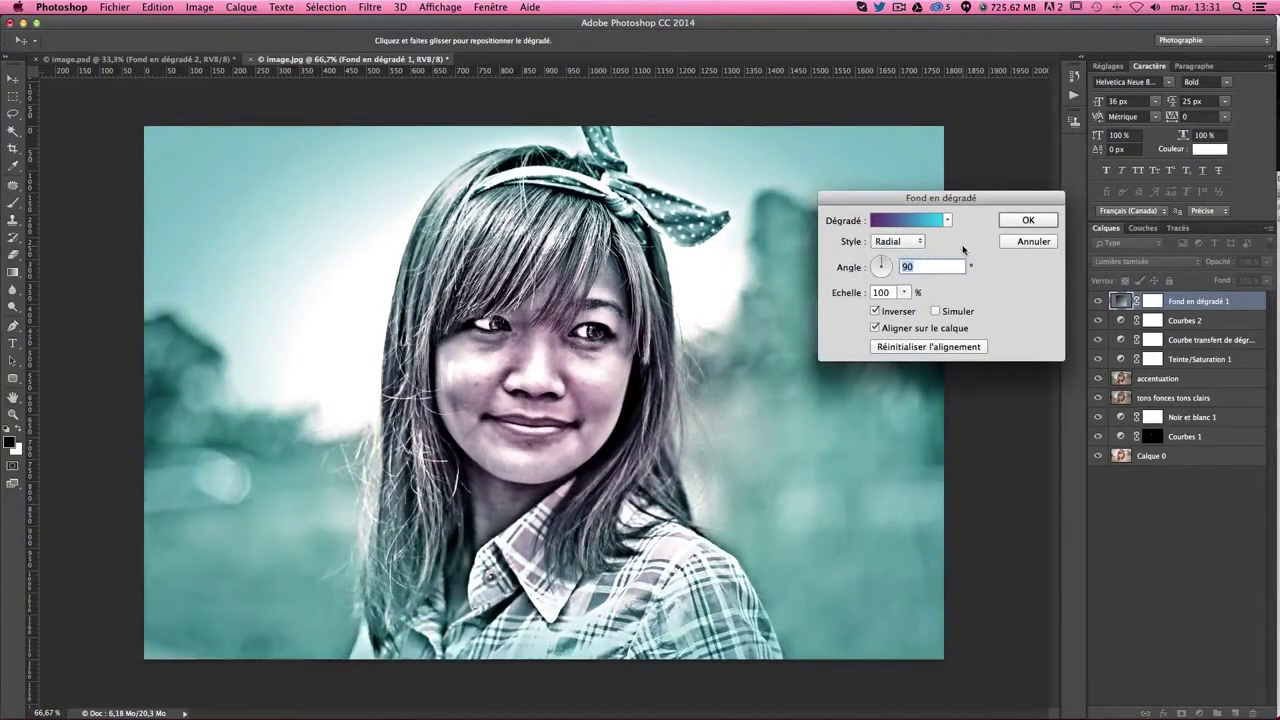
left_click(878, 312)
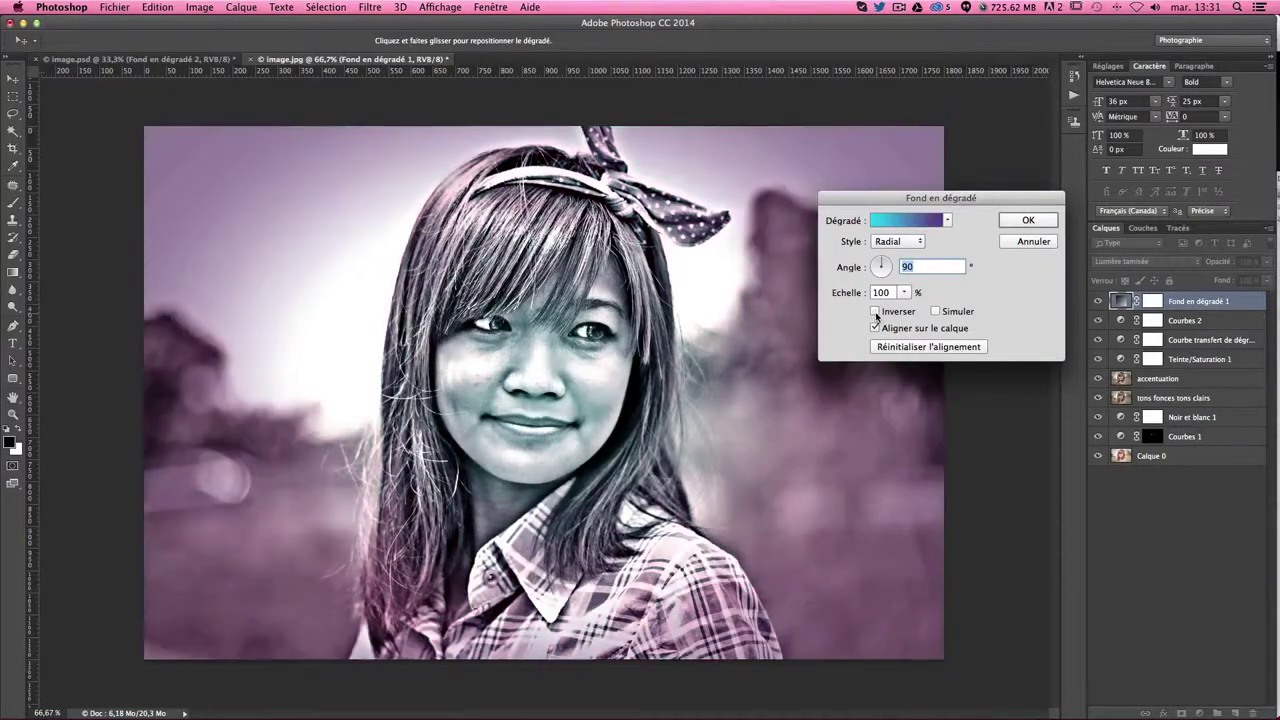
Change the gradient's cyan stop to orange and raise the scale to 166%.
left_click(890, 220)
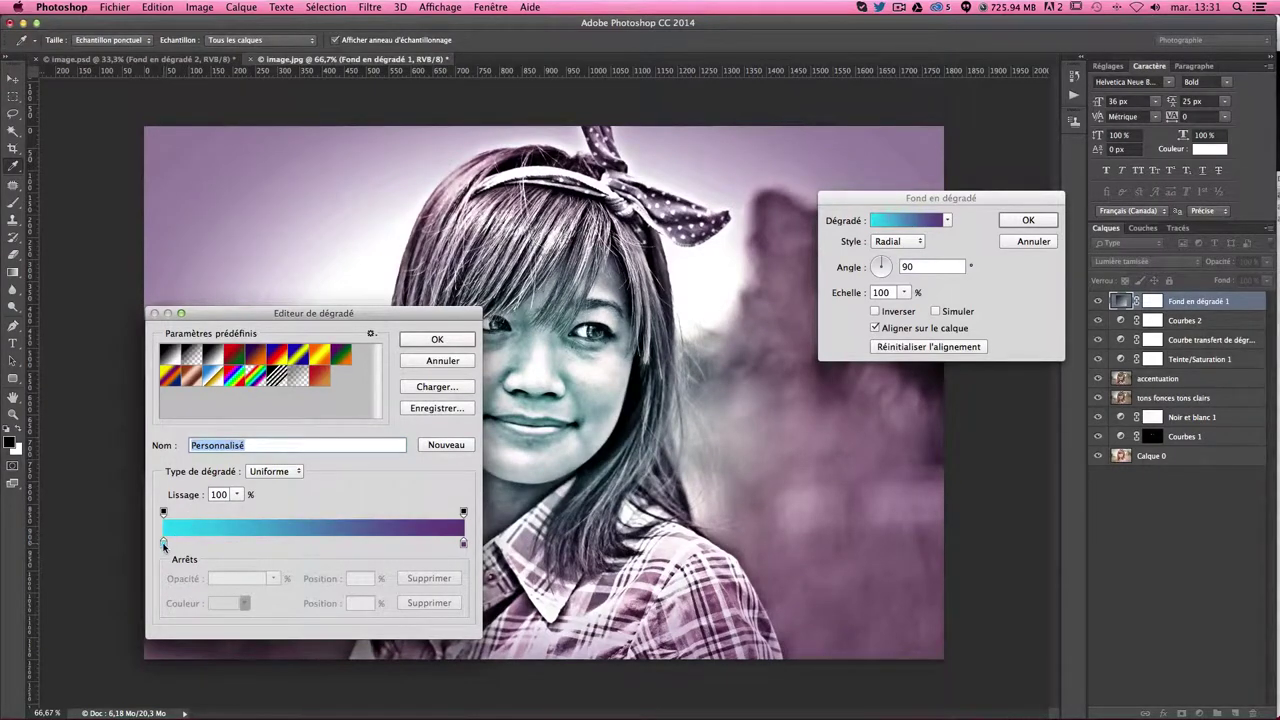
double_click(164, 545)
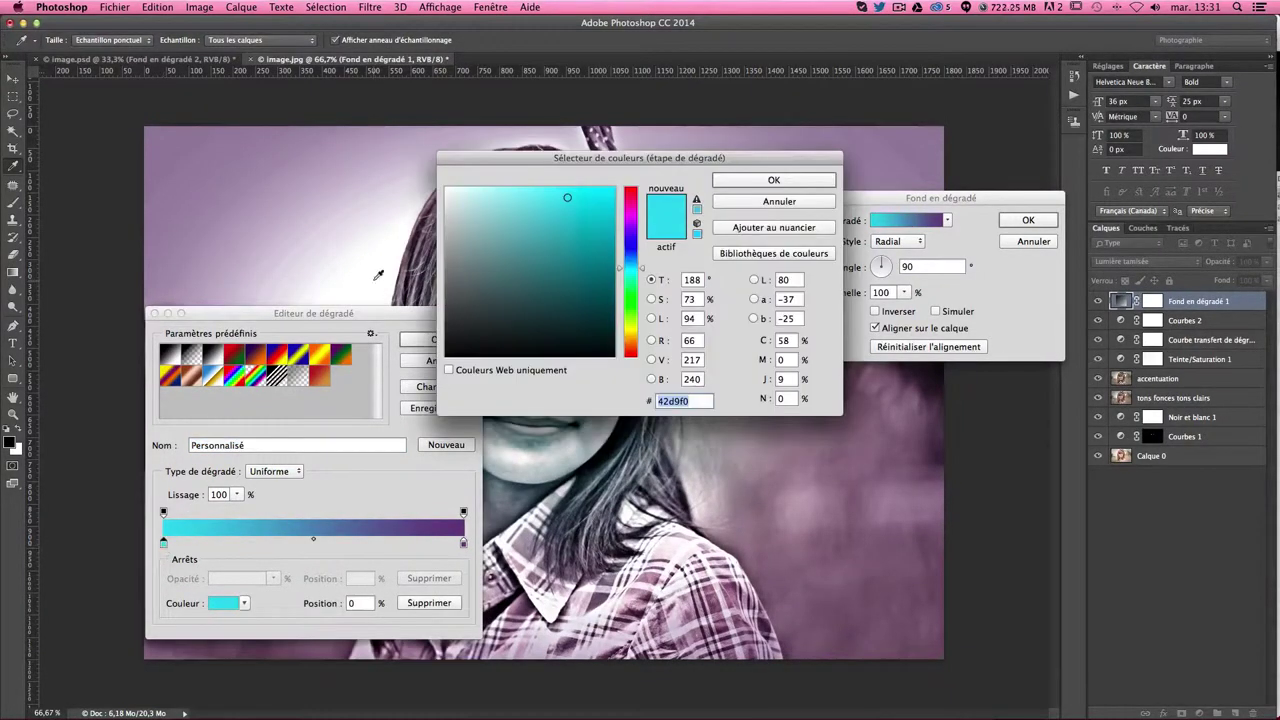
left_click(631, 345)
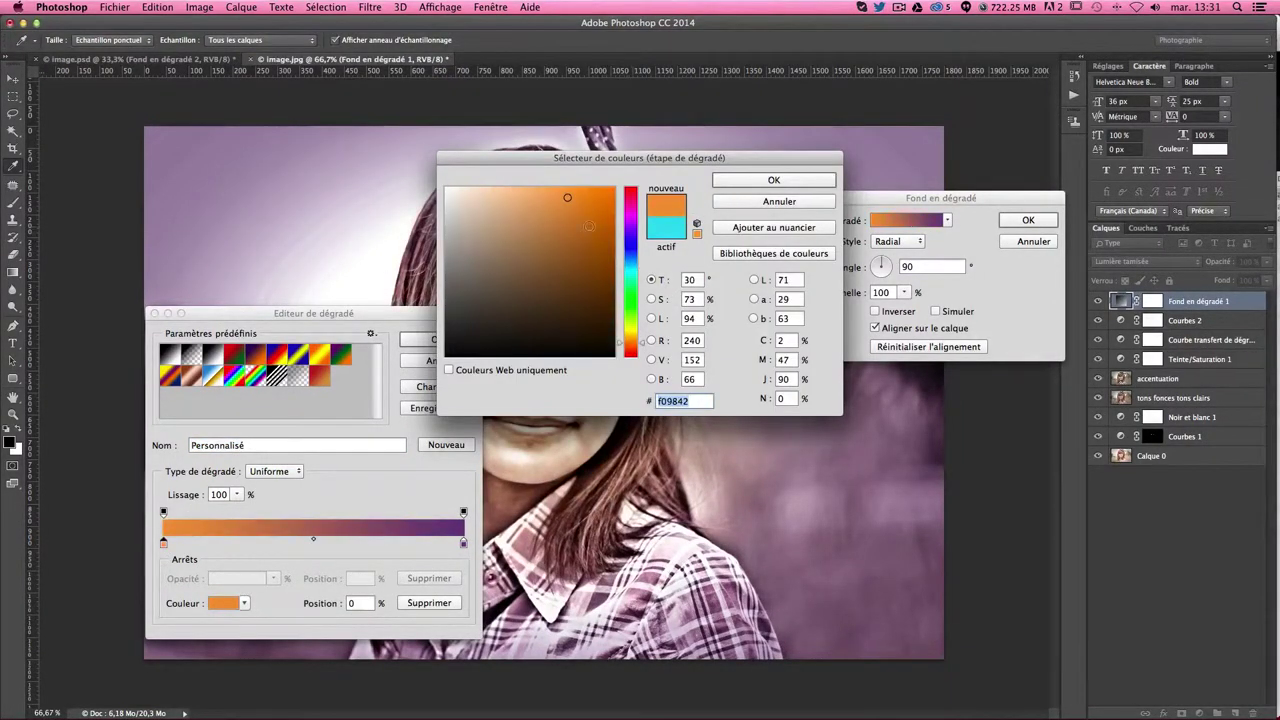
left_click(752, 182)
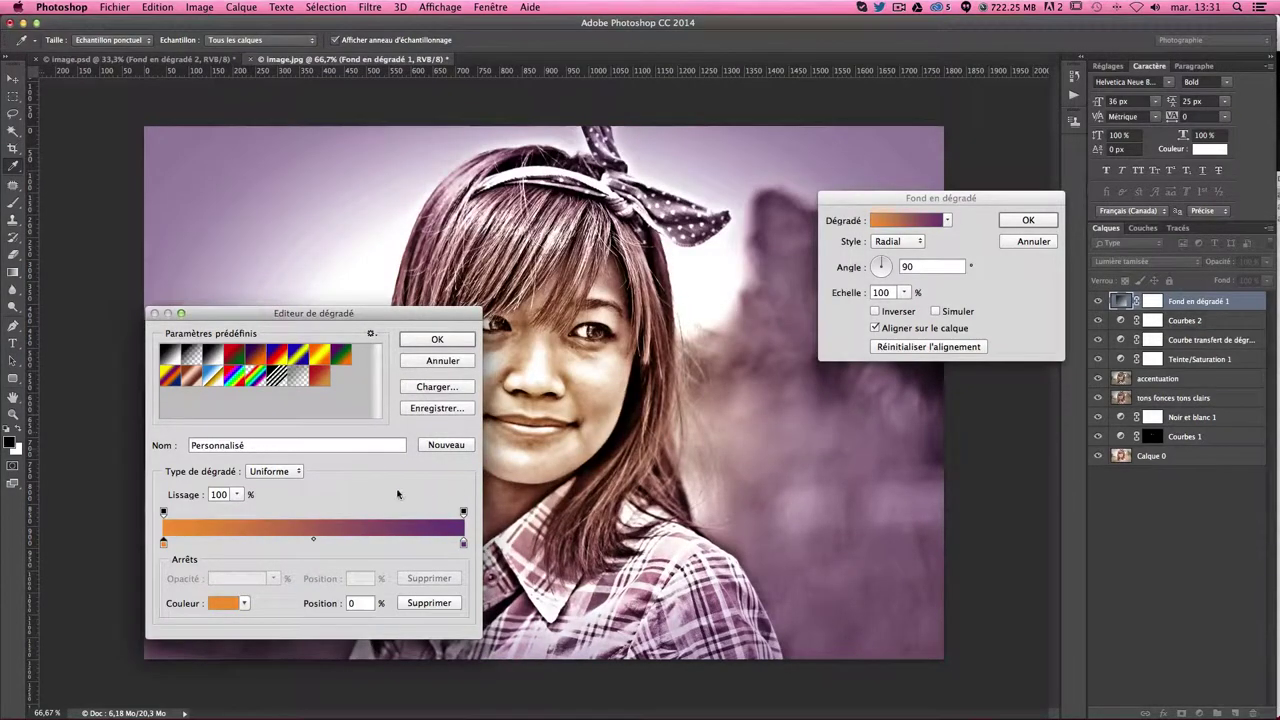
left_click(437, 339)
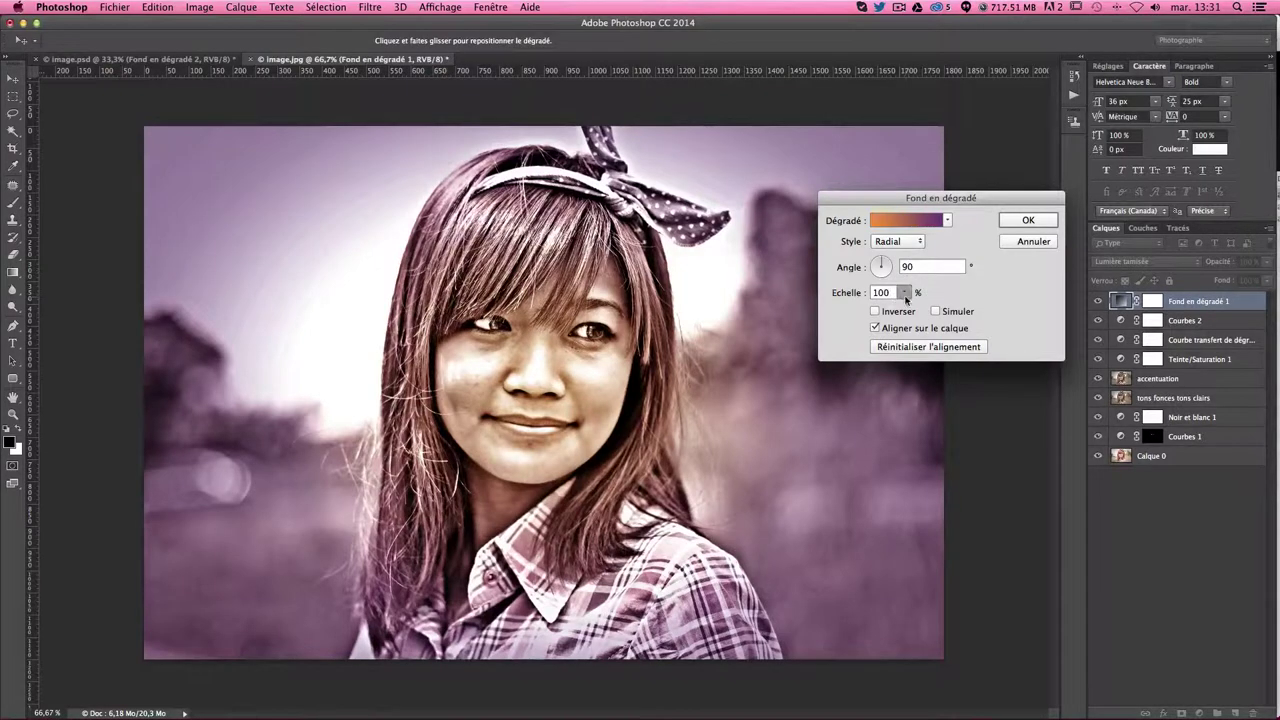
left_click_drag(904, 292, 911, 311)
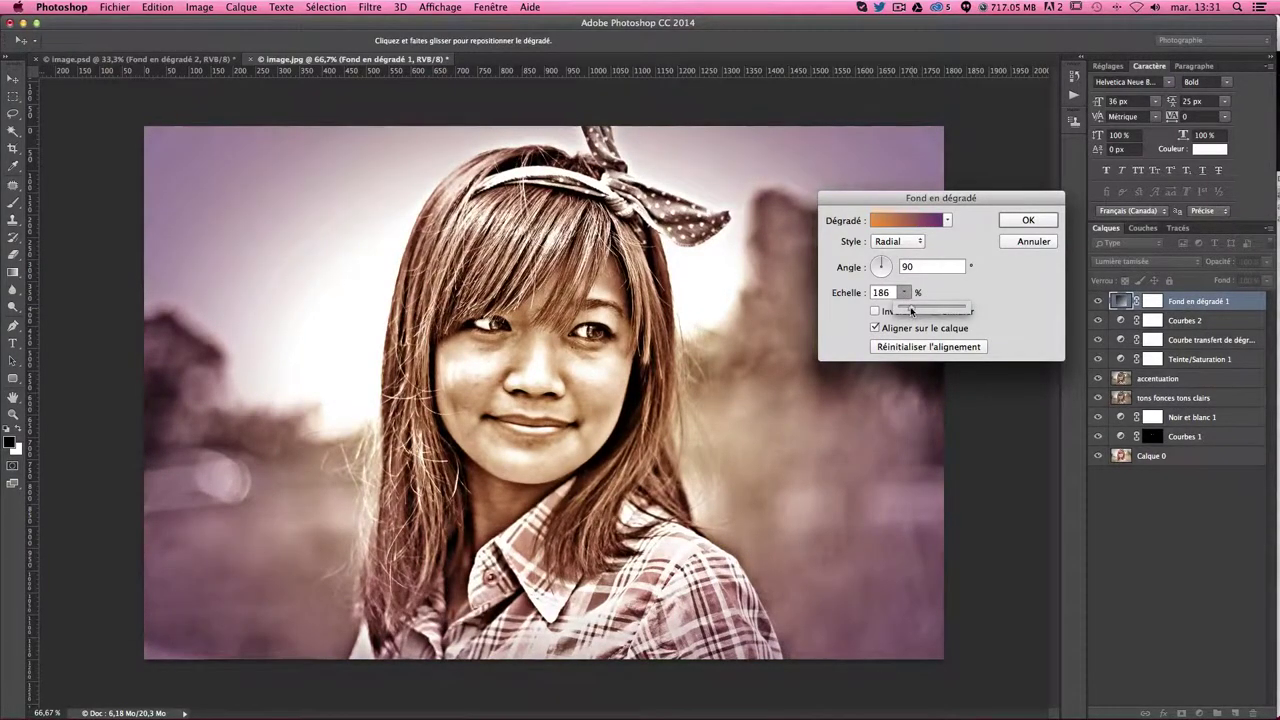
left_click(1028, 220)
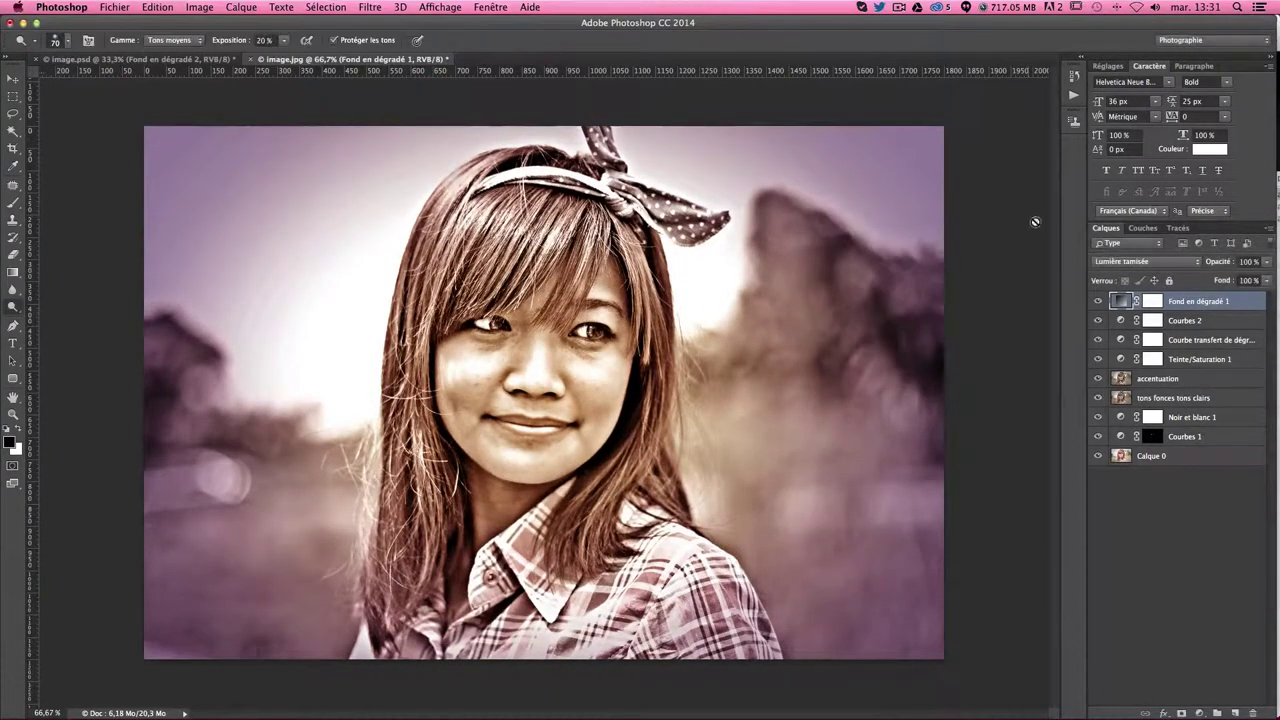
Set the gradient fill layer to 50% opacity and stamp all visible layers into Calque 1.
left_click(1267, 261)
left_click_drag(1266, 276, 1255, 279)
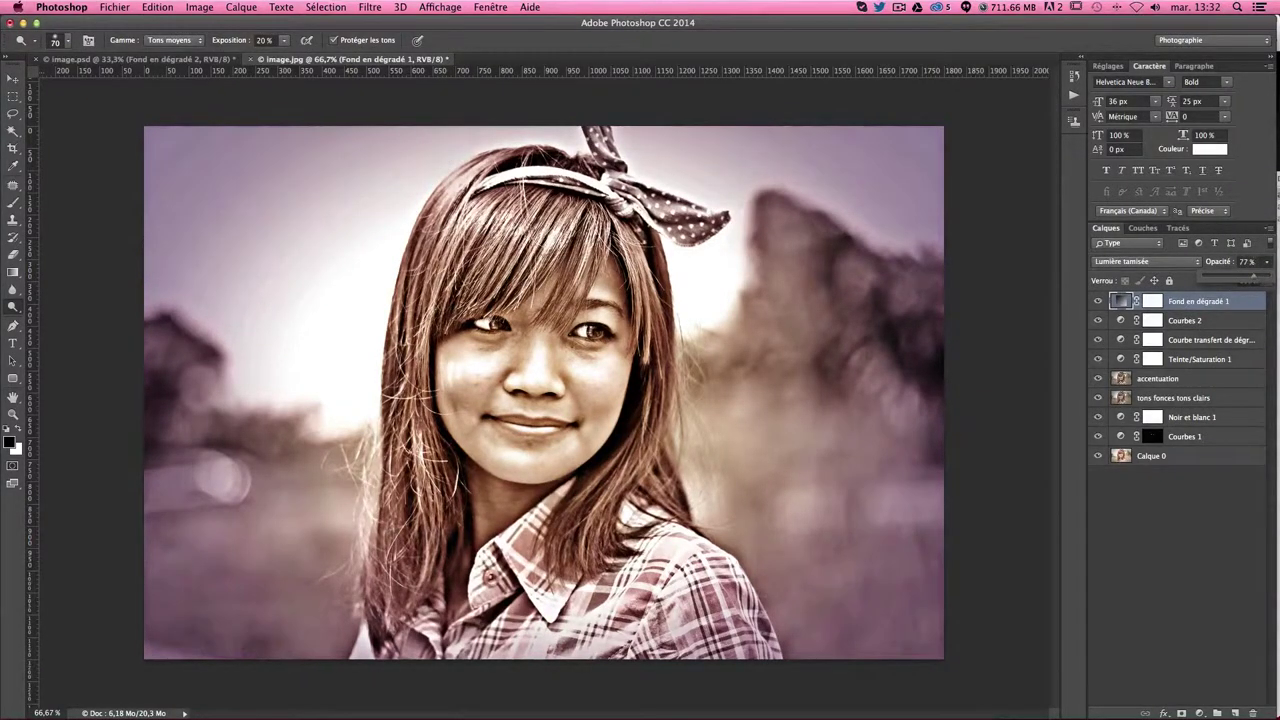
key("Return")
type("50")
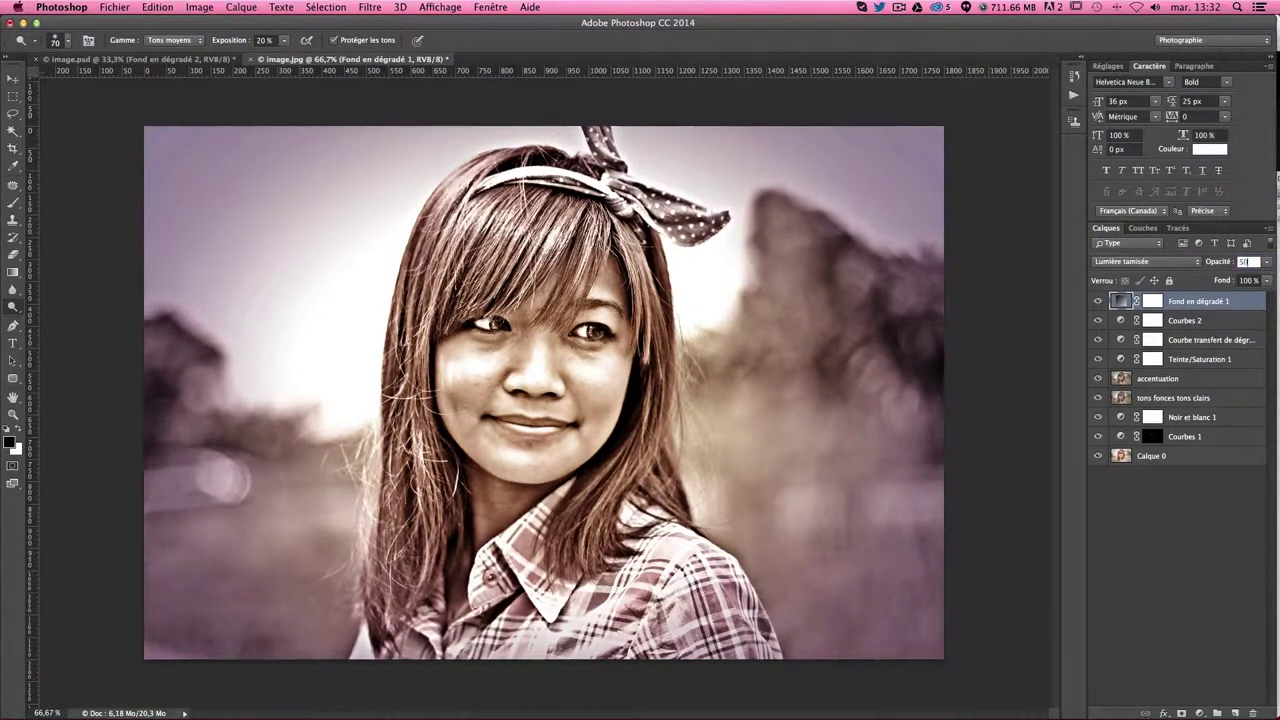
key("Return")
key("ctrl+alt+shift+e")
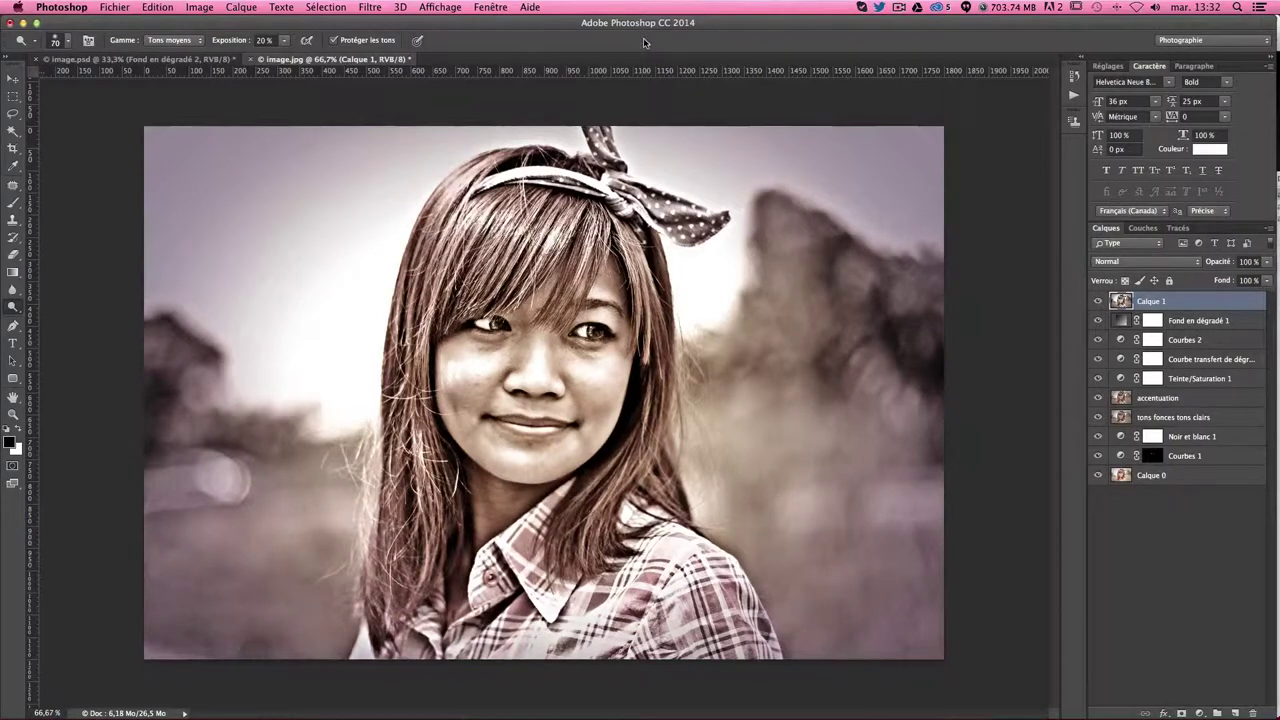
Open Camera Raw on the merged layer: Température +7, Teinte +13, exposure reset, contrast lowered.
left_click(400, 7)
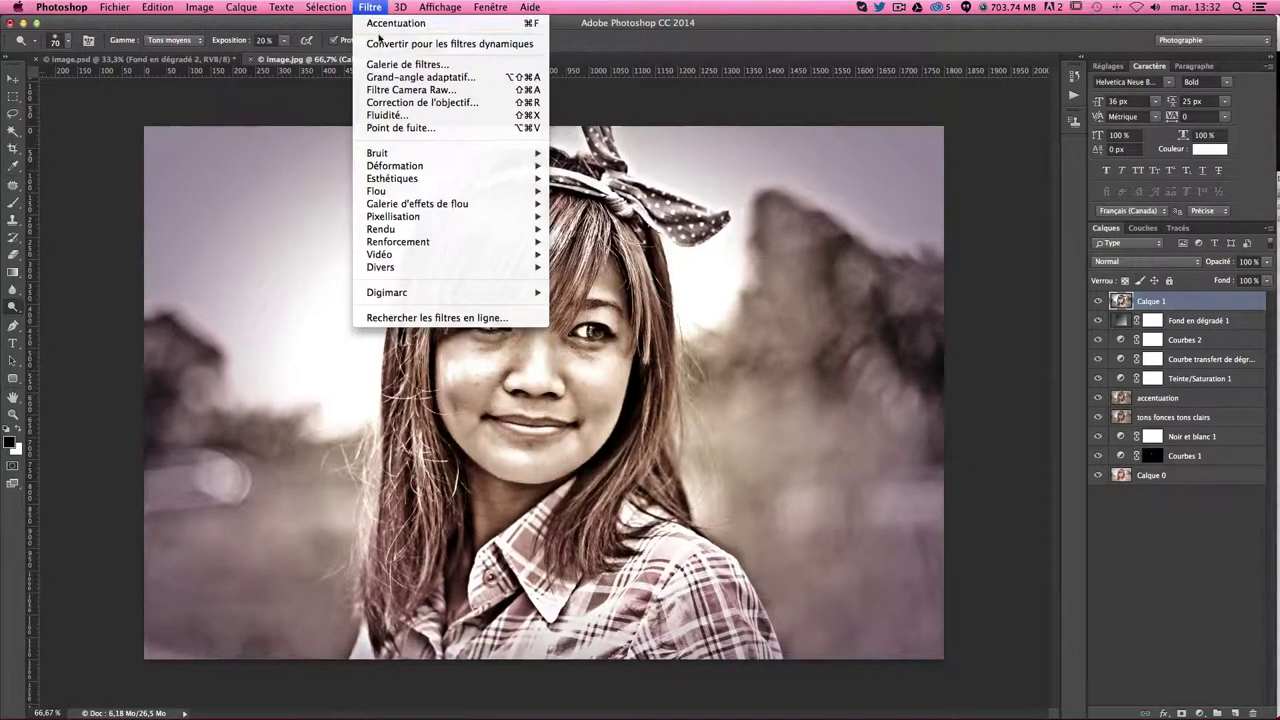
left_click(398, 90)
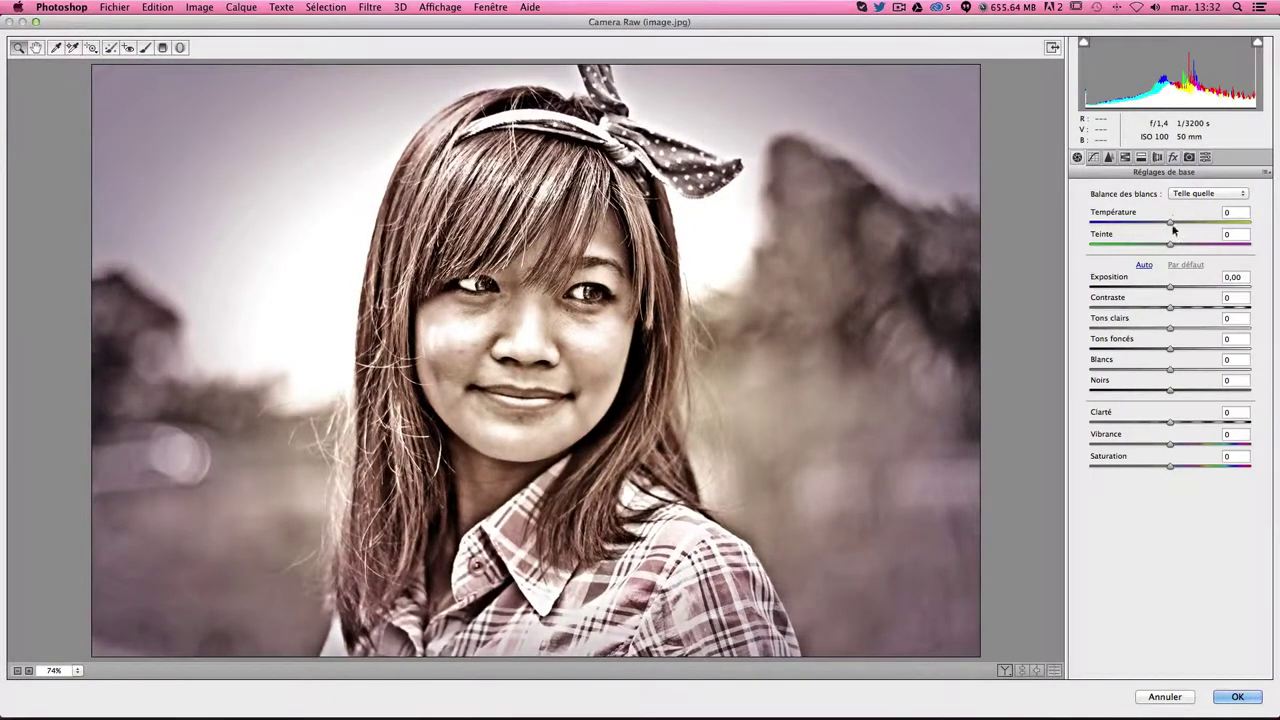
left_click_drag(1170, 222, 1162, 222)
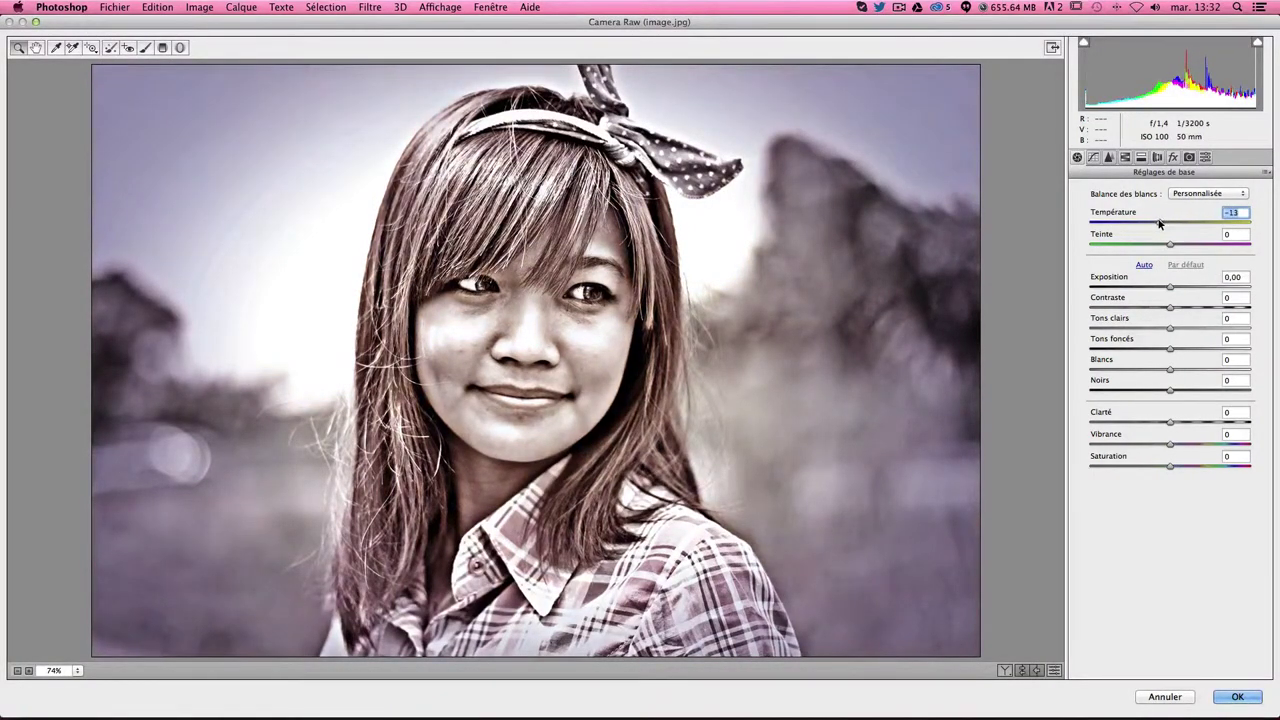
left_click_drag(1162, 222, 1193, 244)
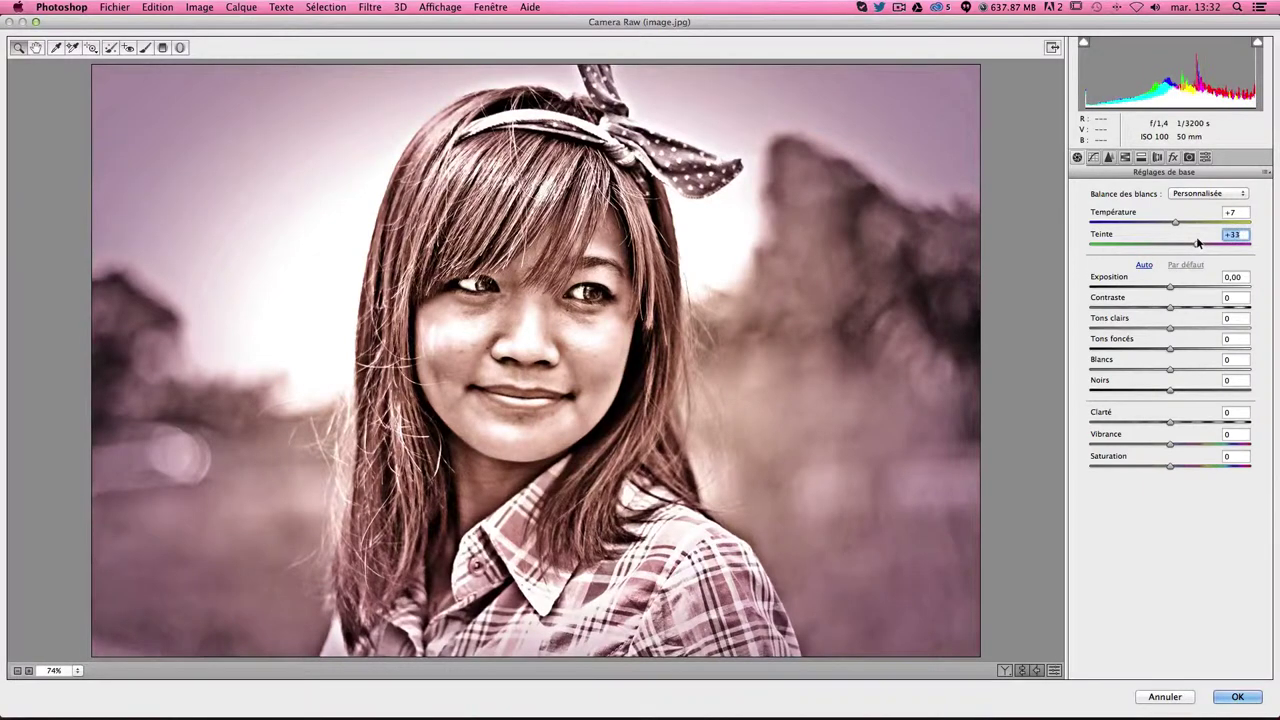
mouse_move(1197, 242)
left_mouse_down()
mouse_move(1167, 241)
mouse_move(1180, 238)
left_mouse_up()
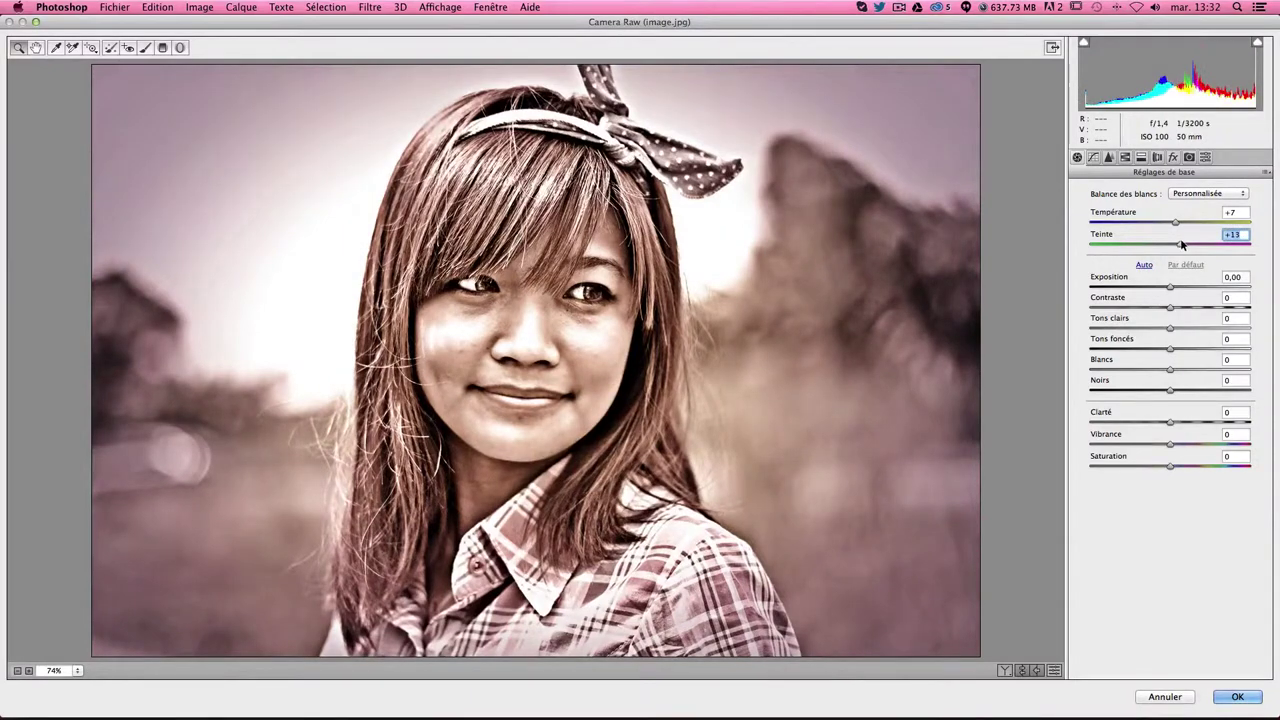
mouse_move(1170, 289)
left_mouse_down()
mouse_move(1150, 291)
mouse_move(1177, 291)
left_mouse_up()
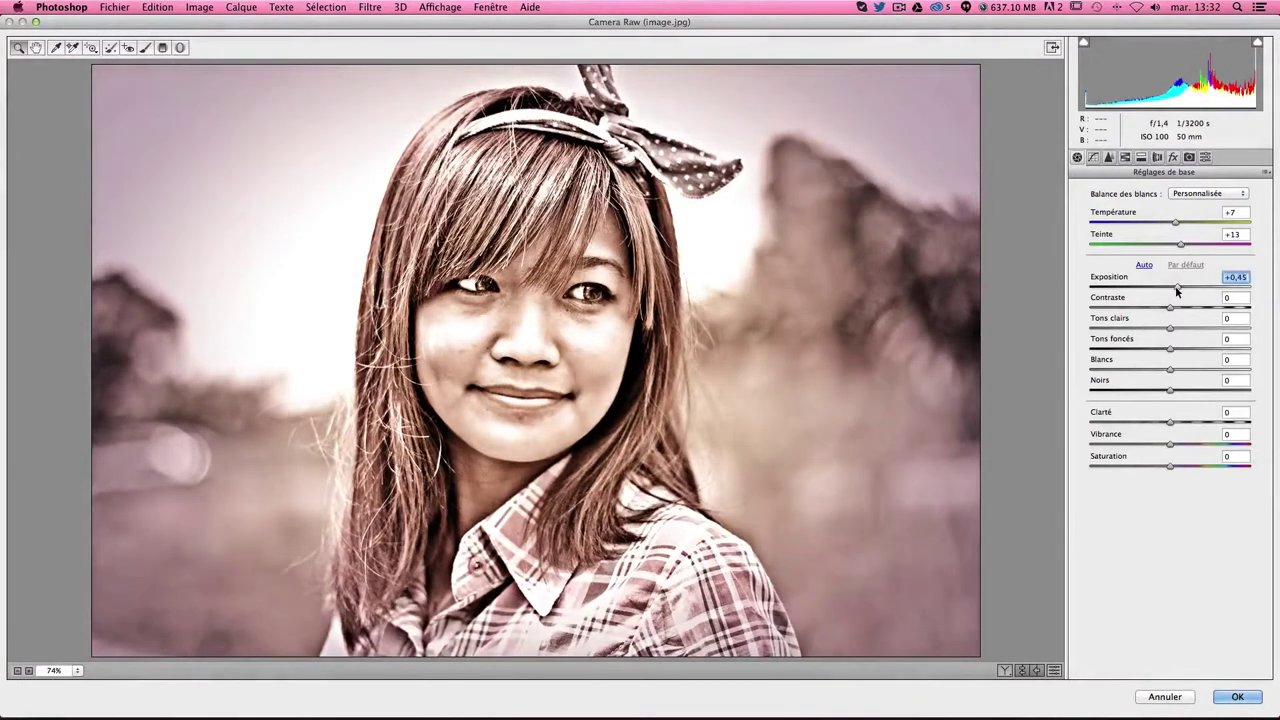
double_click(1177, 288)
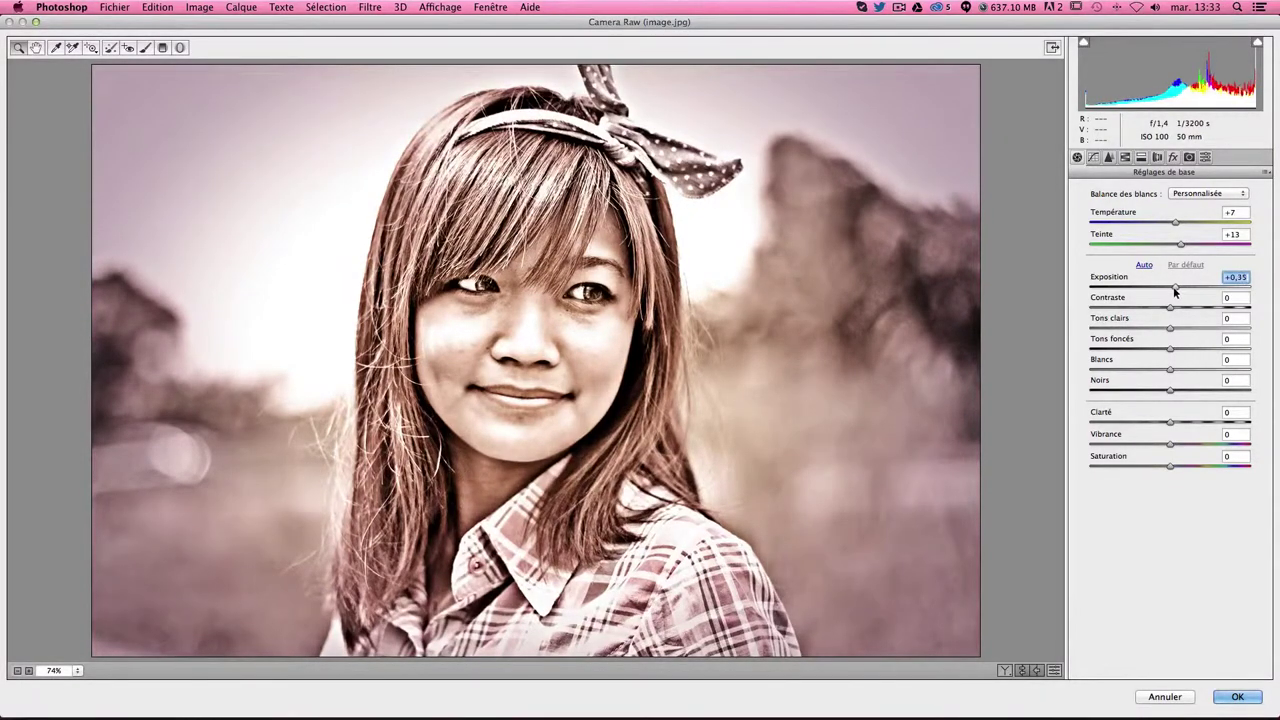
mouse_move(1169, 308)
left_mouse_down()
mouse_move(1143, 311)
mouse_move(1141, 350)
left_mouse_up()
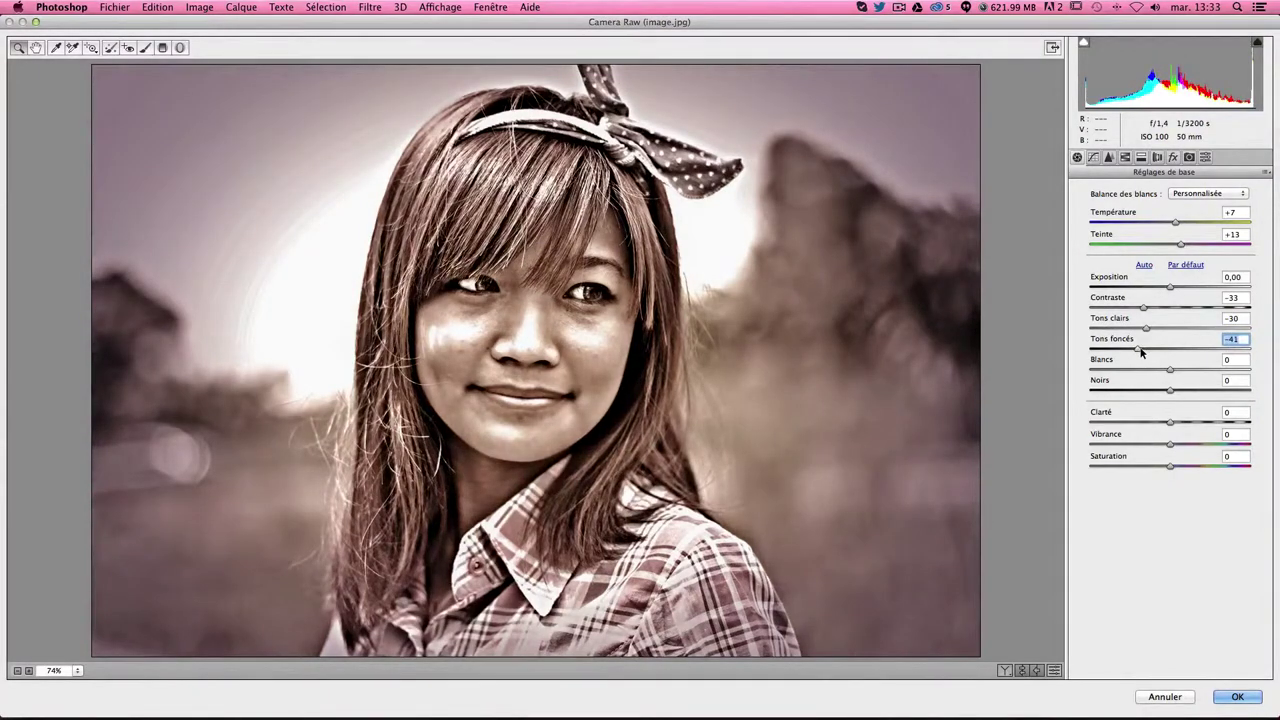
Set Tons foncés +17, Blancs -14, Noirs +40, Vibrance -32, Saturation +38, then apply Camera Raw.
mouse_move(1157, 352)
left_mouse_down()
mouse_move(1187, 350)
mouse_move(1214, 371)
mouse_move(1124, 371)
mouse_move(1158, 371)
left_mouse_up()
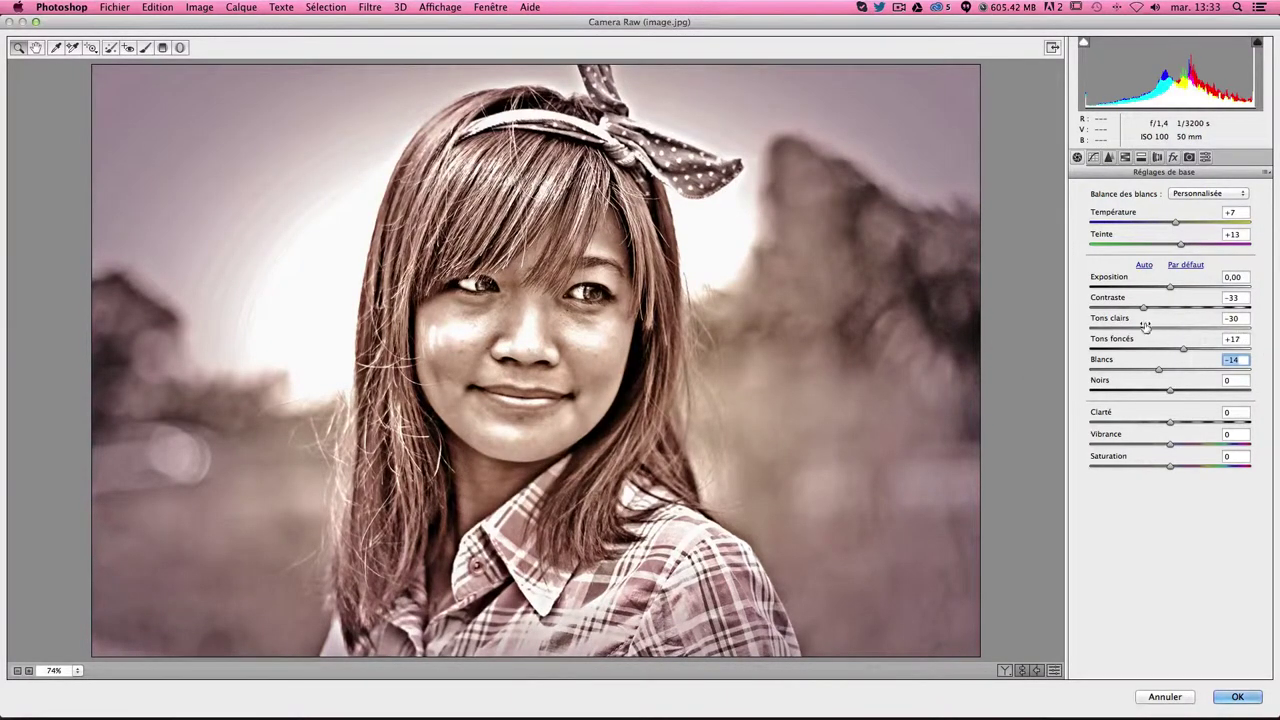
left_click(1143, 329)
mouse_move(1141, 330)
left_mouse_down()
mouse_move(1112, 331)
mouse_move(1200, 330)
mouse_move(1147, 335)
left_mouse_up()
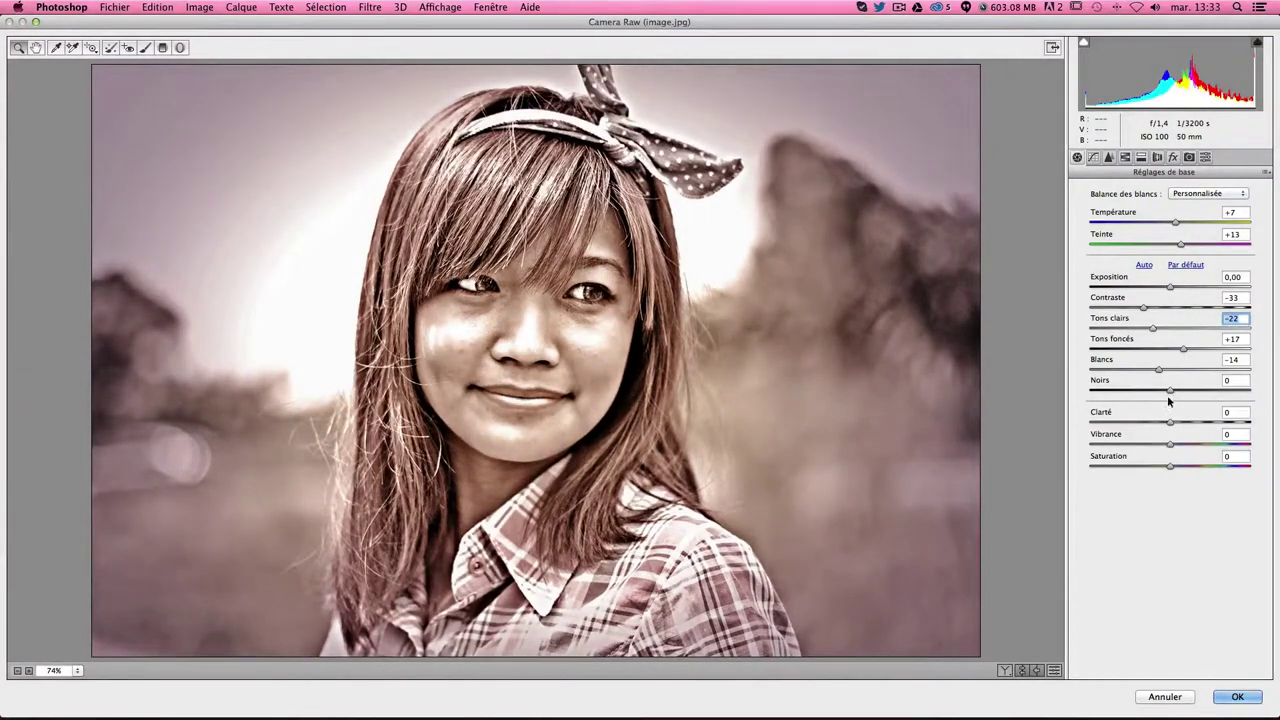
mouse_move(1168, 390)
left_mouse_down()
mouse_move(1105, 392)
mouse_move(1207, 389)
mouse_move(1118, 426)
mouse_move(1261, 424)
mouse_move(1165, 423)
left_mouse_up()
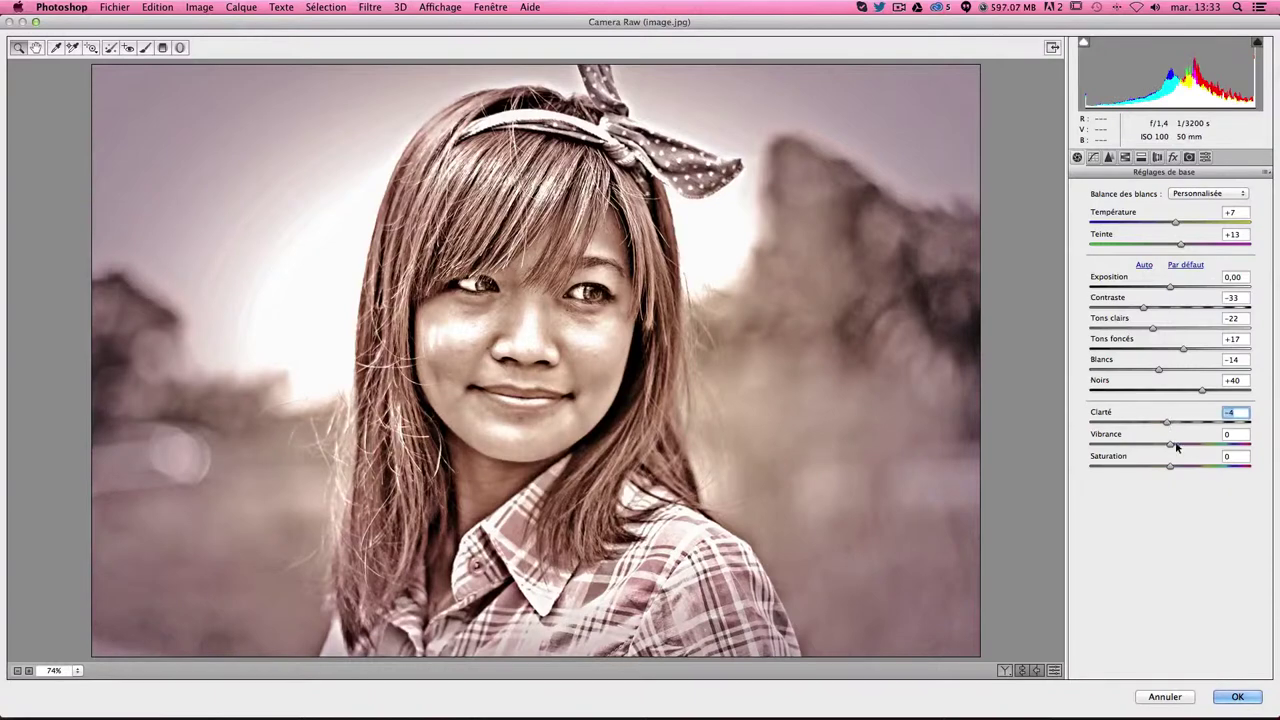
left_click_drag(1172, 444, 1154, 441)
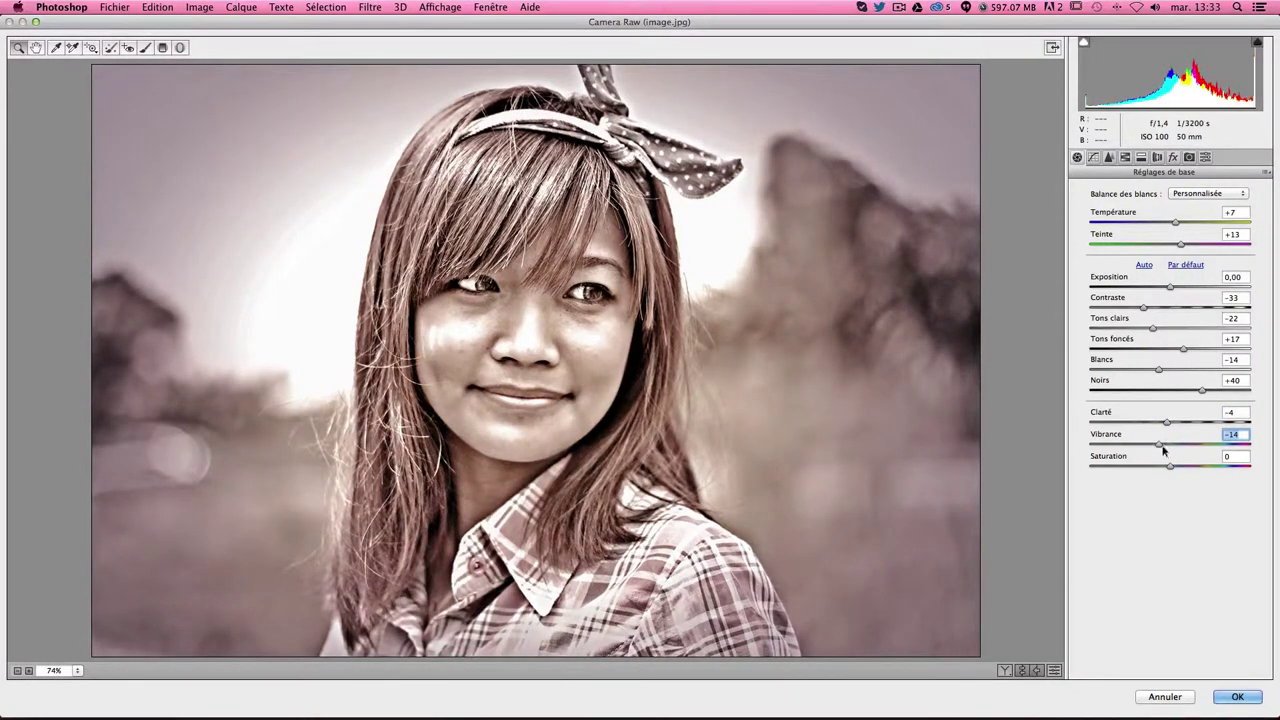
mouse_move(1172, 467)
left_mouse_down()
mouse_move(1154, 465)
mouse_move(1236, 466)
mouse_move(1143, 446)
mouse_move(1197, 465)
left_mouse_up()
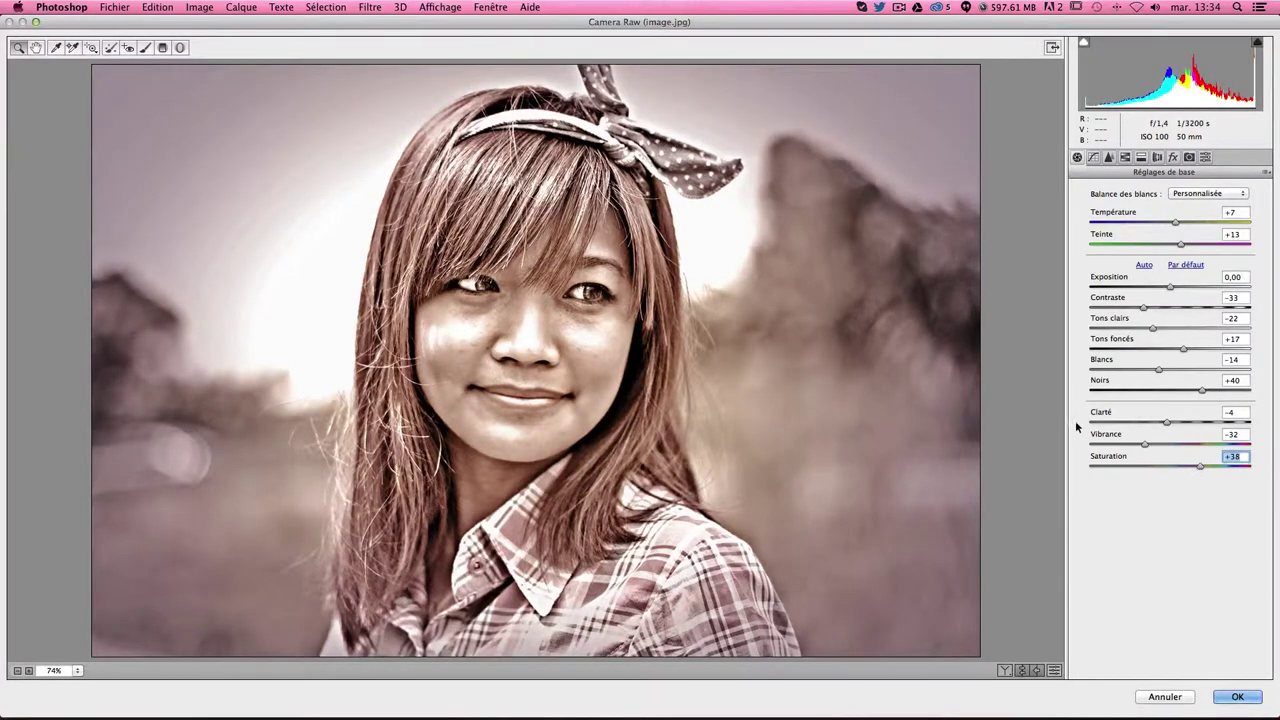
left_click(1238, 696)
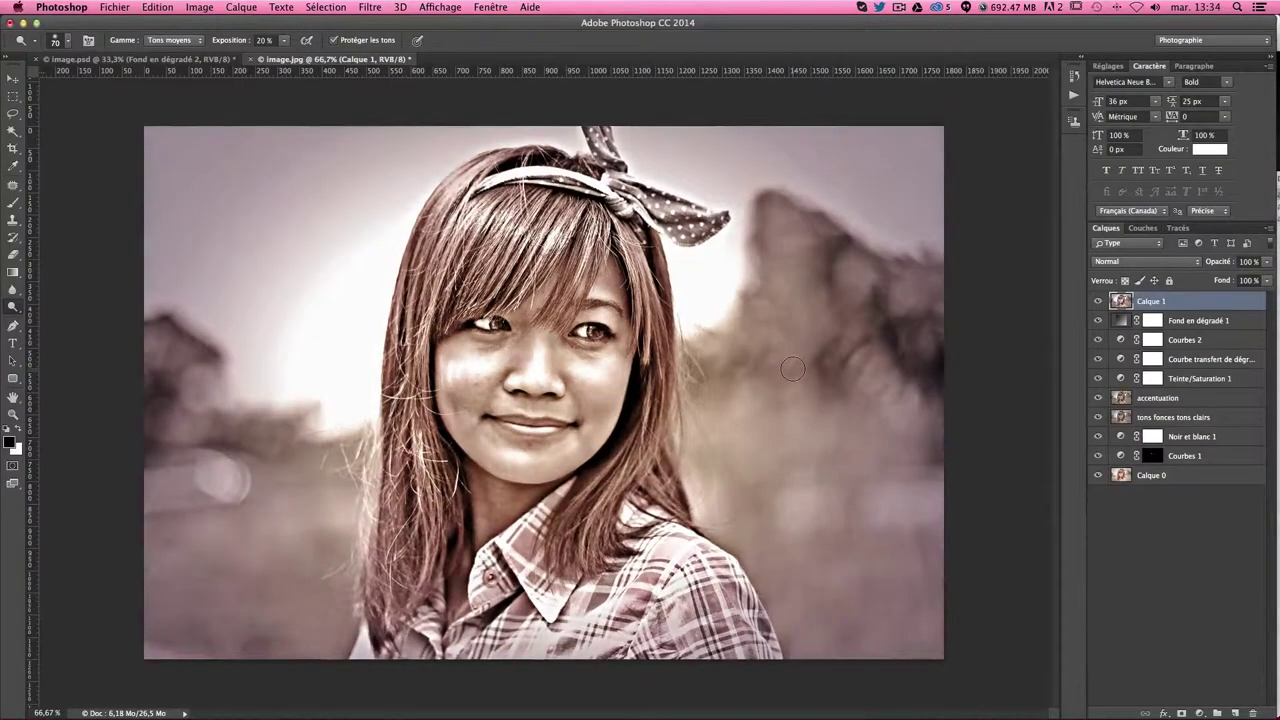
Zoom the face to 200% and switch to the Patch tool (Outil Pièce).
key("ctrl+1")
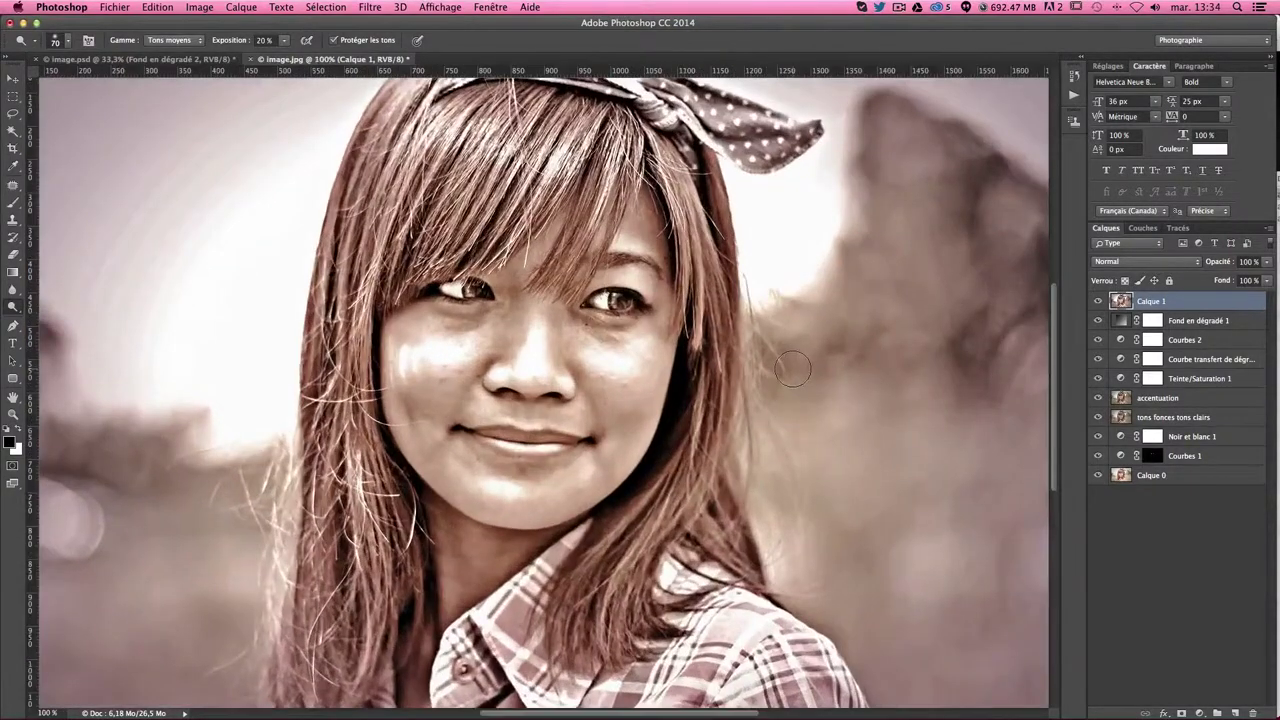
left_click_drag(13, 185, 115, 212)
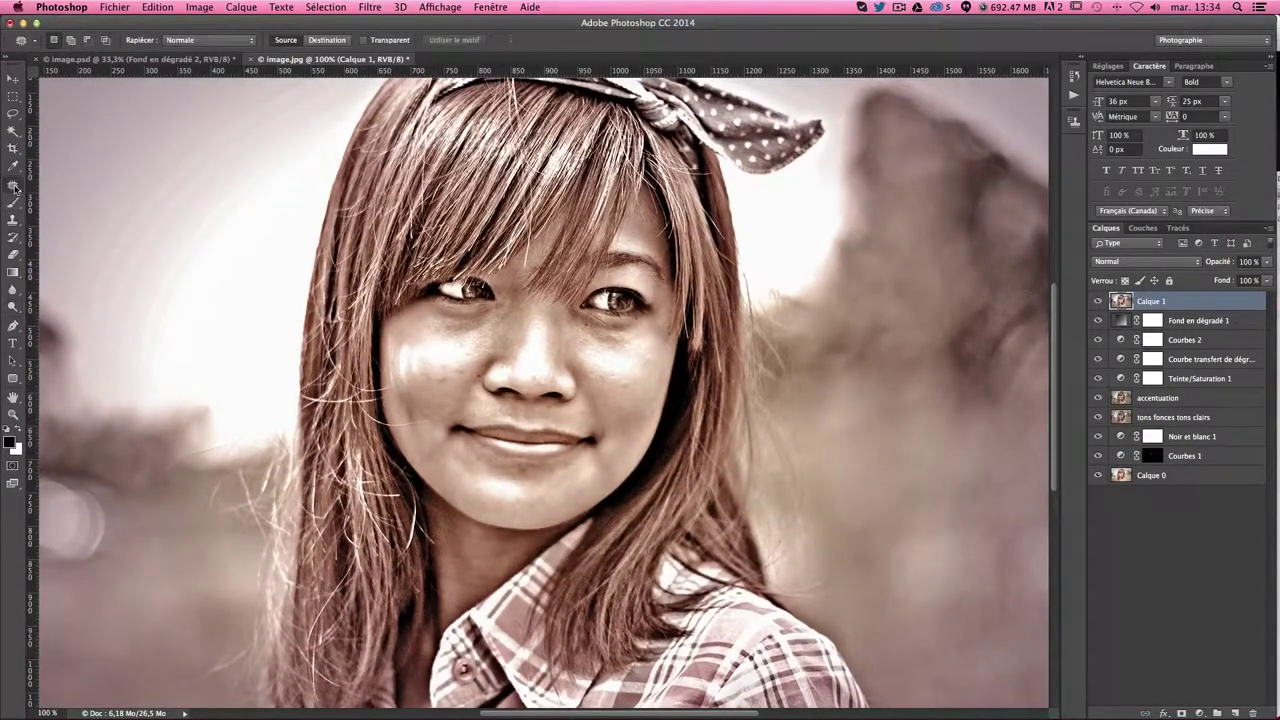
left_click(115, 209)
key("ctrl+plus")
scroll(458, 349, "left", 3)
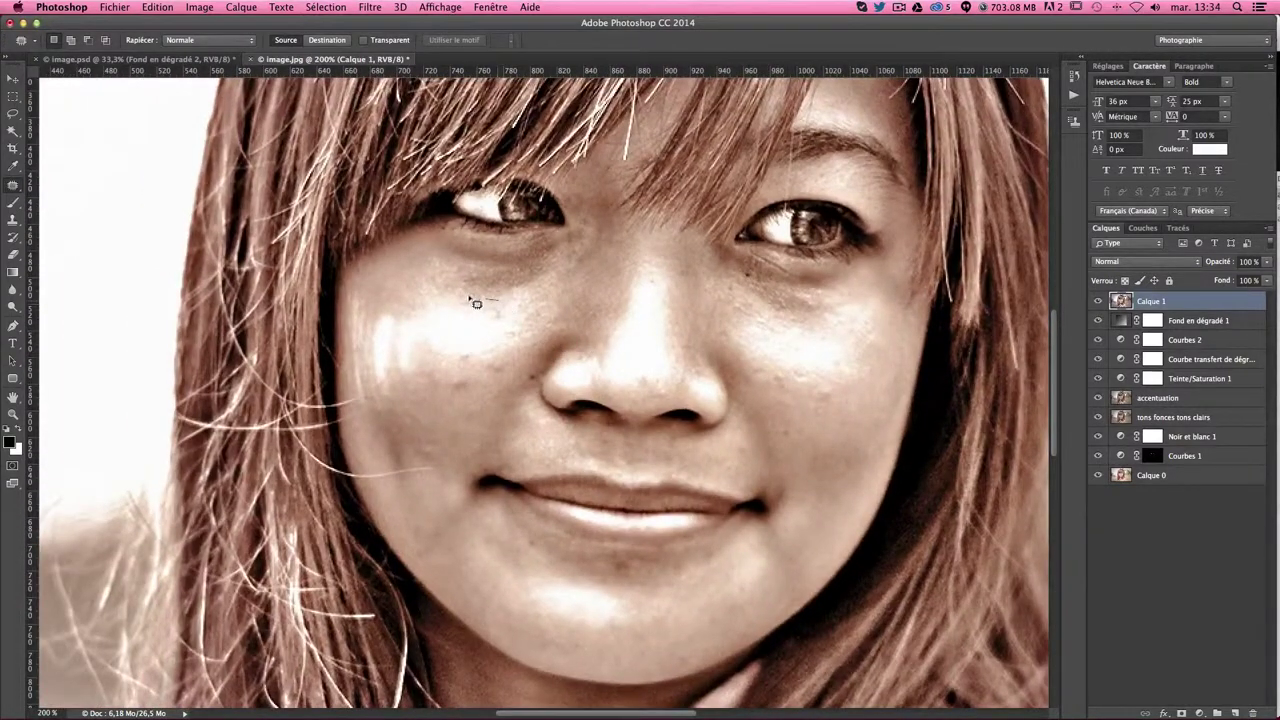
Patch the bright cheek area and two spots under the eyes, deselecting after each.
mouse_move(470, 300)
left_mouse_down()
mouse_move(400, 314)
mouse_move(434, 340)
mouse_move(508, 320)
mouse_move(450, 330)
mouse_move(468, 408)
mouse_move(448, 400)
left_mouse_up()
key("ctrl+d")
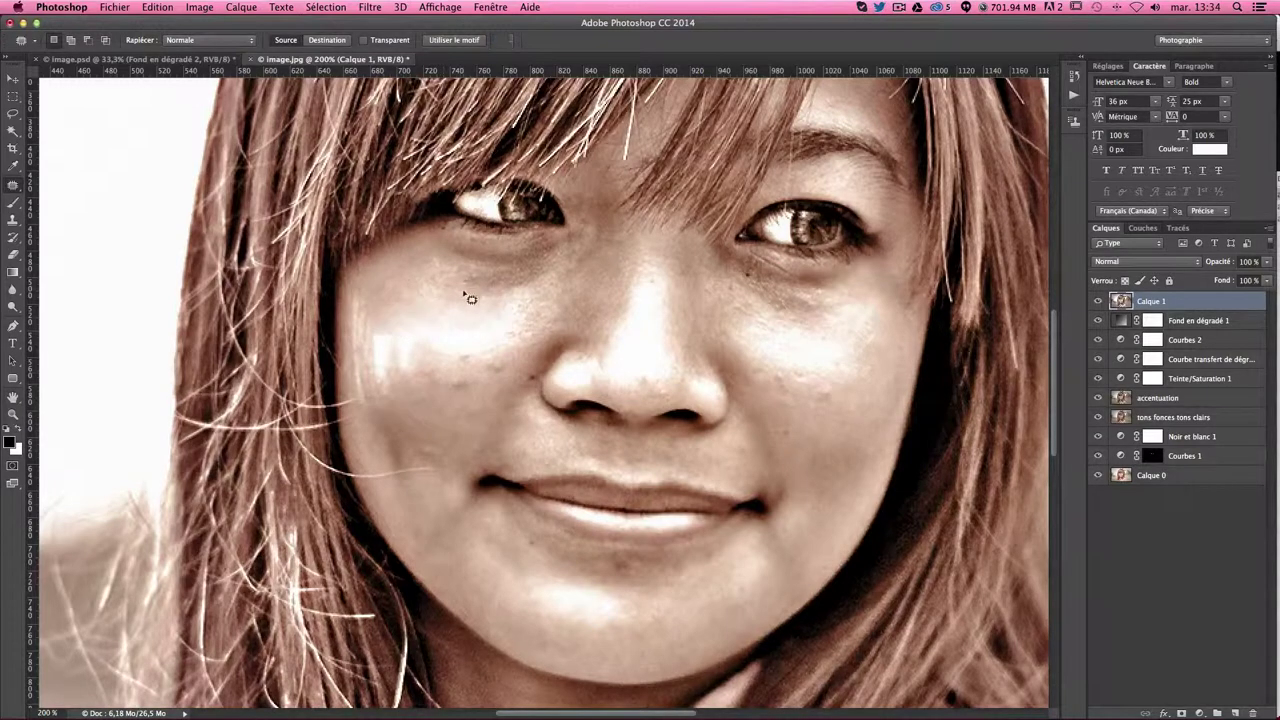
mouse_move(470, 298)
left_mouse_down()
mouse_move(508, 291)
mouse_move(528, 337)
mouse_move(448, 354)
mouse_move(479, 309)
mouse_move(463, 414)
left_mouse_up()
key("ctrl+d")
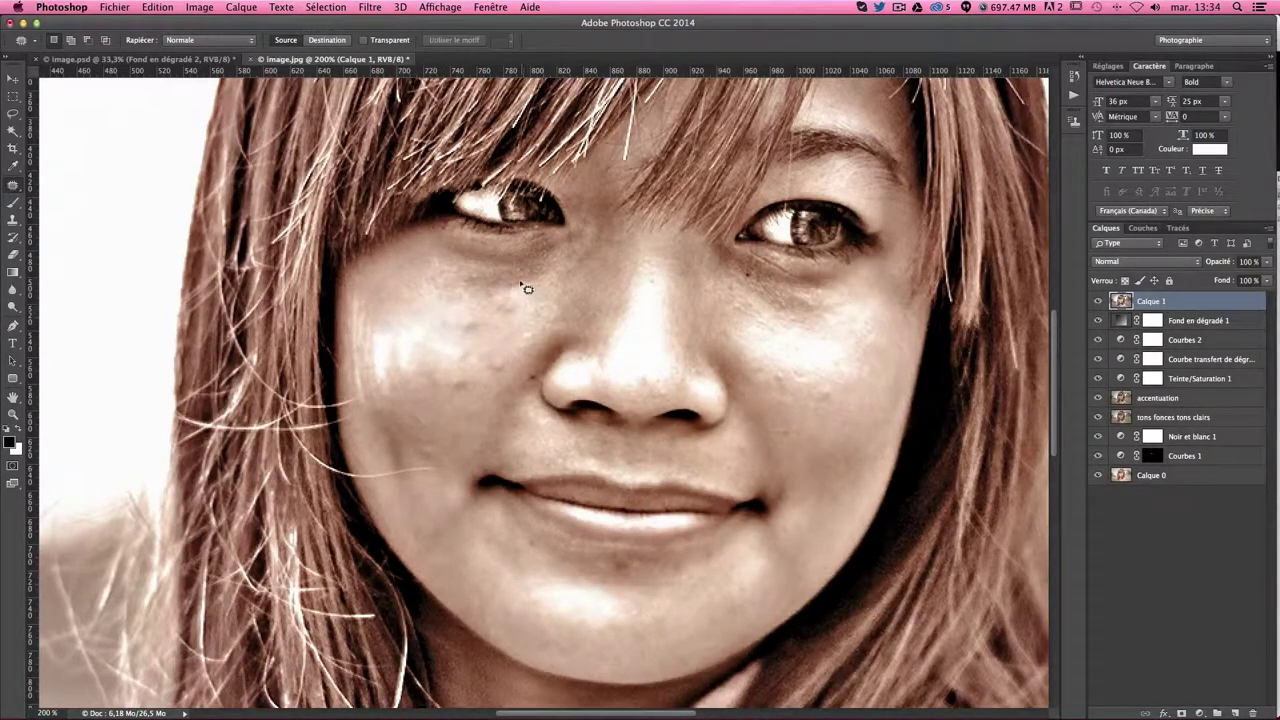
mouse_move(527, 288)
left_mouse_down()
mouse_move(466, 314)
mouse_move(534, 300)
mouse_move(528, 290)
mouse_move(464, 342)
left_mouse_up()
key("Return")
Patch a spot on the left cheek and the nose bridge with clean nearby skin.
mouse_move(388, 377)
left_mouse_down()
mouse_move(390, 331)
mouse_move(378, 350)
mouse_move(397, 291)
left_mouse_up()
left_click_drag(404, 368, 401, 338)
key("Return")
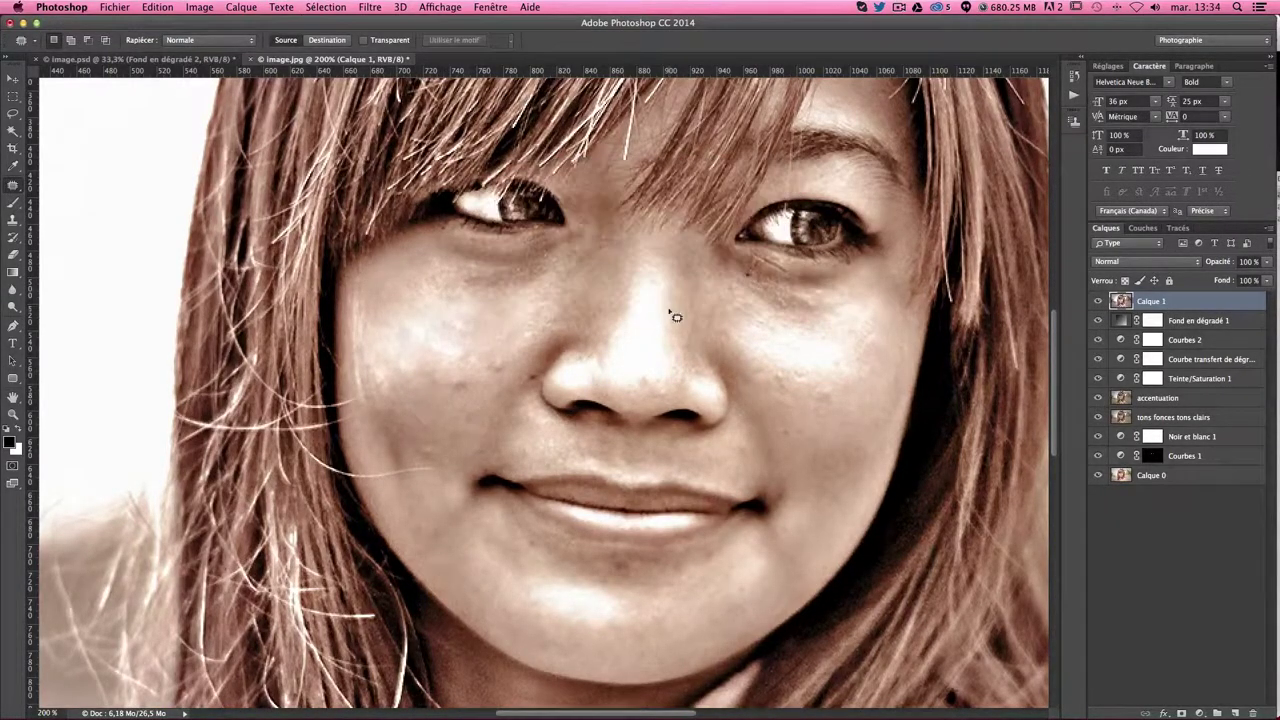
left_click_drag(641, 263, 614, 362)
left_click_drag(641, 278, 594, 277)
key("ctrl+d")
mouse_move(635, 341)
left_mouse_down()
mouse_move(654, 286)
mouse_move(671, 329)
mouse_move(674, 282)
mouse_move(654, 286)
mouse_move(686, 300)
mouse_move(678, 350)
mouse_move(666, 300)
mouse_move(680, 323)
left_mouse_up()
key("ctrl+d")
key("ctrl+d")
Patch the spot by the left nostril plus the mole and spots beside the nostril.
key("ctrl+d")
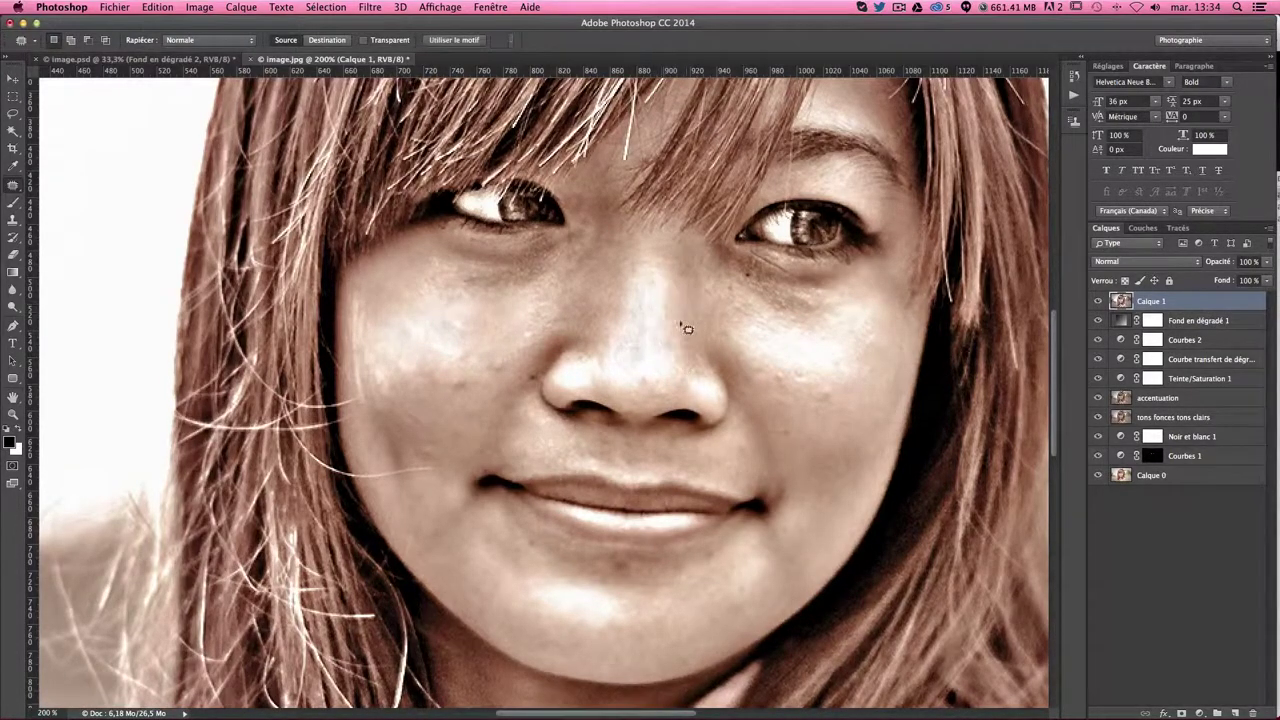
left_click_drag(563, 390, 597, 378)
key("ctrl+d")
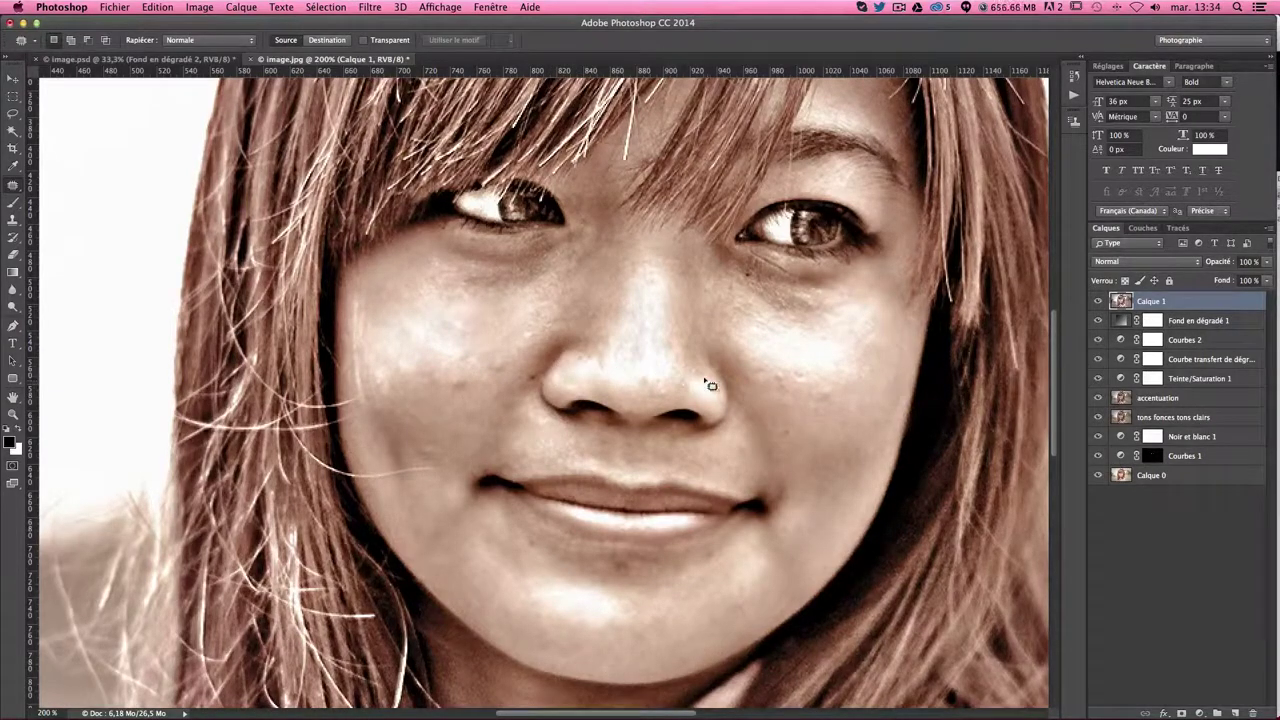
mouse_move(722, 407)
left_mouse_down()
mouse_move(690, 388)
mouse_move(700, 449)
mouse_move(741, 438)
left_mouse_up()
key("ctrl+d")
left_click_drag(566, 381, 559, 377)
key("ctrl+d")
mouse_move(594, 371)
left_mouse_down()
mouse_move(600, 385)
mouse_move(622, 372)
left_mouse_up()
key("ctrl+d")
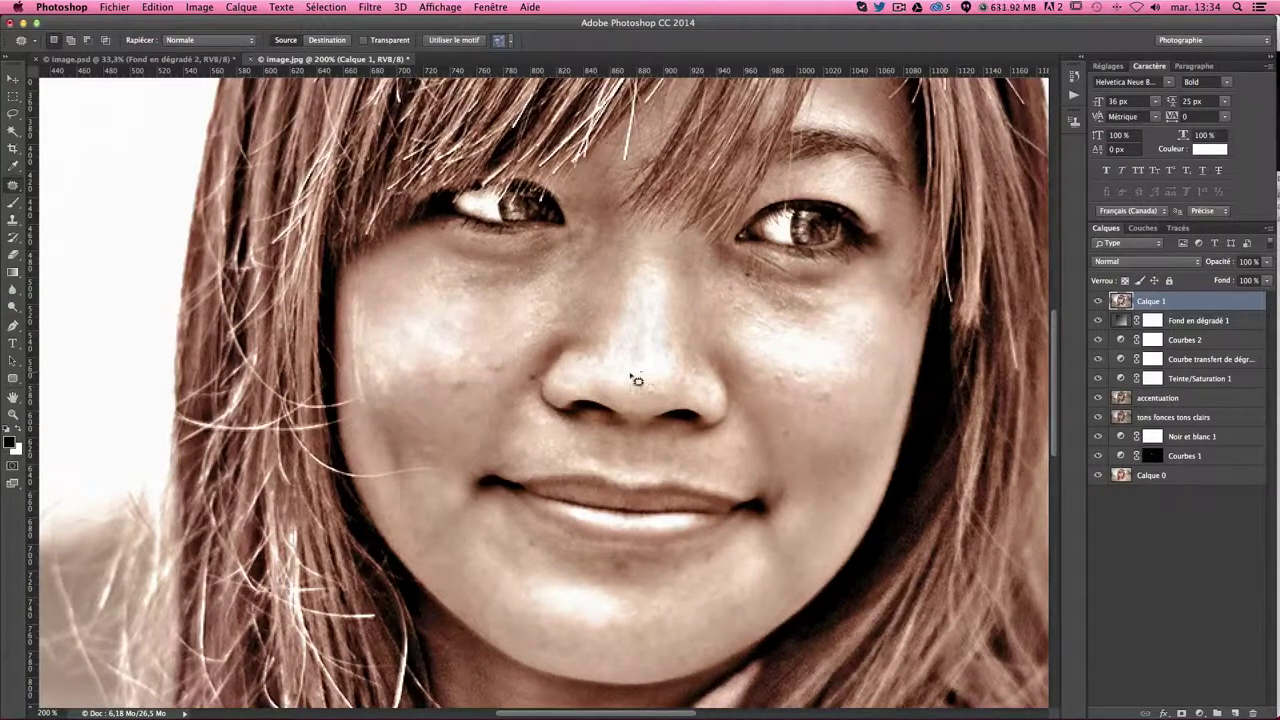
Patch the remaining blemishes on the nose and beside the nostril.
mouse_move(640, 398)
left_mouse_down()
mouse_move(663, 358)
mouse_move(701, 391)
mouse_move(660, 343)
mouse_move(675, 325)
left_mouse_up()
key("Return")
key("ctrl+d")
key("ctrl+d")
left_click_drag(713, 403, 697, 363)
Smooth two spots on the cheek below the eye.
key("ctrl+d")
left_click_drag(810, 335, 834, 443)
key("ctrl+d")
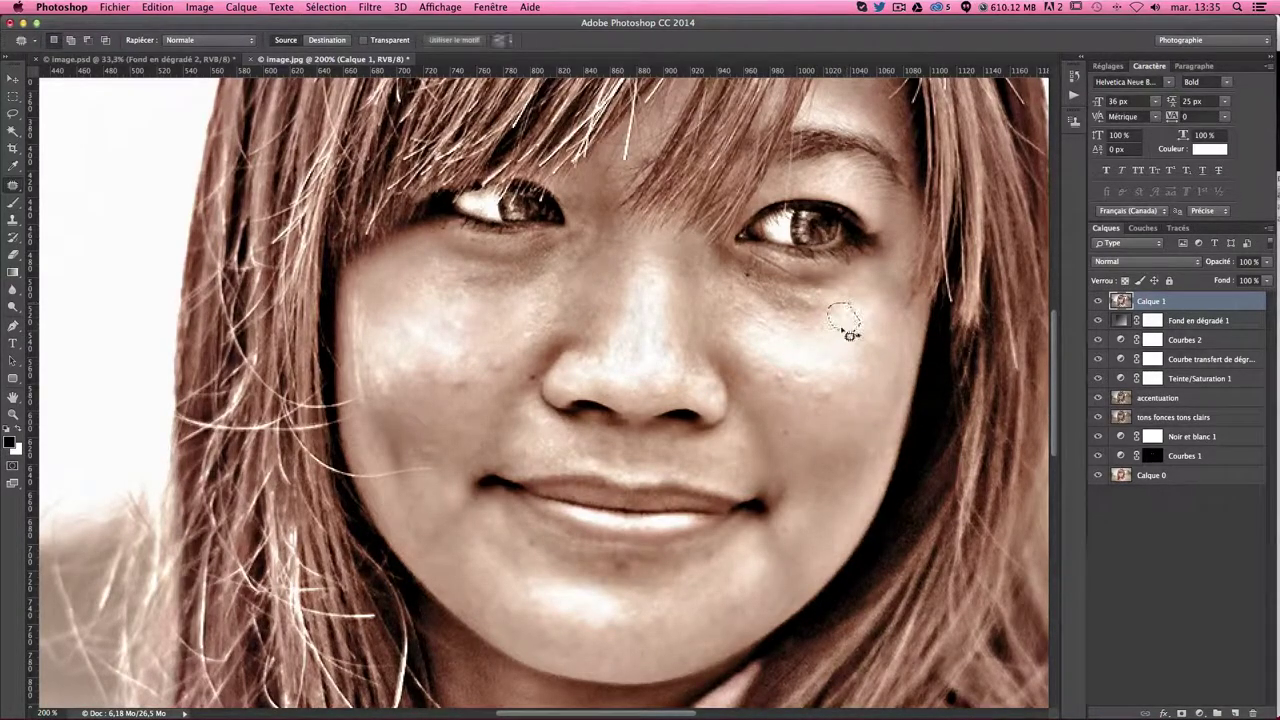
left_click_drag(845, 366, 831, 434)
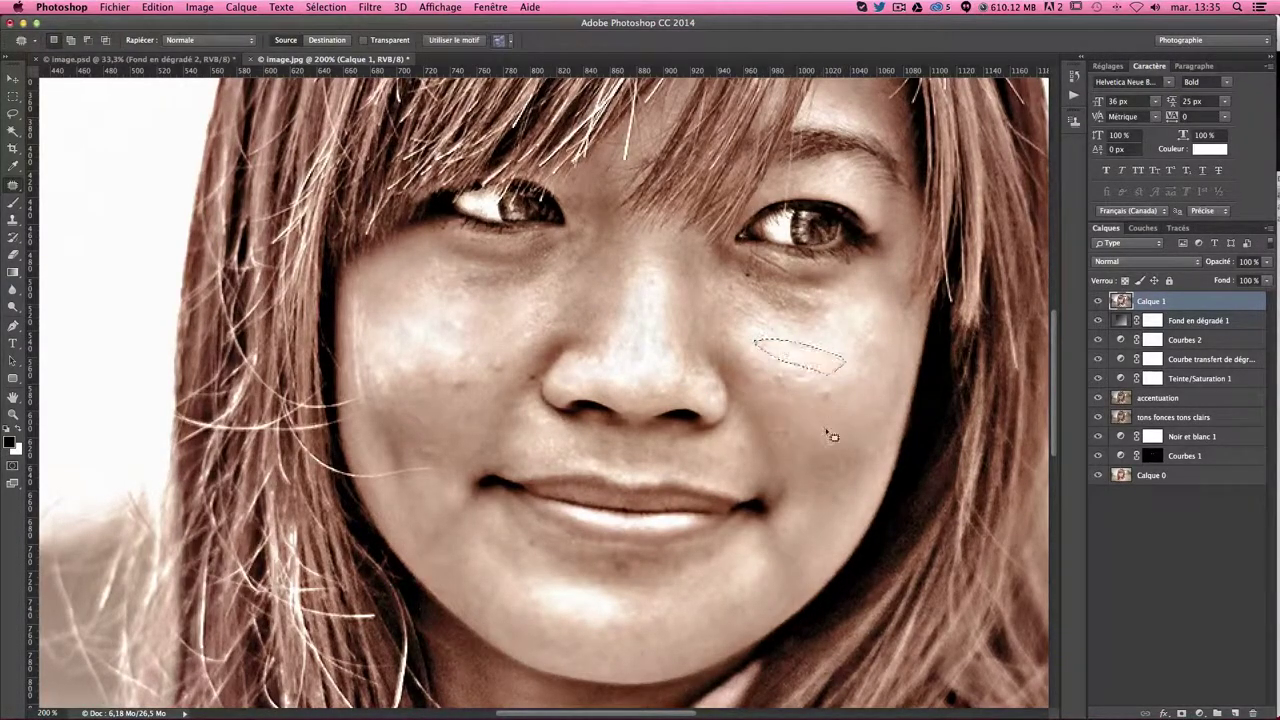
key("ctrl+d")
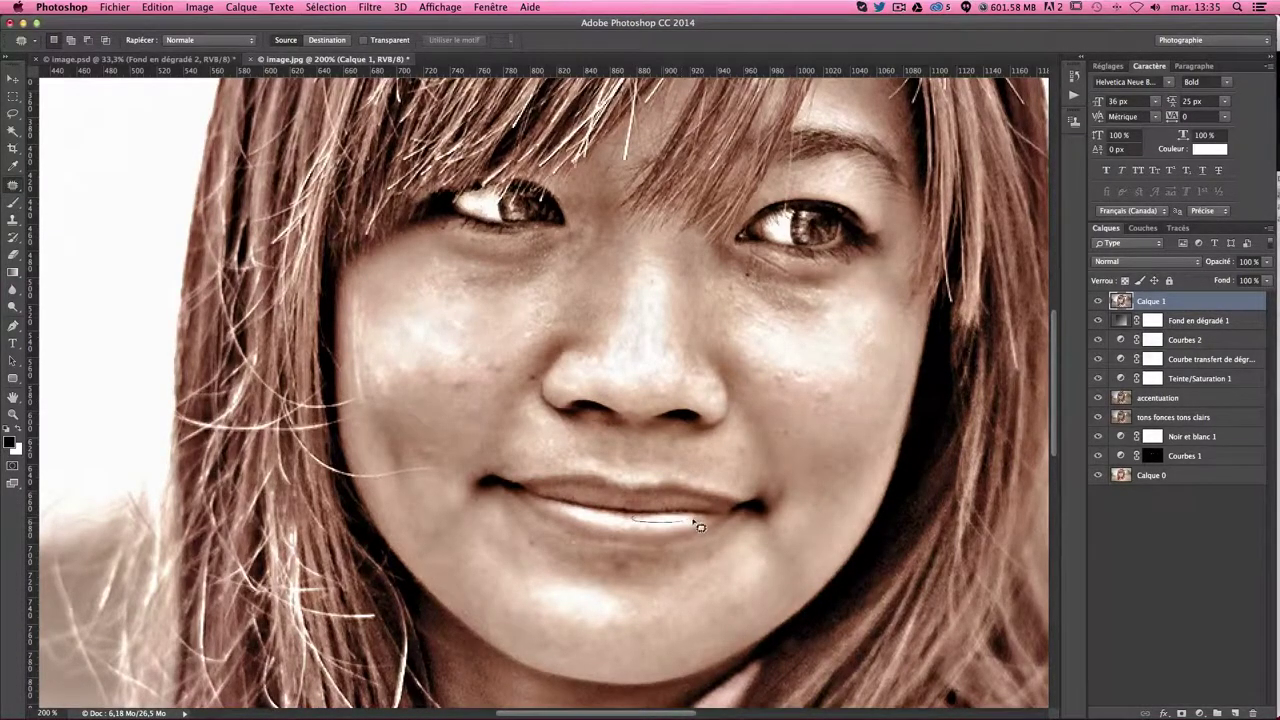
Patch the spots along the lower lip, undoing one failed attempt.
mouse_move(664, 521)
left_mouse_down()
mouse_move(697, 520)
mouse_move(671, 547)
mouse_move(677, 523)
left_mouse_up()
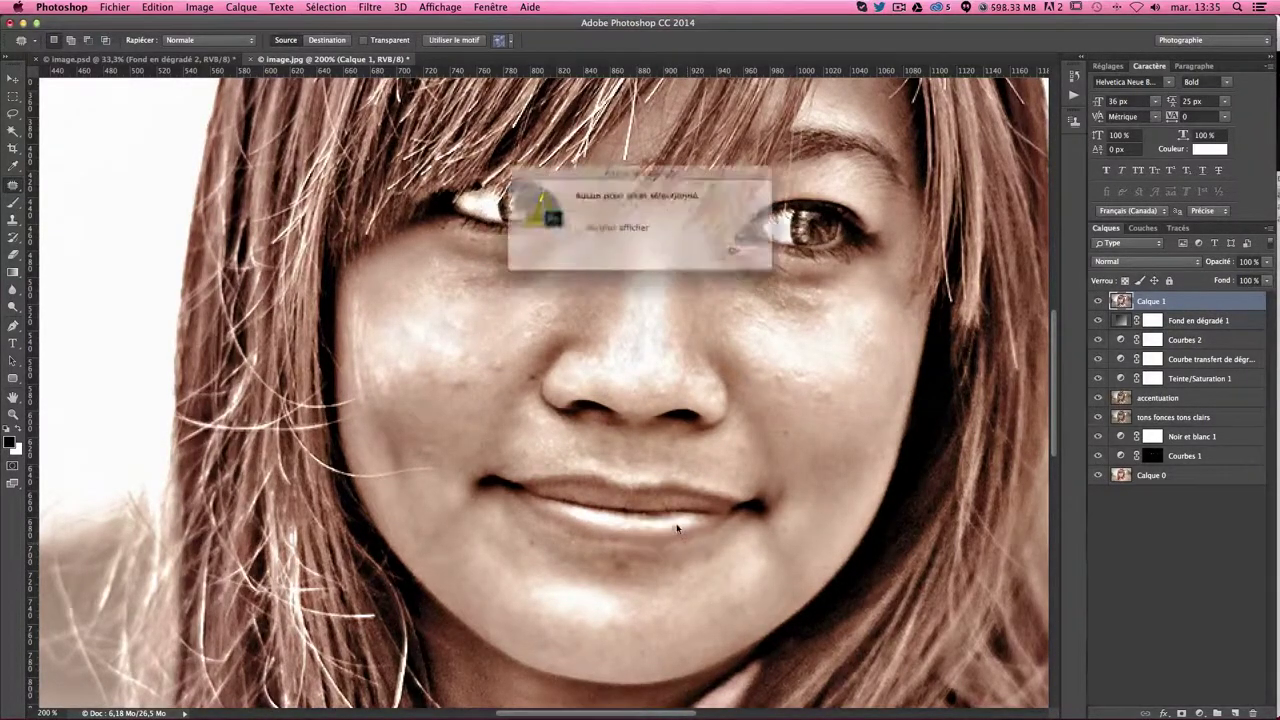
key("Return")
key("ctrl+z")
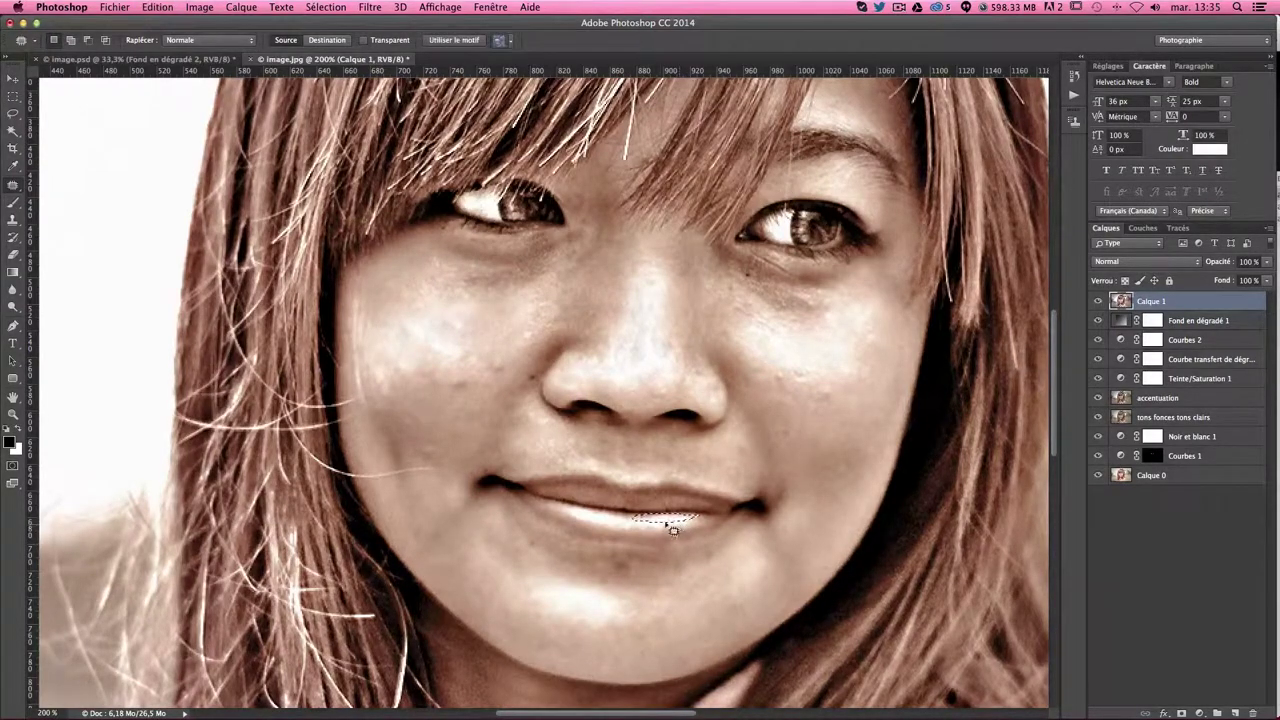
mouse_move(657, 524)
left_mouse_down()
mouse_move(690, 532)
mouse_move(586, 521)
left_mouse_up()
key("Return")
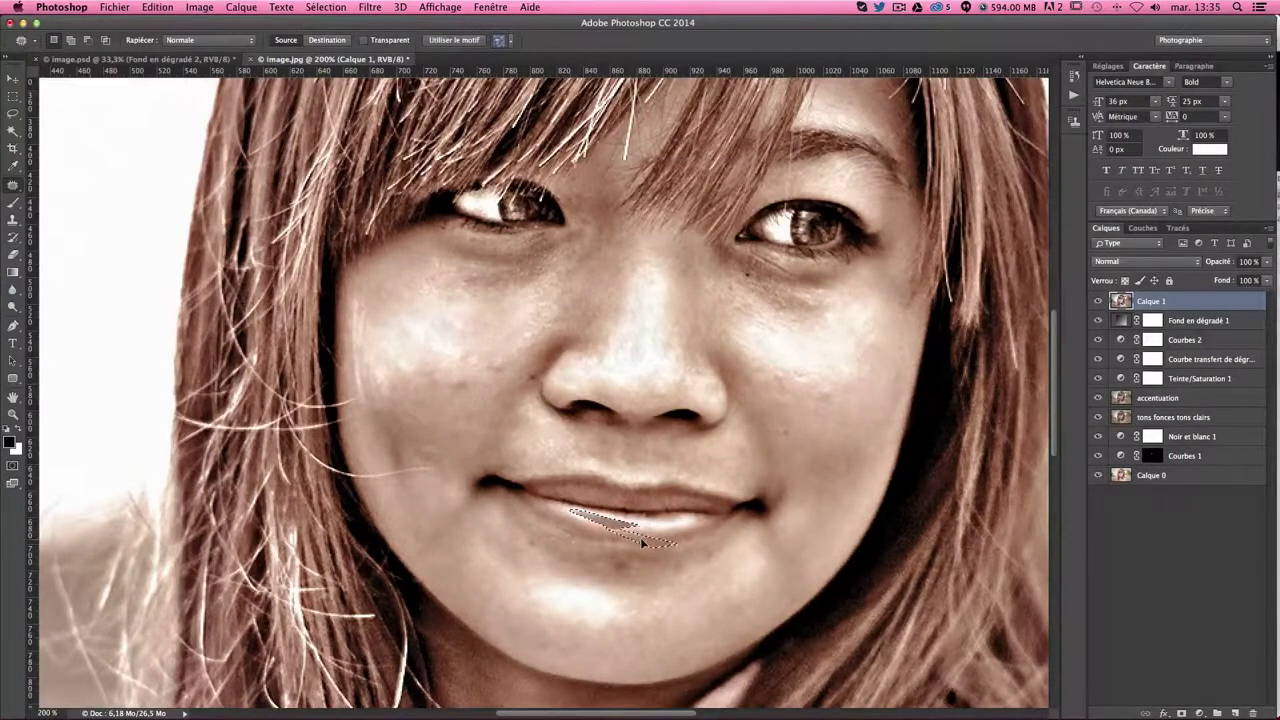
left_click_drag(574, 517, 683, 540)
key("Return")
left_click_drag(605, 526, 541, 504)
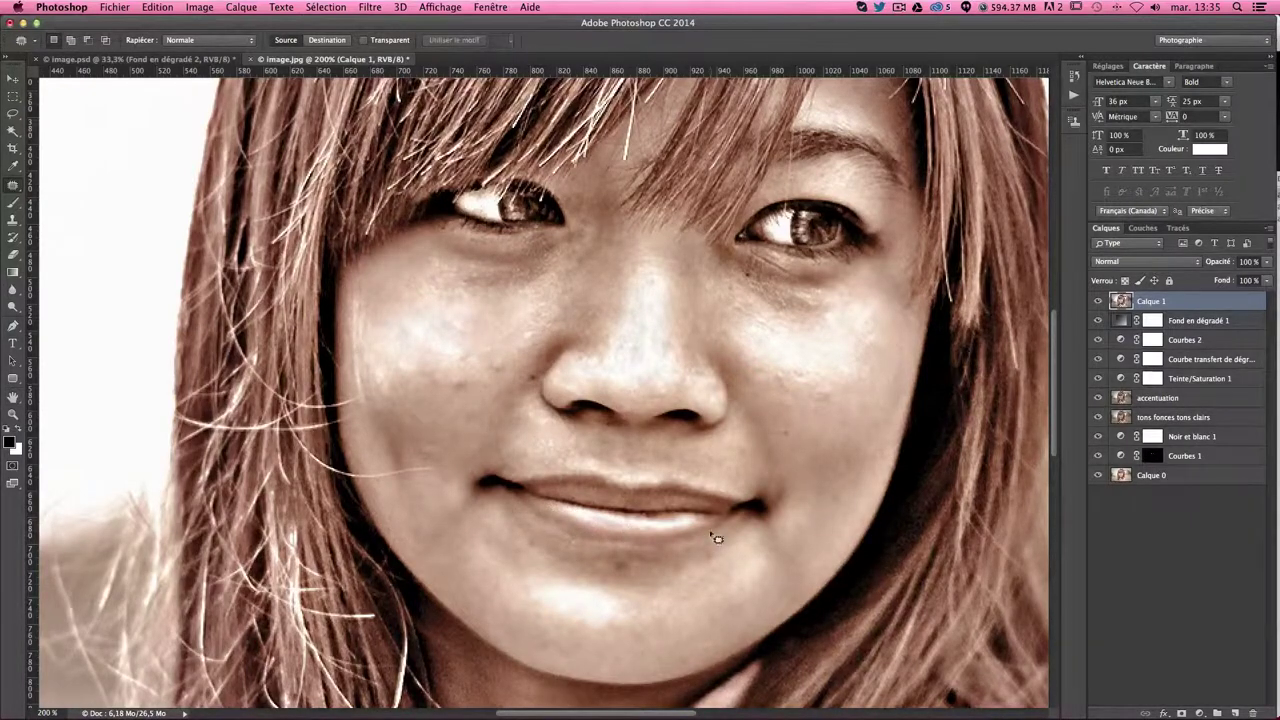
mouse_move(699, 524)
left_mouse_down()
mouse_move(580, 513)
mouse_move(597, 531)
mouse_move(594, 521)
left_mouse_up()
key("Return")
left_click(729, 536)
Patch the chin area below the lip and a first blemish on the cheek.
mouse_move(586, 632)
left_mouse_down()
mouse_move(590, 618)
mouse_move(640, 642)
left_mouse_up()
left_click(718, 627)
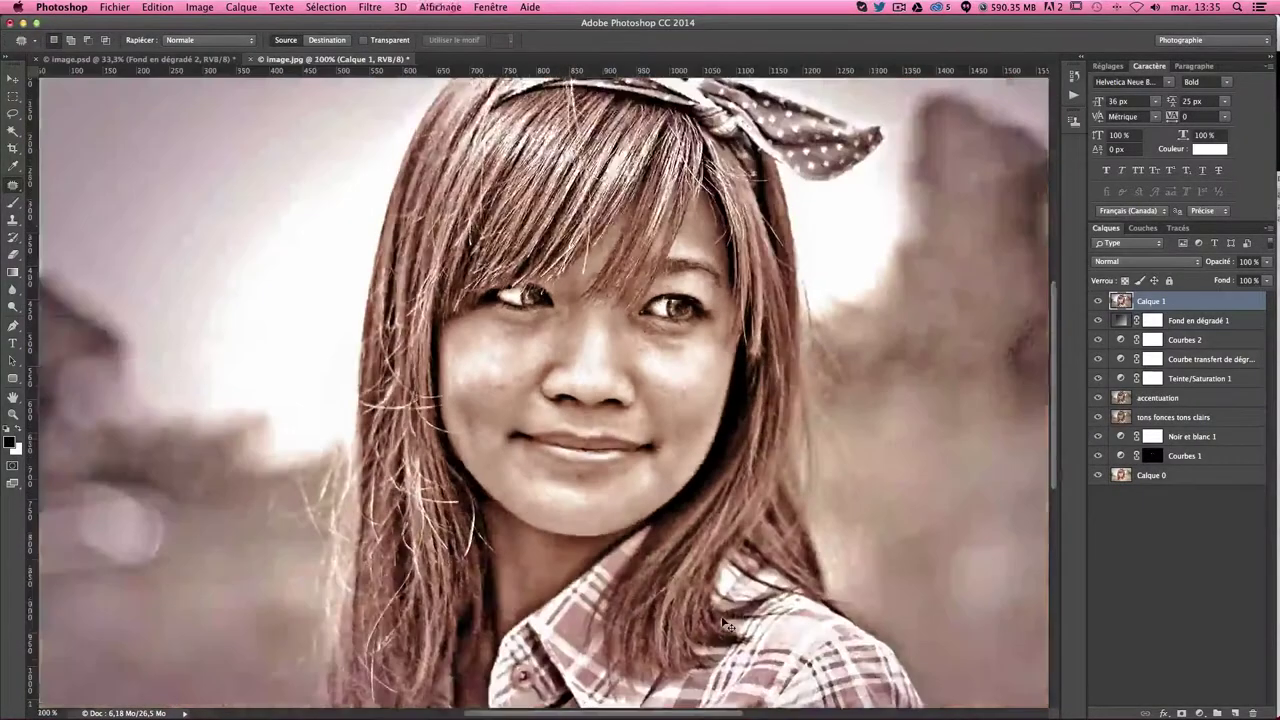
left_click_drag(729, 625, 785, 625)
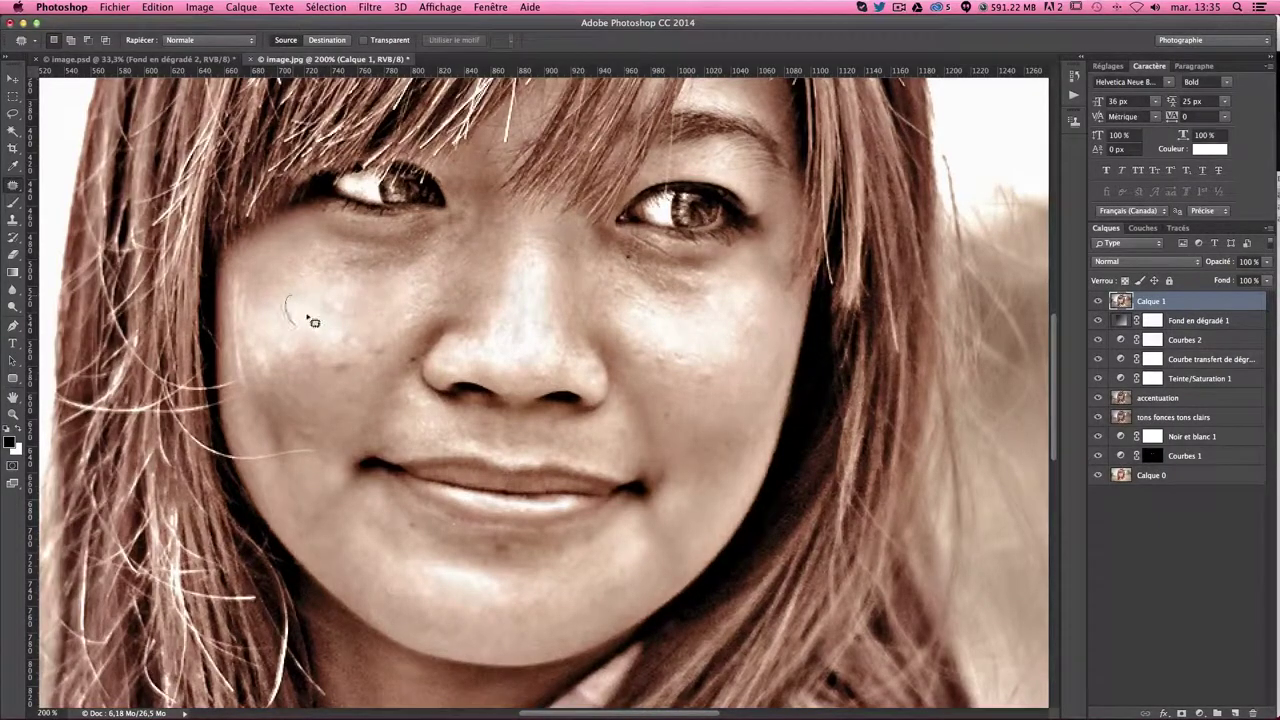
left_click_drag(313, 322, 308, 394)
left_click(309, 369)
Patch the remaining small dark spots on the cheek with clean skin.
left_click_drag(298, 332, 286, 337)
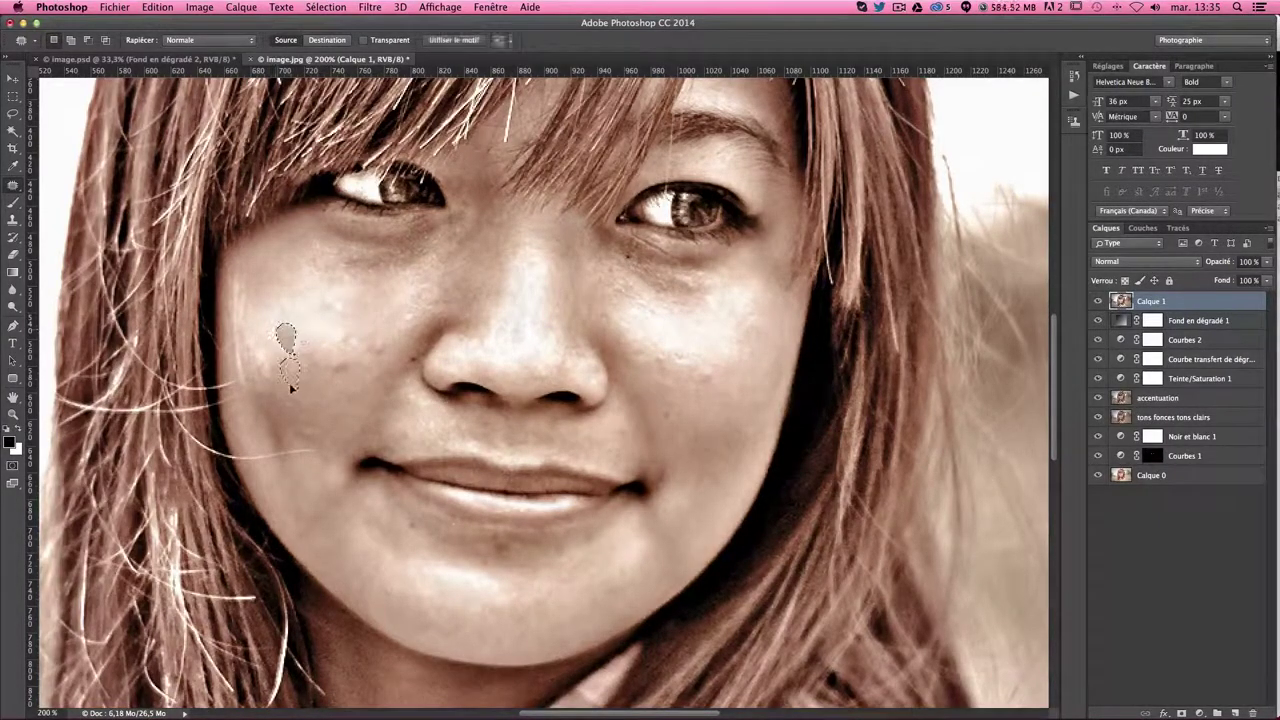
mouse_move(340, 387)
left_mouse_down()
mouse_move(330, 378)
mouse_move(372, 352)
mouse_move(345, 366)
mouse_move(343, 400)
mouse_move(323, 371)
left_mouse_up()
left_click(366, 375)
left_click(395, 358)
left_click(350, 383)
left_click(368, 400)
left_click(383, 375)
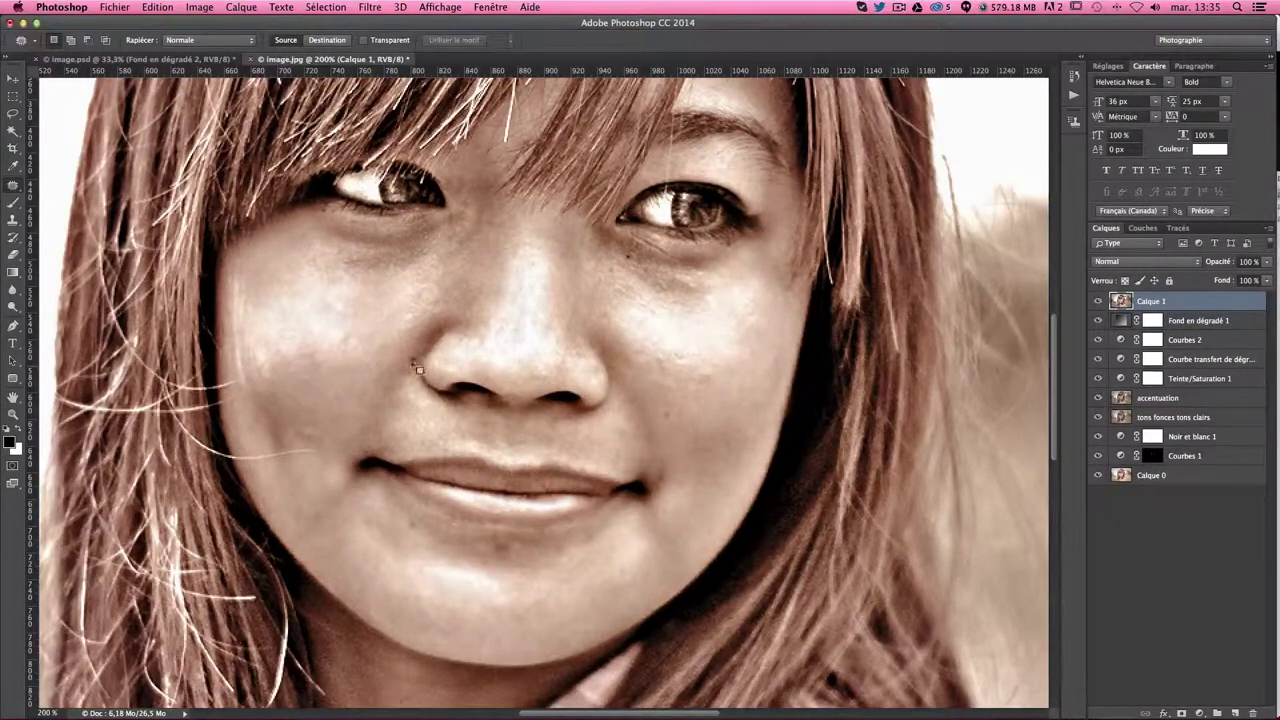
Patch a spot near the nose and near the chin, then fit the photo on screen.
left_click_drag(678, 417, 694, 424)
left_click(702, 463)
left_click(587, 555)
key("ctrl+0")
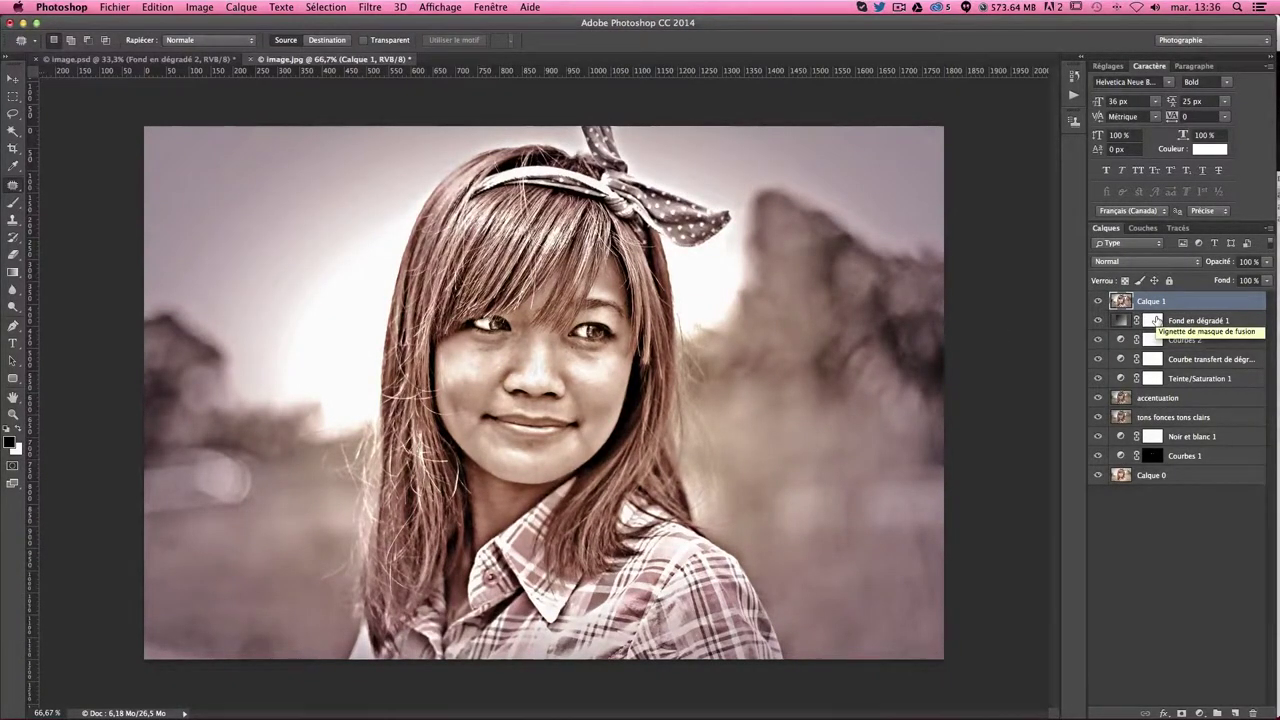
mouse_move(1212, 714)
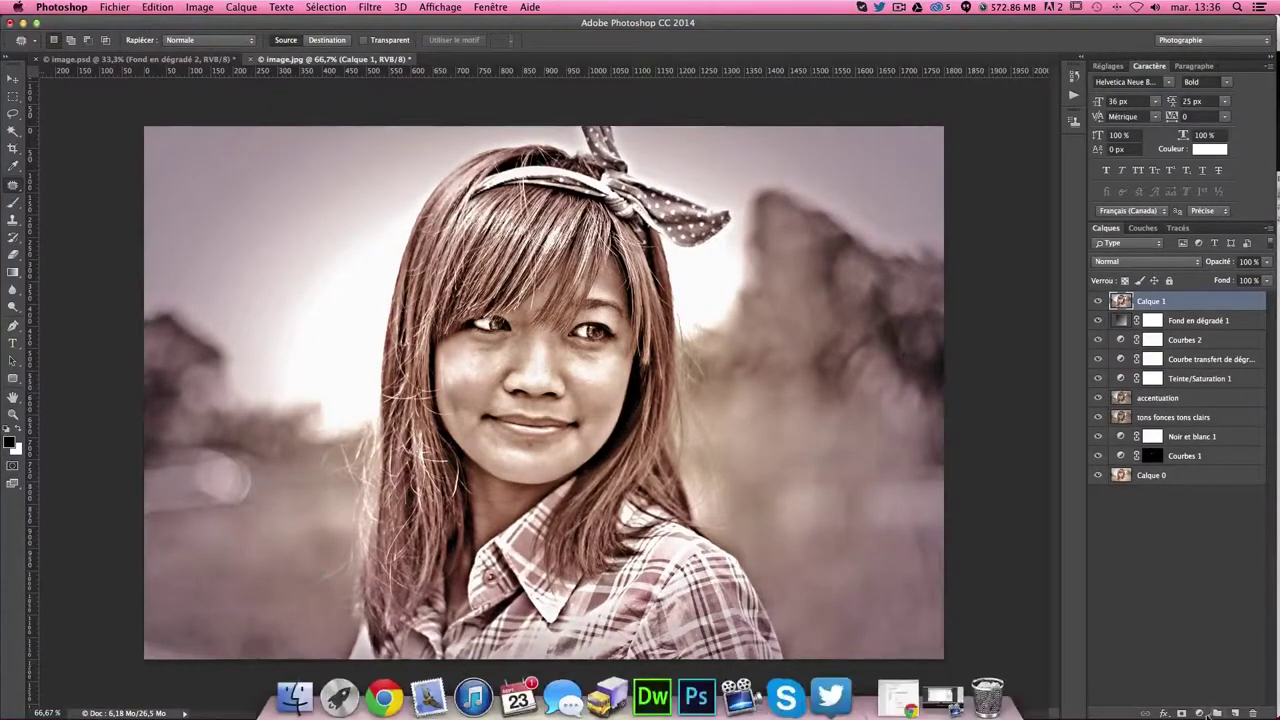
Add a gradient fill layer using the Cuivre copper preset.
left_click(1201, 713)
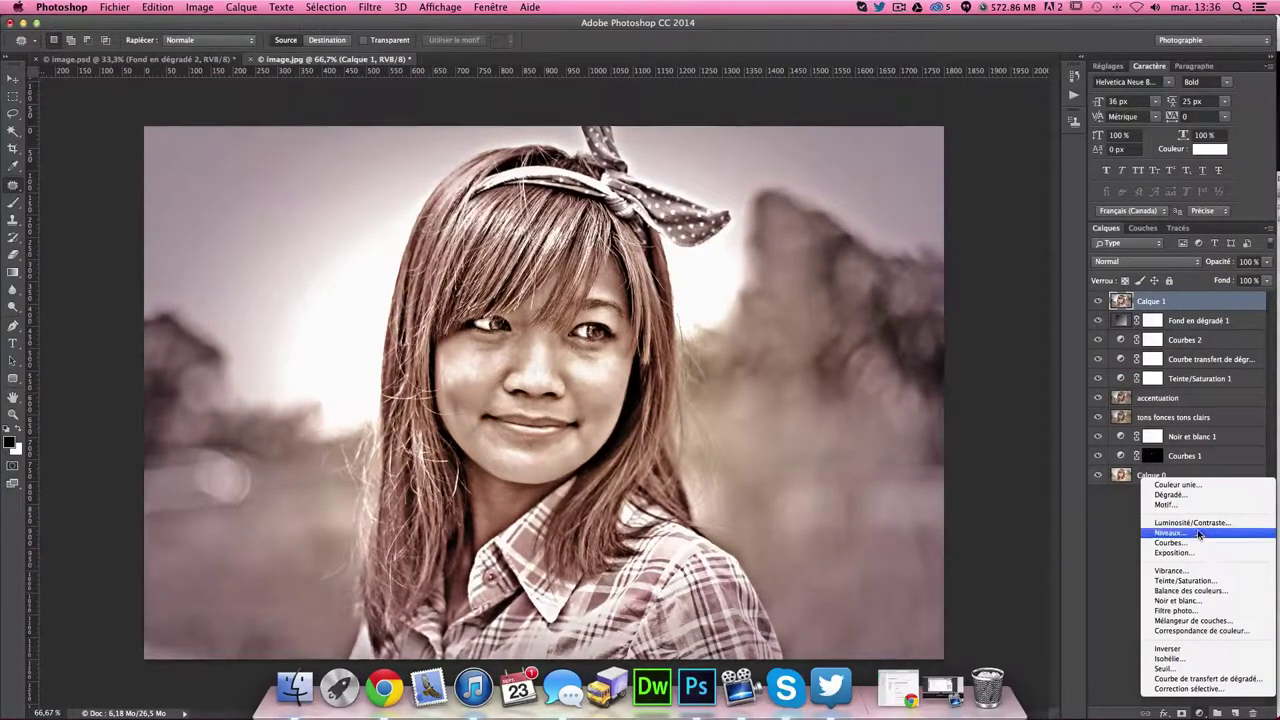
left_click(1170, 494)
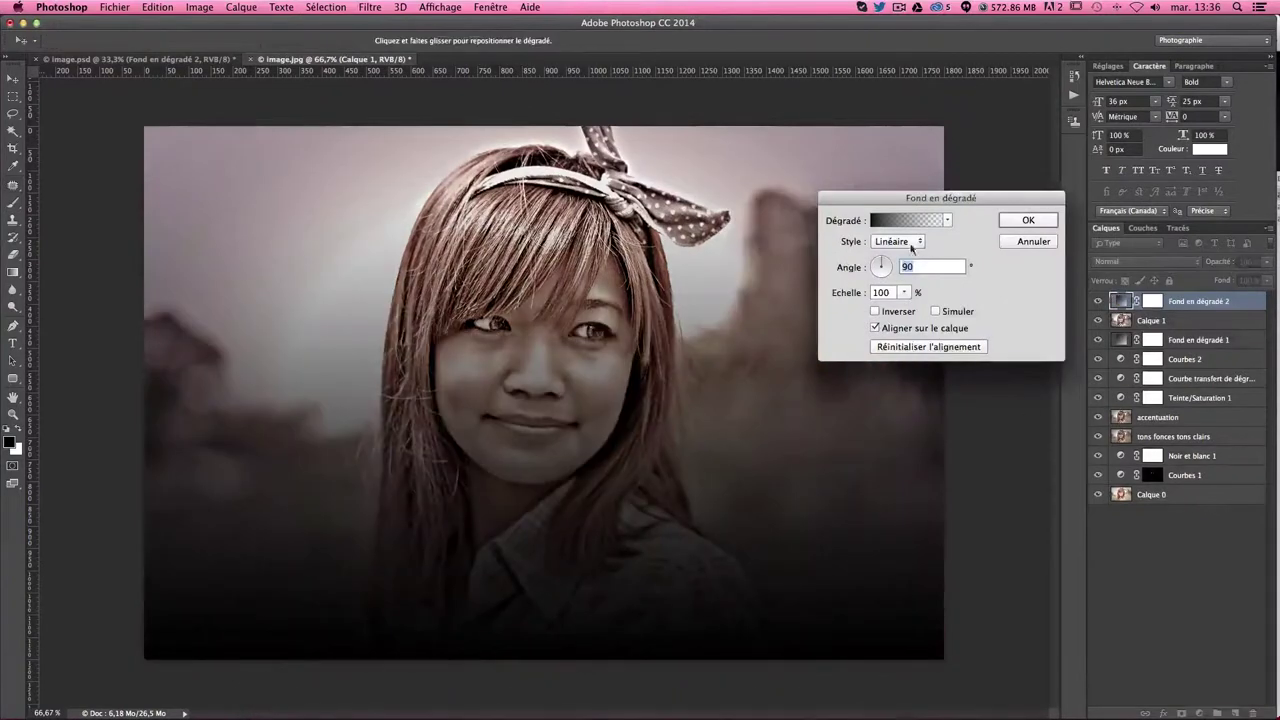
left_click(893, 220)
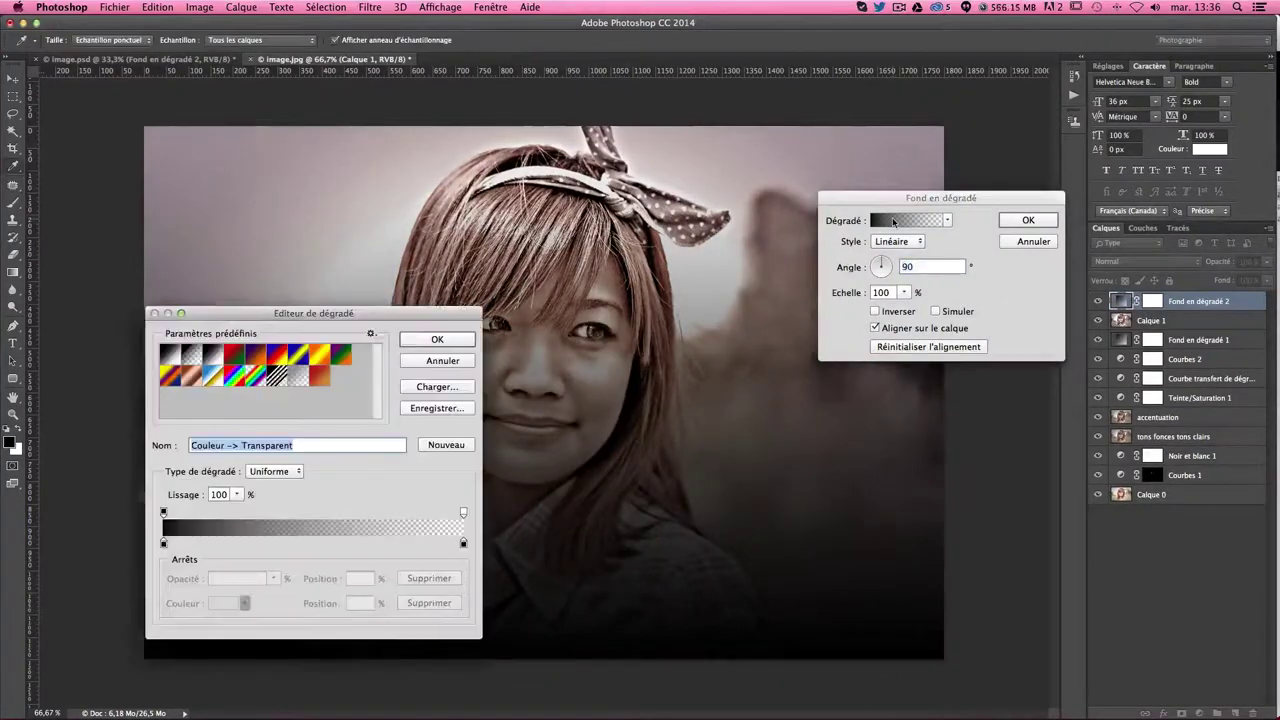
left_click(199, 381)
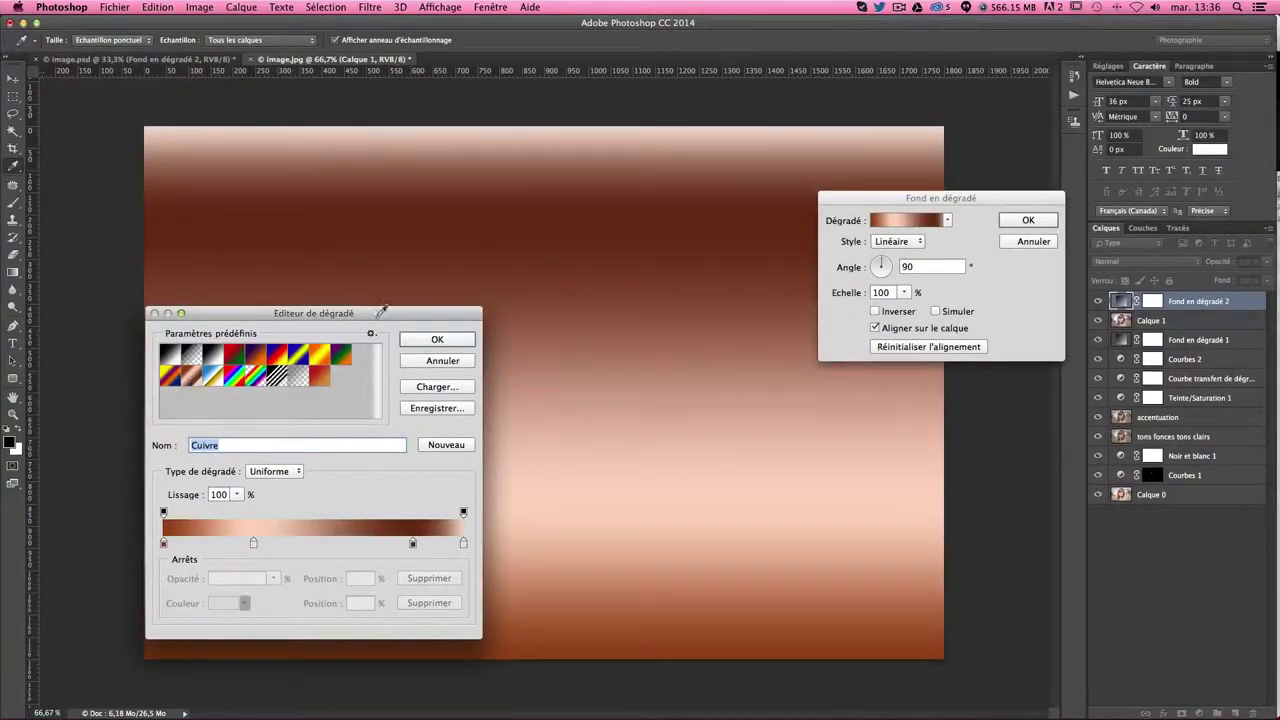
left_click(437, 339)
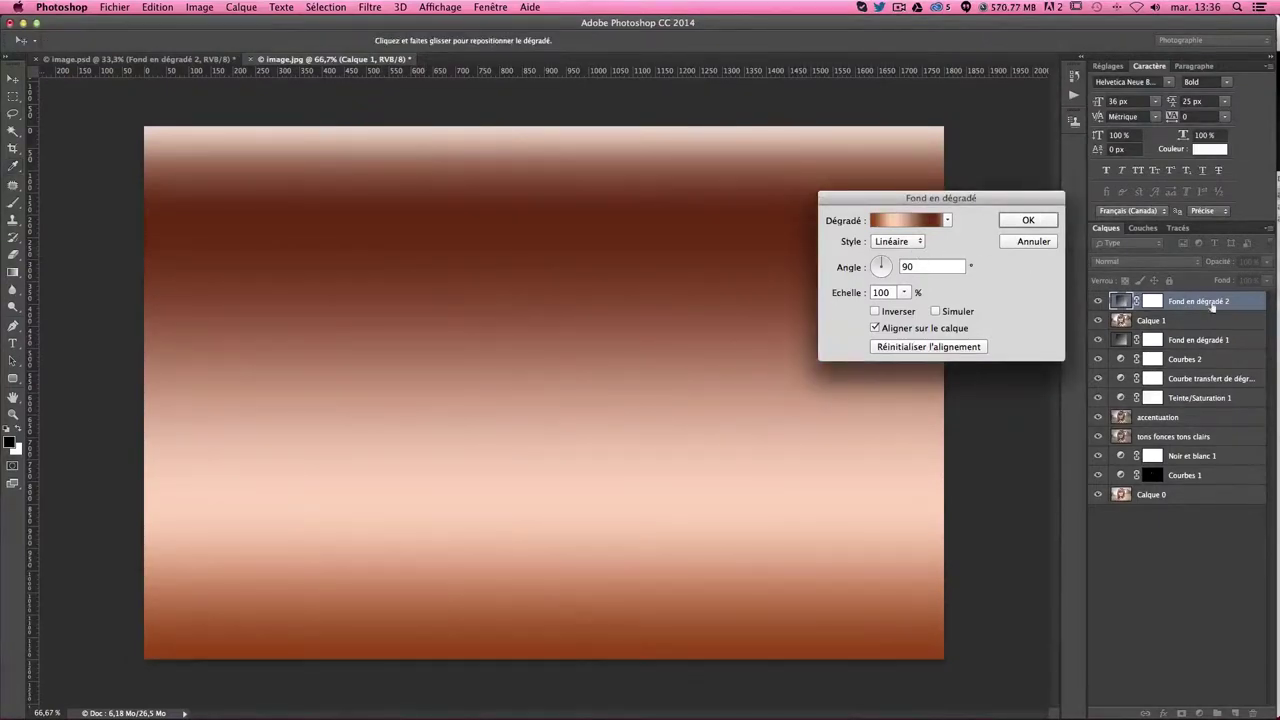
left_click(1040, 226)
Blend the copper fill in Lumière tamisée at 19% opacity, compare, and add another gradient fill.
left_click(1130, 261)
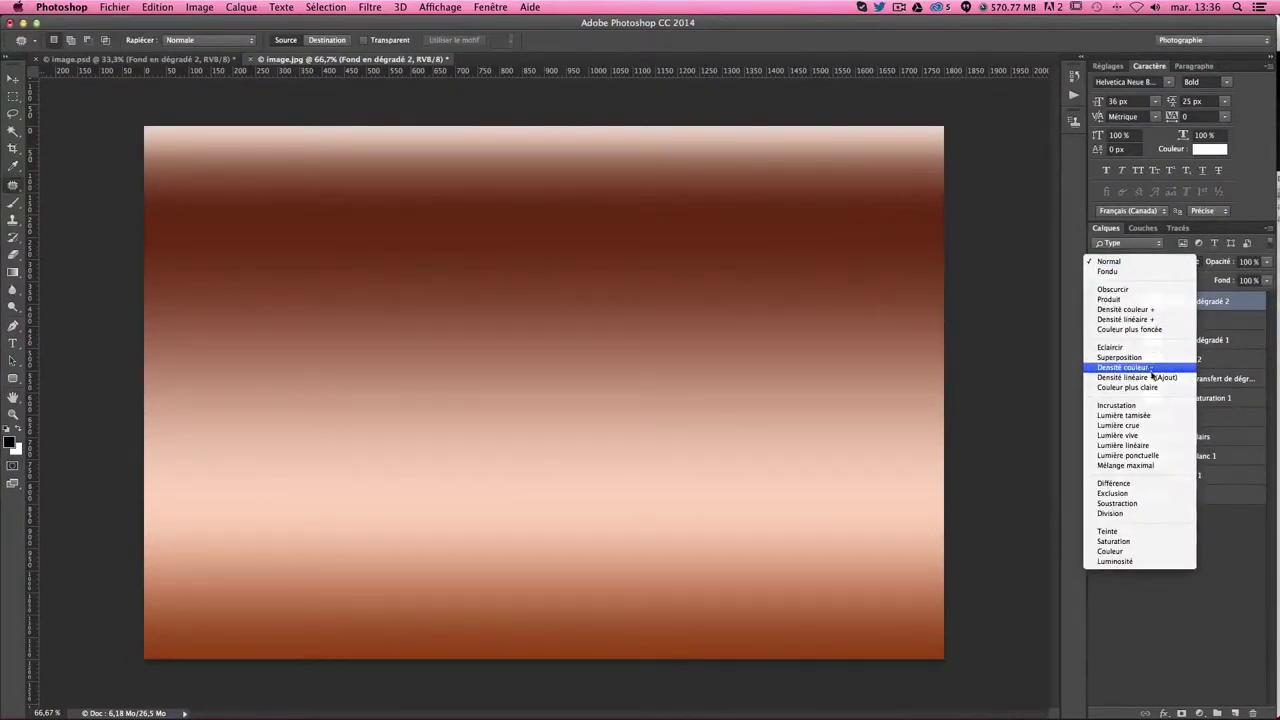
left_click(1153, 415)
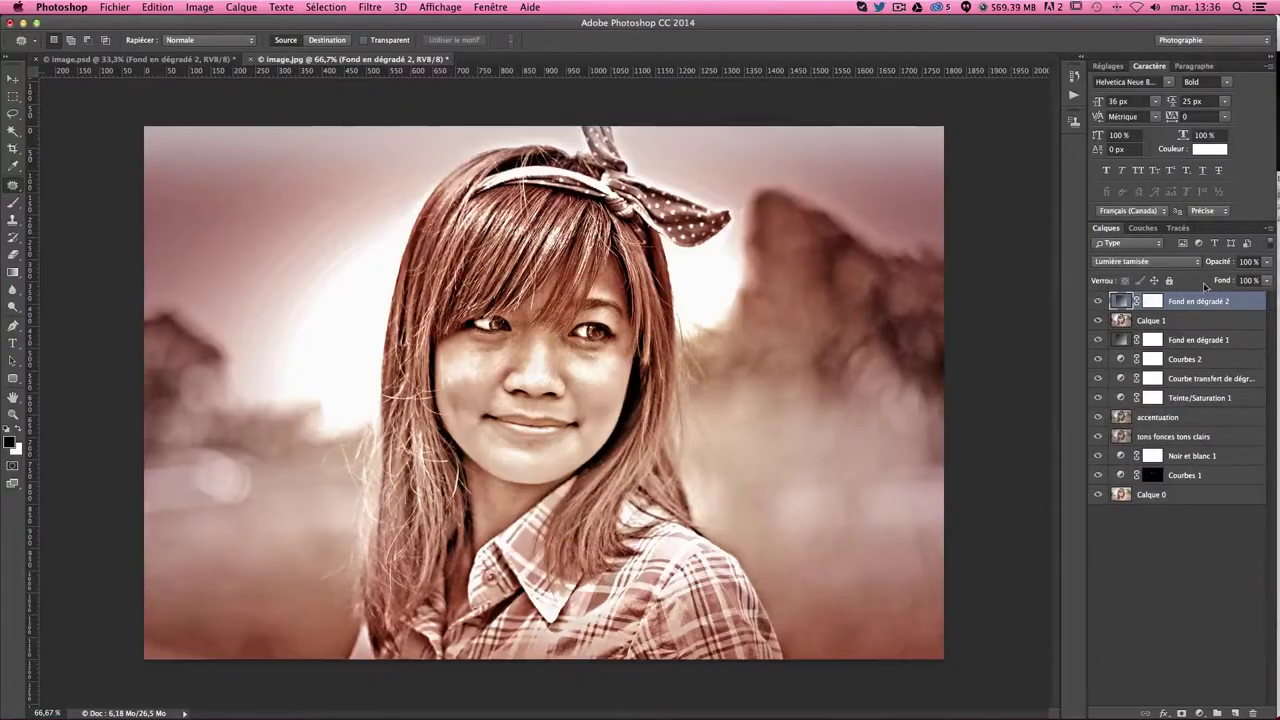
left_click_drag(1256, 261, 1237, 281)
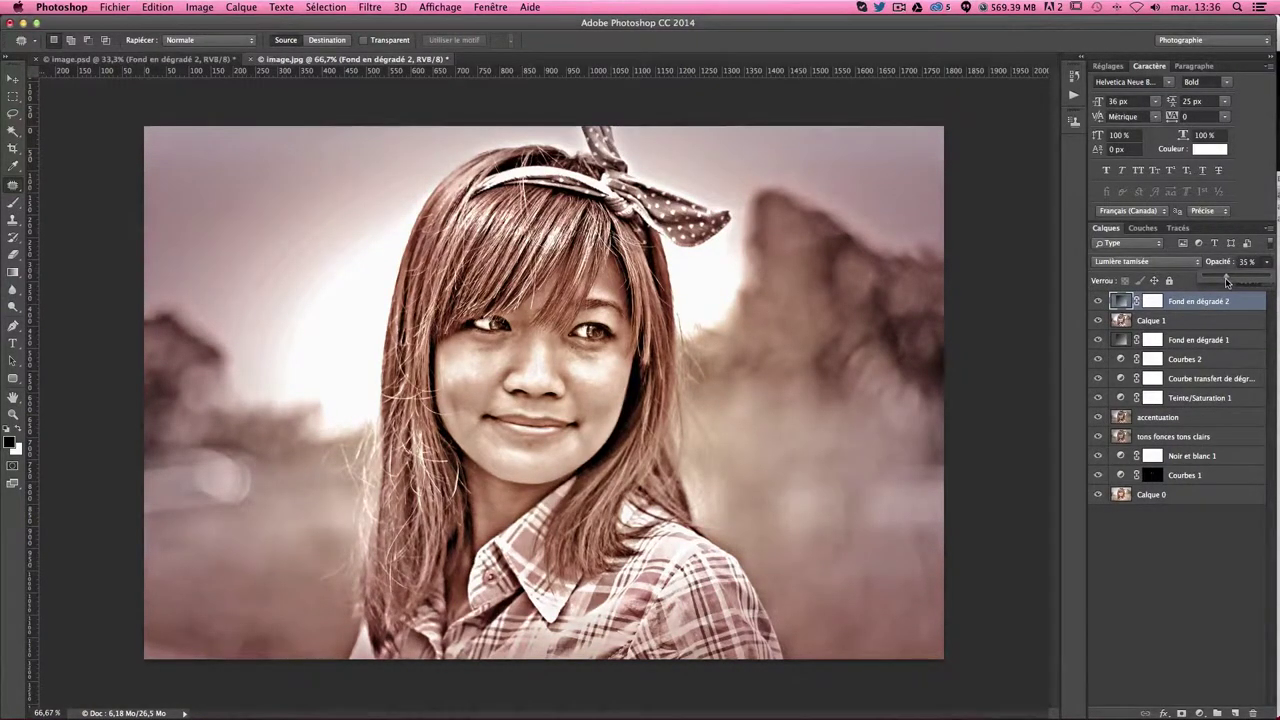
left_click(1098, 300)
left_click(1098, 300)
left_click(1098, 300)
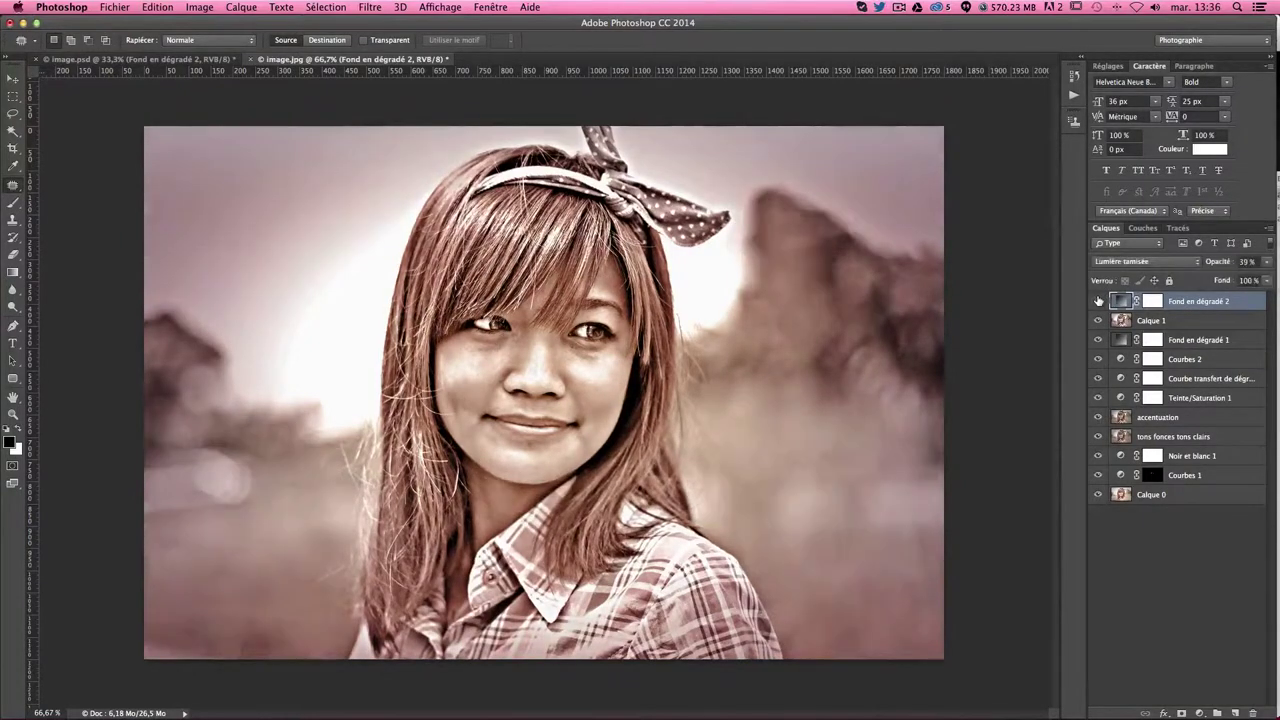
left_click(1098, 300)
left_click(1098, 300)
left_click(1098, 300)
left_click(1098, 300)
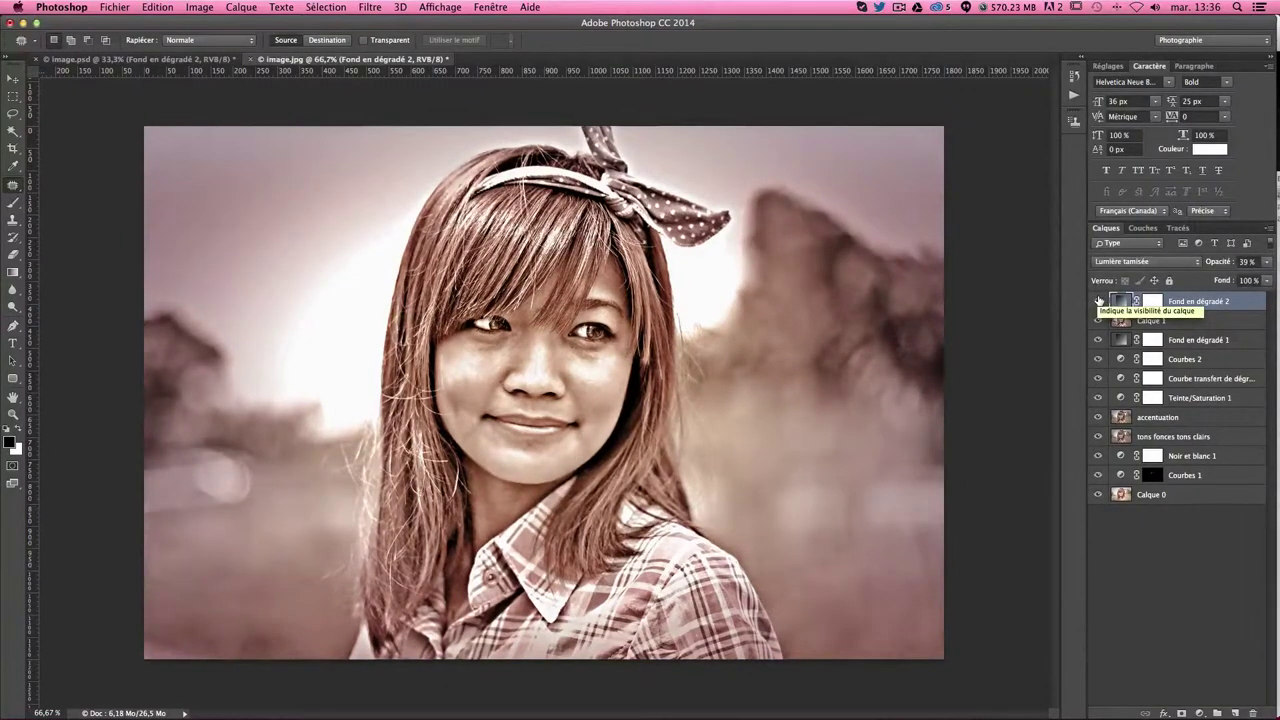
left_click(1098, 300)
left_click(1097, 300)
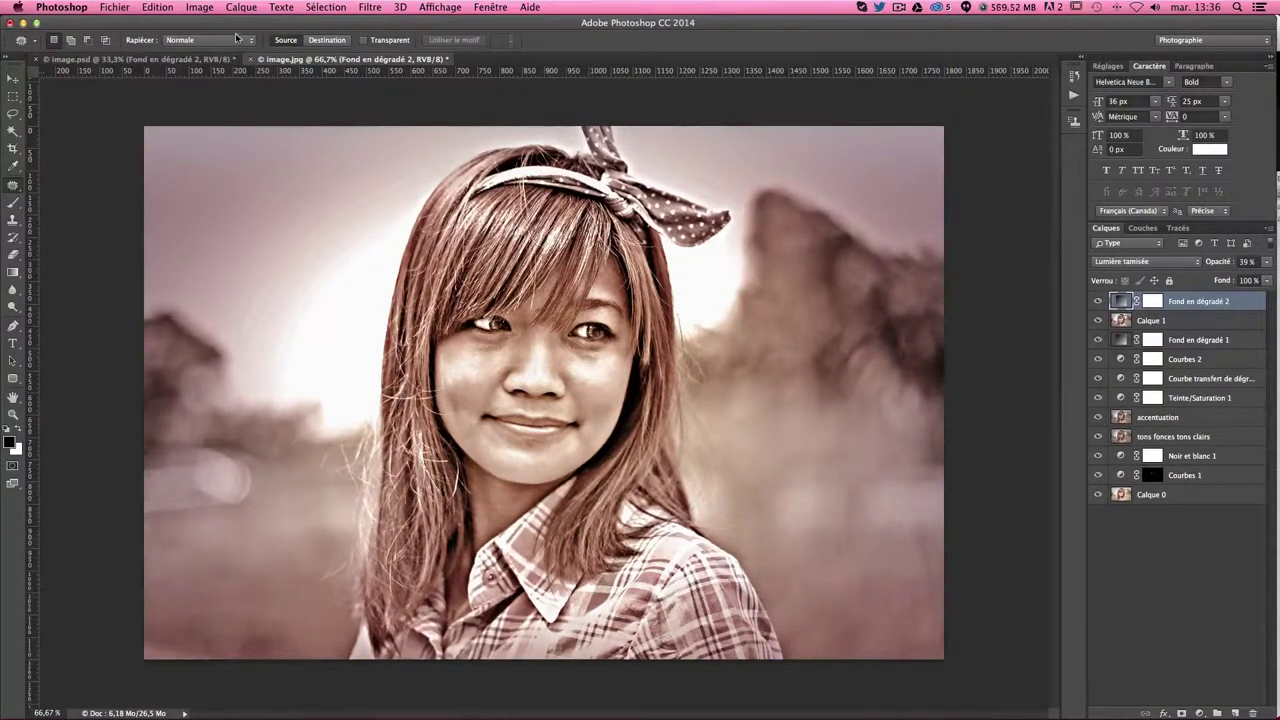
left_click(1209, 708)
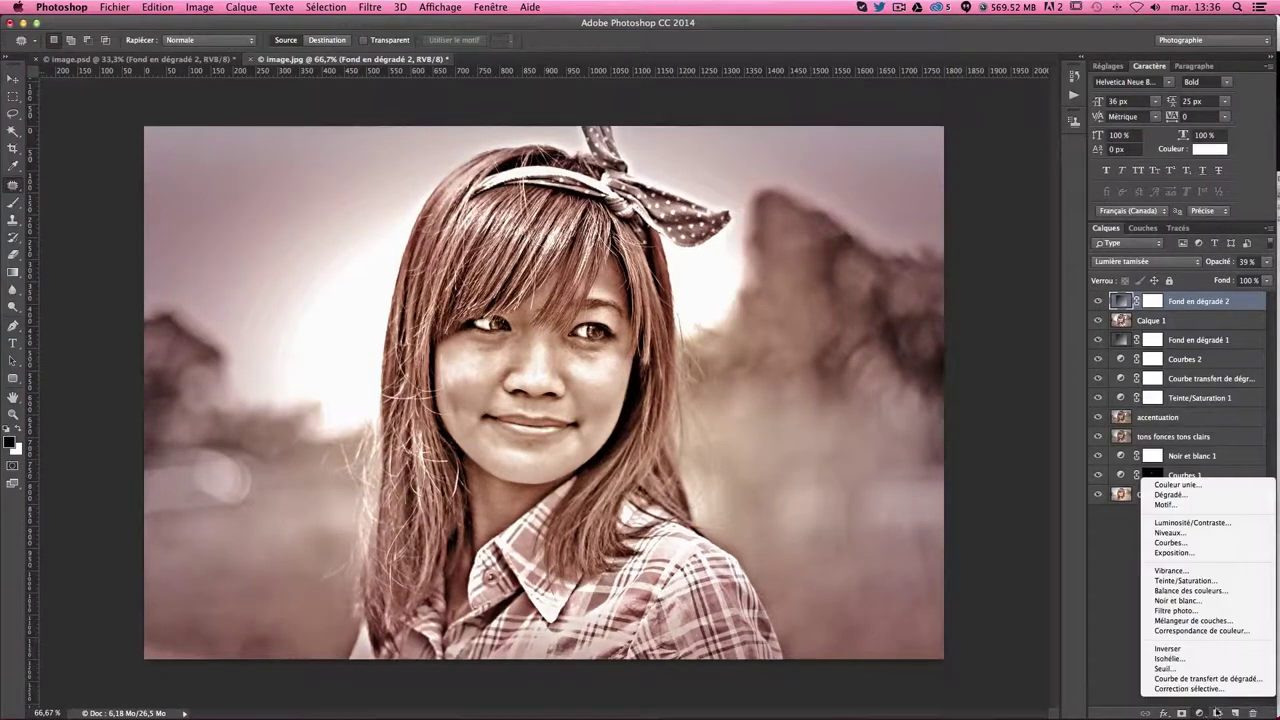
left_click(1180, 505)
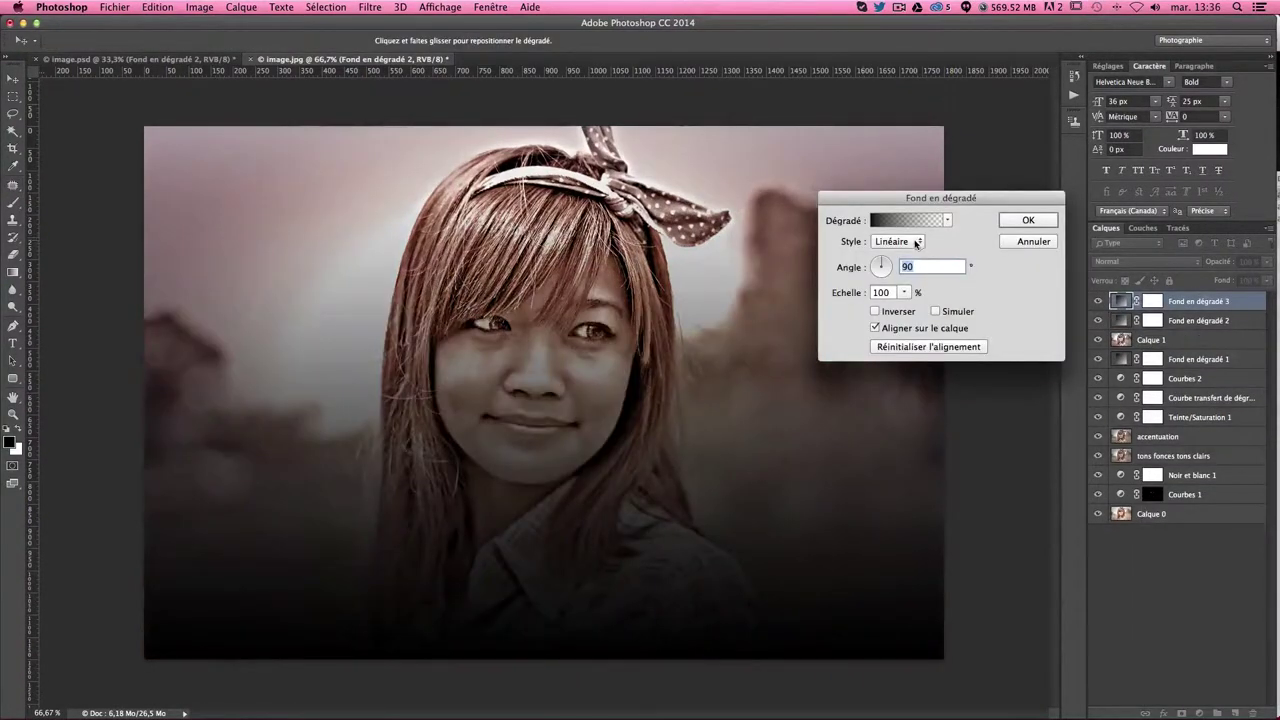
Set the new gradient fill to Violet, orange, Radial style, reversed, at 155% scale.
left_click(914, 229)
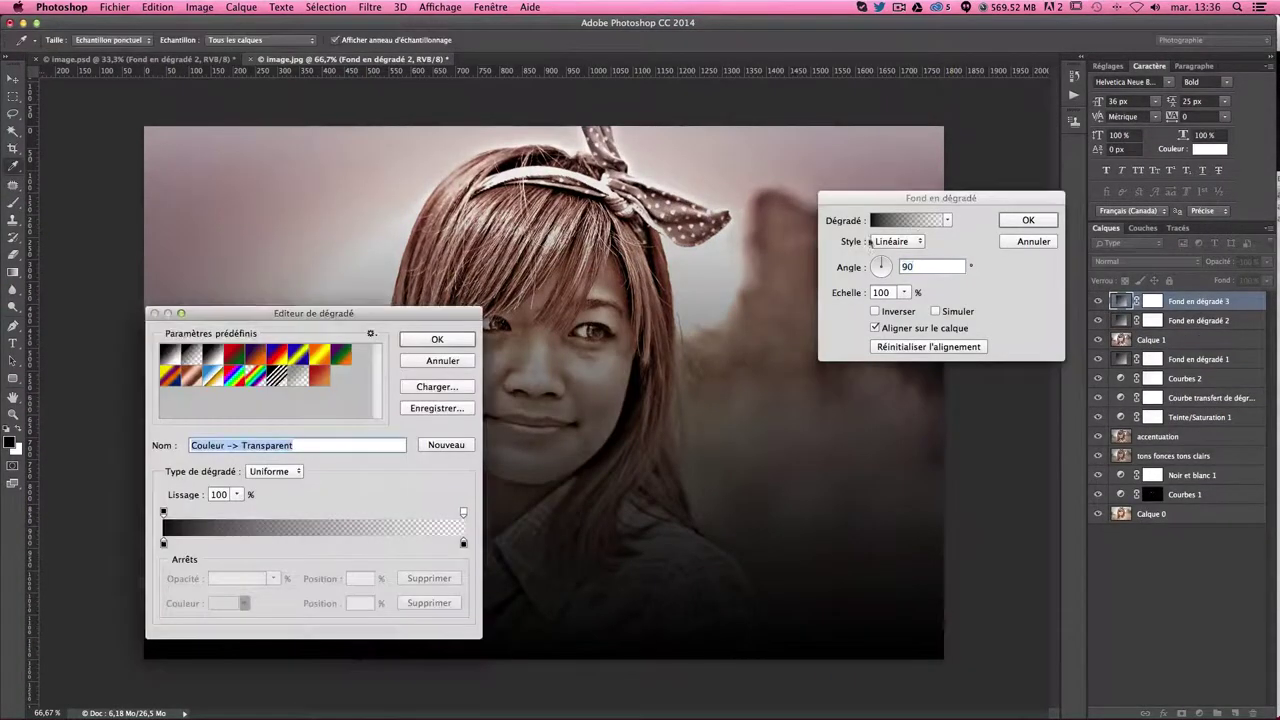
left_click(259, 362)
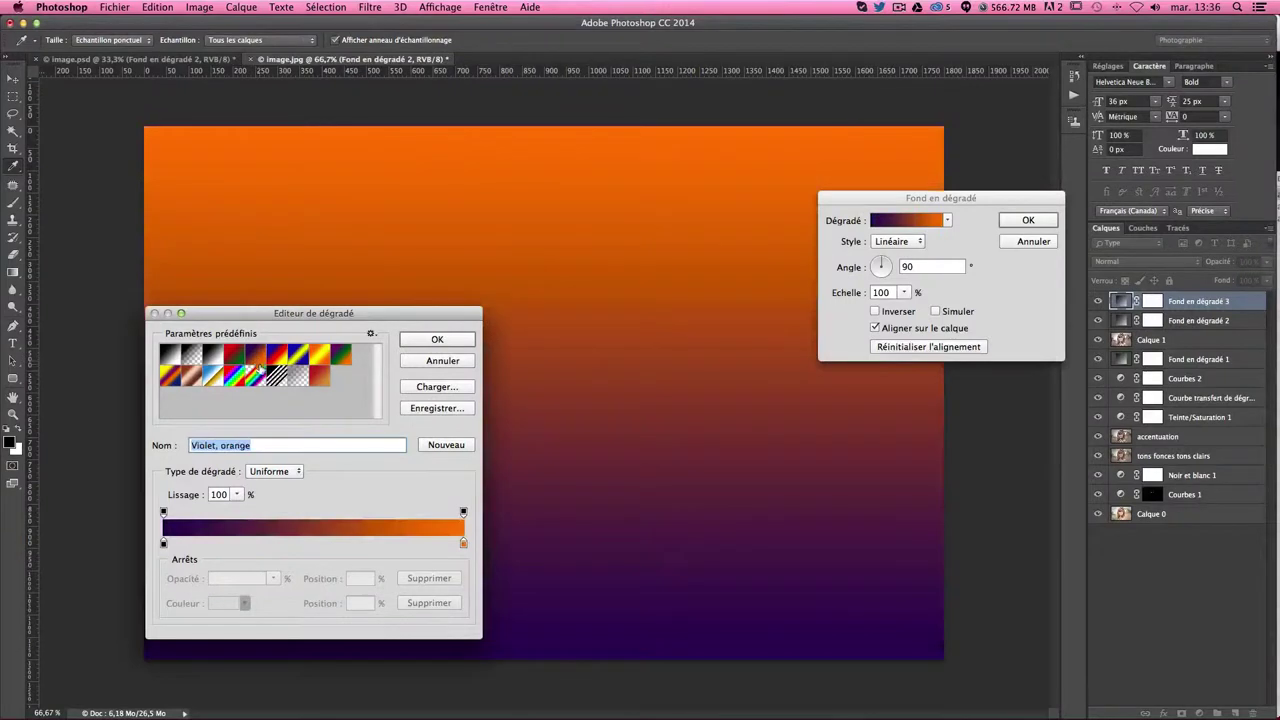
left_click(430, 343)
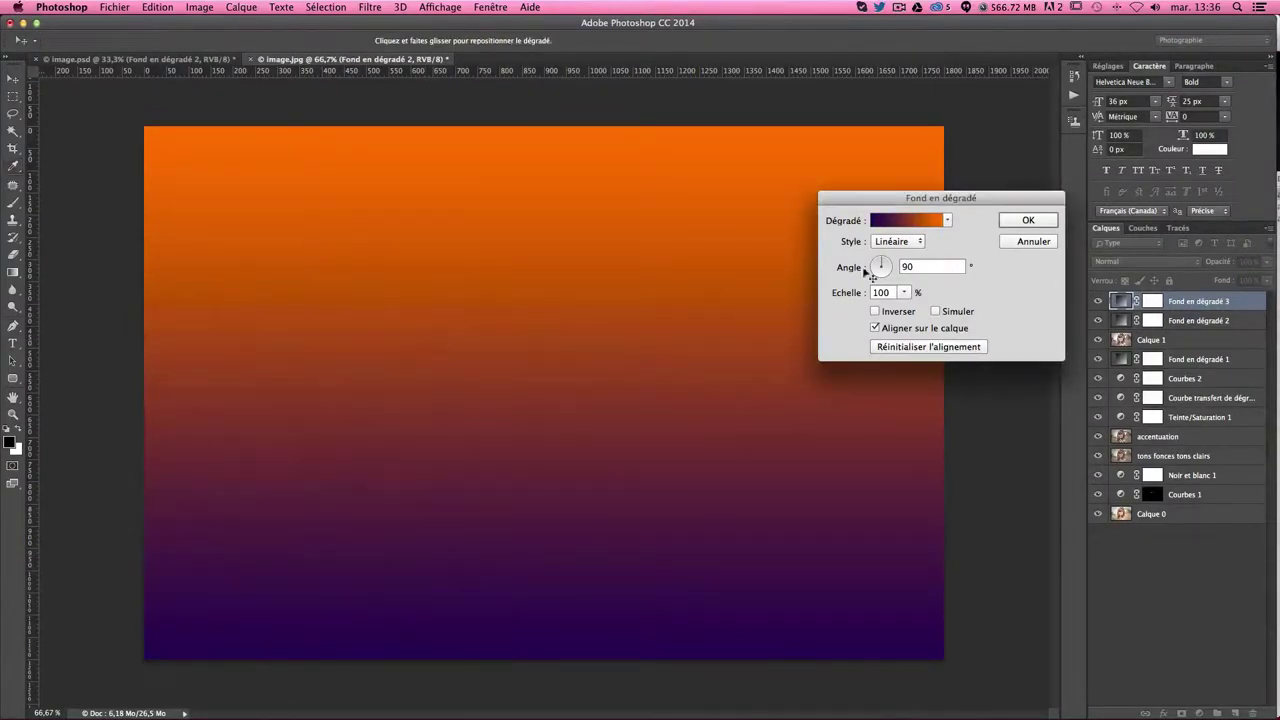
left_click(897, 241)
left_click(893, 253)
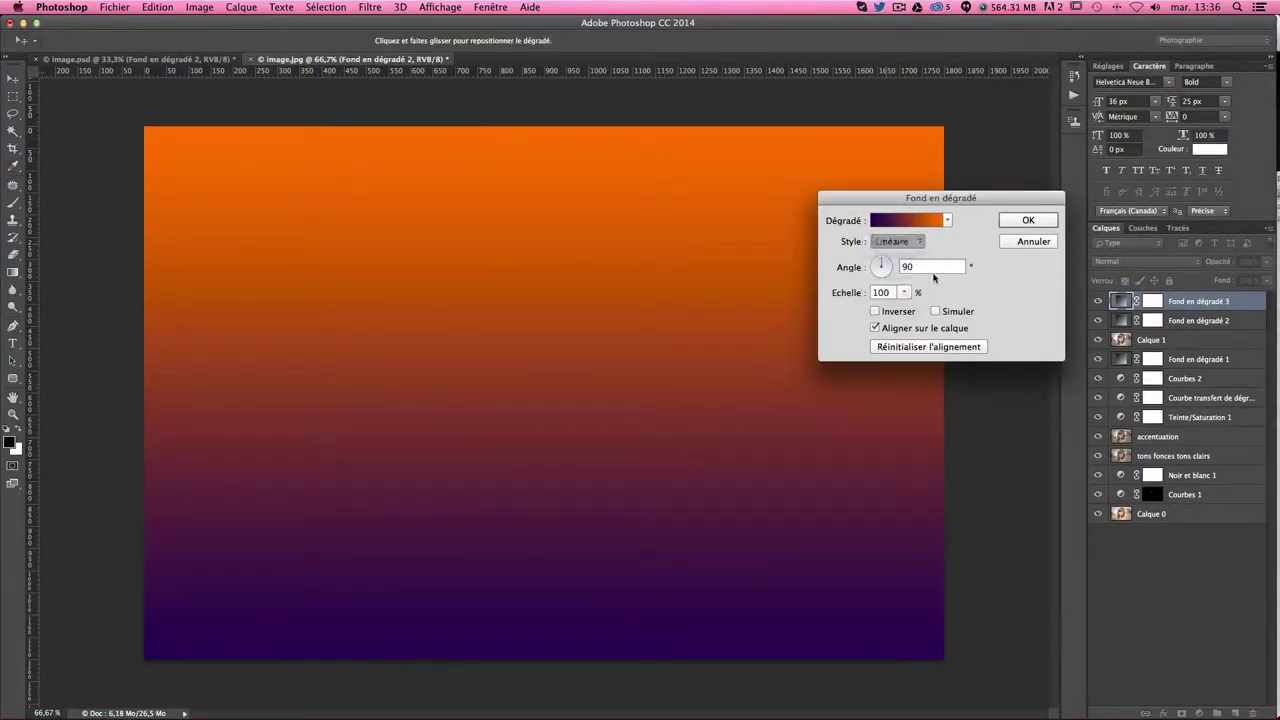
left_click(893, 311)
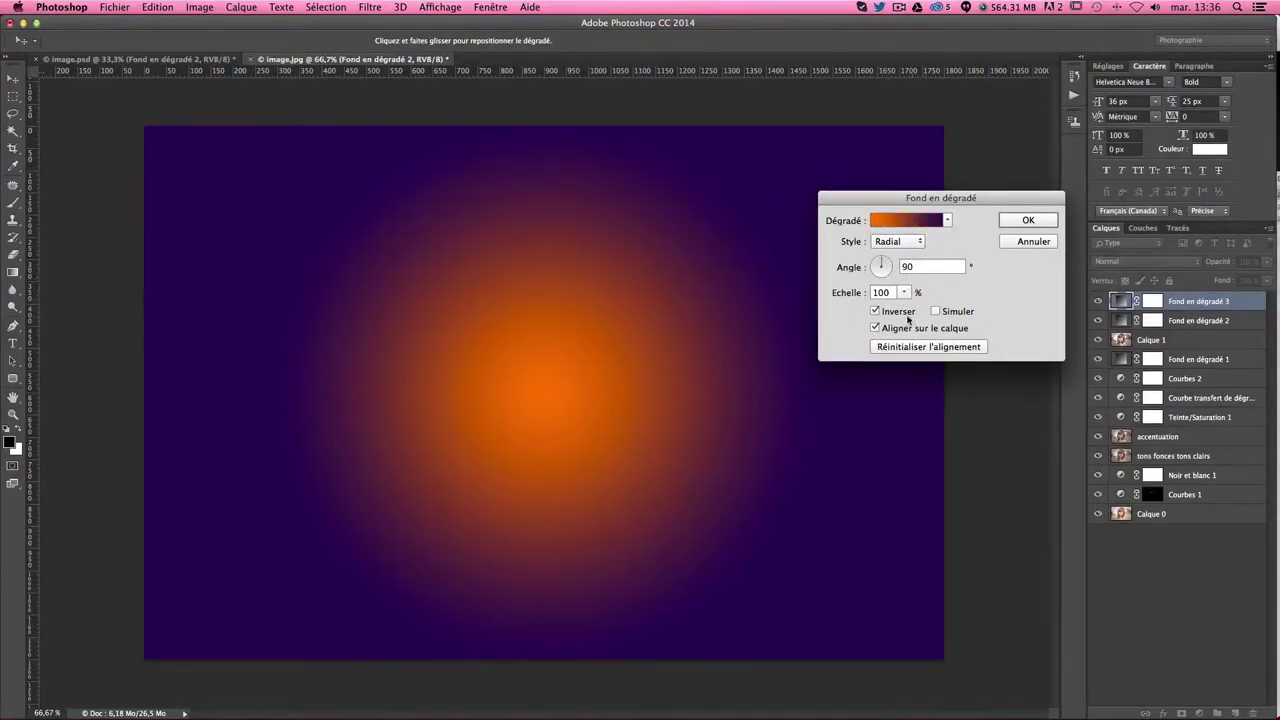
left_click(905, 293)
left_click_drag(913, 311, 909, 309)
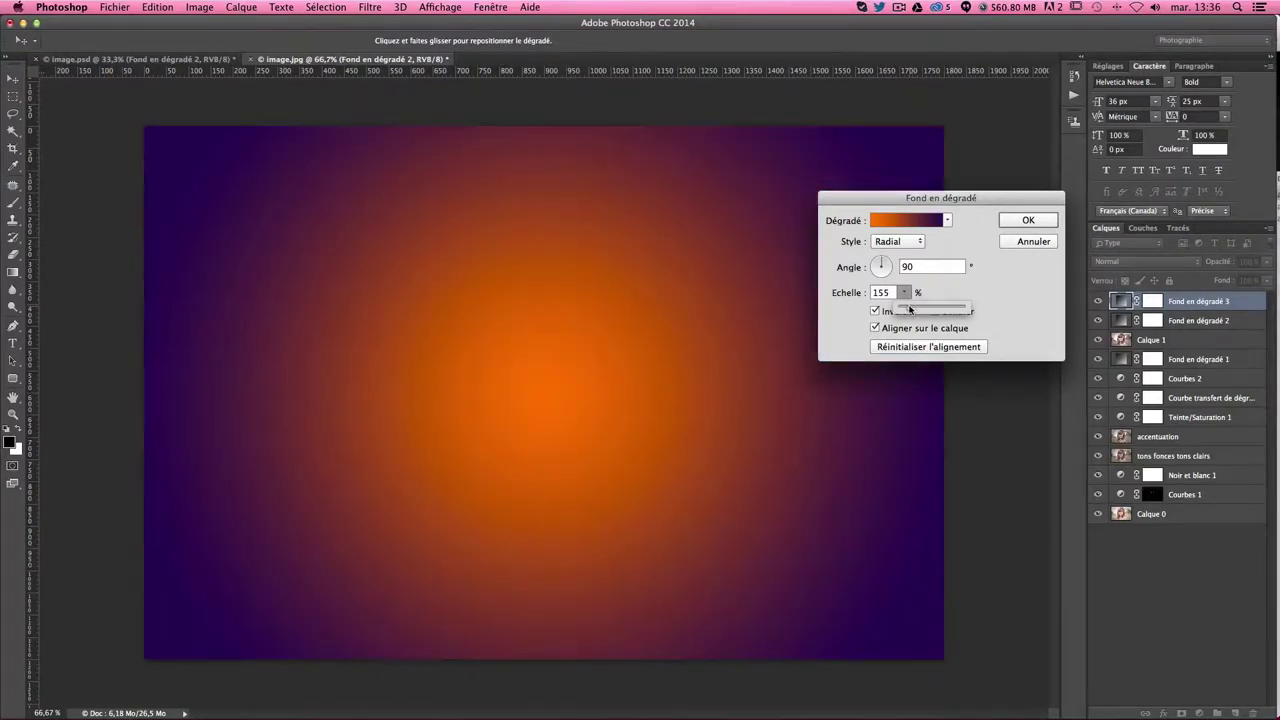
left_click(1028, 219)
Set the violet gradient layer to Lumière tamisée blend at 49% opacity.
left_click(1120, 261)
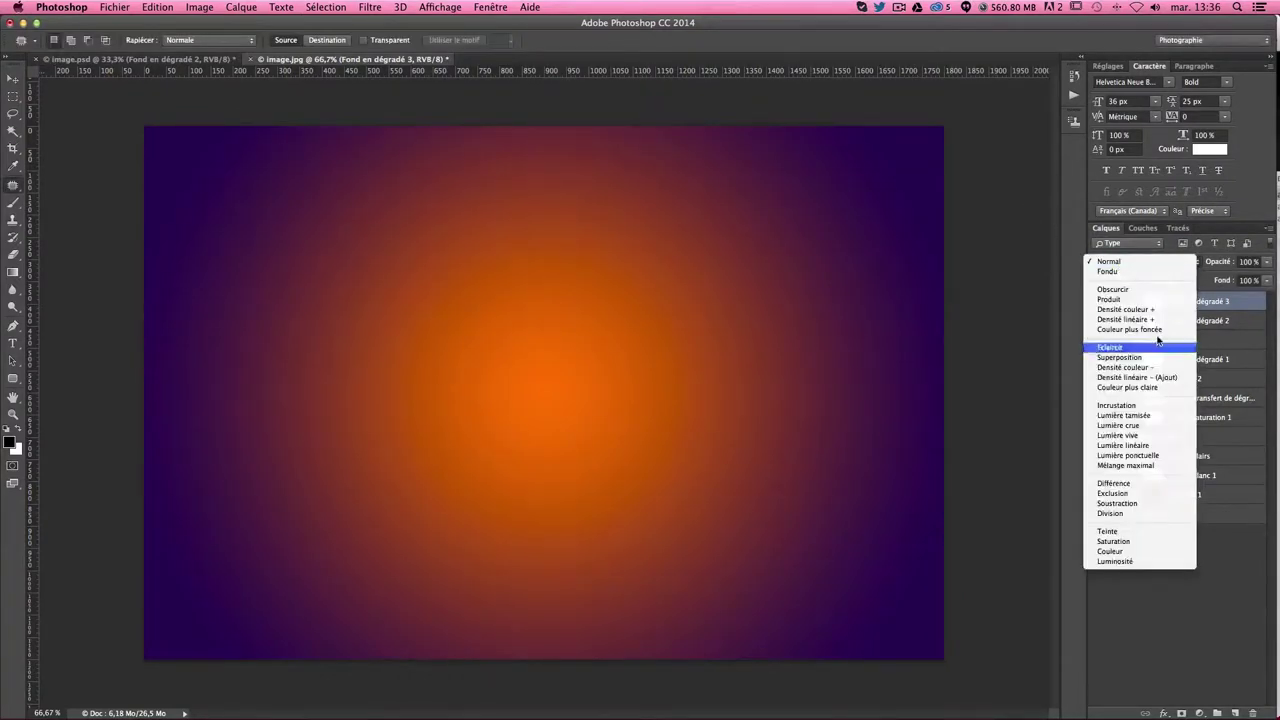
left_click(1138, 413)
left_click(1267, 262)
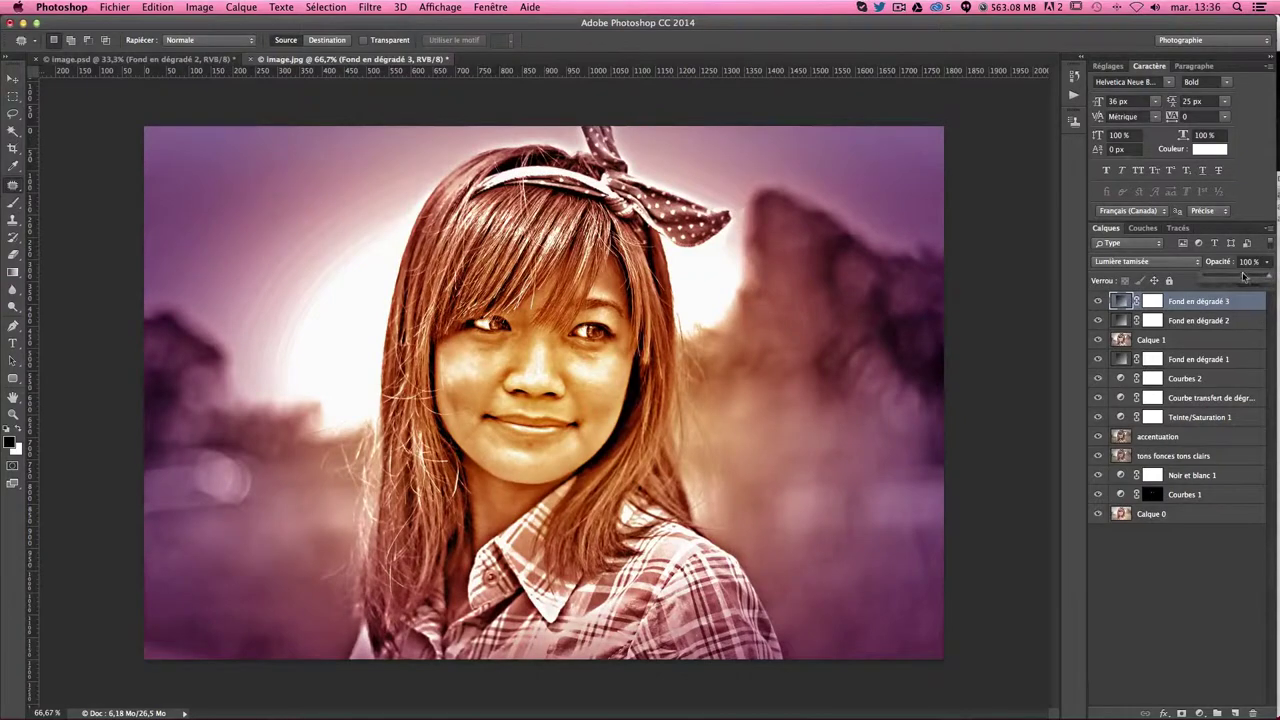
left_click_drag(1258, 275, 1230, 281)
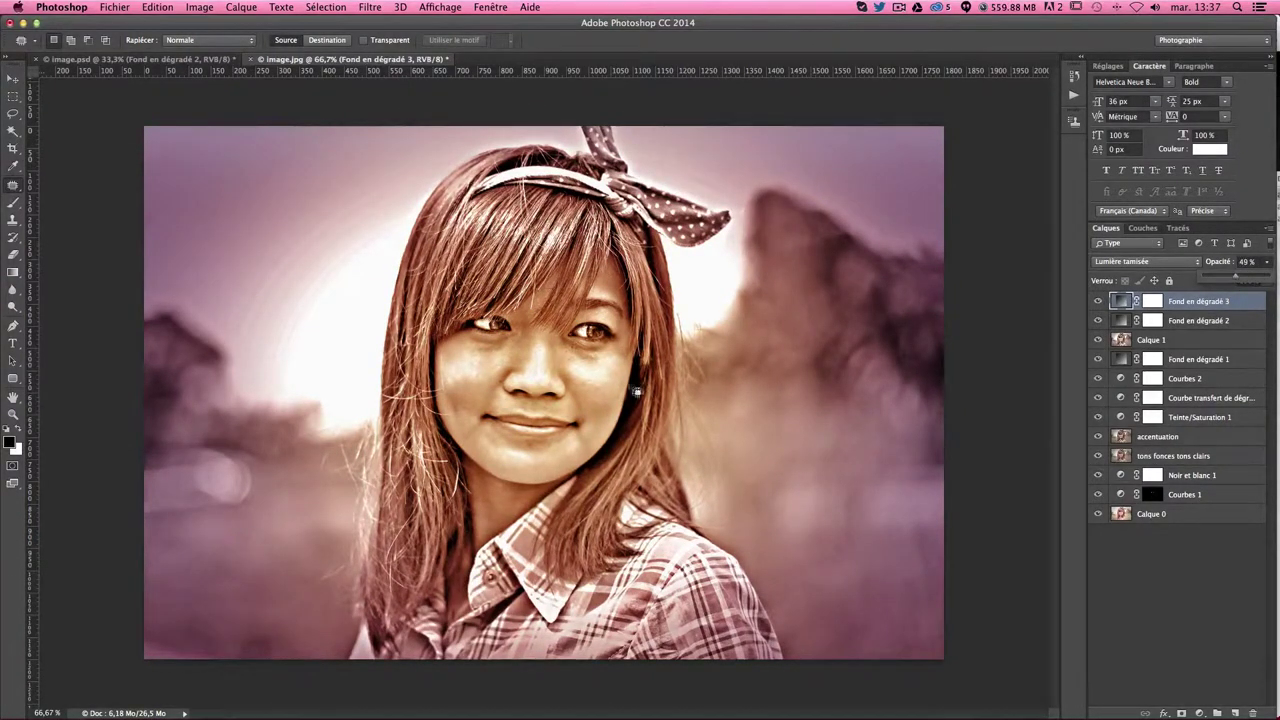
Paint black with a soft brush on the Fond en dégradé 3 mask over the face.
left_click(1152, 301)
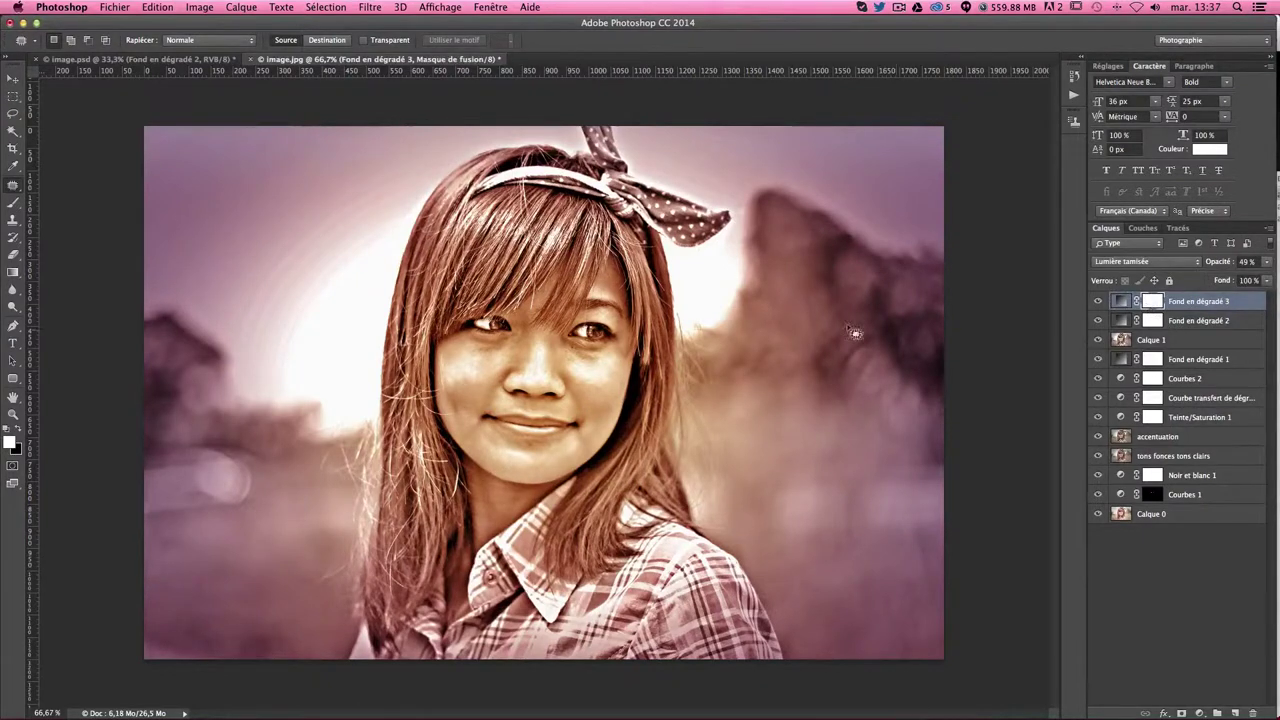
left_click(14, 203)
left_click(19, 428)
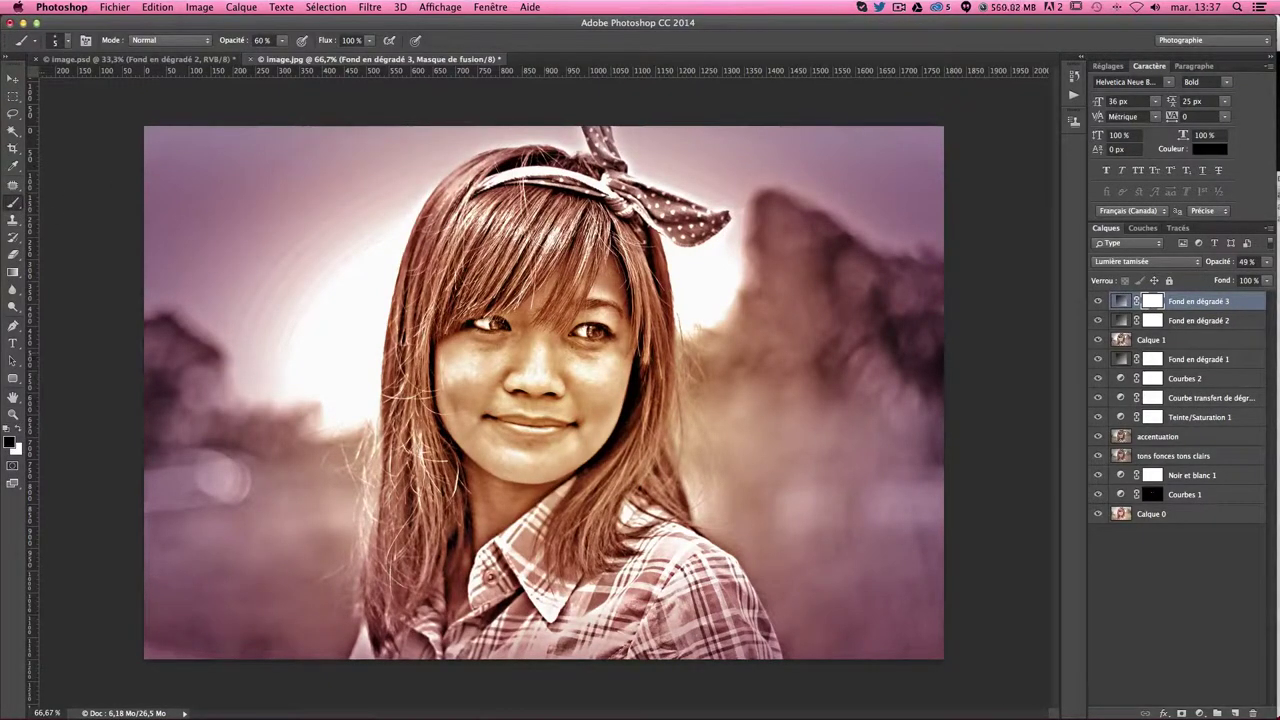
left_click_drag(470, 368, 560, 352)
left_click(540, 340)
Refine the mask with a smaller brush over cheek and nose, restoring some tint in white.
right_click(571, 354)
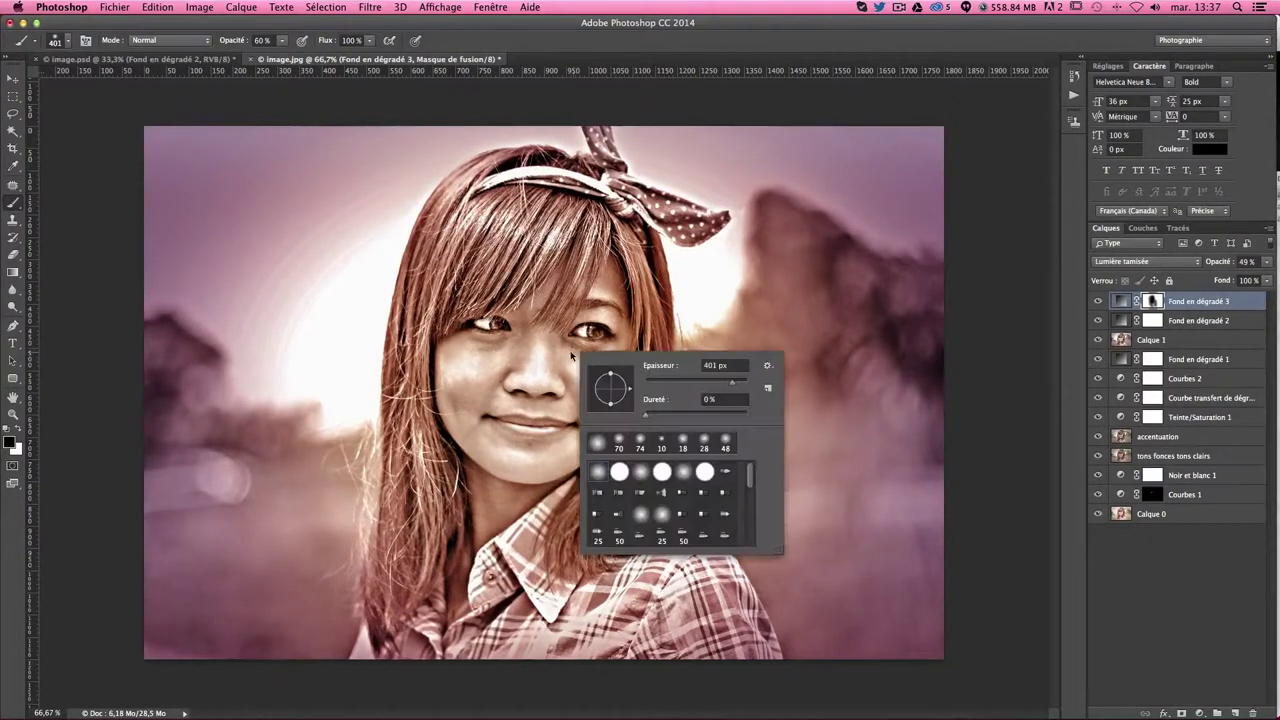
key("Return")
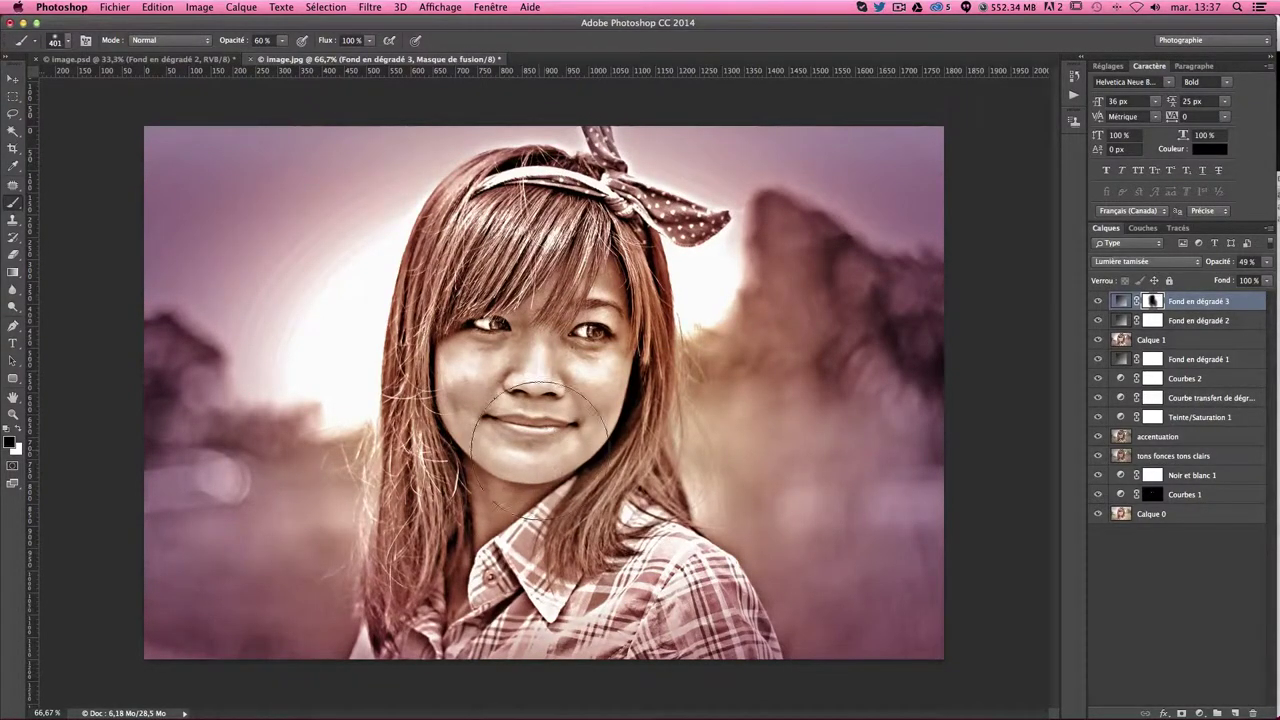
left_click_drag(560, 425, 503, 427)
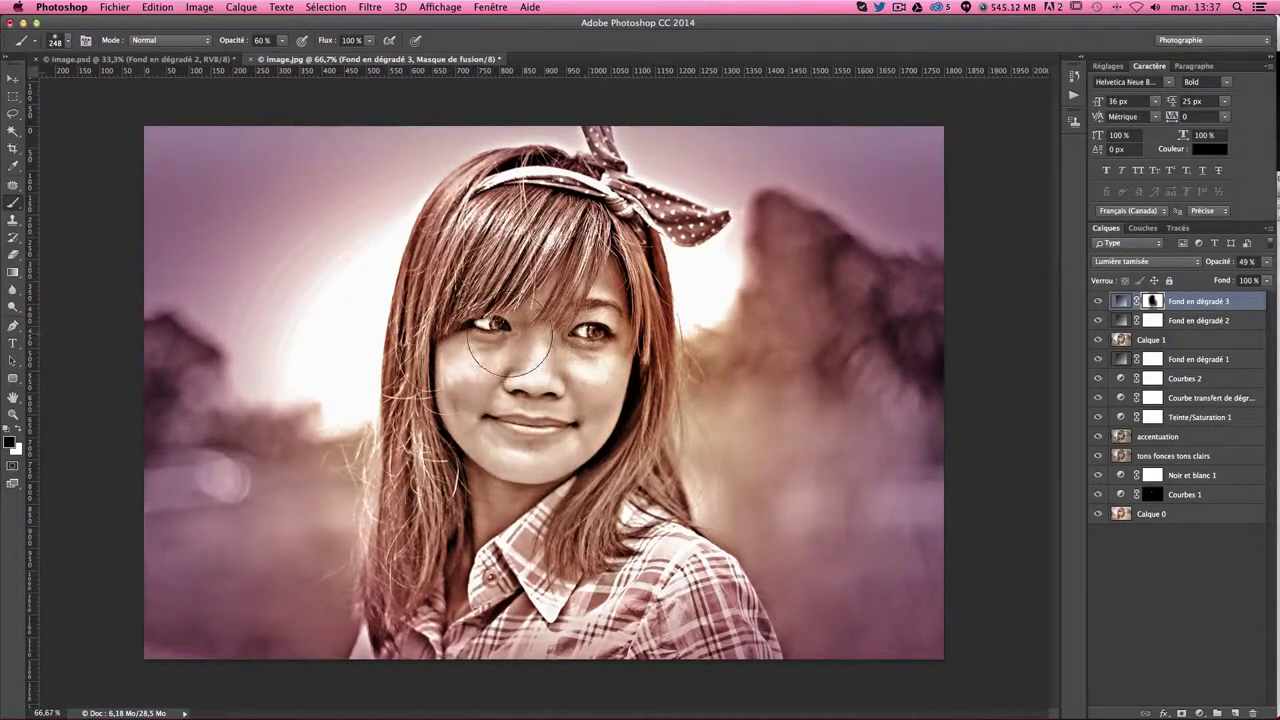
mouse_move(512, 360)
left_mouse_down()
mouse_move(495, 381)
mouse_move(536, 374)
left_mouse_up()
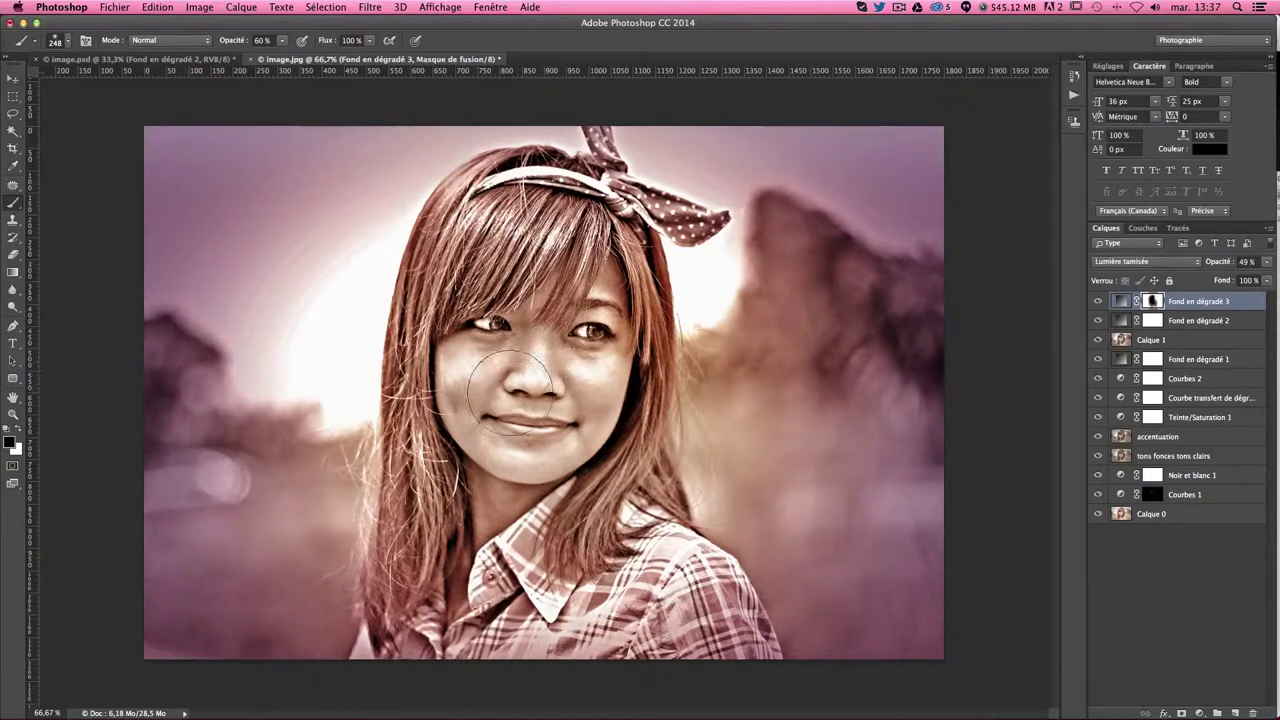
key("x")
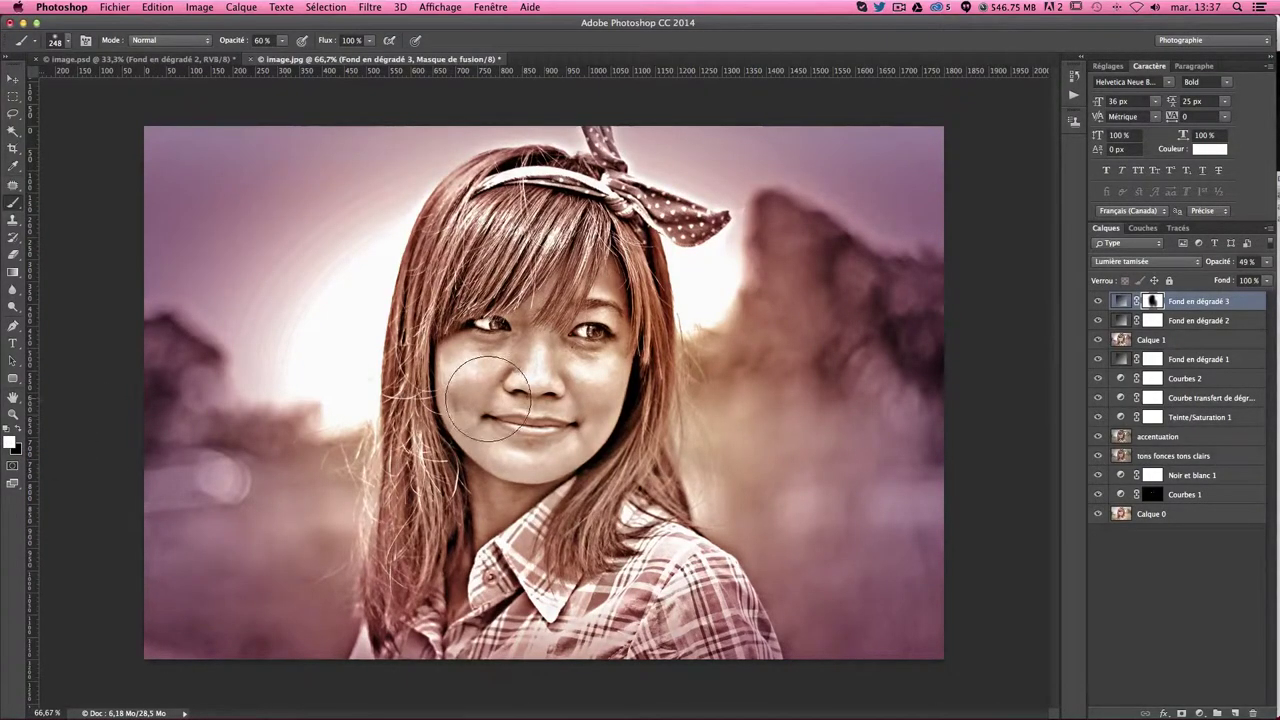
mouse_move(460, 390)
left_mouse_down()
mouse_move(520, 430)
mouse_move(520, 465)
mouse_move(632, 394)
left_mouse_up()
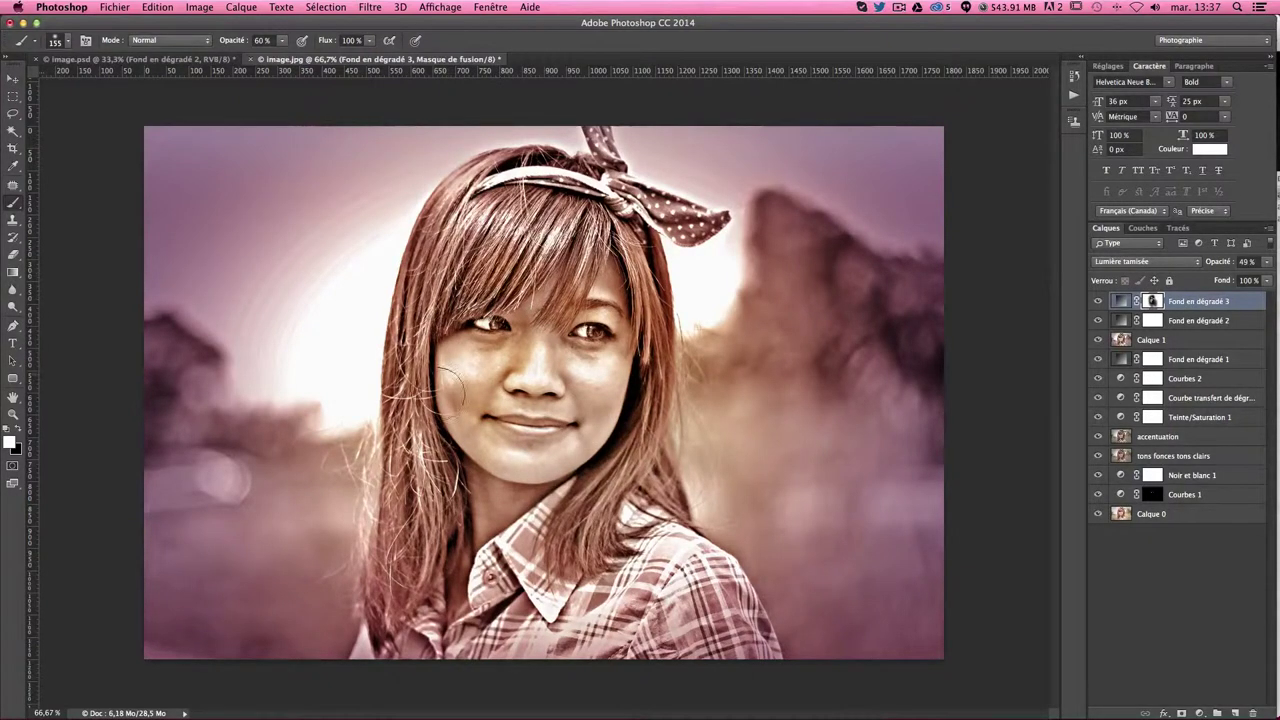
key("bracketright")
key("bracketright")
key("bracketright")
key("x")
Copy the original Calque 0 photo and paste it on top as Calque 2.
left_click(1176, 515)
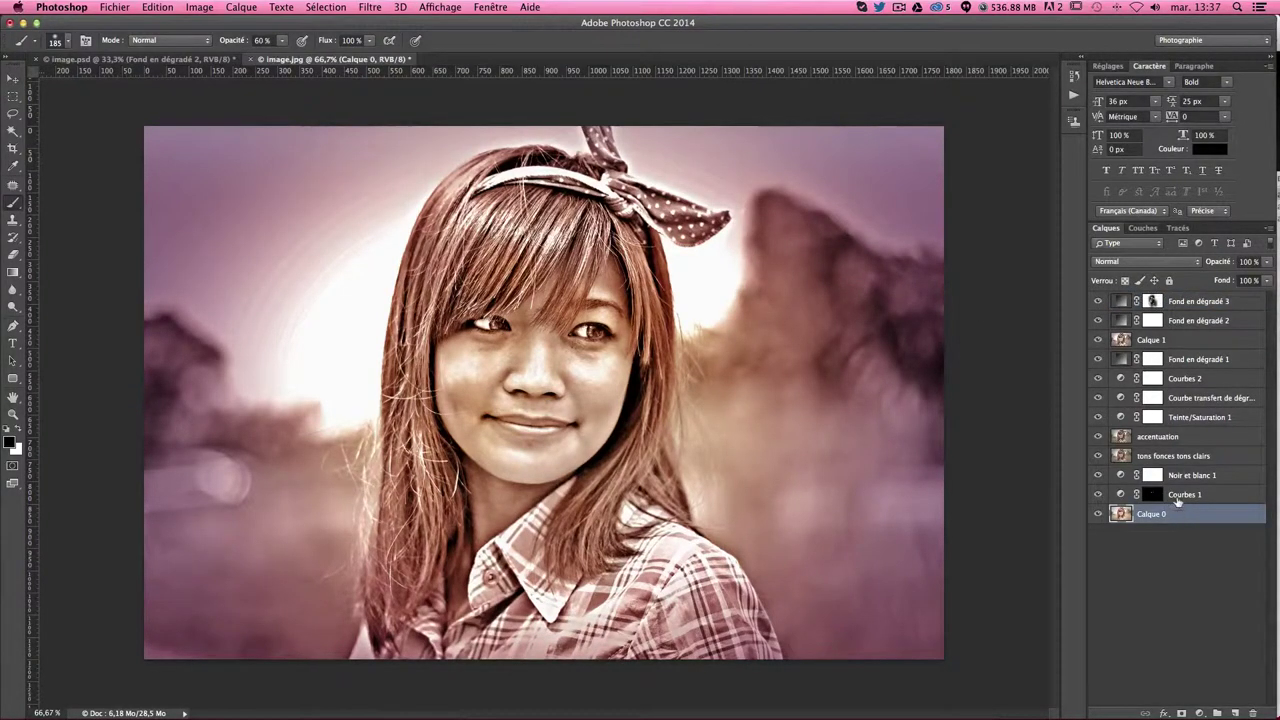
key("ctrl+c")
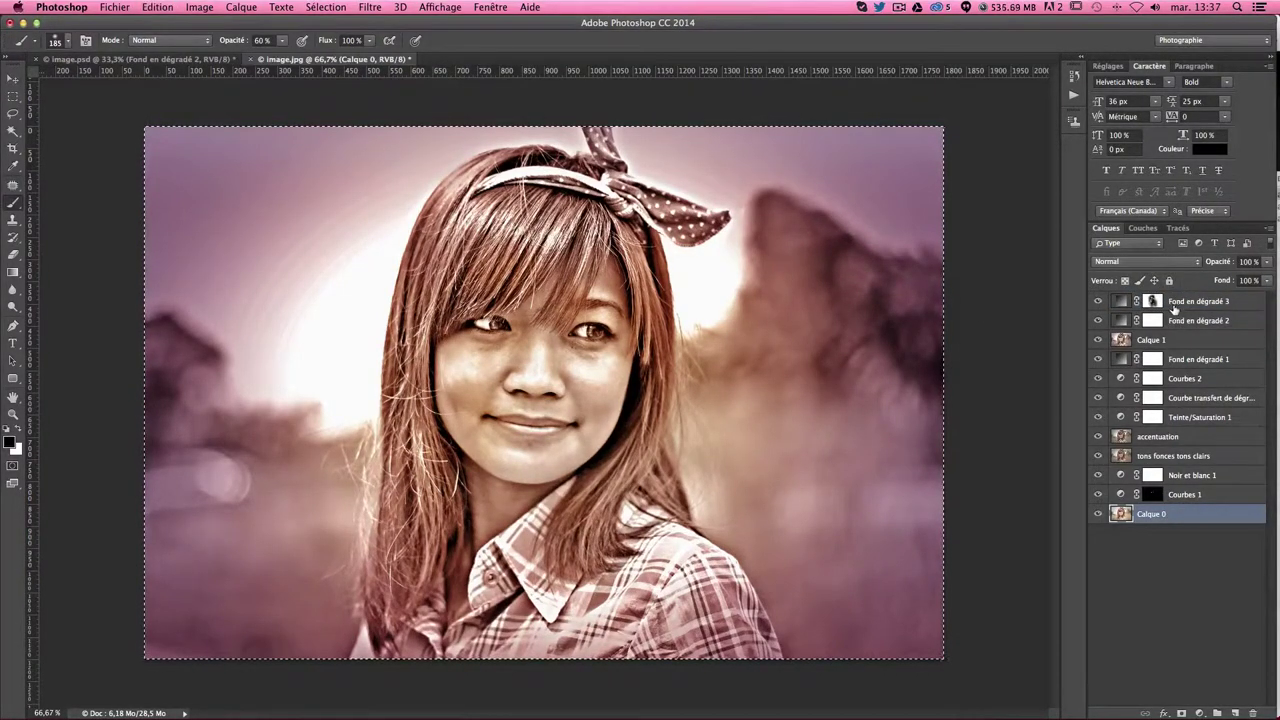
left_click(1176, 302)
key("ctrl+v")
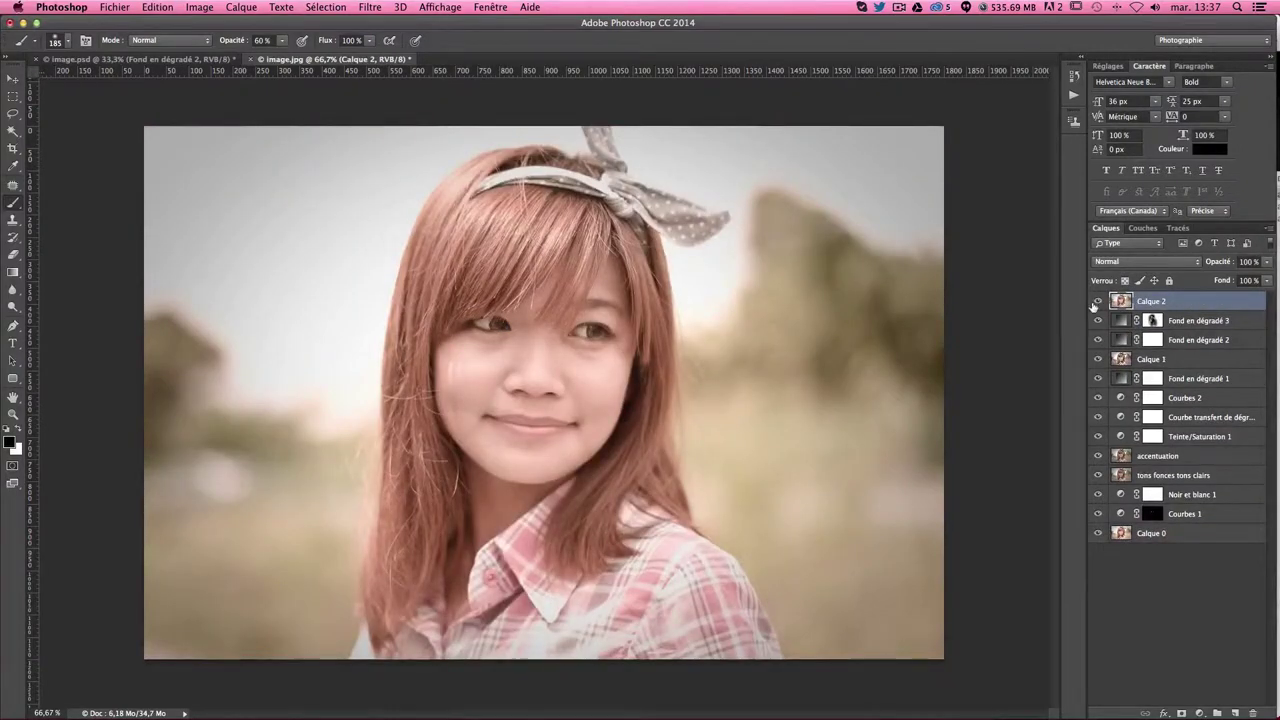
Compare with Calque 2 toggled, leave it hidden, and stamp visible layers above Fond en dégradé 3.
left_click(1097, 301)
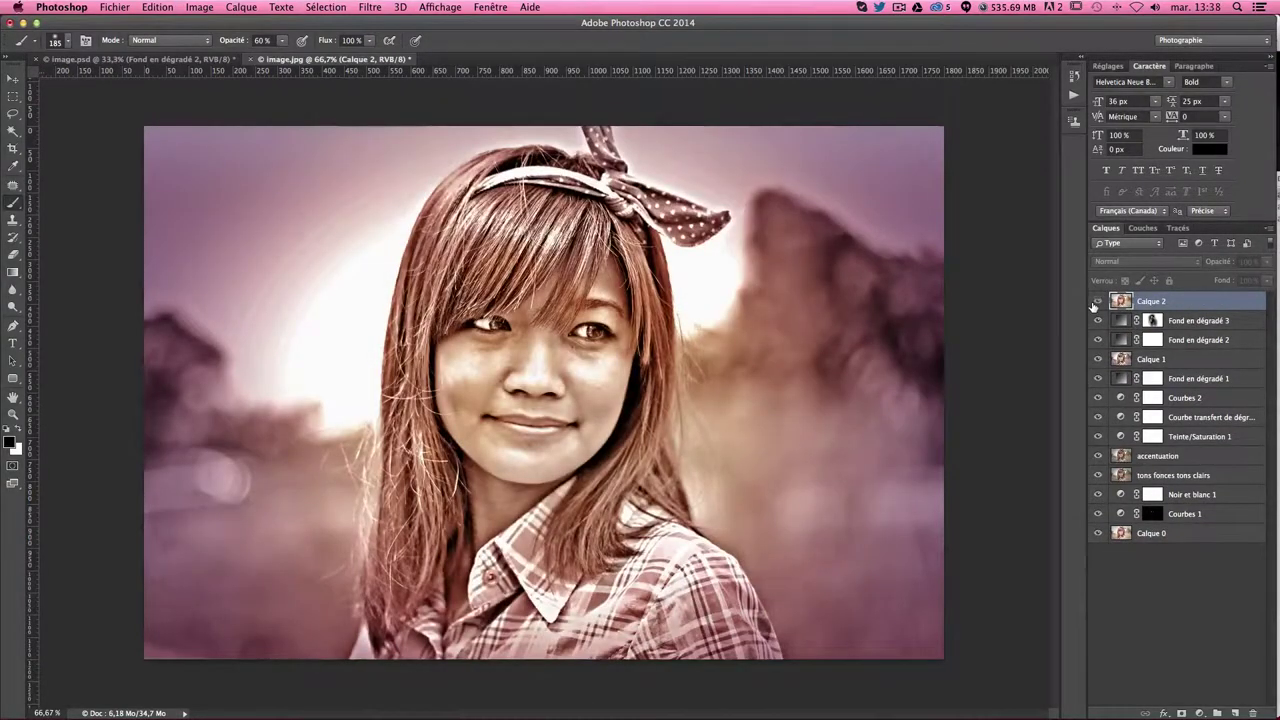
left_click(1097, 301)
left_click(1097, 301)
left_click(1096, 302)
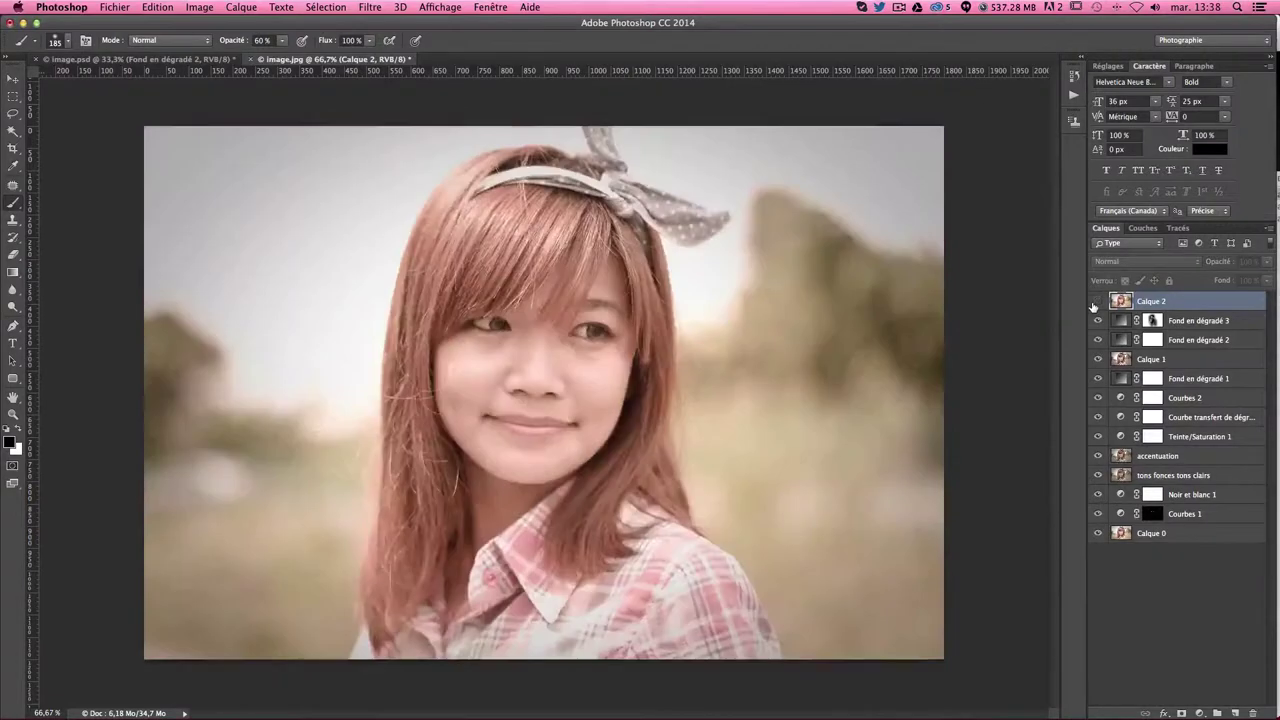
left_click(1096, 302)
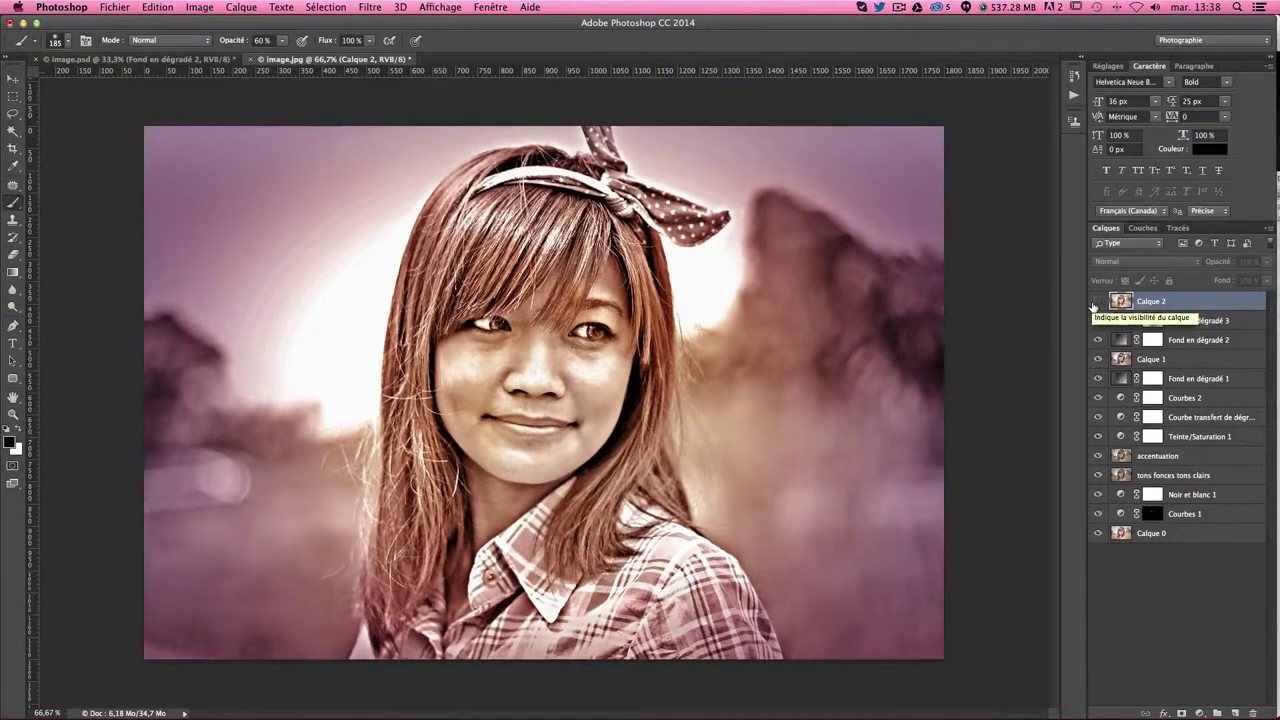
left_click(1097, 301)
left_click(1097, 301)
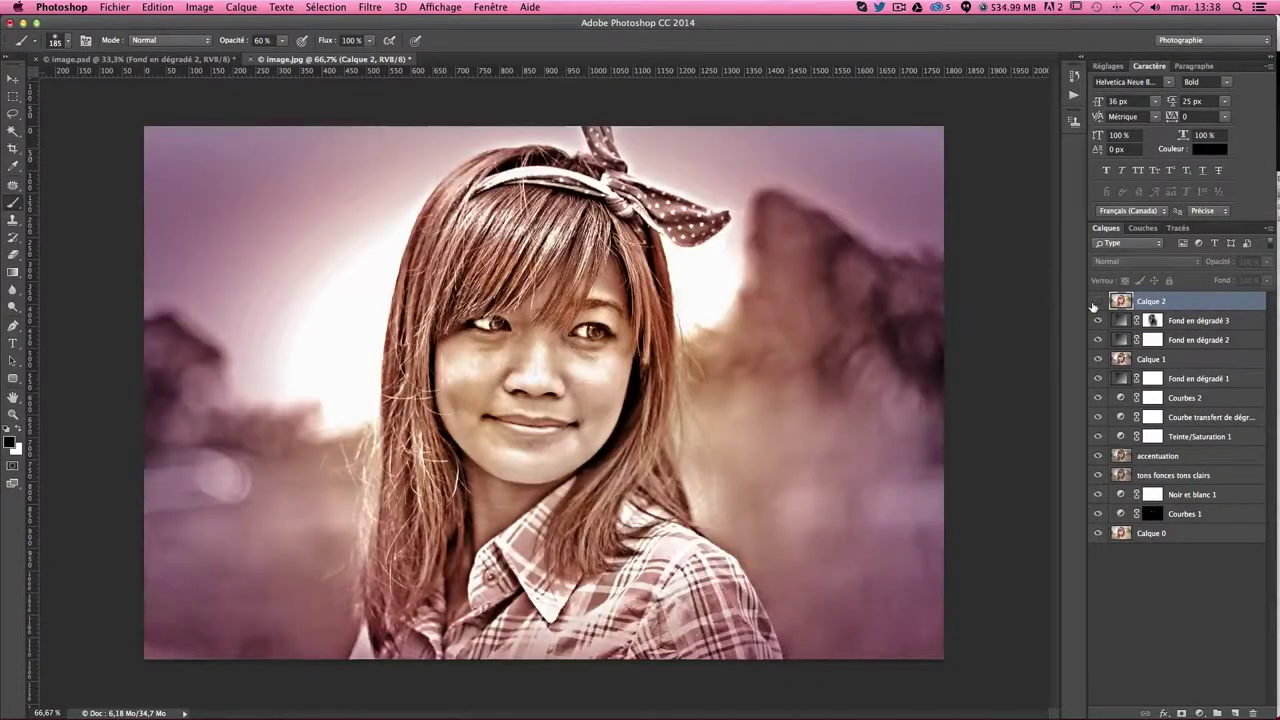
left_click(1097, 301)
left_click(1095, 302)
left_click(1095, 302)
left_click(1095, 302)
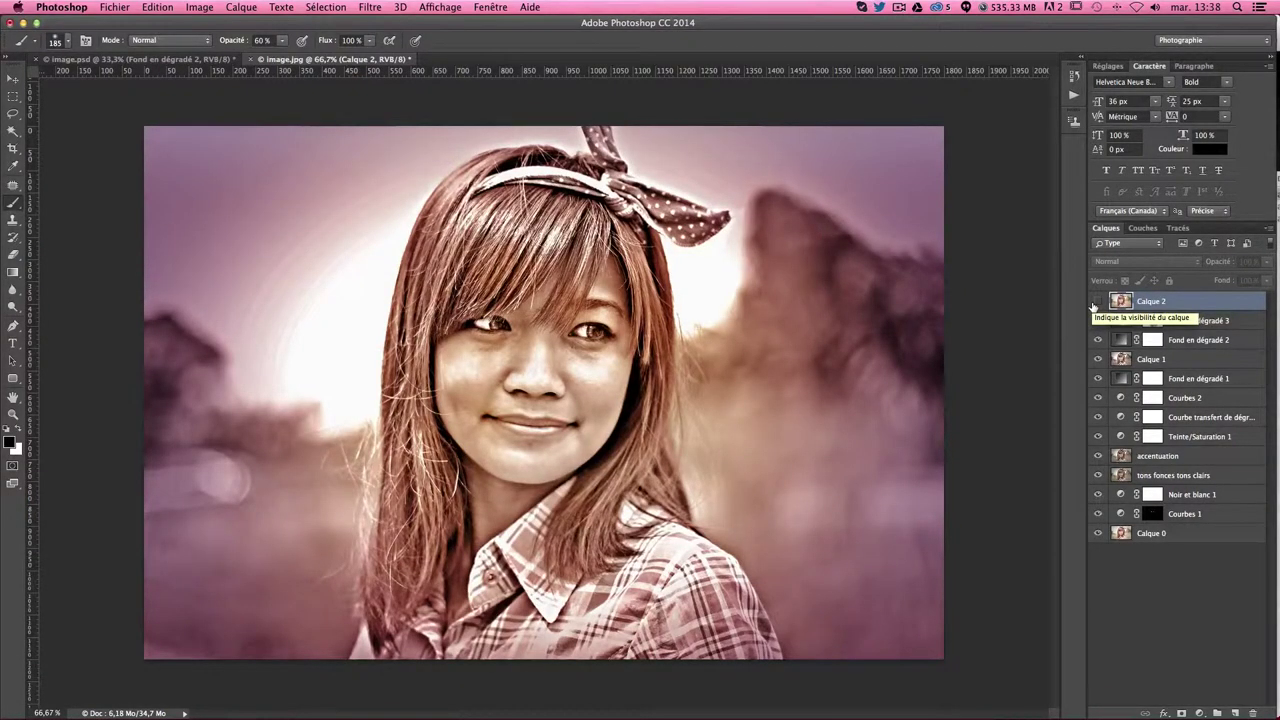
left_click(1197, 321)
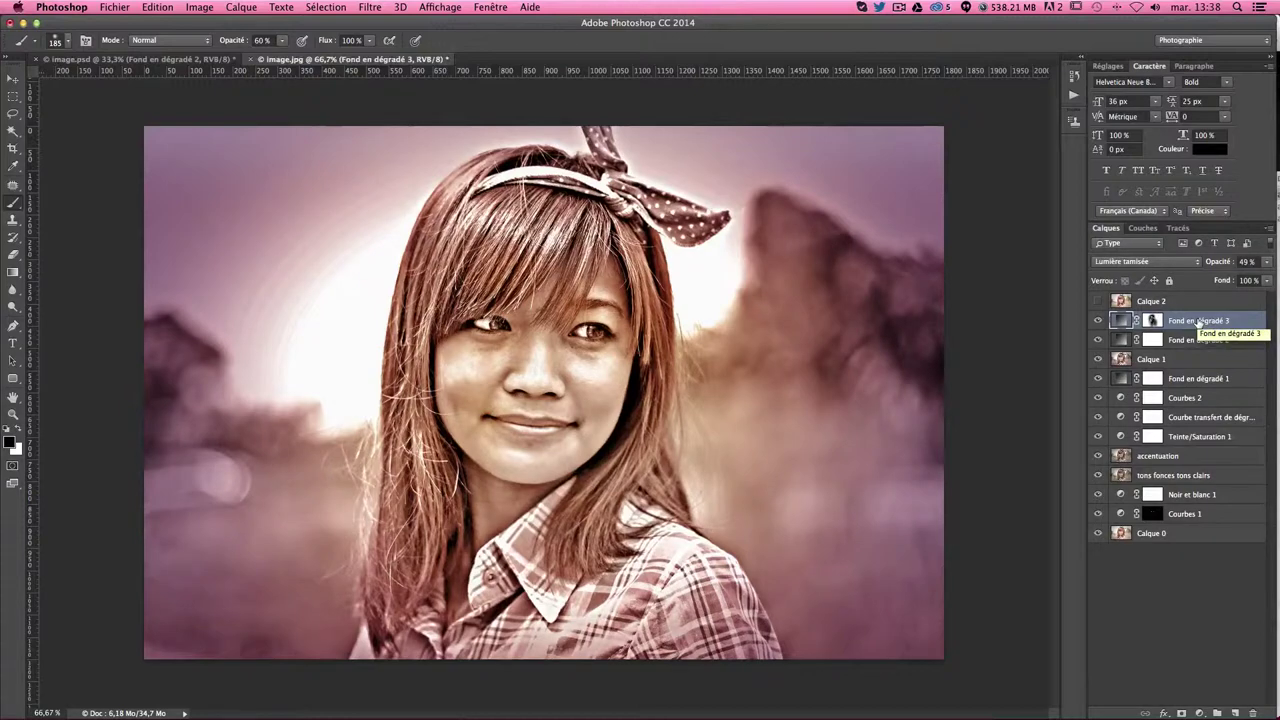
key("ctrl+alt+shift+e")
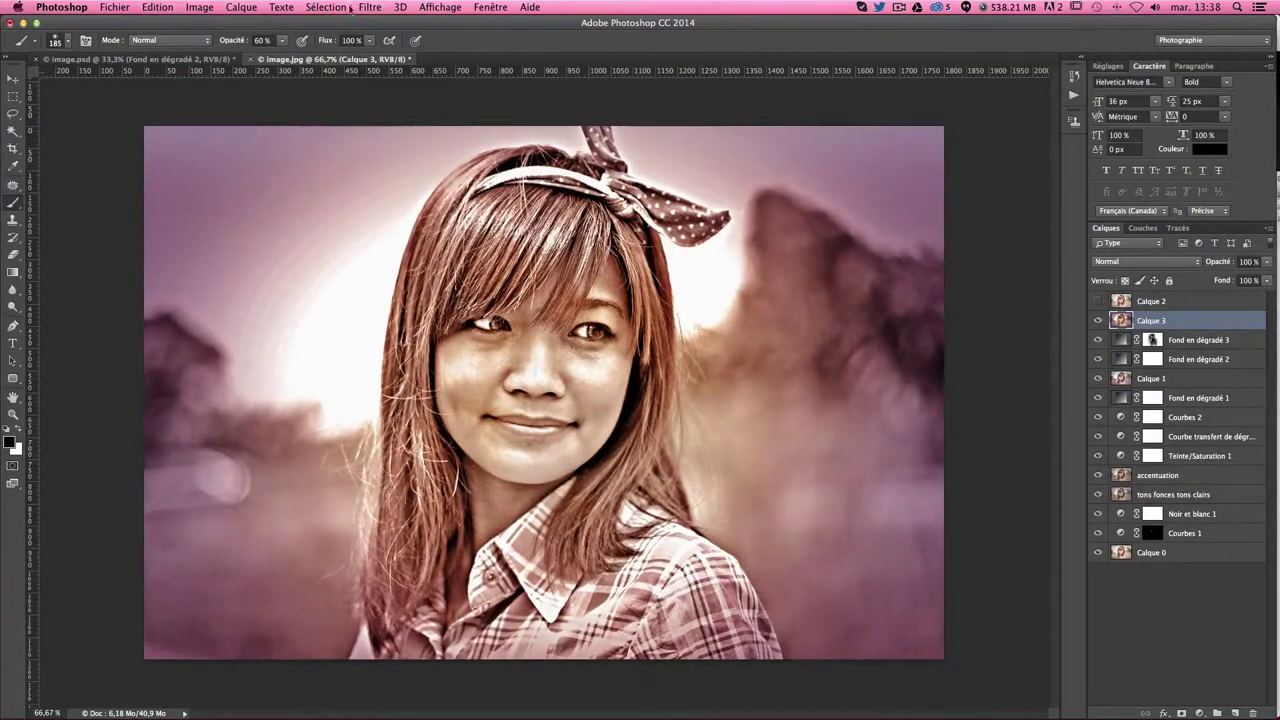
Apply the Camera Raw filter to Calque 3 with Clarté lowered to -20.
left_click(370, 7)
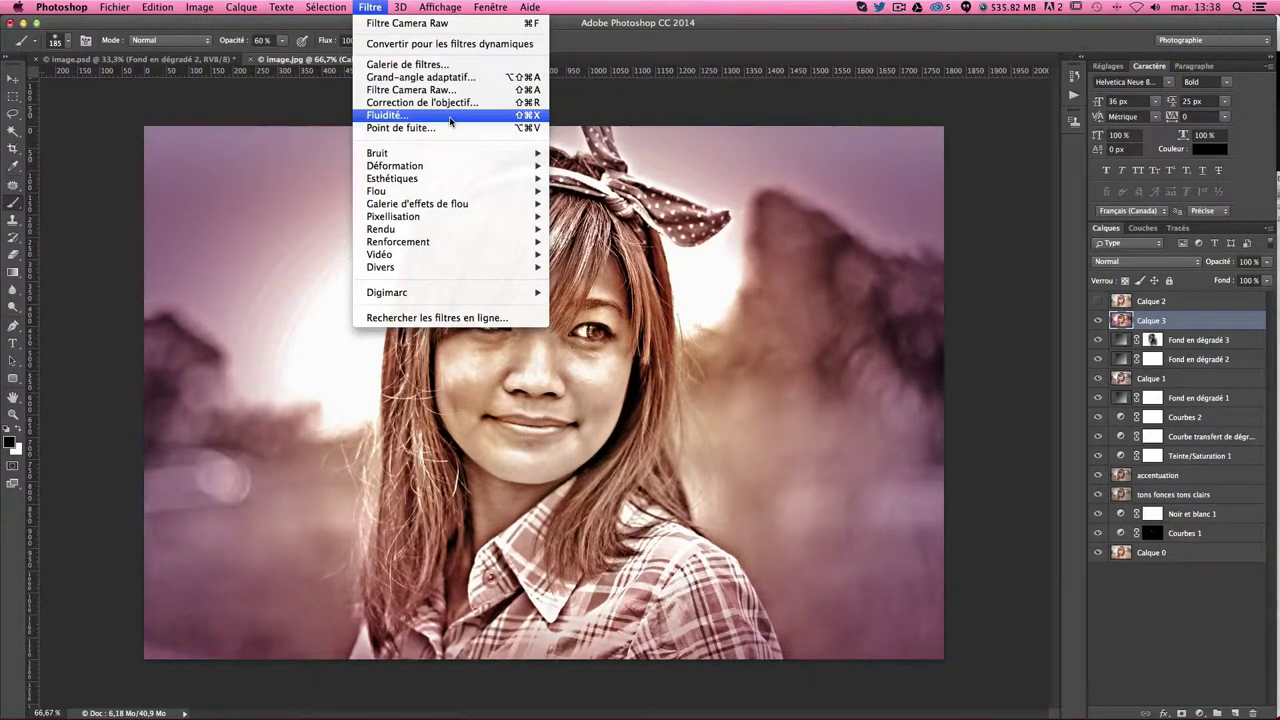
mouse_move(370, 7)
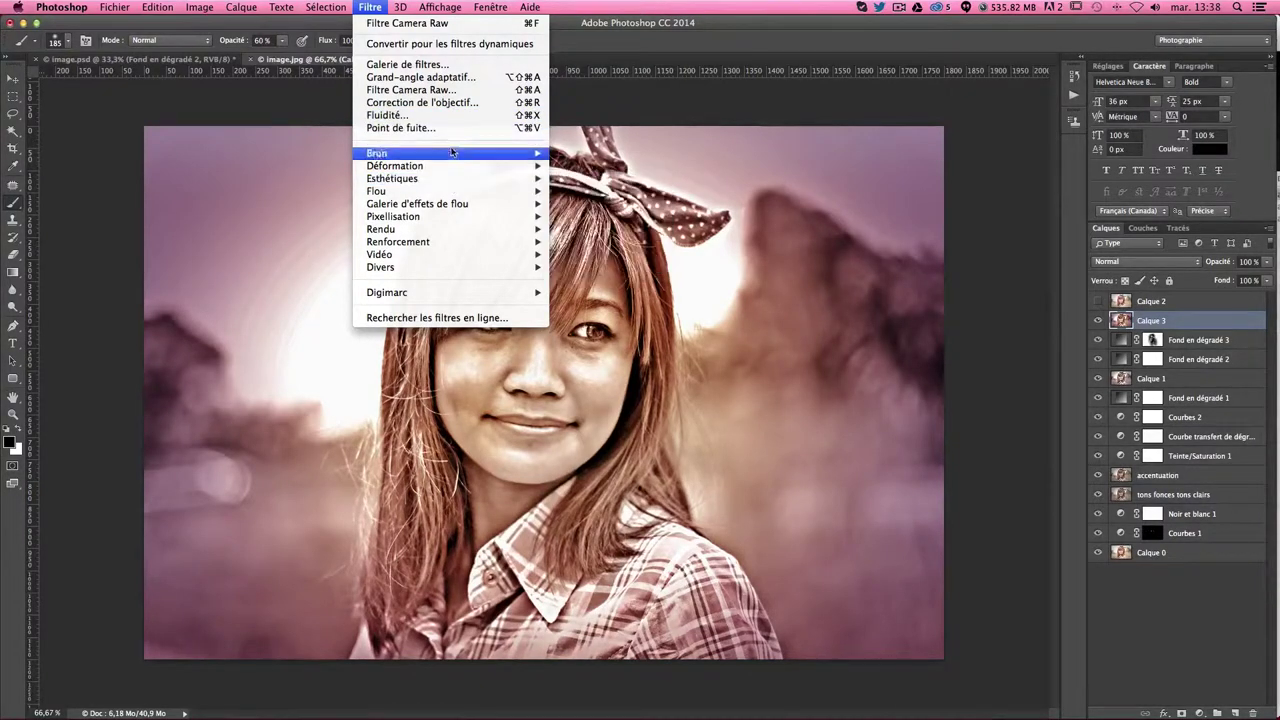
left_click(455, 89)
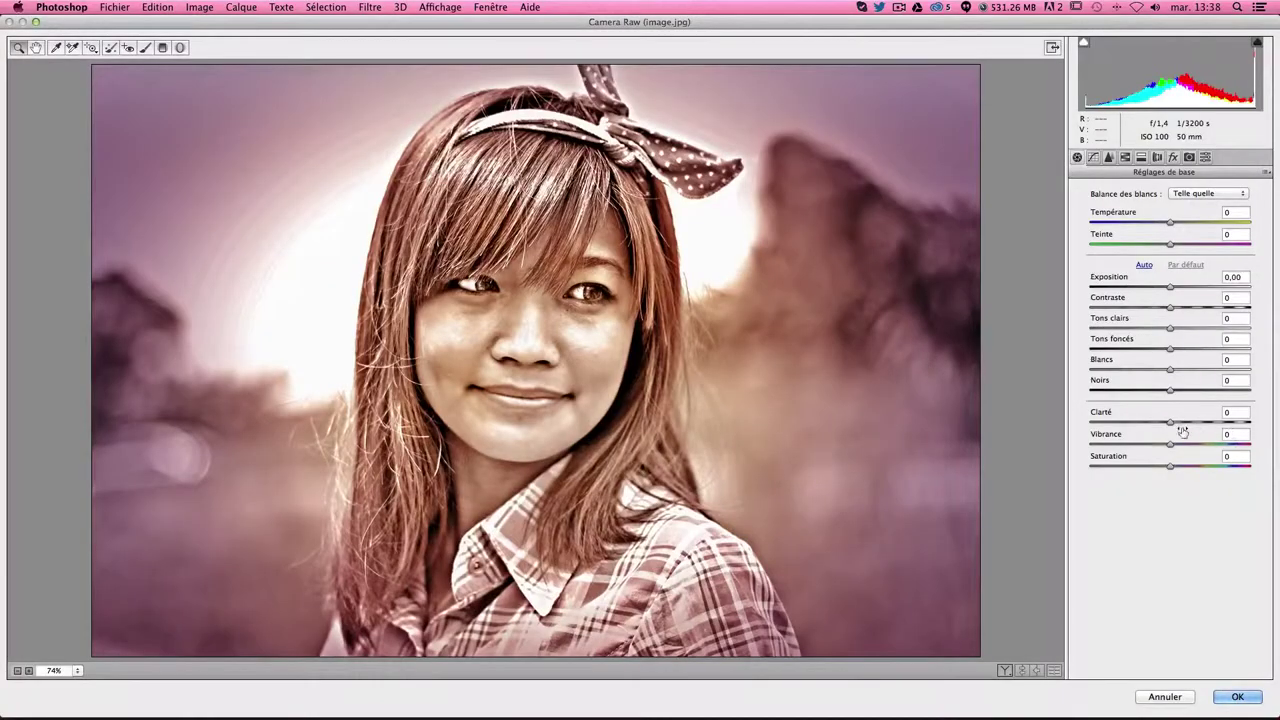
mouse_move(1168, 422)
left_mouse_down()
mouse_move(1135, 425)
mouse_move(1151, 426)
left_mouse_up()
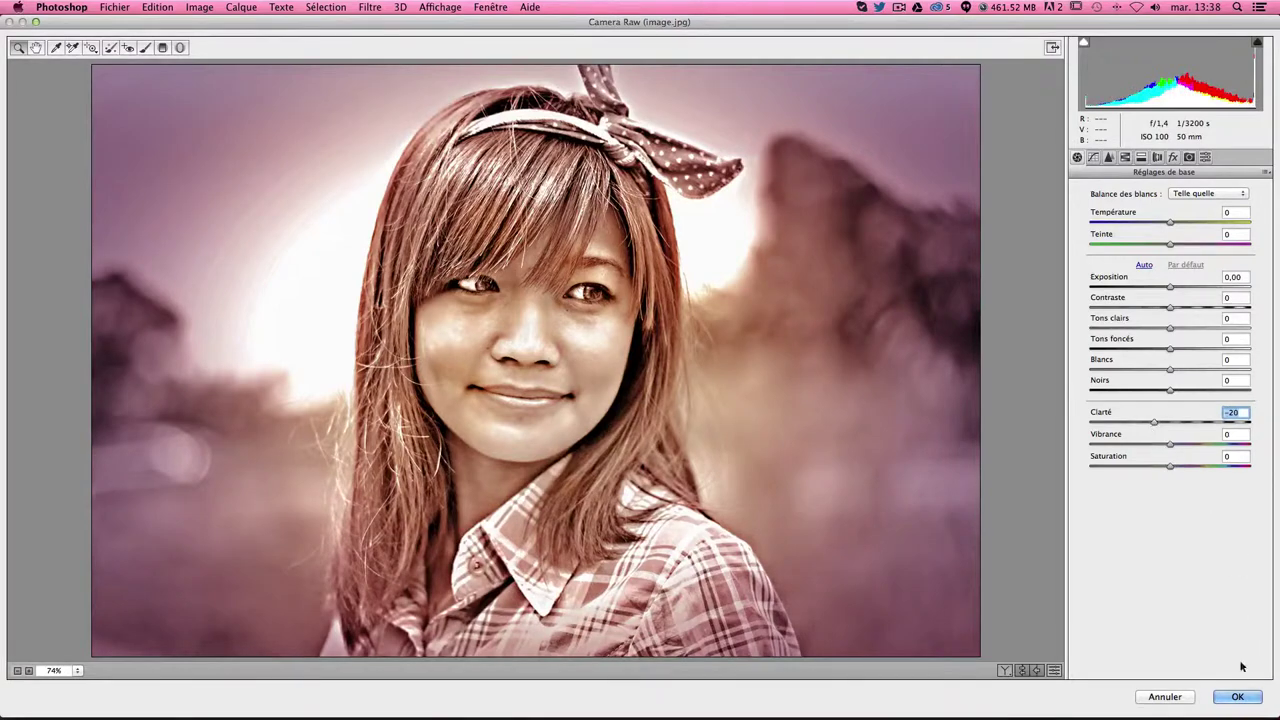
left_click(1238, 697)
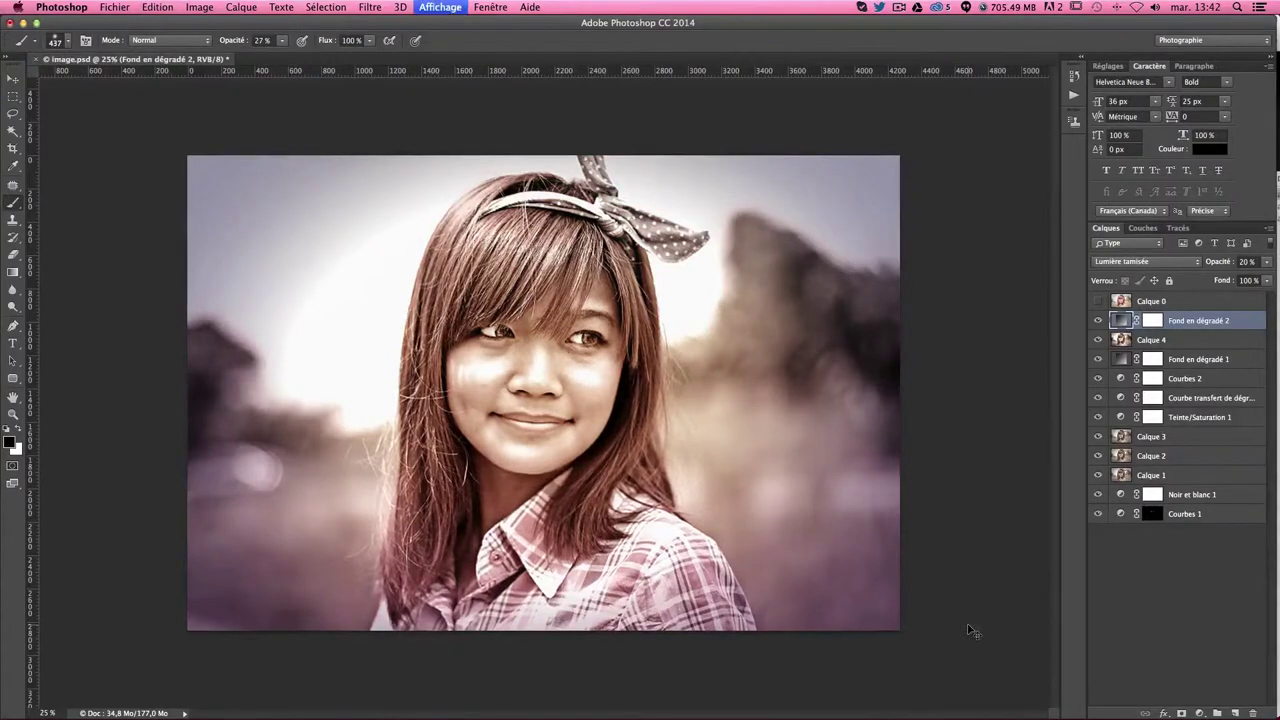
Add a Noir et blanc adjustment layer above the gradient overlays.
key("super+plus")
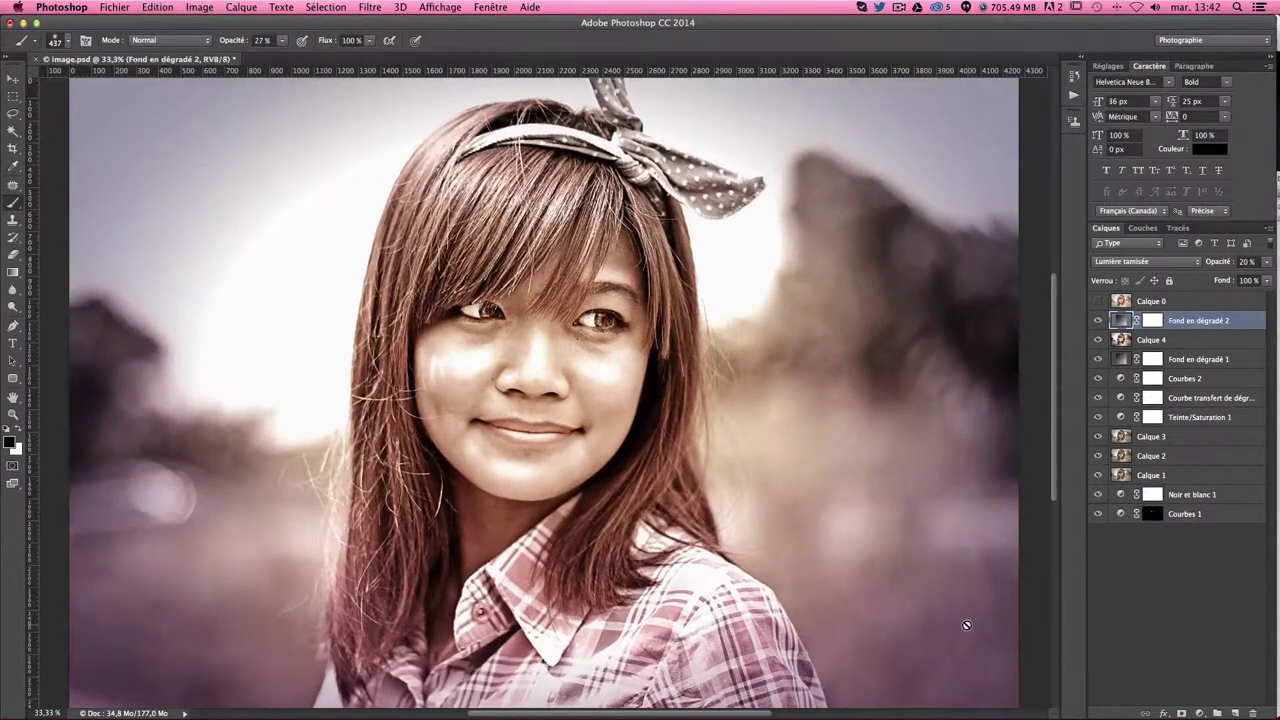
left_click(1199, 713)
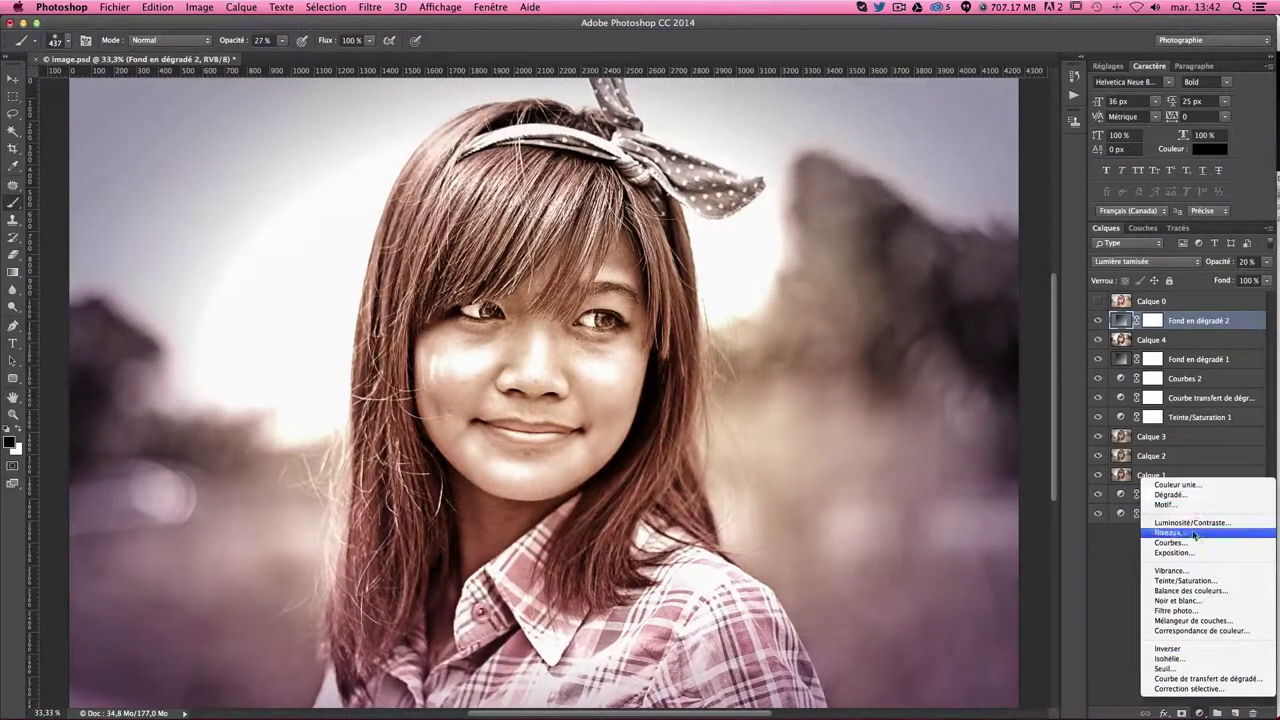
left_click(1177, 600)
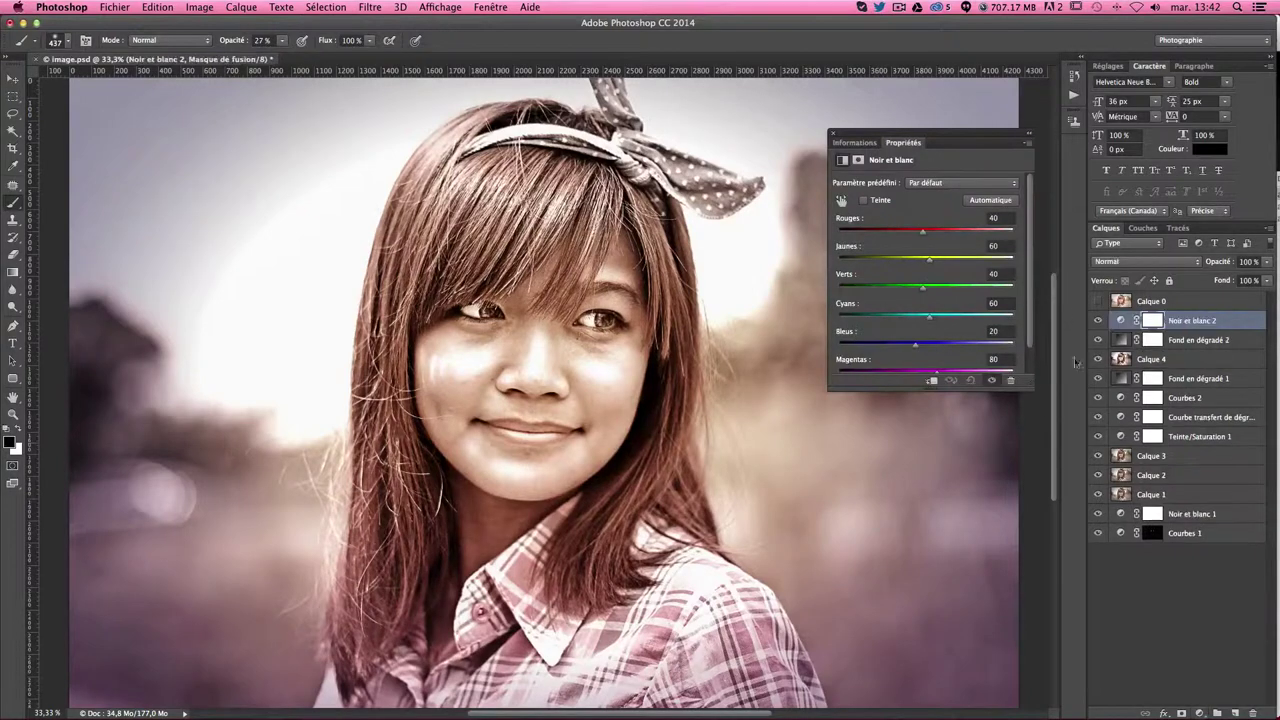
left_click(831, 134)
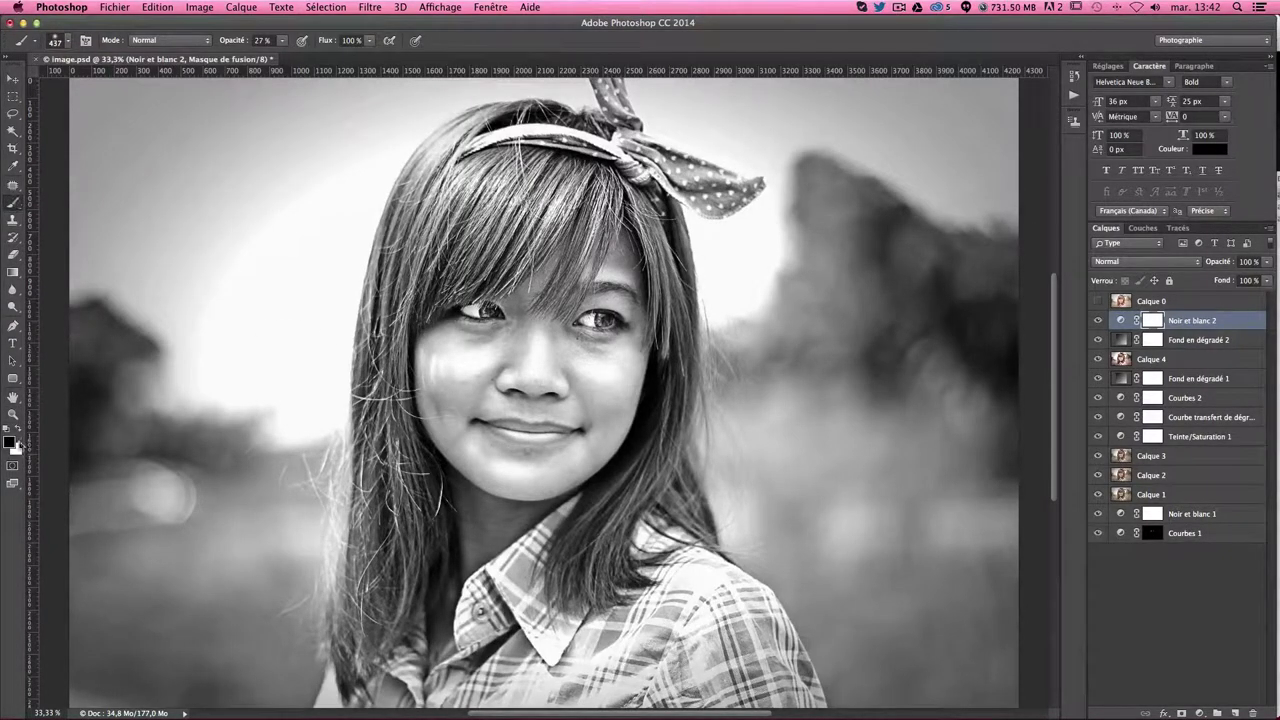
Set black as paint colour, enlarge the brush to 869, and zoom out.
key("x")
key("x")
left_click_drag(450, 360, 495, 362)
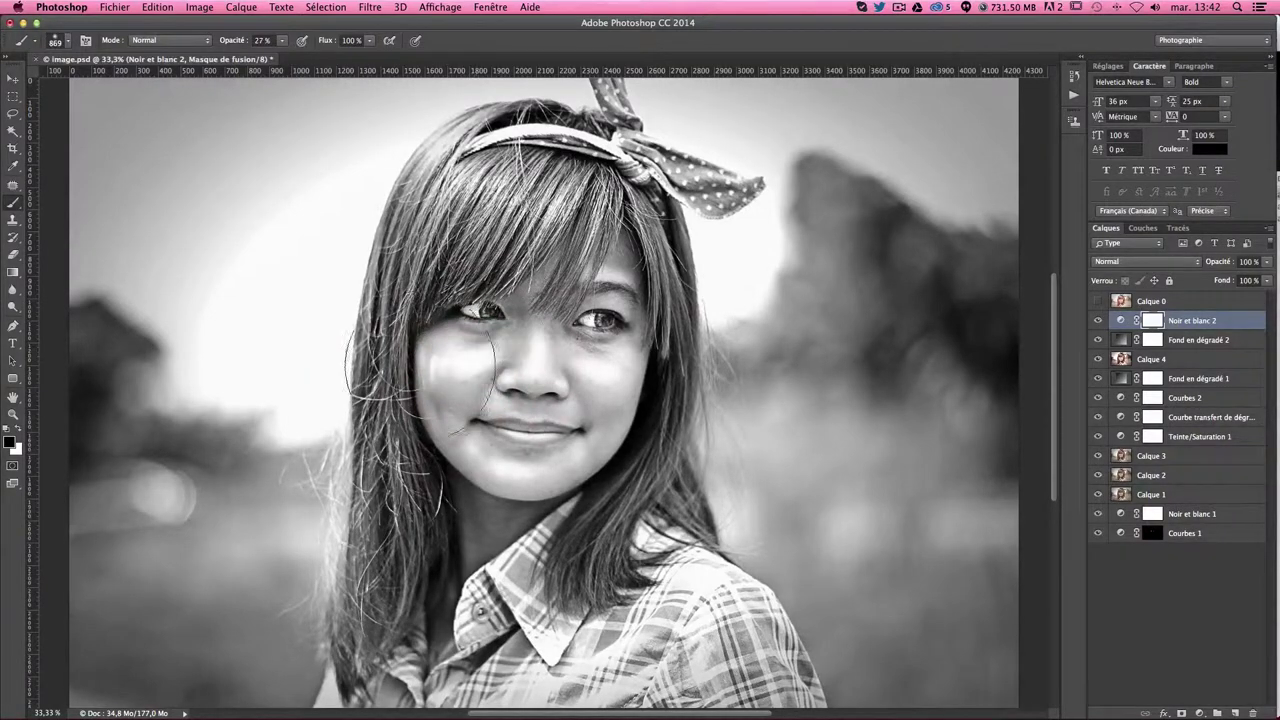
key("ctrl+minus")
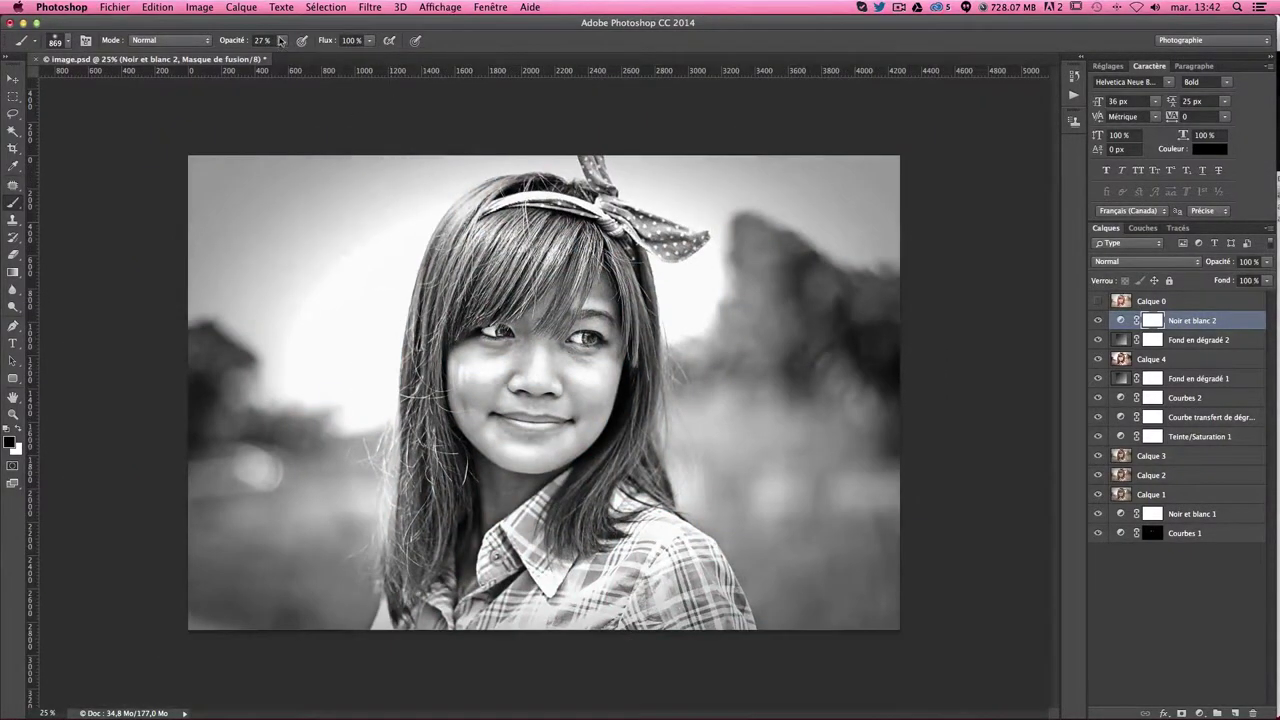
At 25% opacity and brush size 1517, paint black over the photo, hair and background.
left_click(262, 40)
key("Return")
left_click_drag(465, 290, 545, 292)
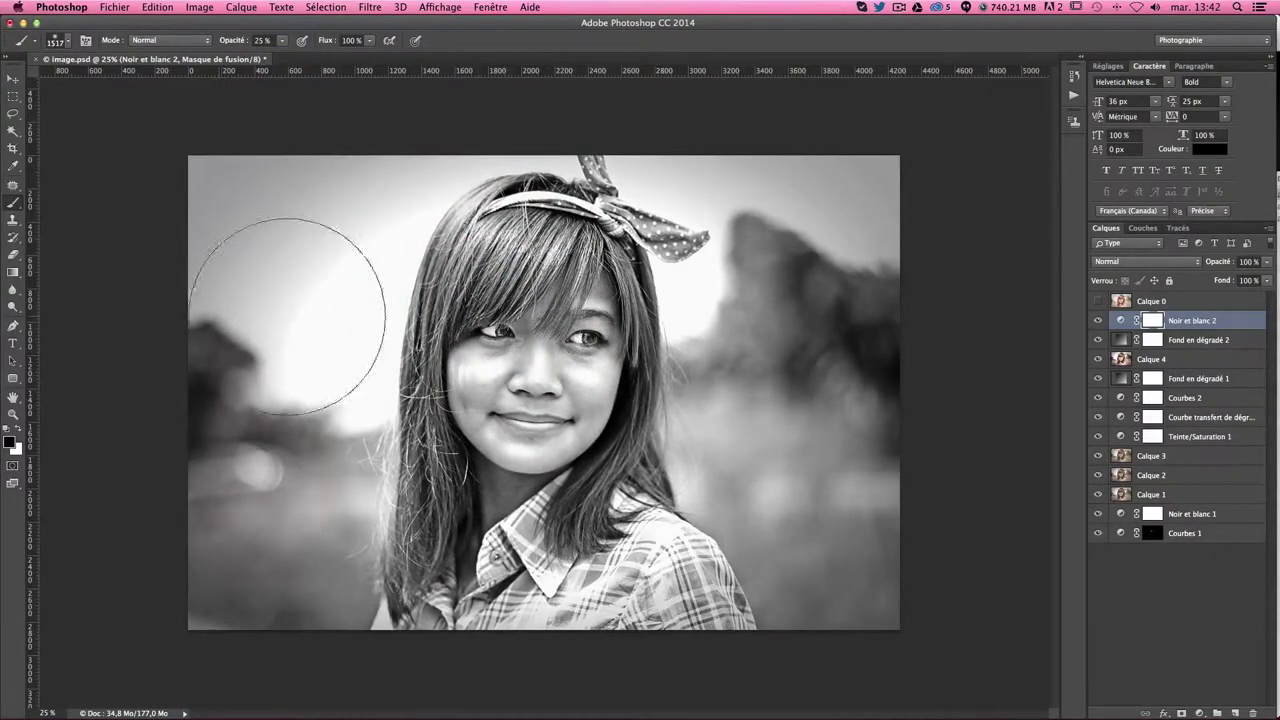
left_click_drag(255, 200, 560, 205)
left_click_drag(560, 255, 749, 607)
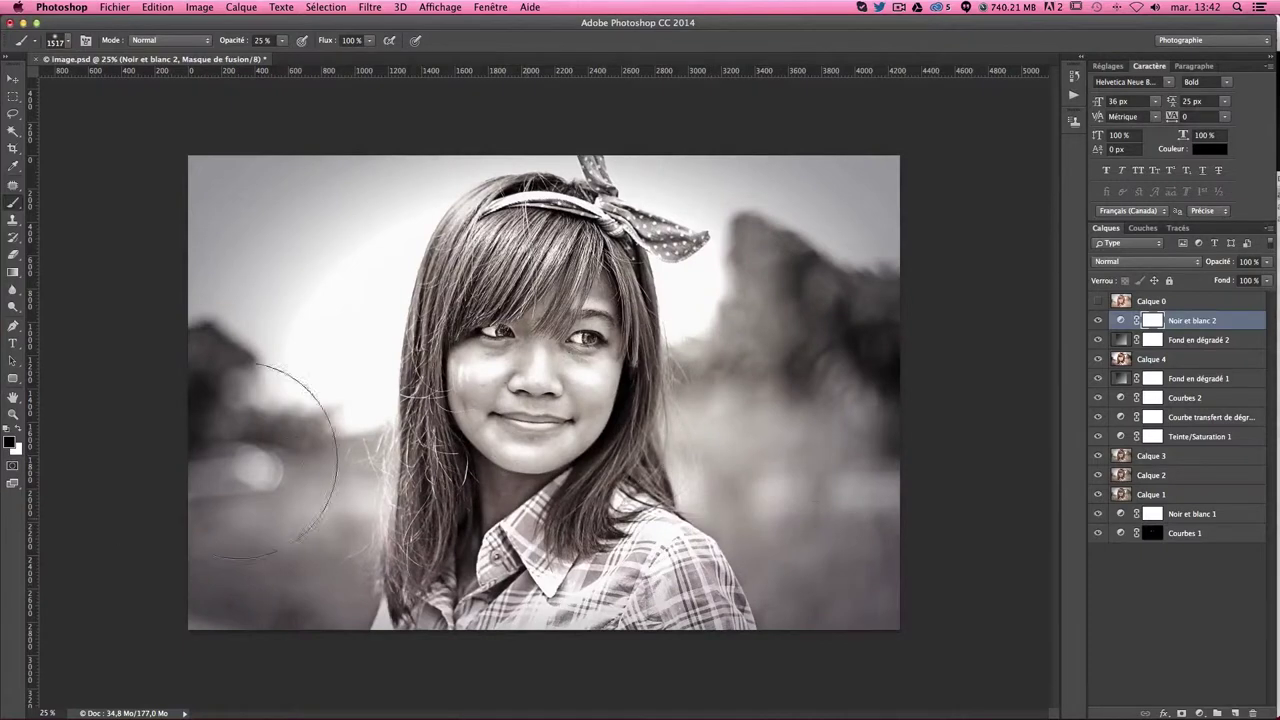
left_click_drag(749, 567, 896, 225)
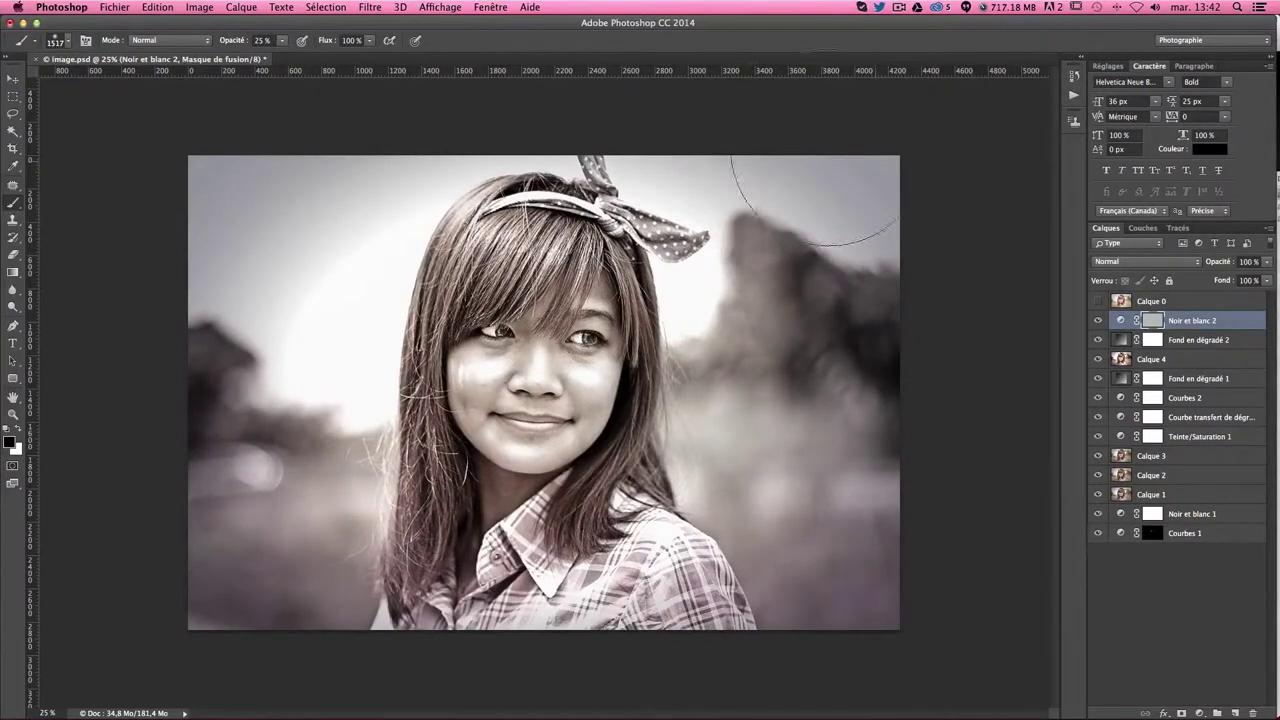
left_click_drag(200, 457, 265, 128)
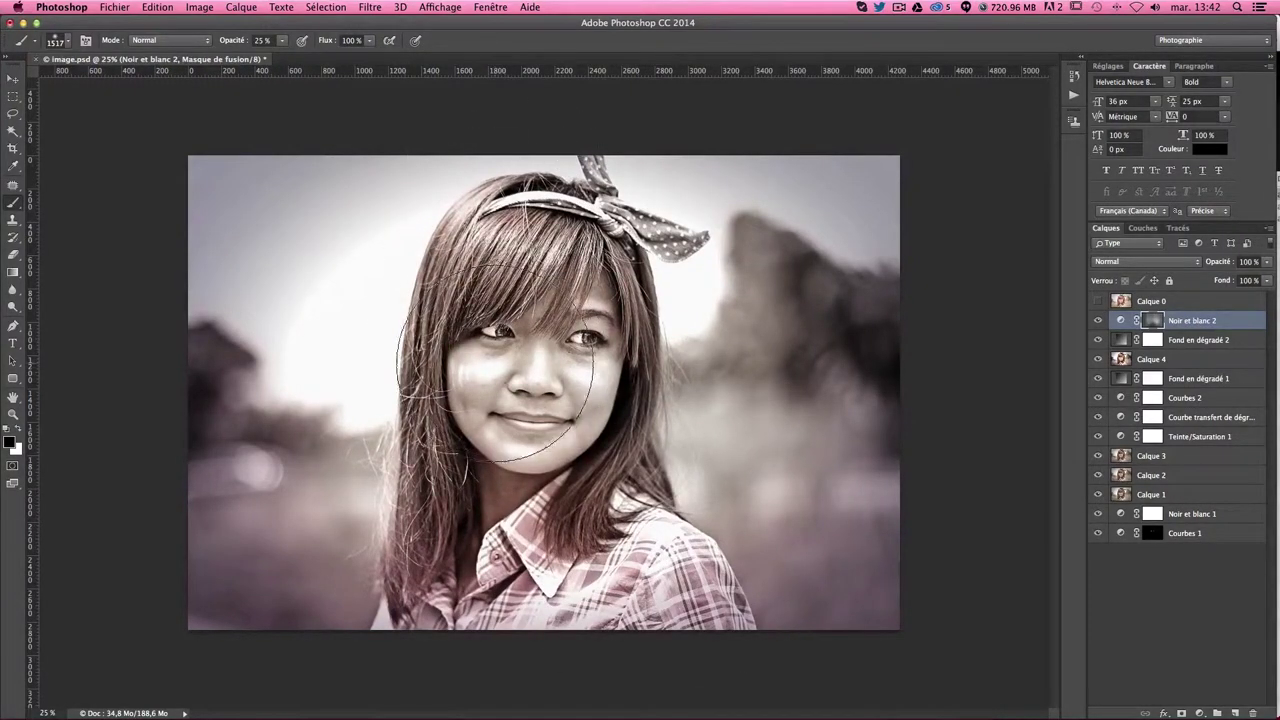
At brush size 741, restore colour right of the hair and in the bottom-left corner.
left_click_drag(500, 357, 492, 355)
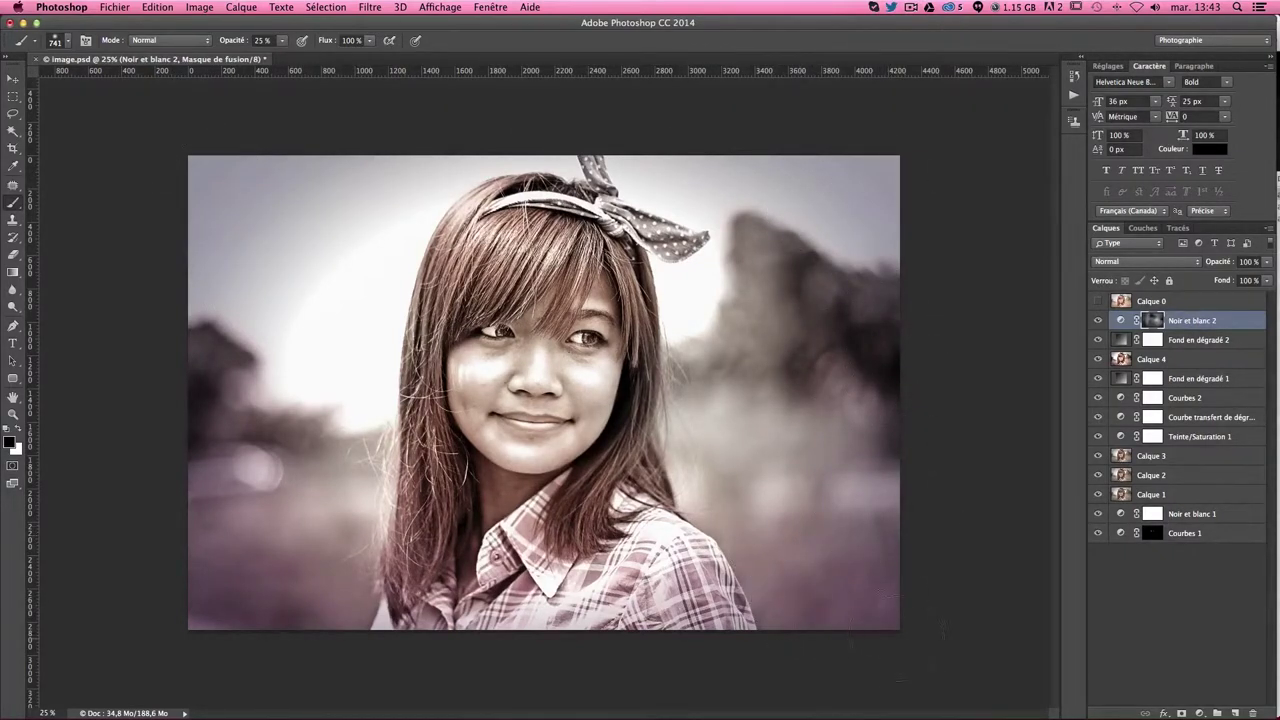
mouse_move(842, 594)
left_mouse_down()
mouse_move(739, 500)
mouse_move(795, 456)
mouse_move(770, 490)
mouse_move(737, 391)
mouse_move(794, 318)
left_mouse_up()
left_click_drag(277, 600, 214, 598)
left_click(13, 80)
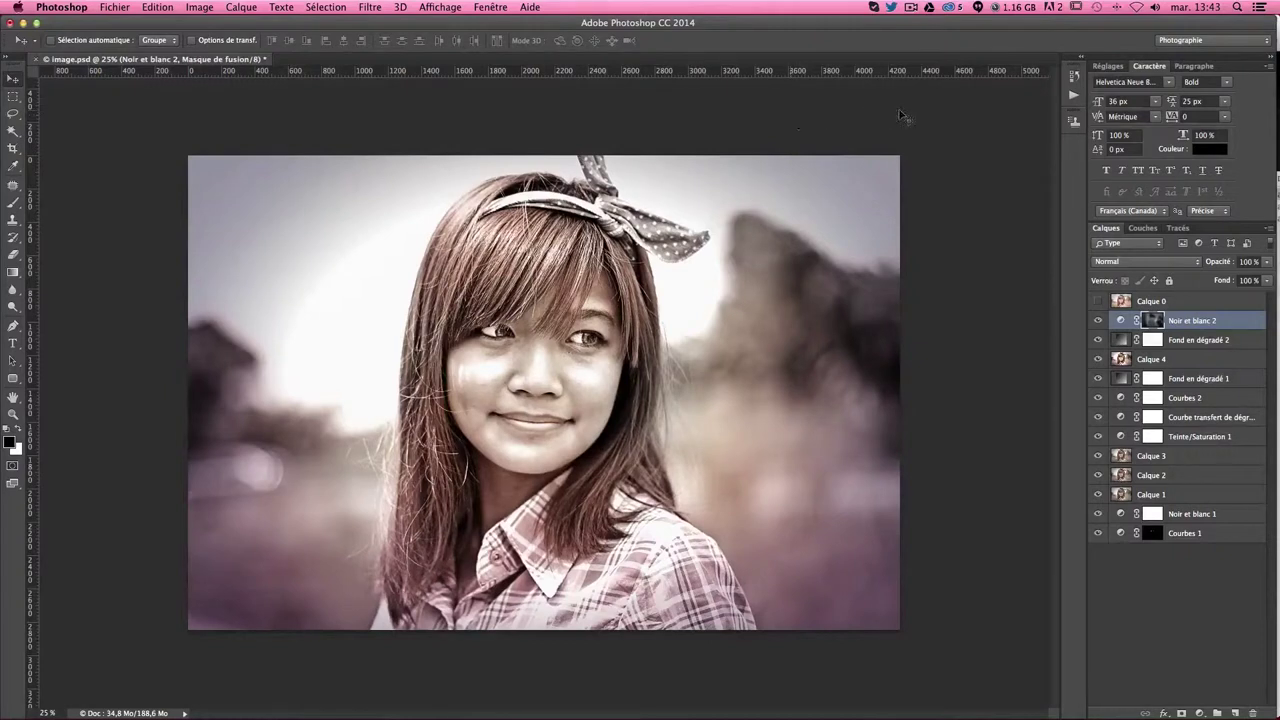